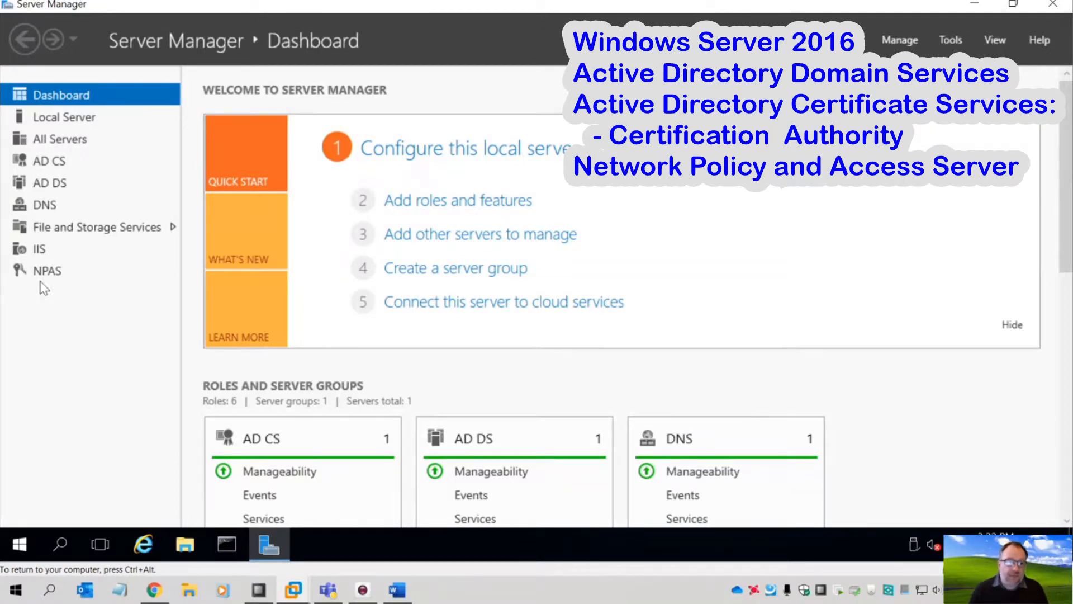
# - Browse the AD DS and AD CS role pages, ending on the NPAS page with one online server
pyautogui.click(57, 186)
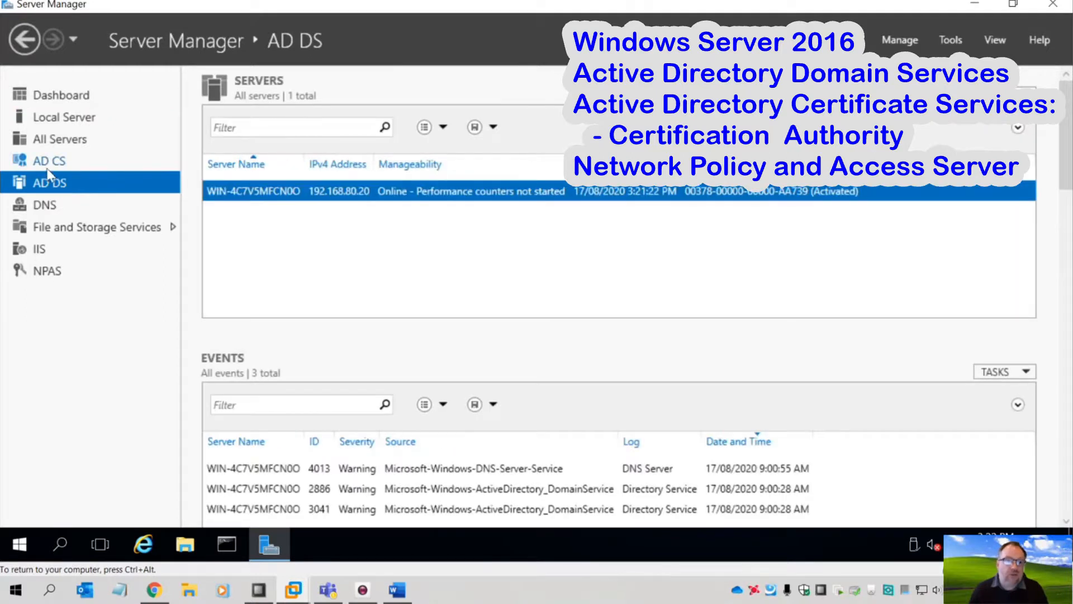
pyautogui.click(51, 162)
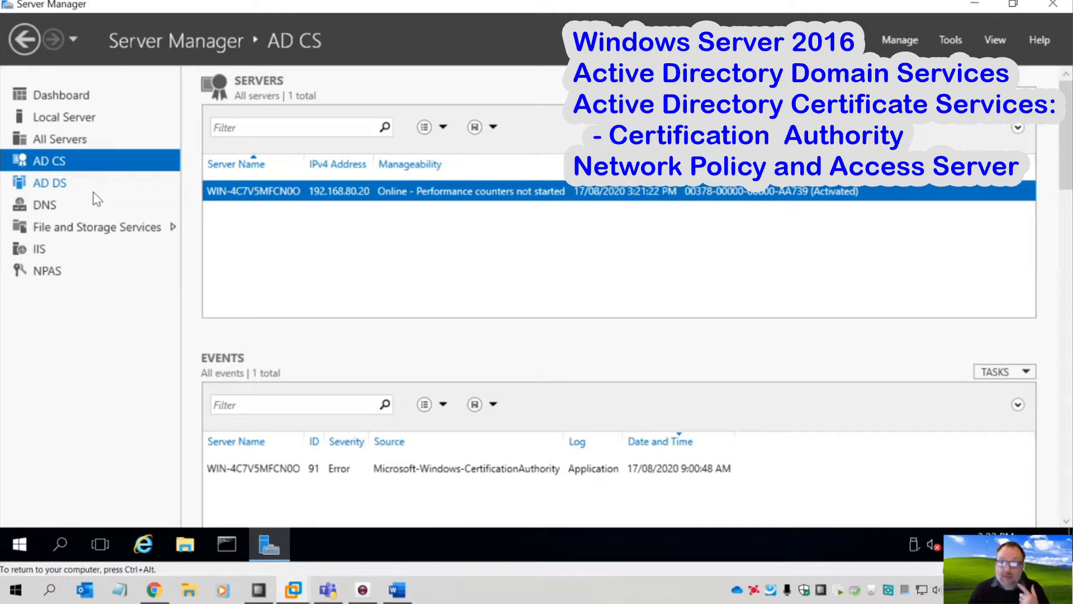
pyautogui.click(38, 274)
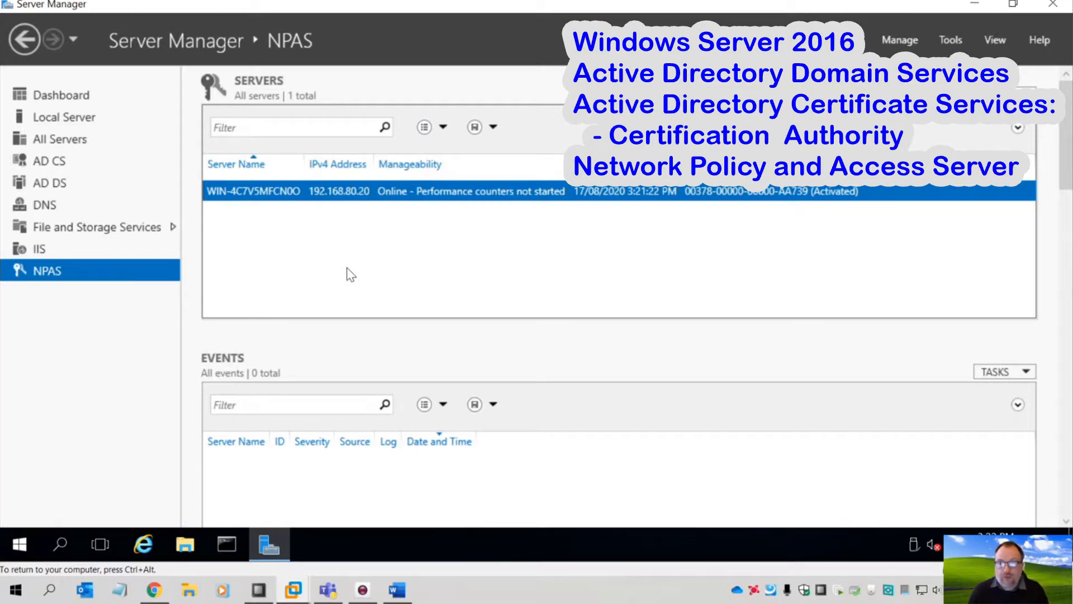
# - Close Server Manager and launch the Network Policy Server console full-screen
pyautogui.click(1051, 5)
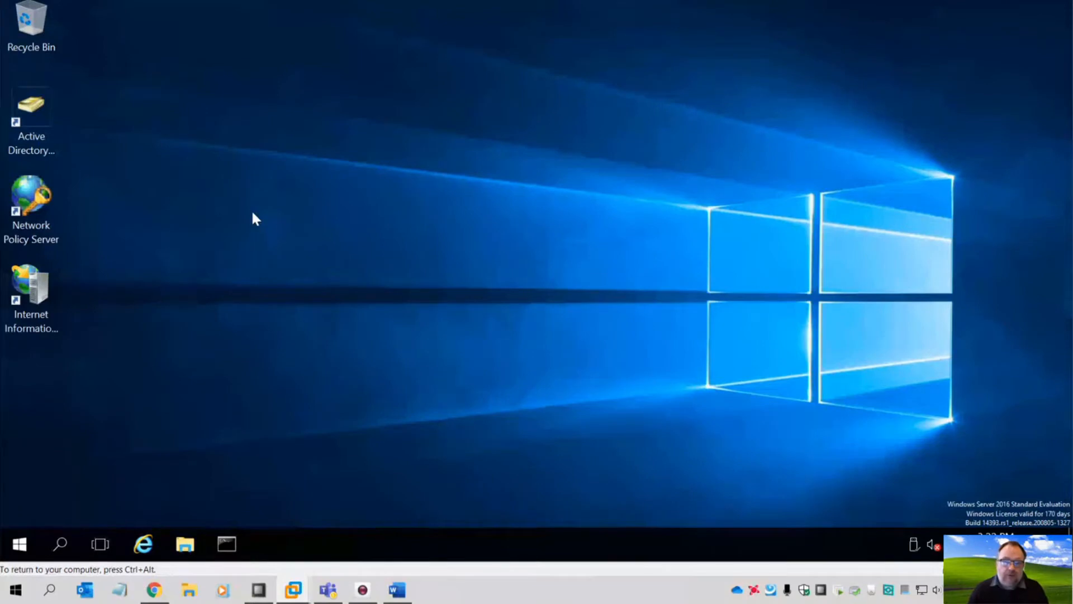
pyautogui.click(26, 210)
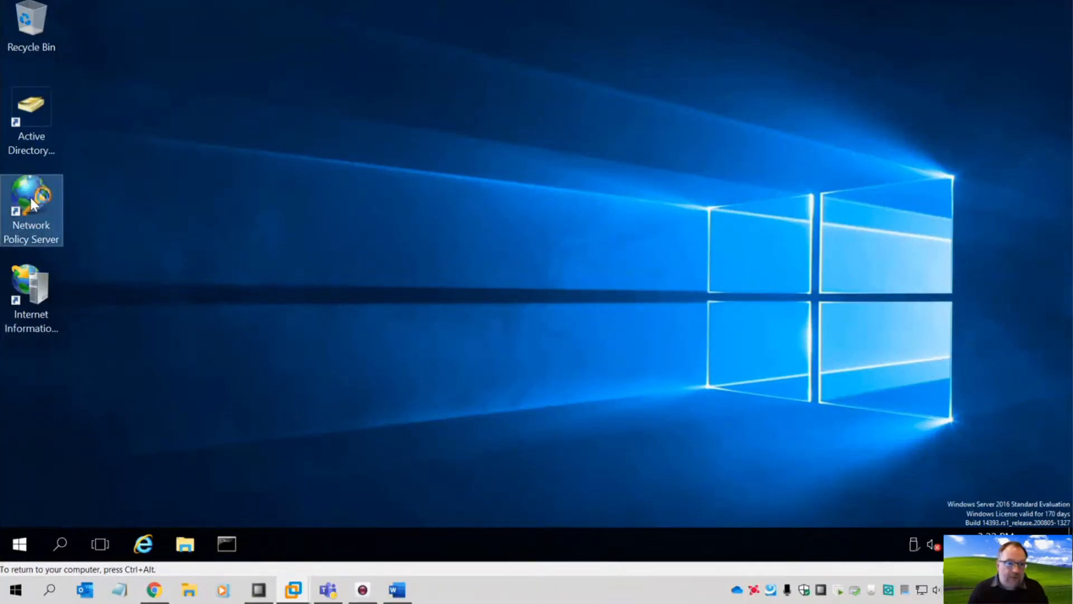
pyautogui.doubleClick(32, 204)
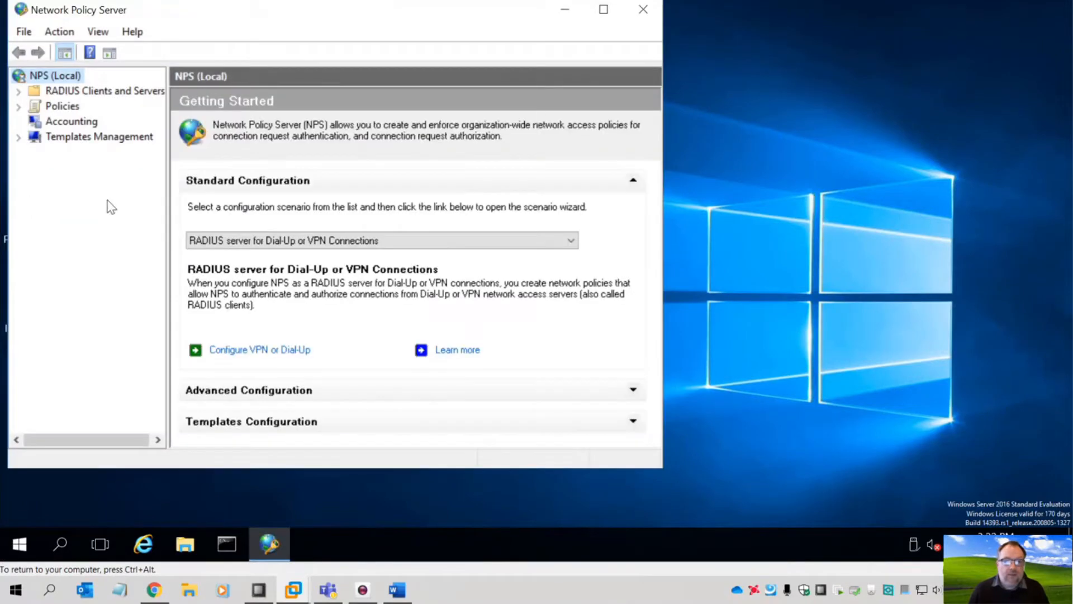
pyautogui.click(604, 9)
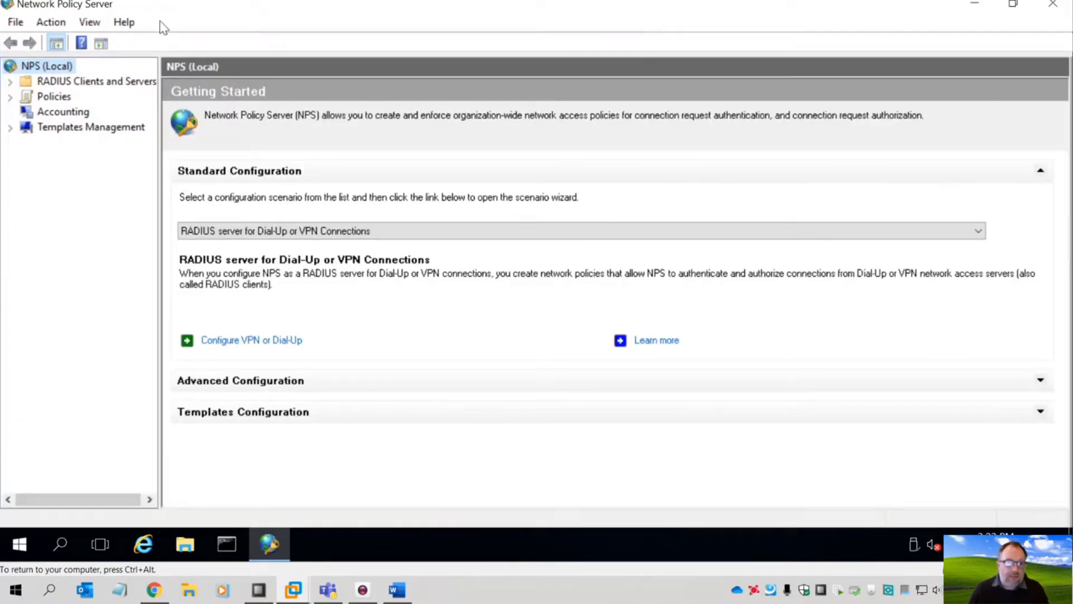
# - Expand RADIUS Clients and Servers and Policies, and show the empty RADIUS Clients list
pyautogui.click(11, 83)
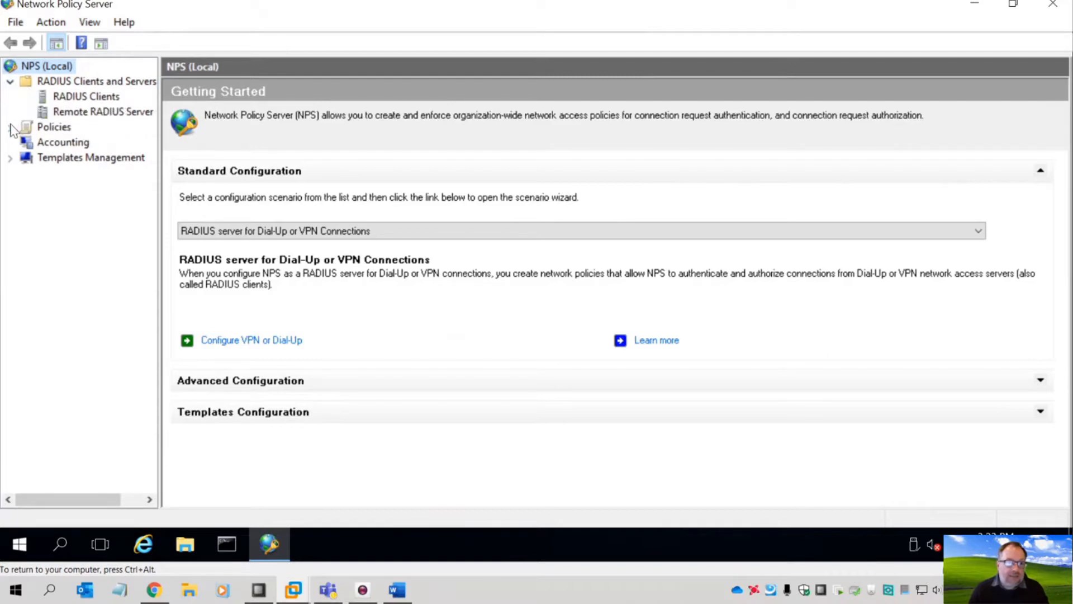
pyautogui.click(10, 127)
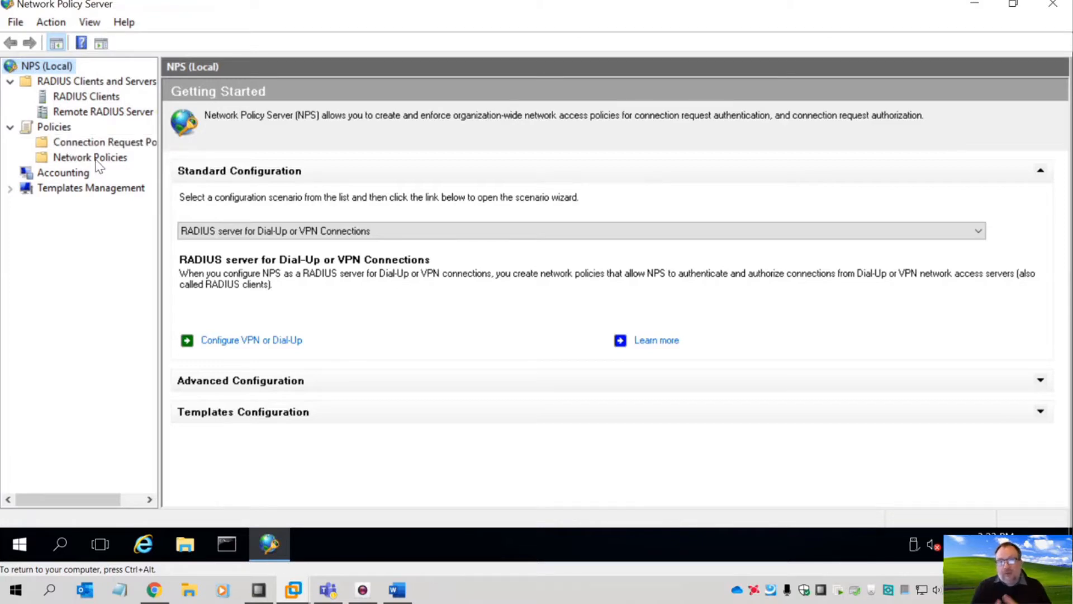
pyautogui.click(85, 96)
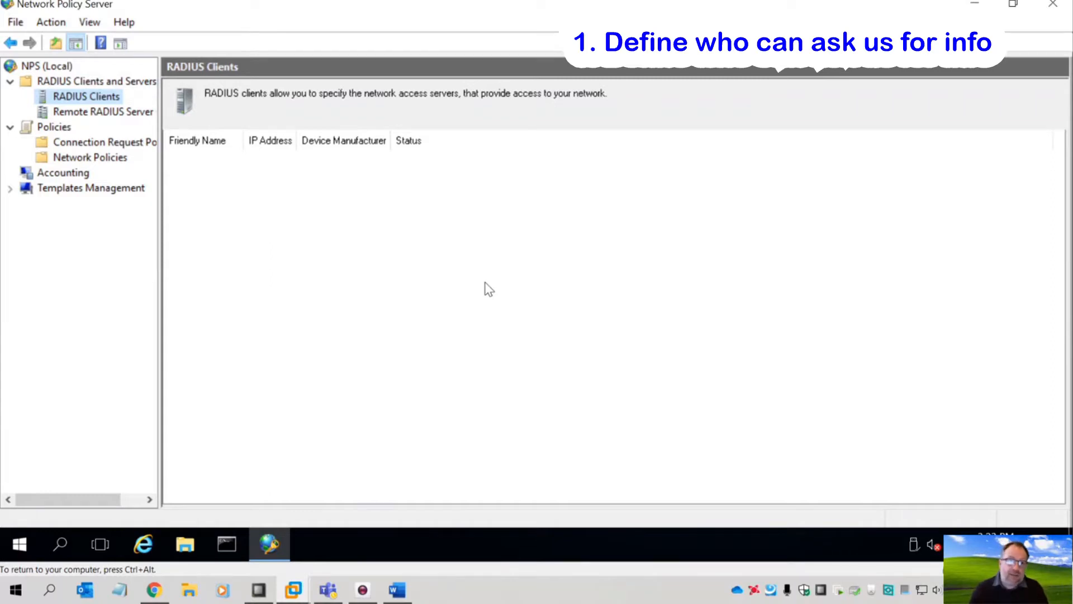
# - Start a new RADIUS client with friendly name 'All the Stuff' and address 192.168.0.0/16
pyautogui.rightClick(90, 100)
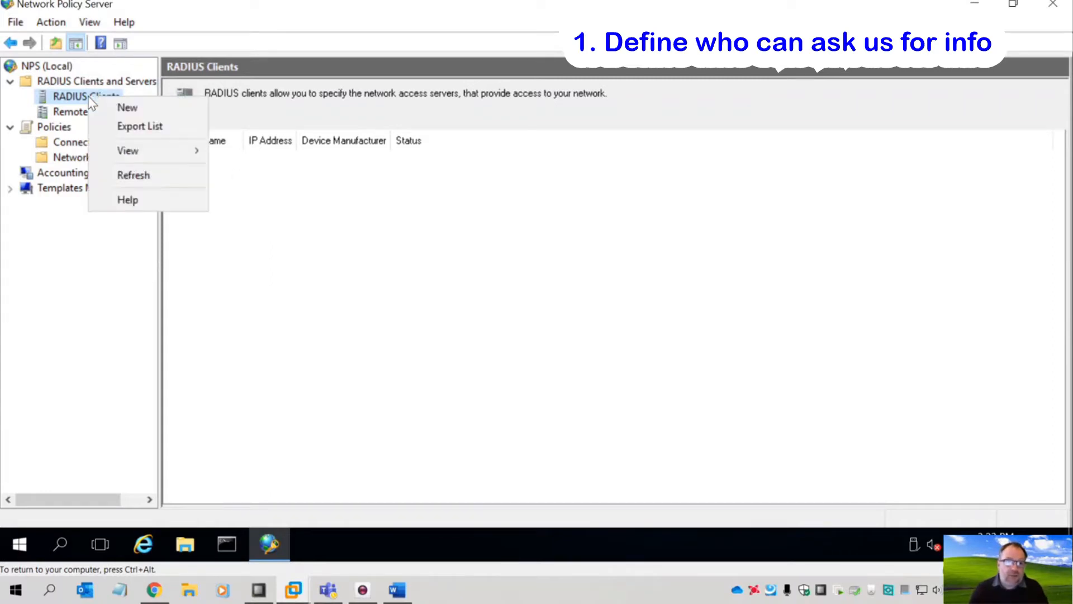
pyautogui.click(98, 107)
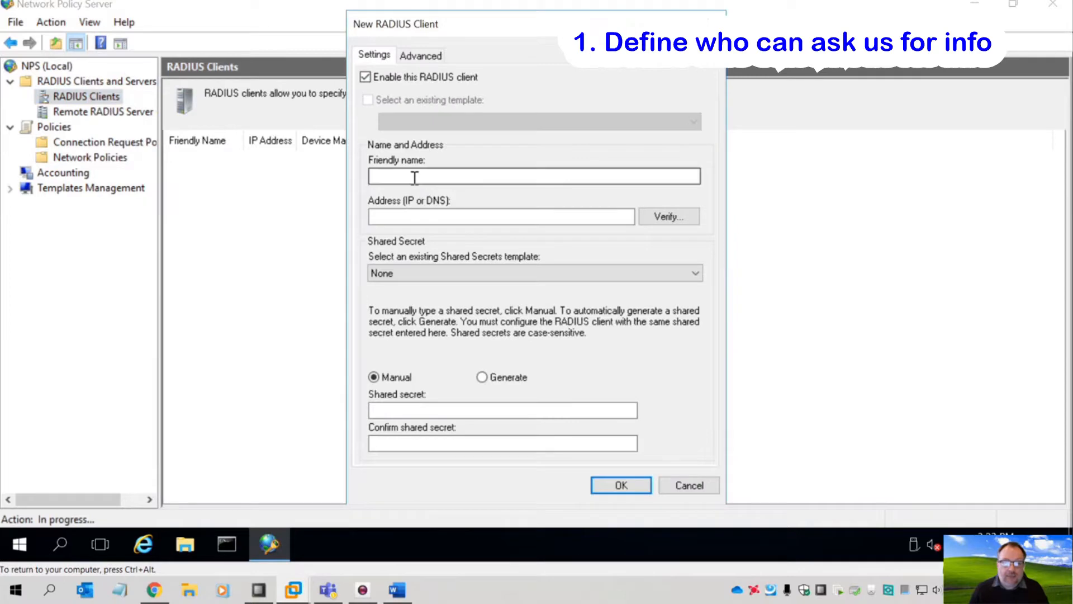
pyautogui.click(415, 178)
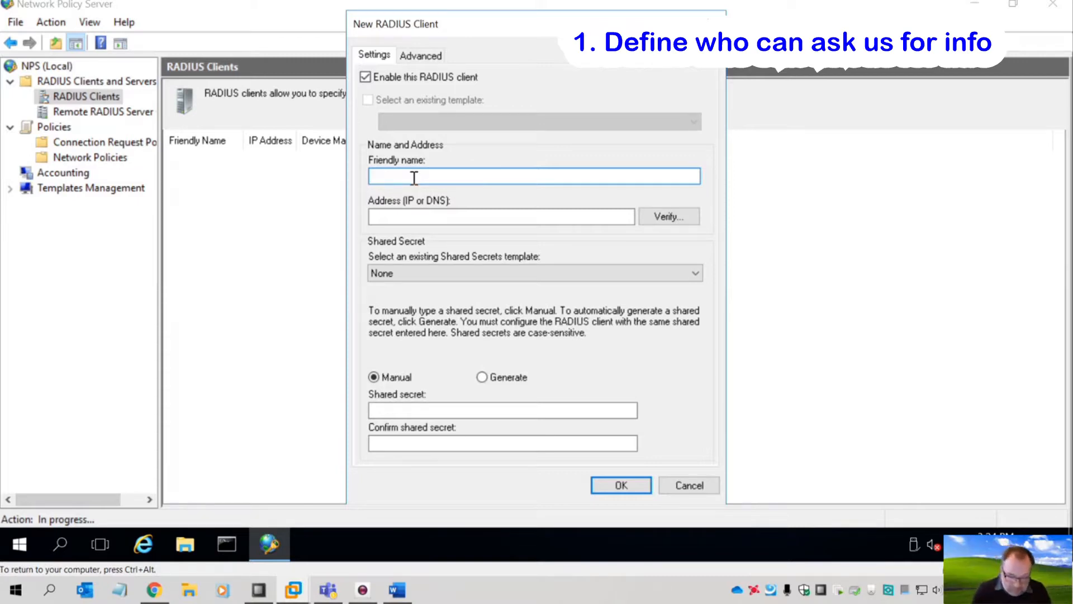
pyautogui.write('All ')
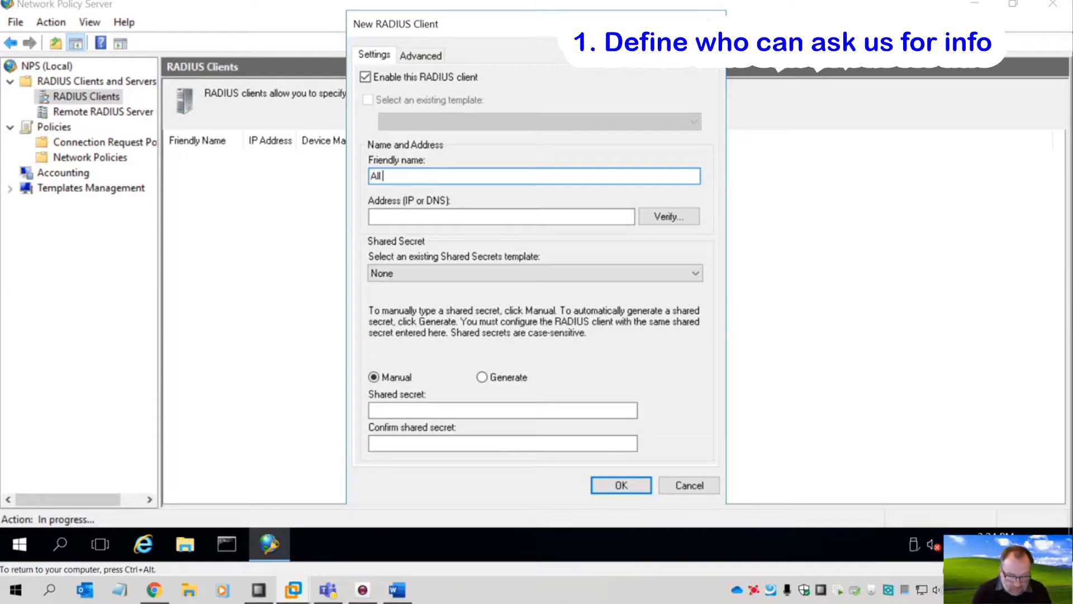
pyautogui.write('the Stuff')
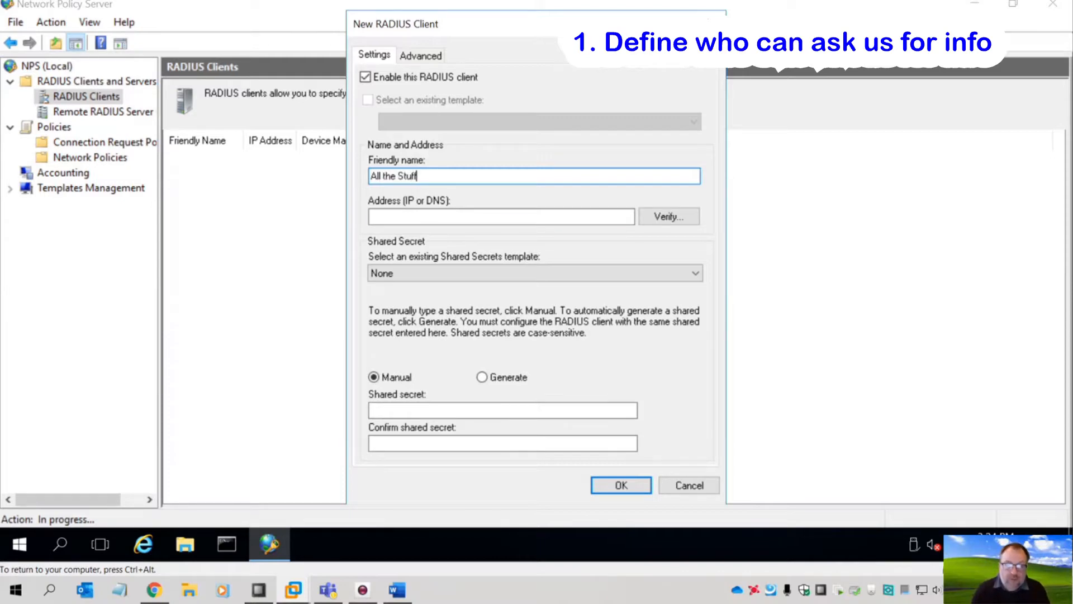
pyautogui.press('Tab')
pyautogui.write('192')
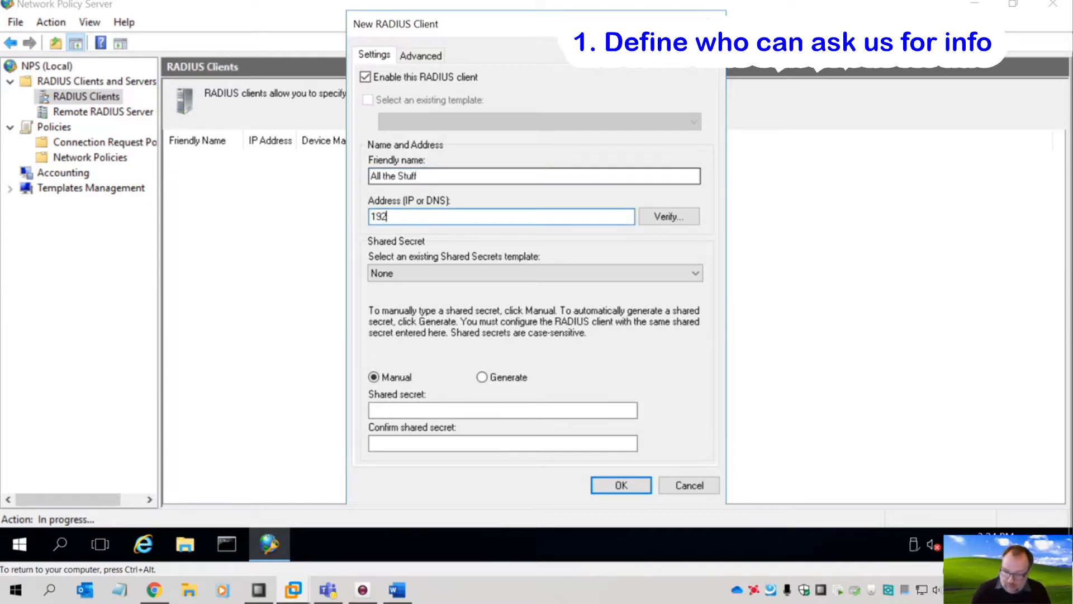
pyautogui.write('.168.0.0')
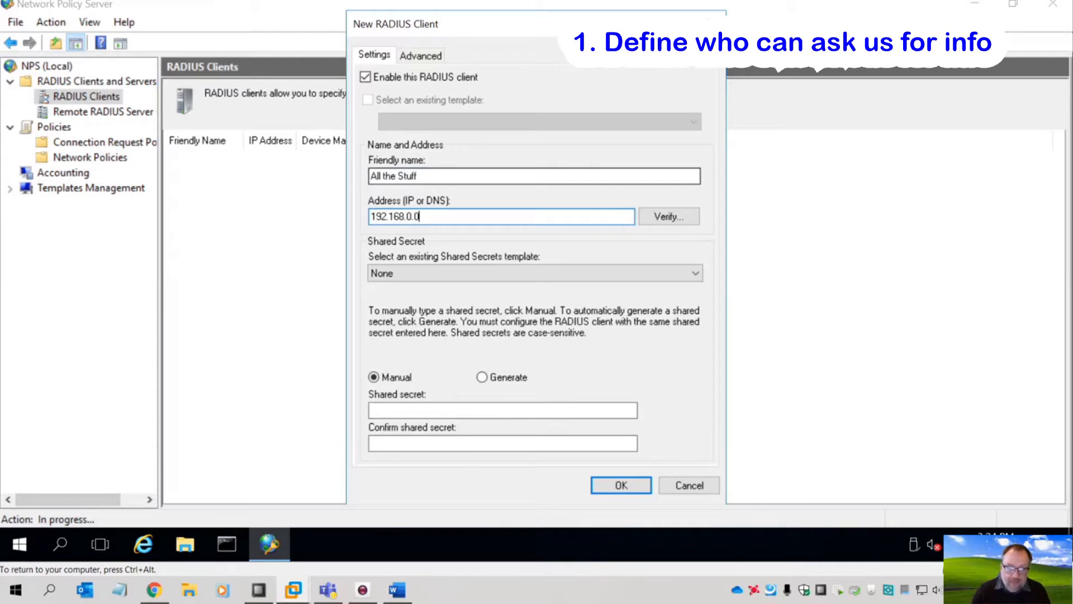
pyautogui.write('16')
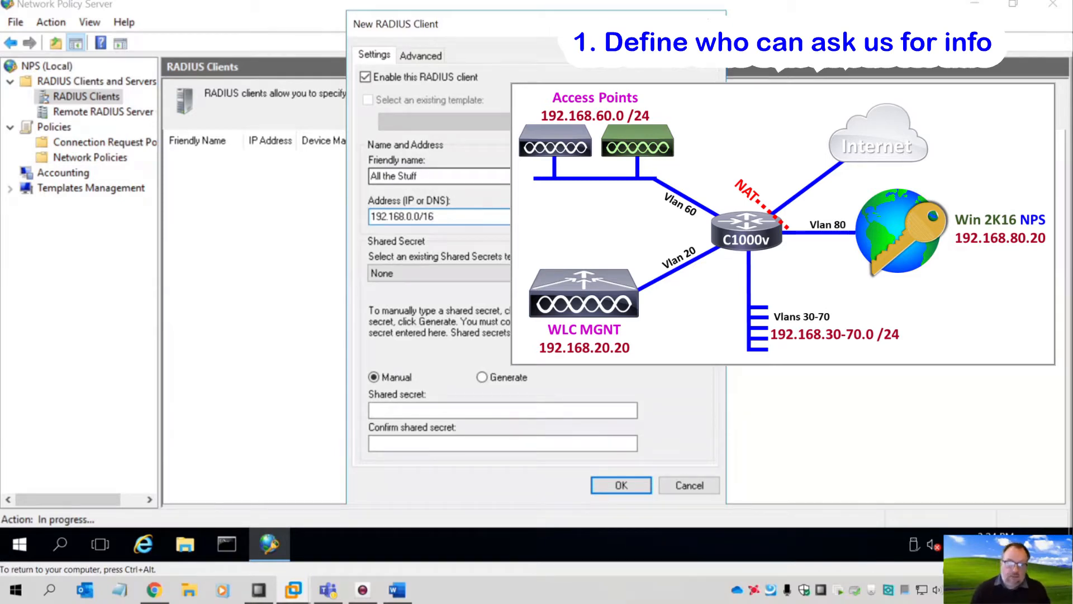
# - Enter and confirm the shared secret, keep template None, save the client, and show Connection Request Policies
pyautogui.click(417, 411)
pyautogui.write('a')
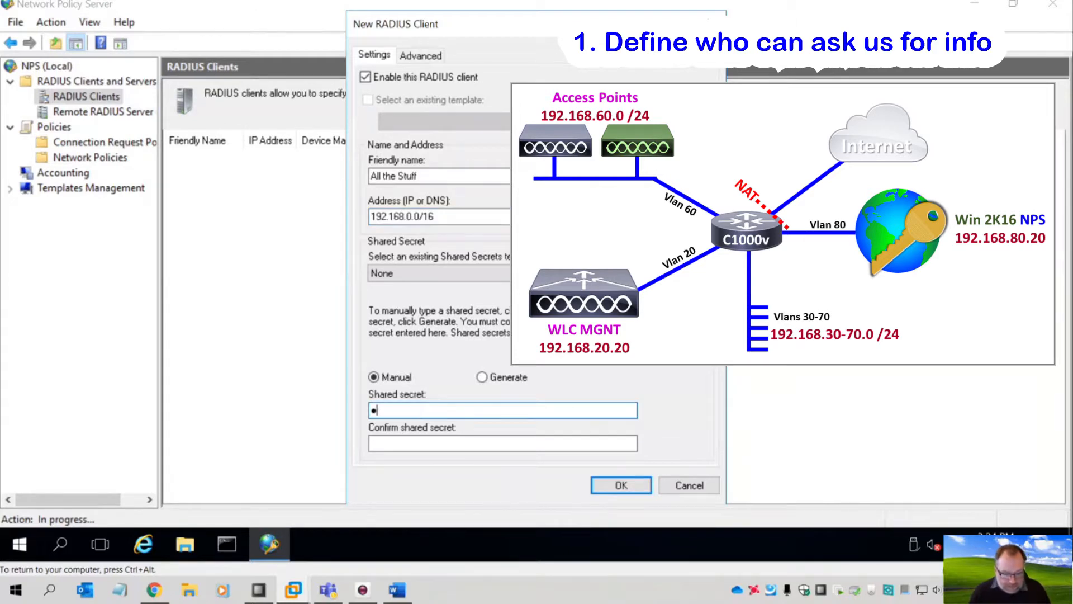
pyautogui.write('••••')
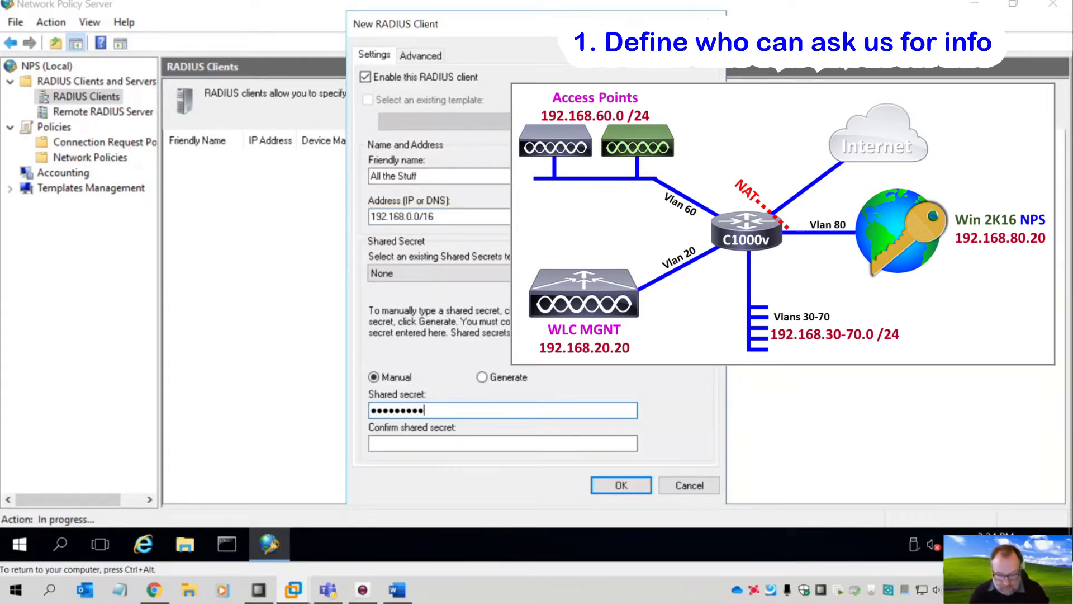
pyautogui.write('•')
pyautogui.click(402, 445)
pyautogui.write('•')
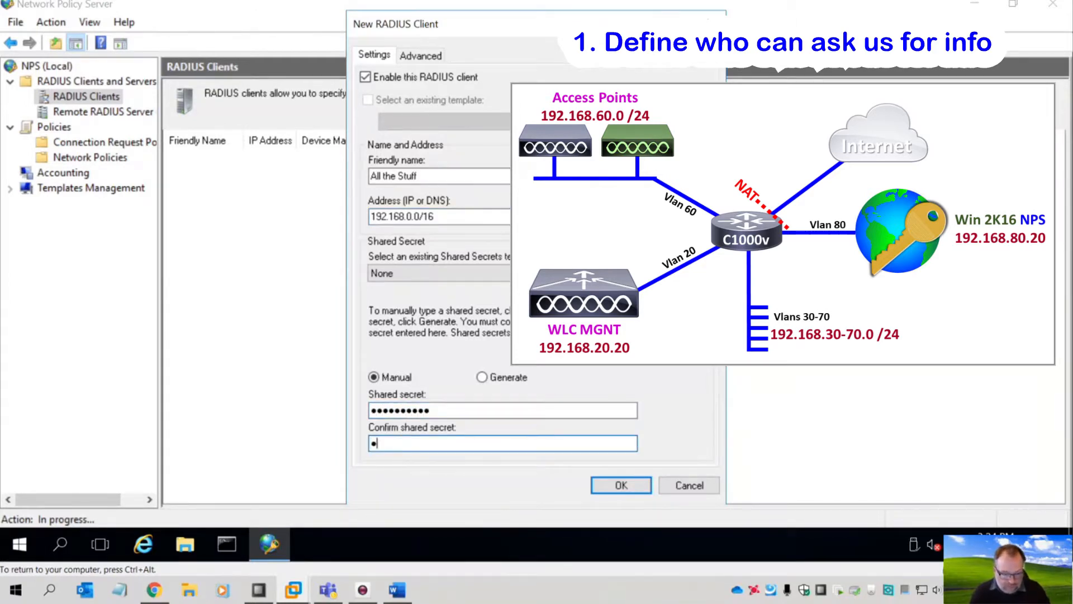
pyautogui.write('••••••••••')
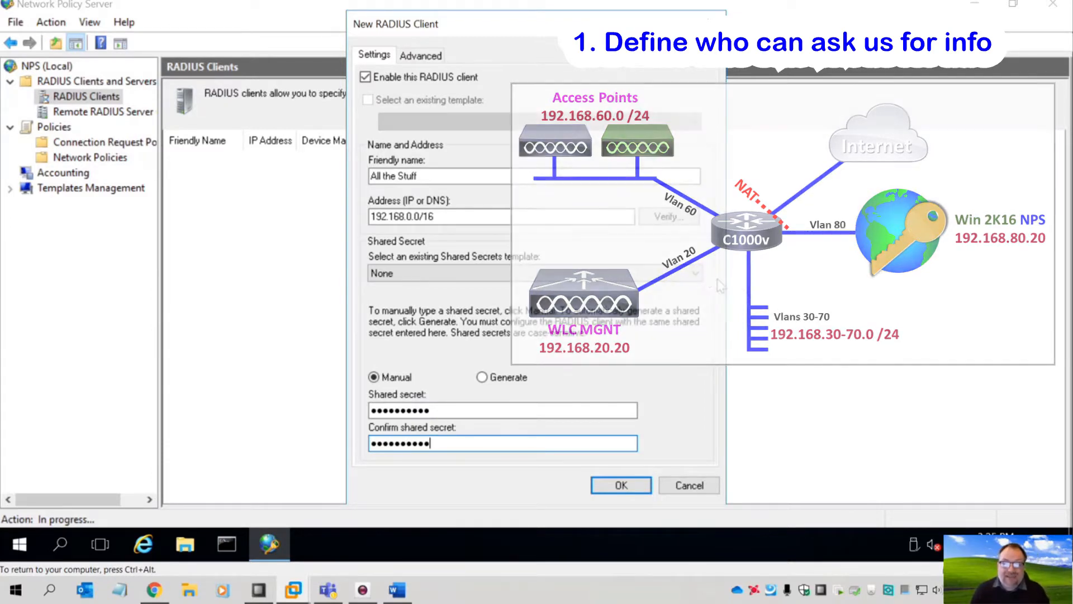
pyautogui.click(692, 273)
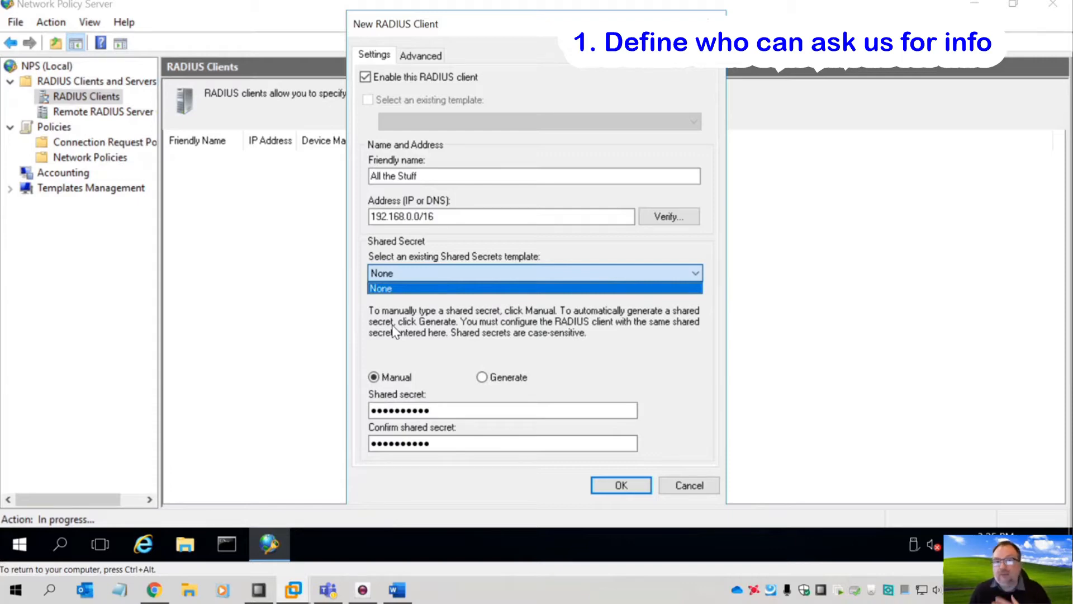
pyautogui.click(395, 287)
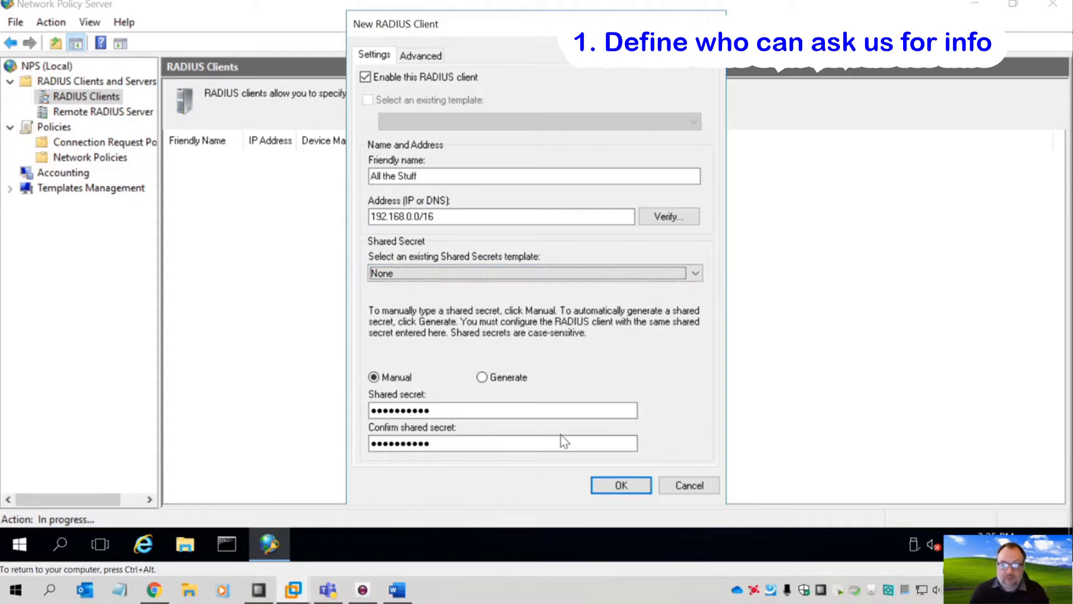
pyautogui.click(599, 486)
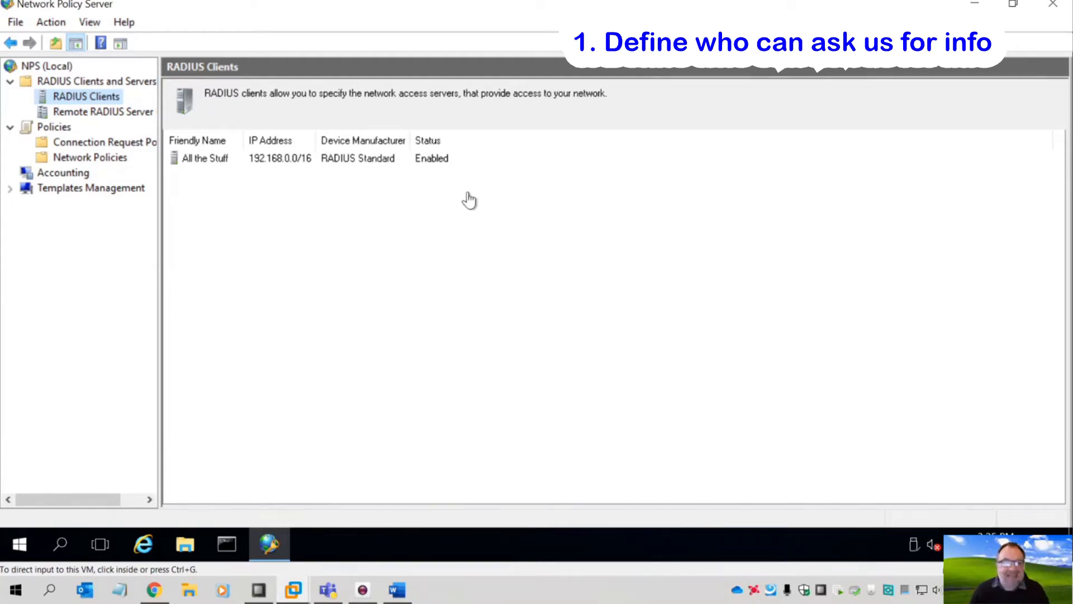
pyautogui.click(97, 144)
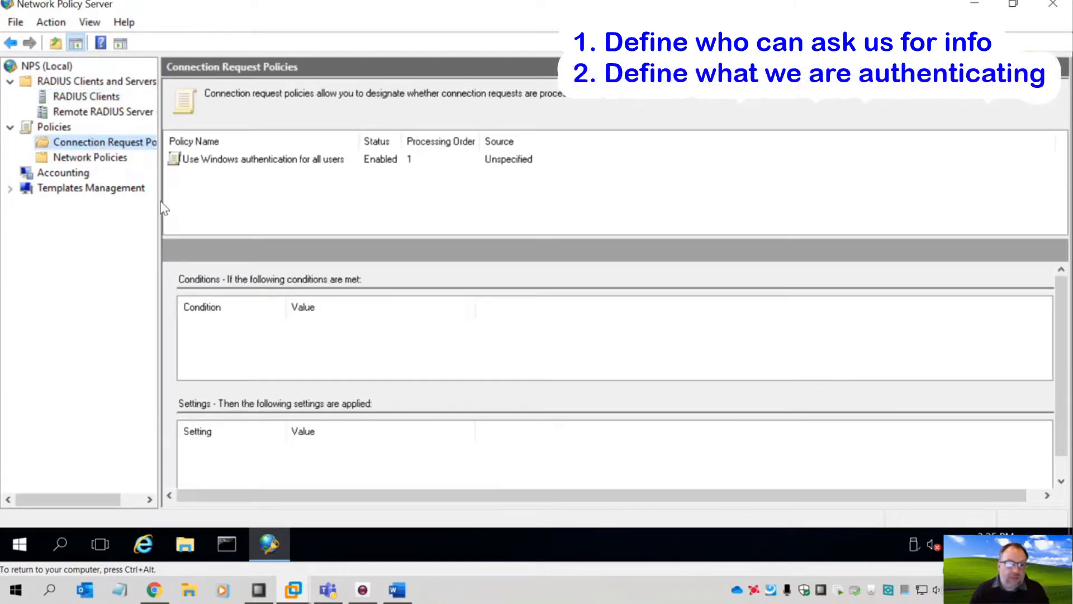
# - Create a connection request policy named 'Cisco-Profile-One' with server type Unspecified and continue to conditions
pyautogui.moveTo(162, 204); pyautogui.dragTo(223, 210)
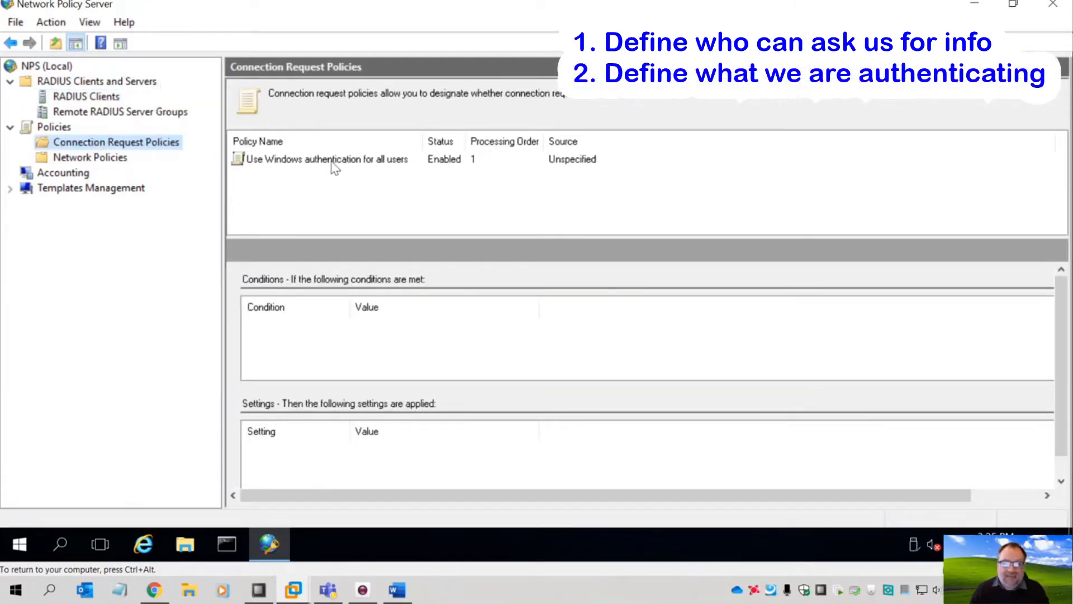
pyautogui.rightClick(107, 144)
pyautogui.click(123, 150)
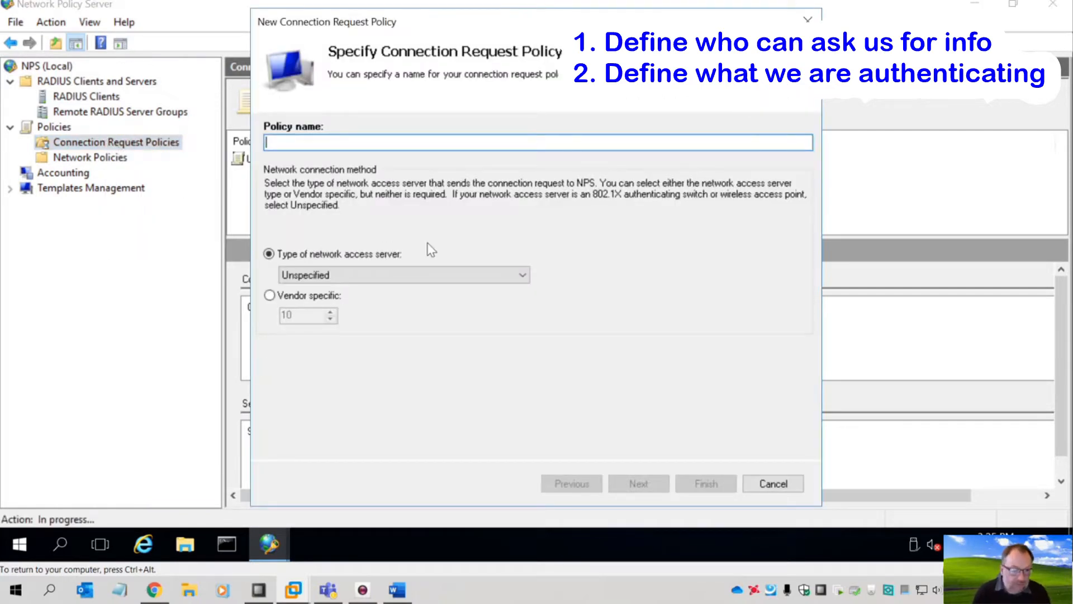
pyautogui.write('C')
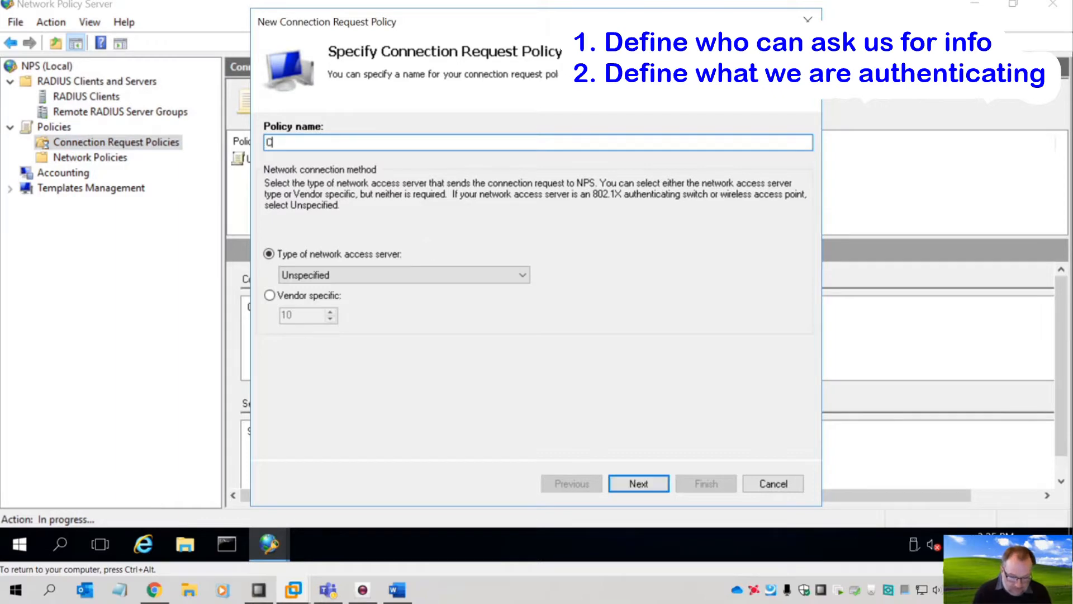
pyautogui.write('isco-P')
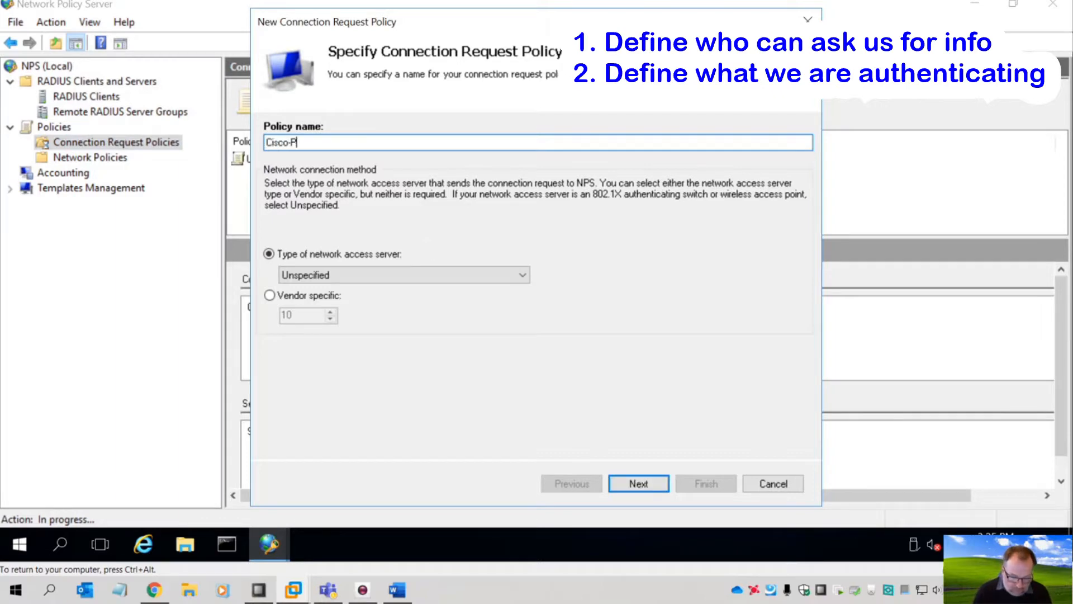
pyautogui.write('rofile-One')
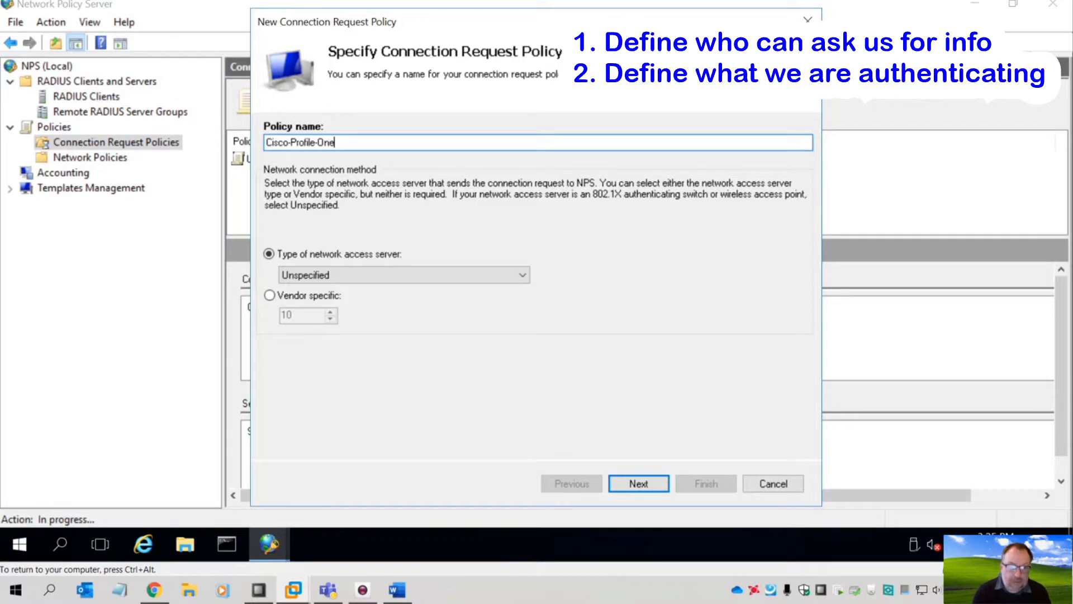
pyautogui.click(332, 277)
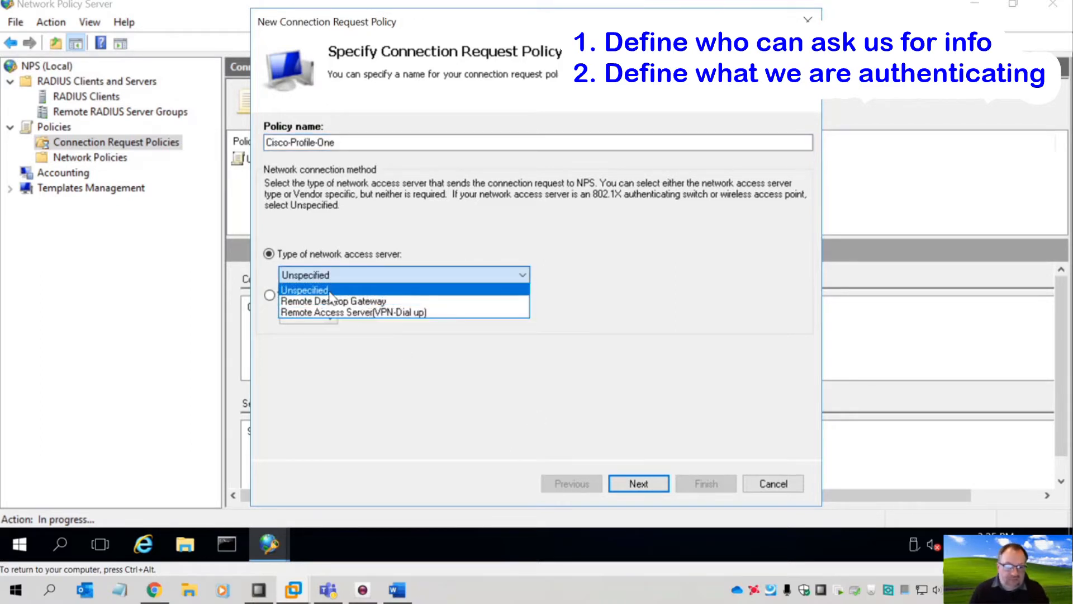
pyautogui.click(332, 290)
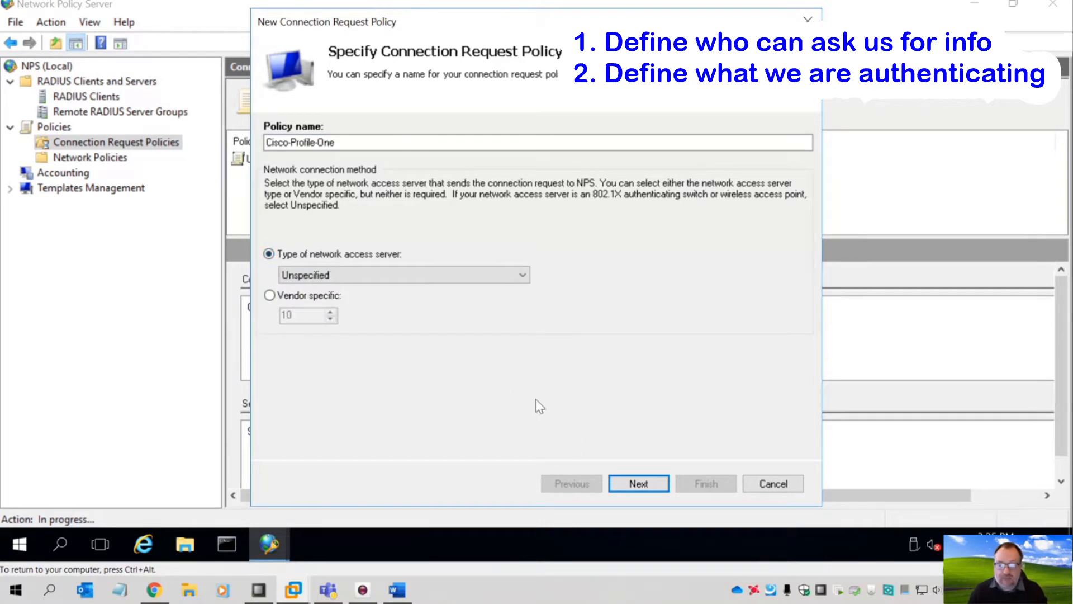
pyautogui.click(639, 484)
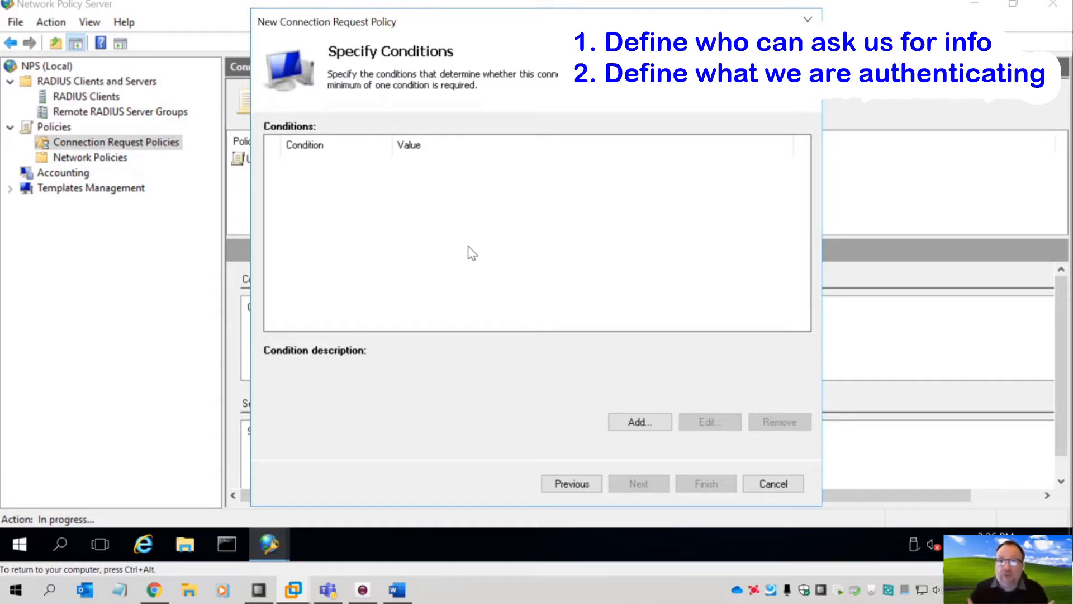
# - Add a new condition and choose NAS Port Type from the condition list
pyautogui.click(635, 426)
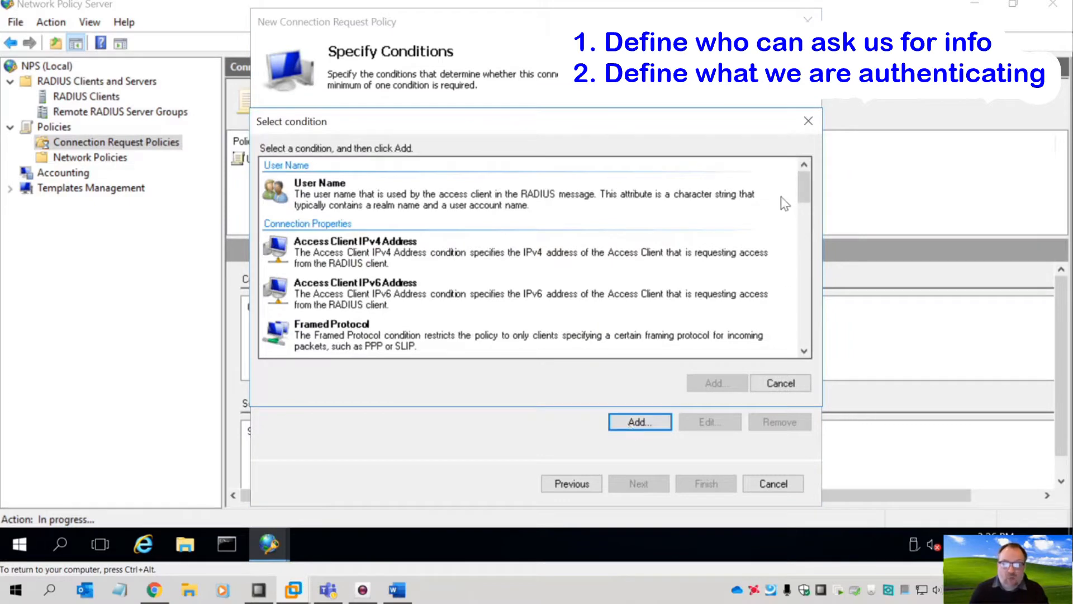
pyautogui.click(377, 245)
pyautogui.scroll(-1, 378, 246)
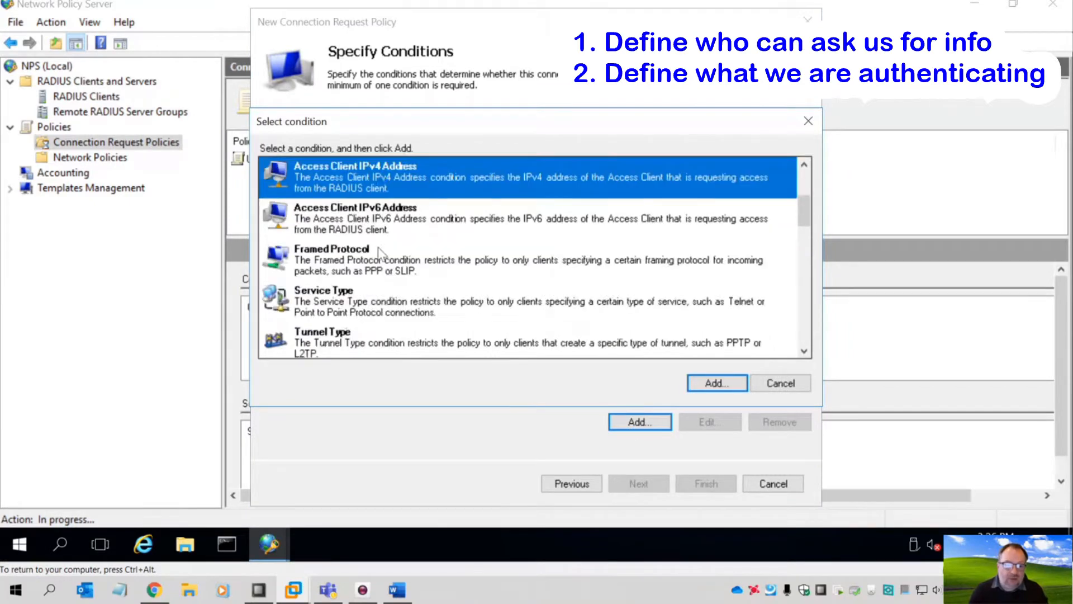
pyautogui.scroll(-3, 378, 250)
pyautogui.scroll(-3, 378, 206)
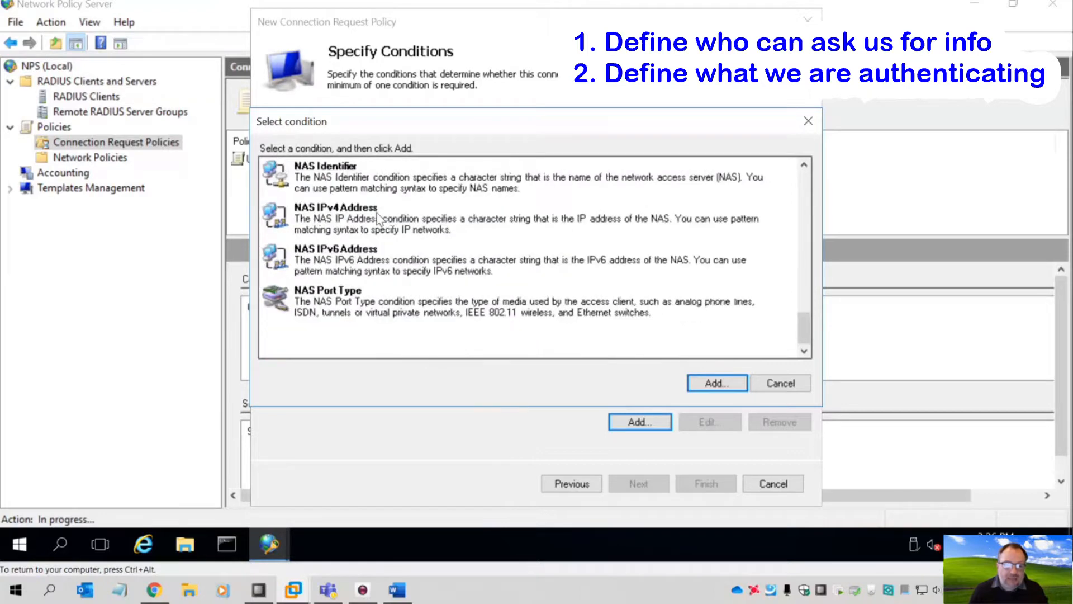
pyautogui.scroll(2, 375, 274)
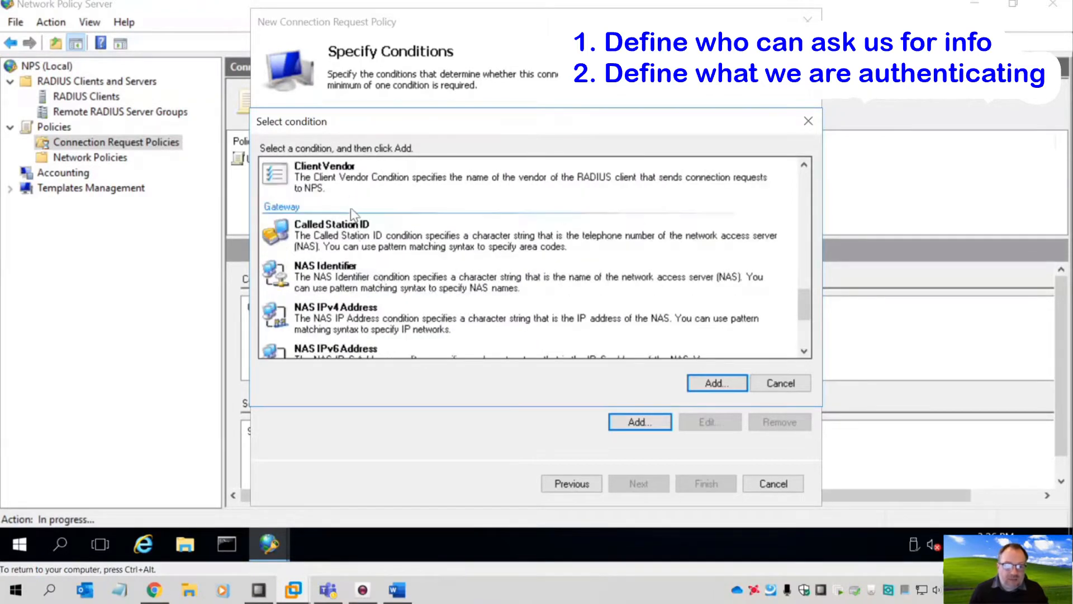
pyautogui.click(352, 190)
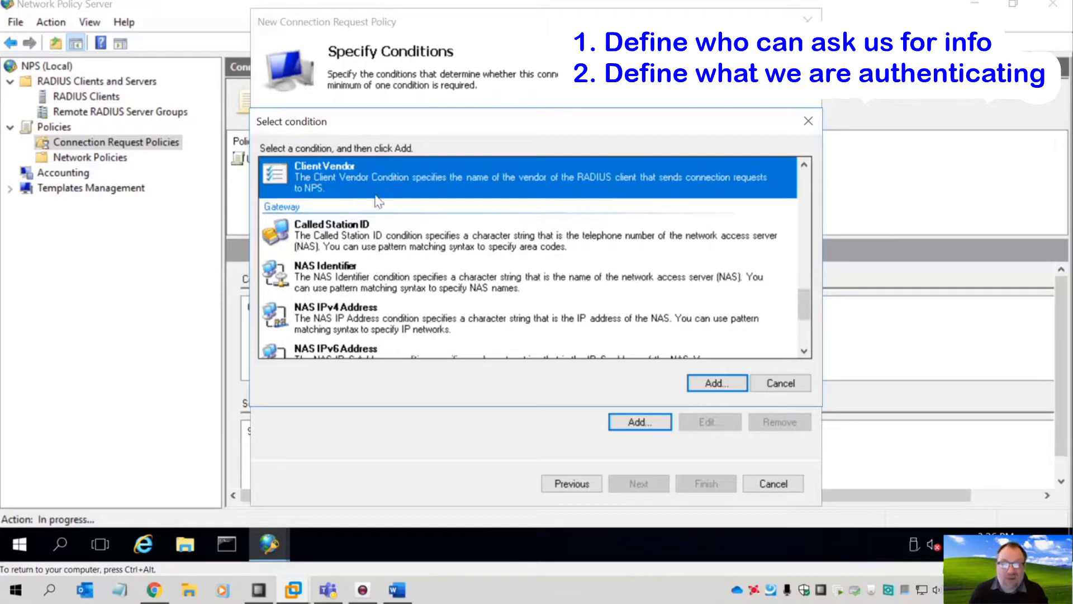
pyautogui.scroll(-2, 391, 205)
pyautogui.click(385, 305)
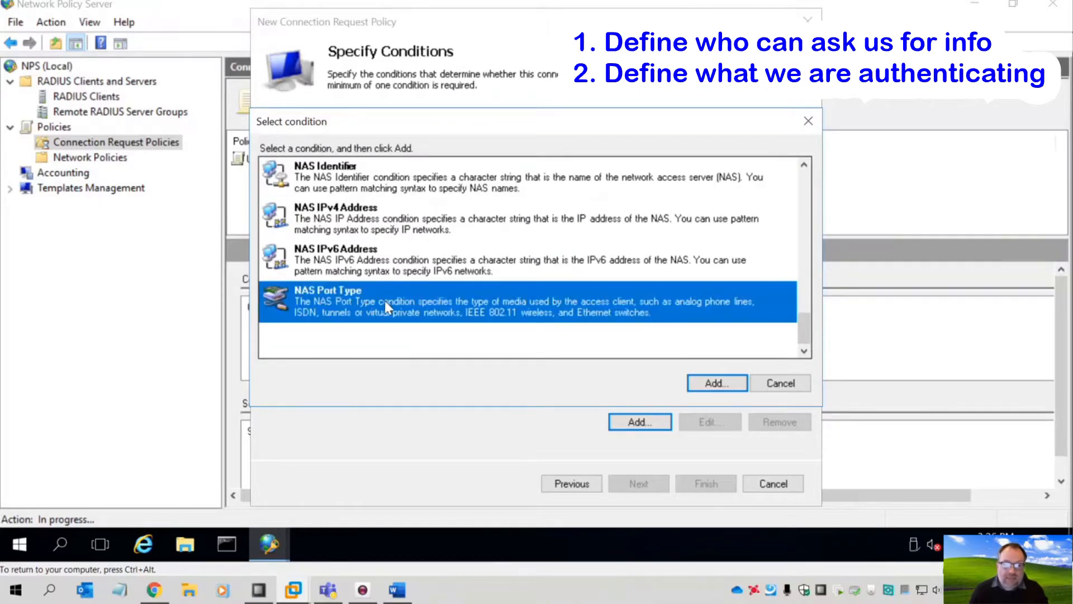
# - Tick Wireless - IEEE 802.11 and Wireless - Other, confirm, and continue to request forwarding
pyautogui.click(702, 386)
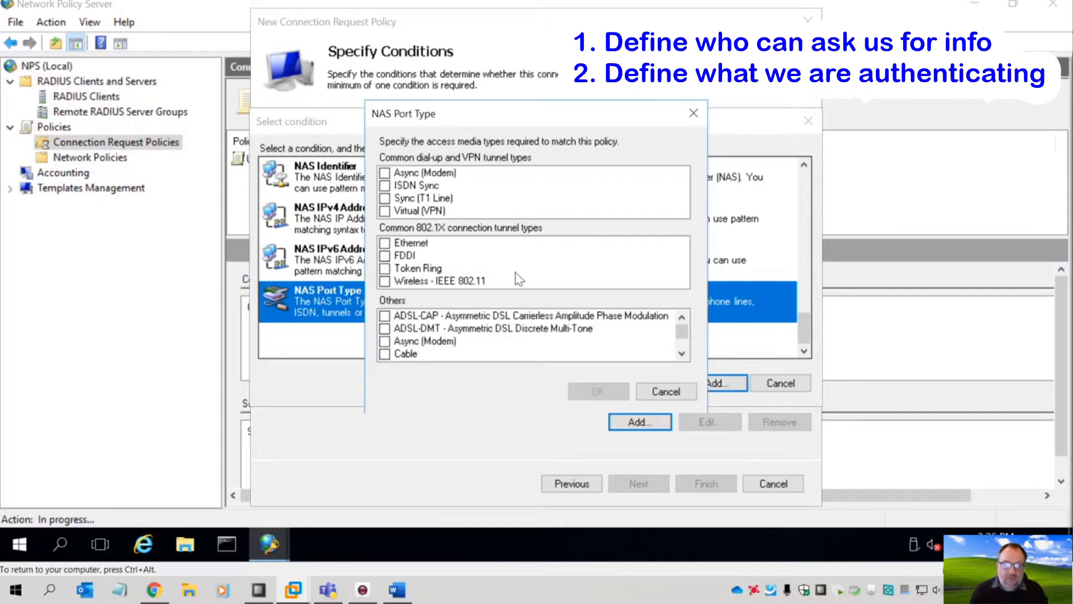
pyautogui.click(385, 281)
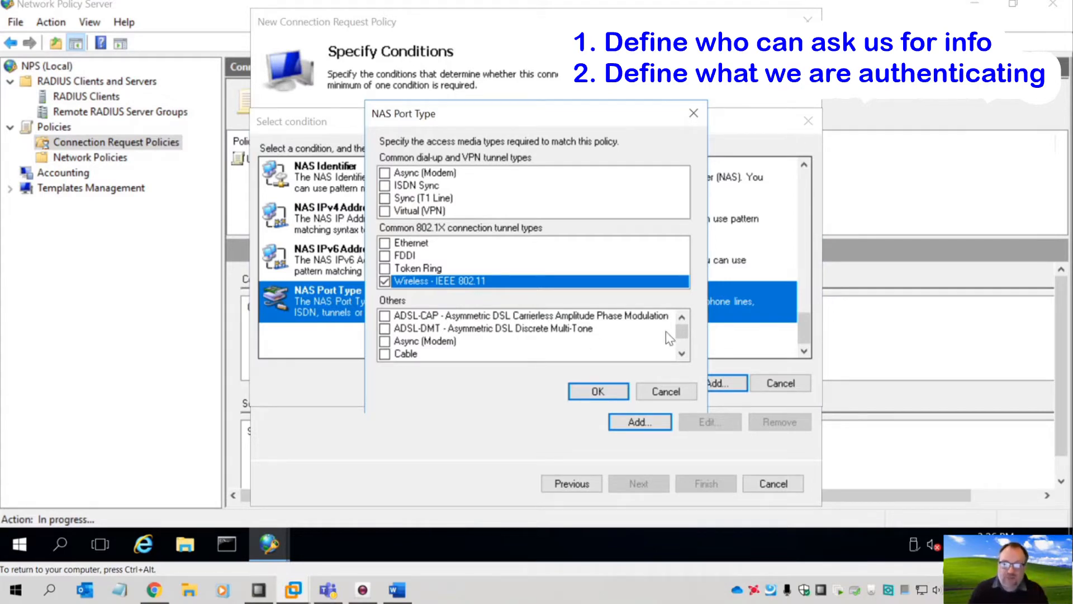
pyautogui.moveTo(682, 330); pyautogui.dragTo(682, 342)
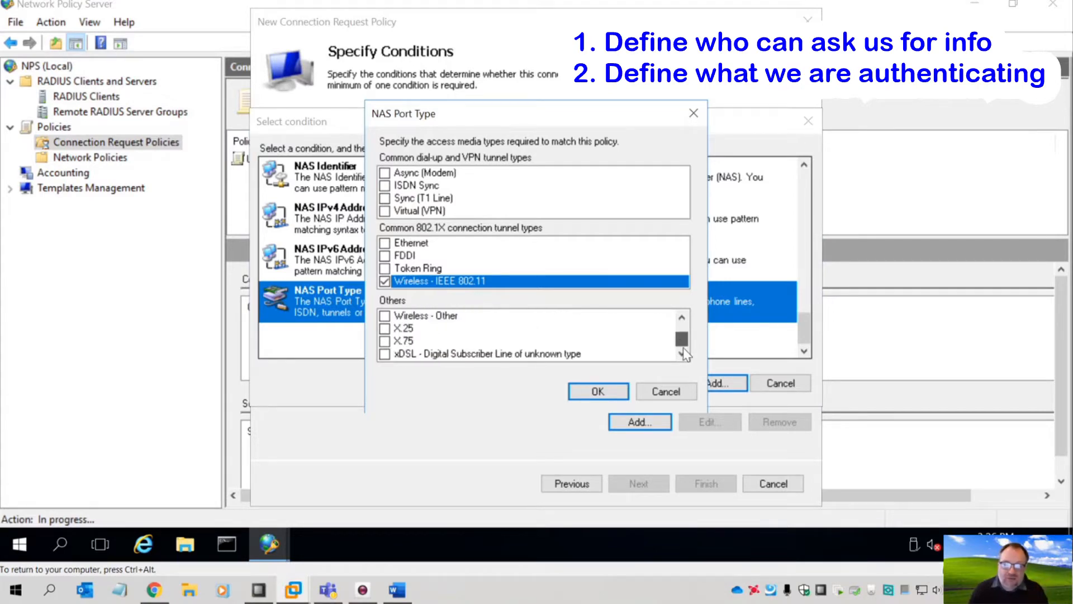
pyautogui.click(384, 316)
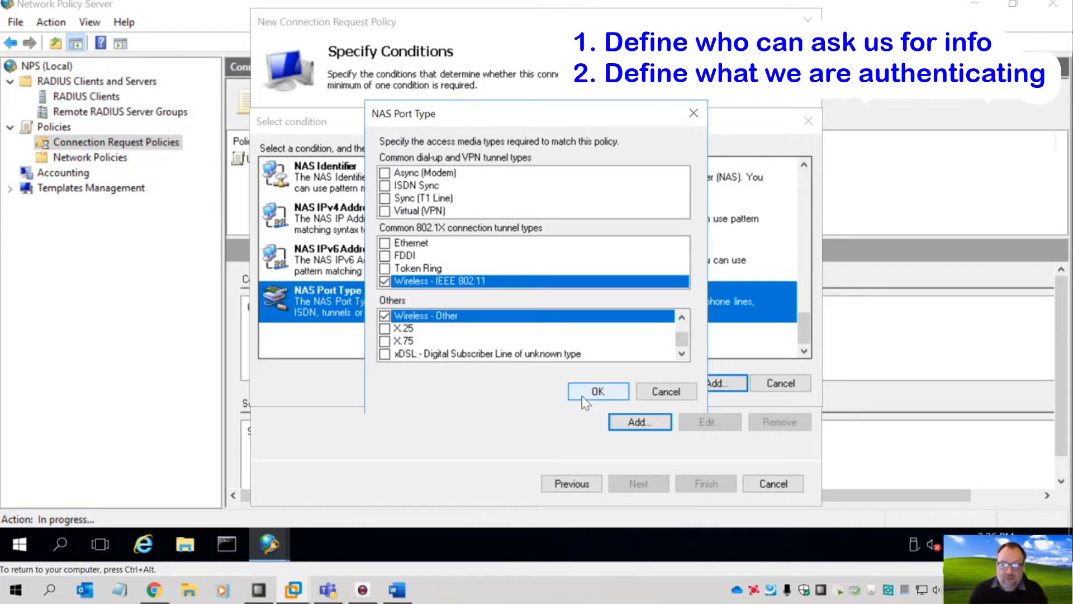
pyautogui.click(597, 391)
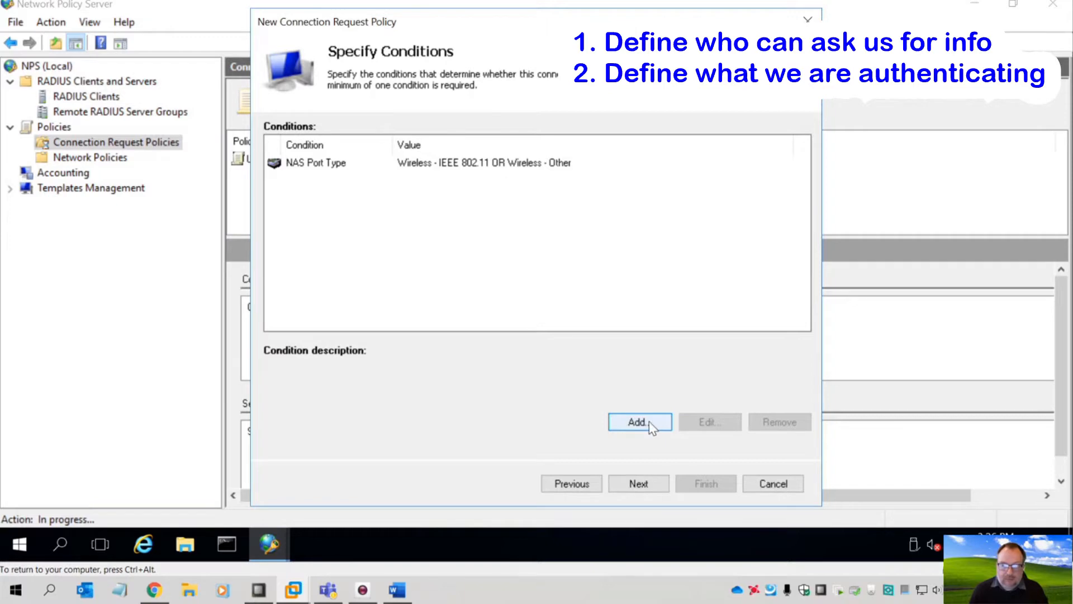
pyautogui.click(637, 484)
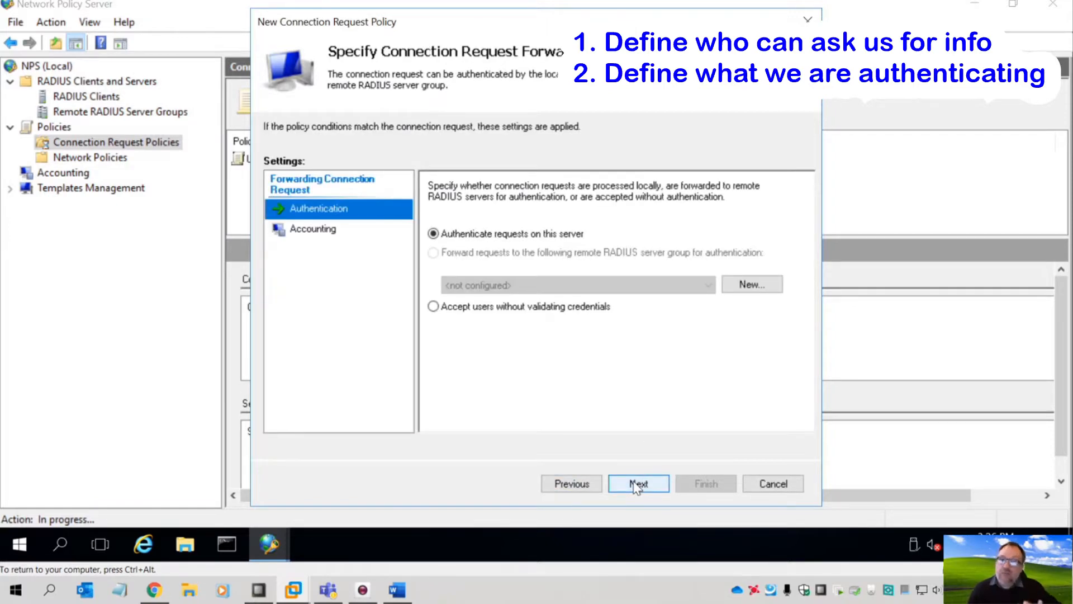
# - Finish the Cisco-Profile-One wizard, keeping authentication on this server
pyautogui.click(636, 484)
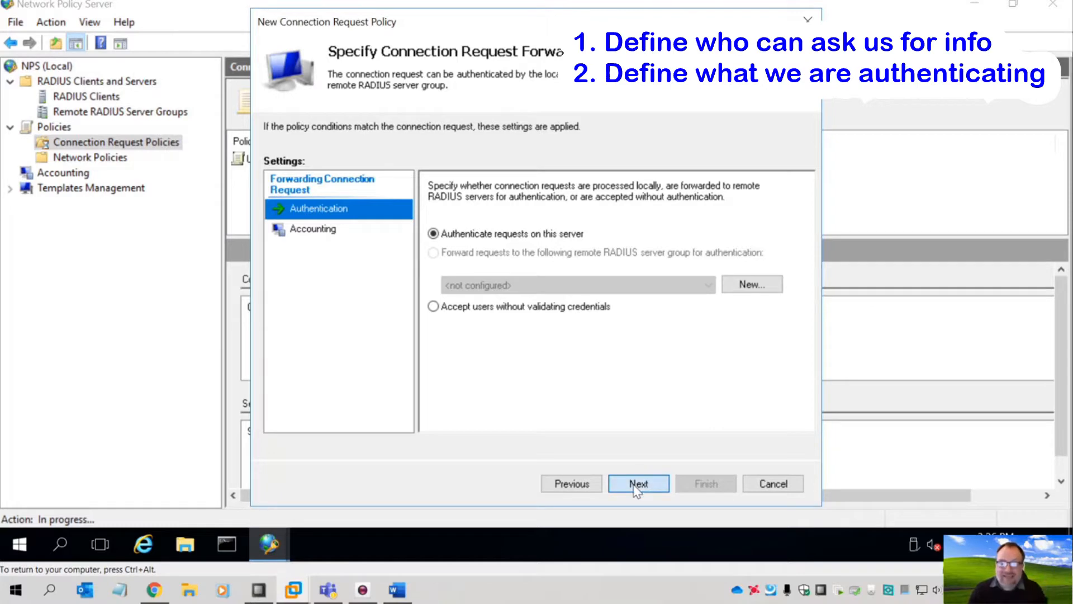
pyautogui.click(636, 484)
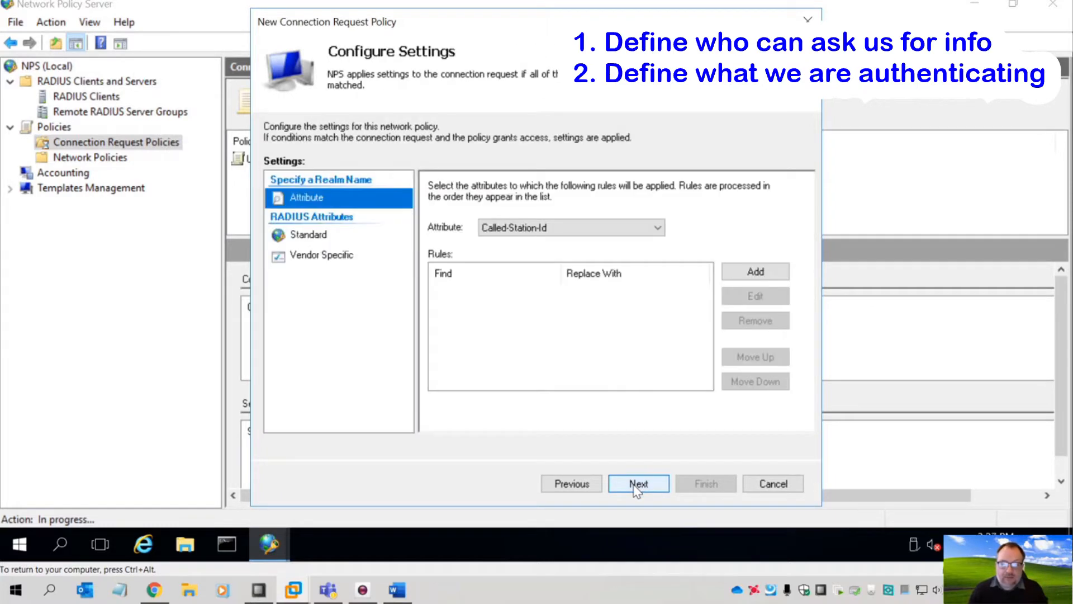
pyautogui.click(635, 484)
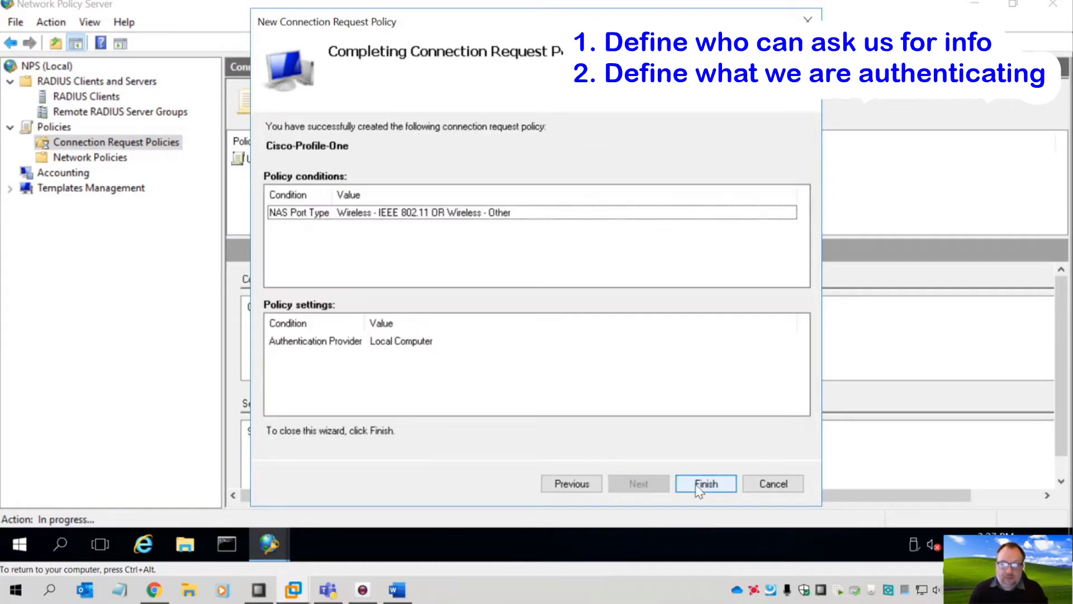
pyautogui.click(696, 484)
# - Move Cisco-Profile-One up to processing order 1, ahead of the Windows authentication policy
pyautogui.click(330, 159)
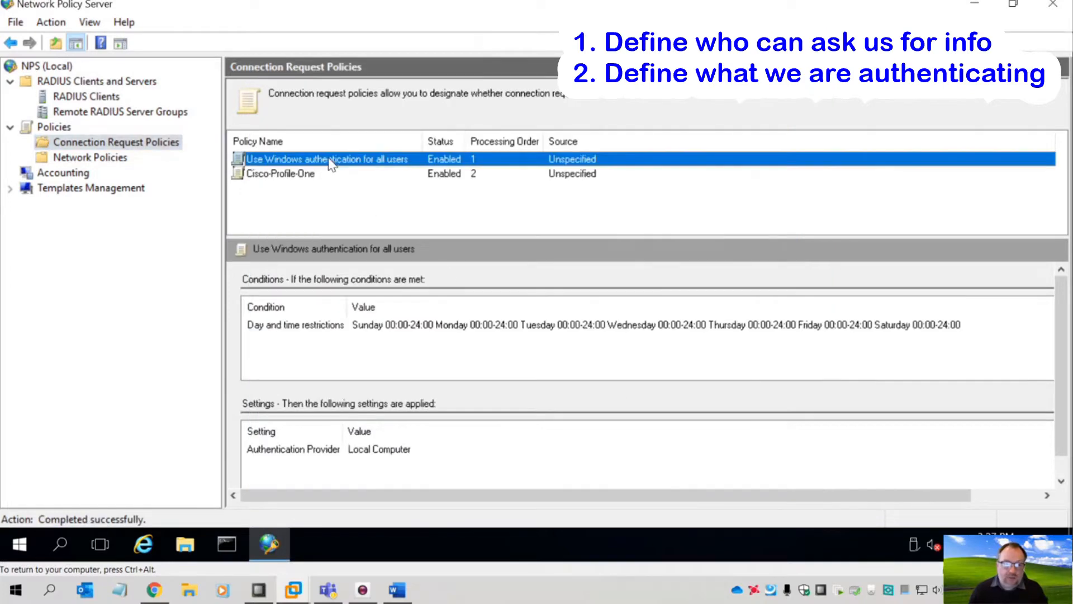
pyautogui.click(307, 174)
pyautogui.rightClick(307, 175)
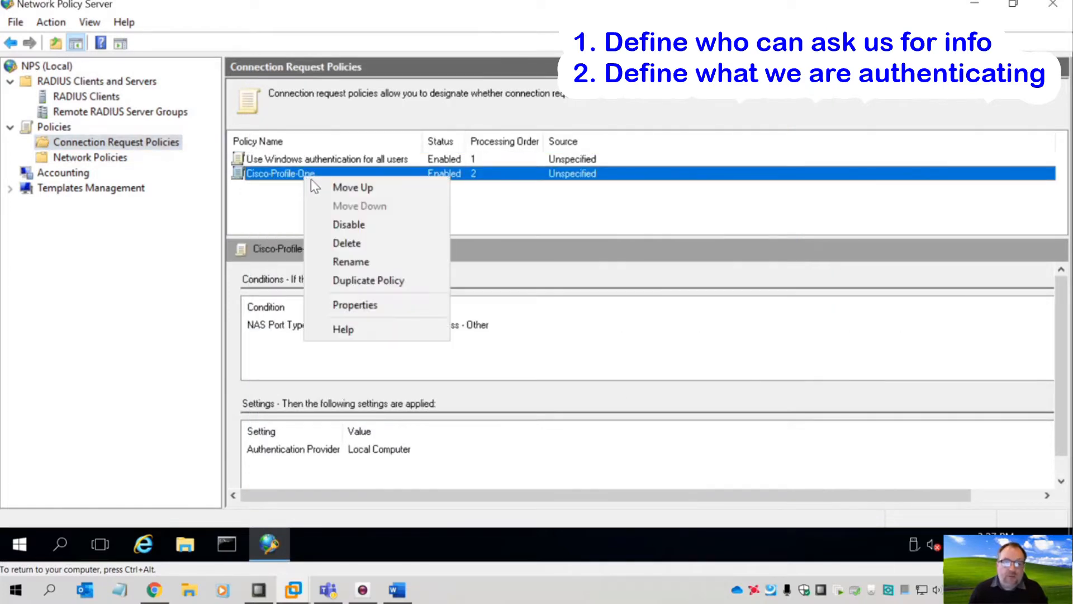
pyautogui.click(314, 183)
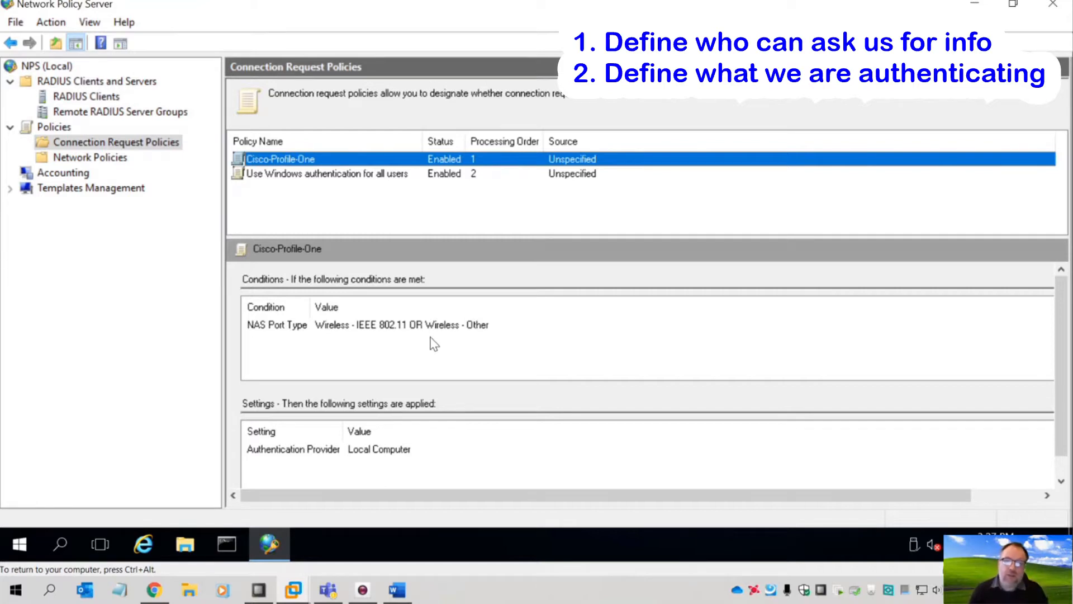
pyautogui.hotkey('ctrl', 'alt')
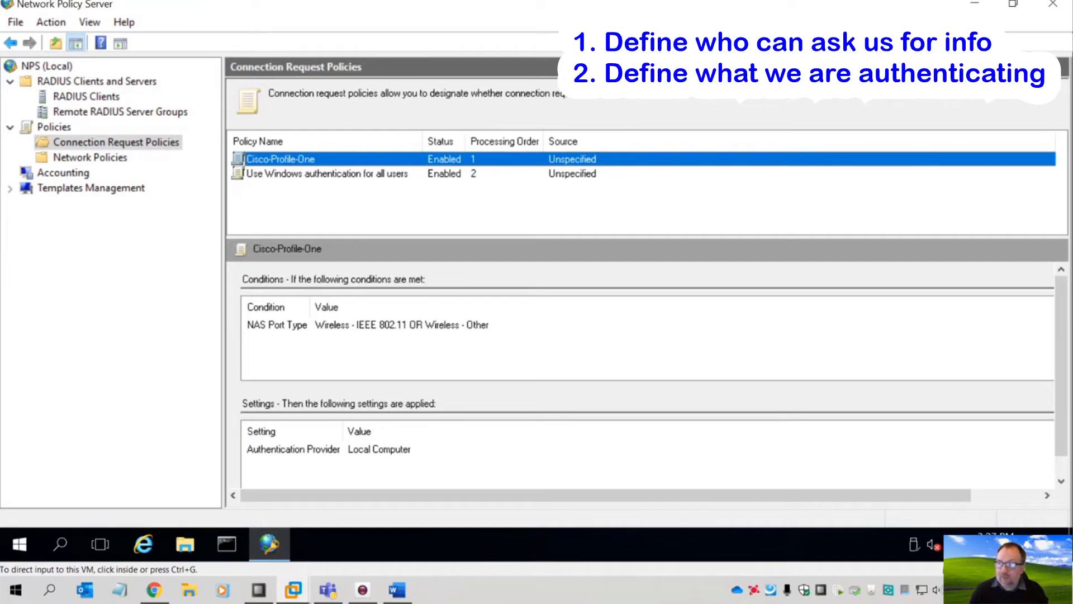
pyautogui.click(705, 305)
# - Create a new network policy named 'Default-All-User-Policy' and continue to its conditions
pyautogui.click(90, 157)
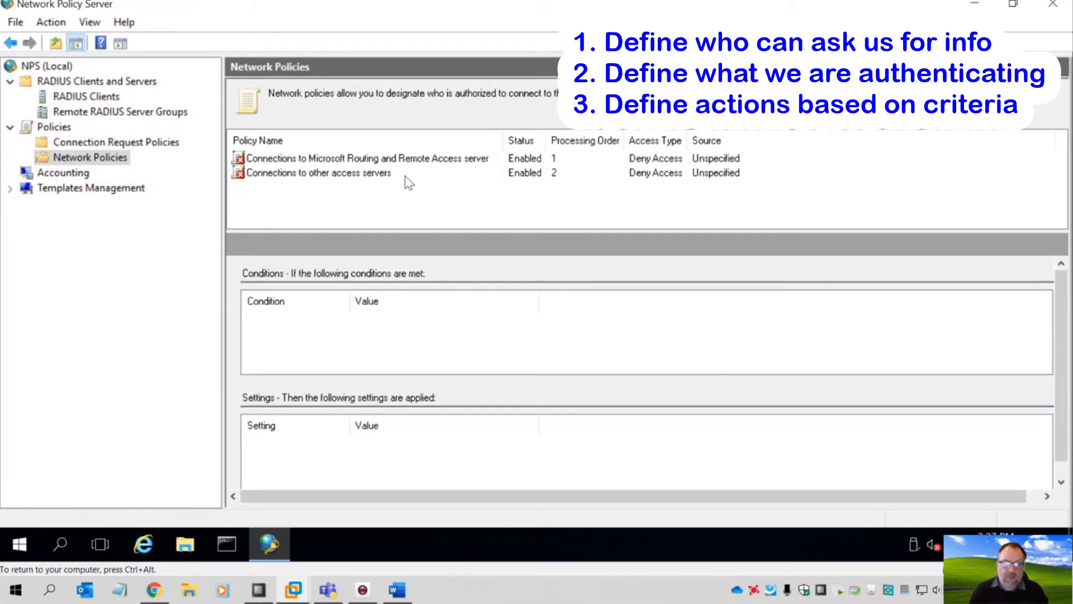
pyautogui.rightClick(97, 164)
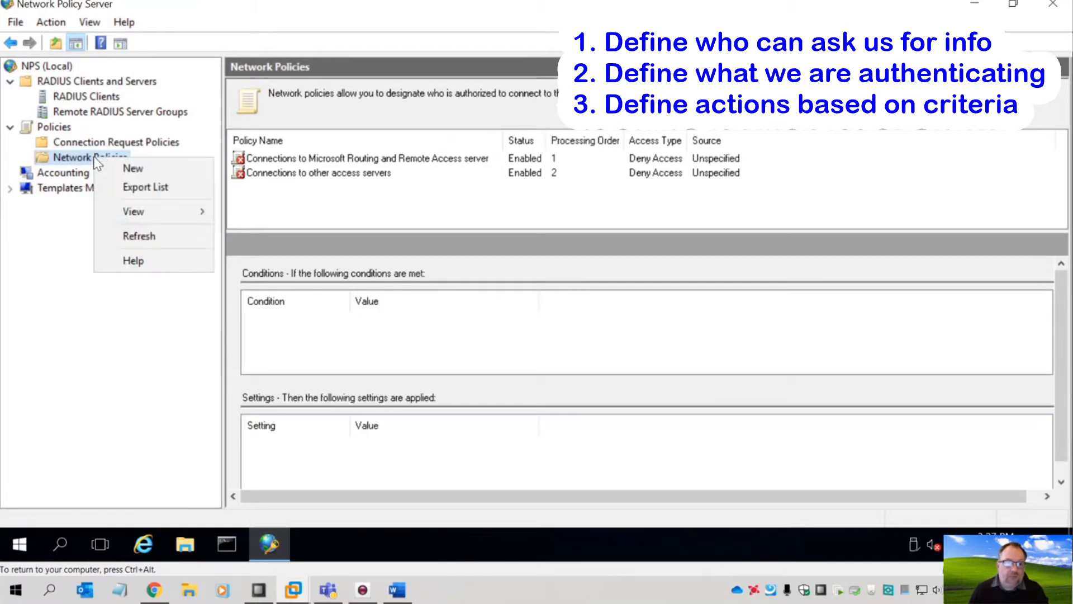
pyautogui.click(109, 171)
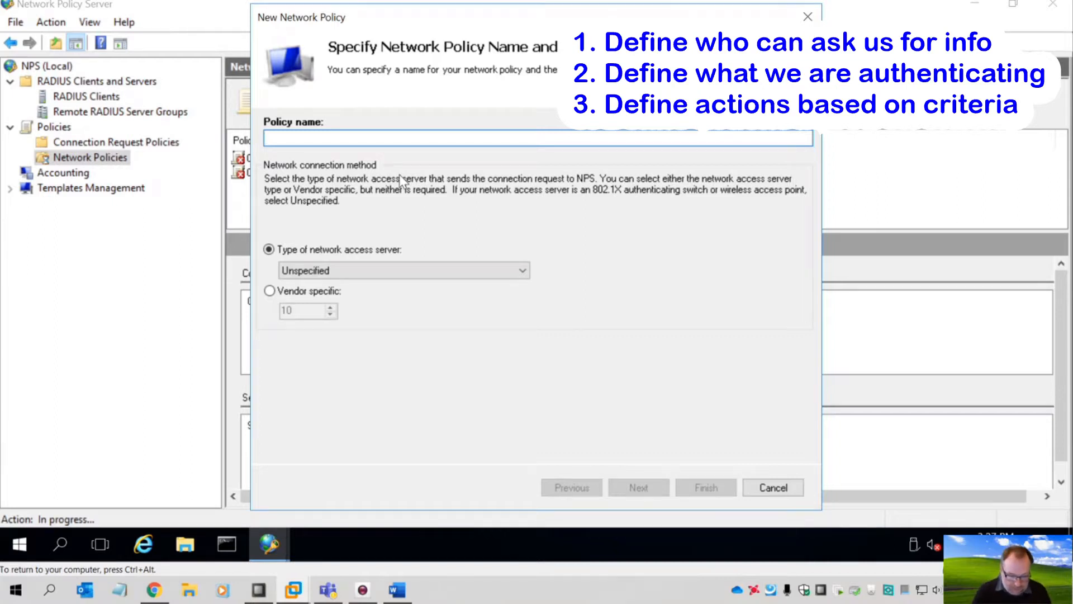
pyautogui.write('Default-A')
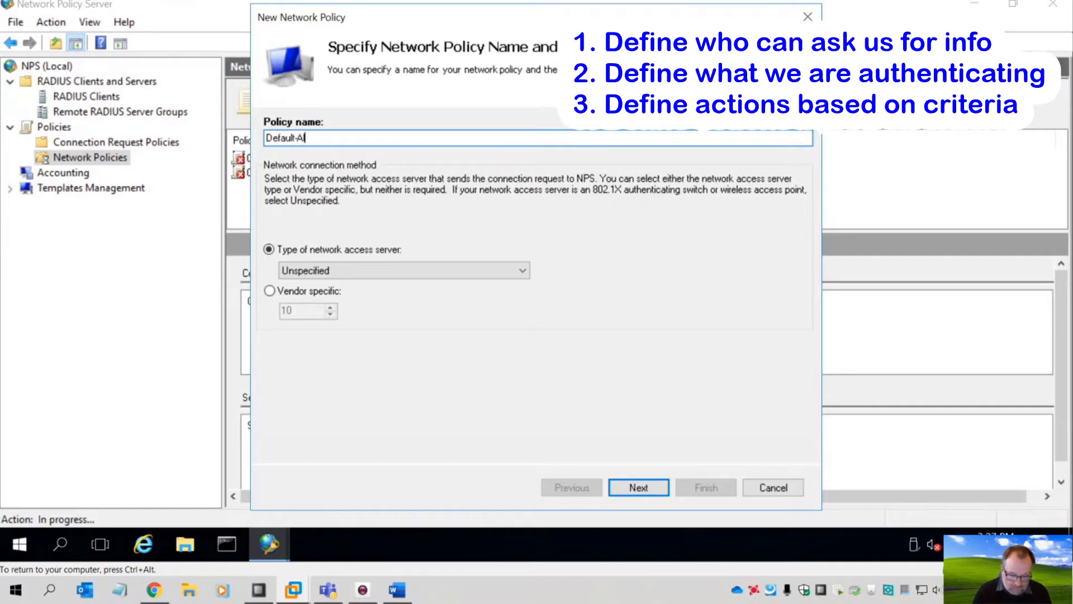
pyautogui.write('ll-User')
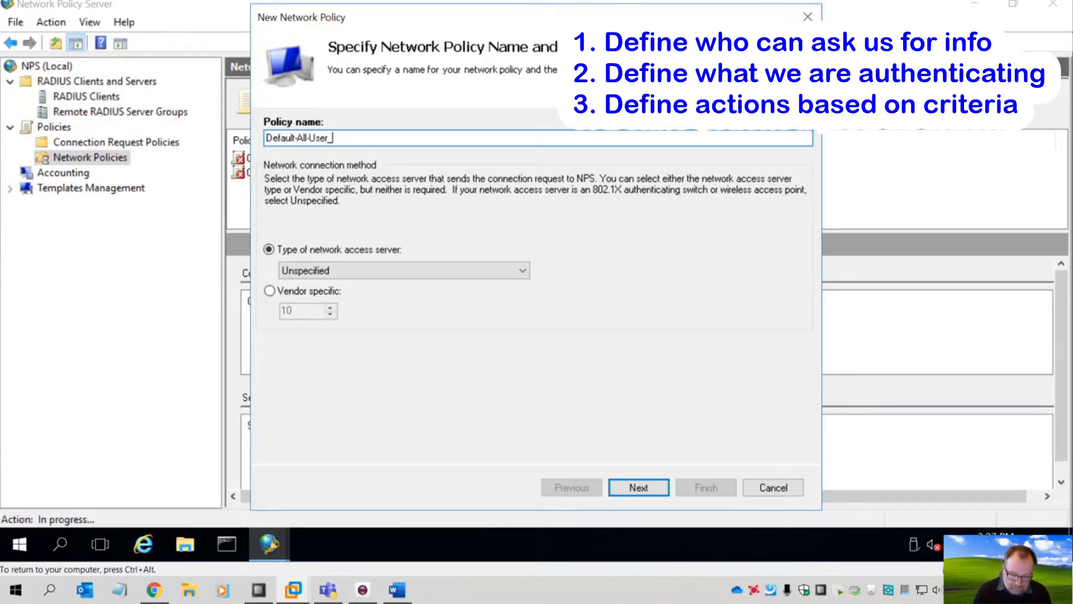
pyautogui.write('_Policy')
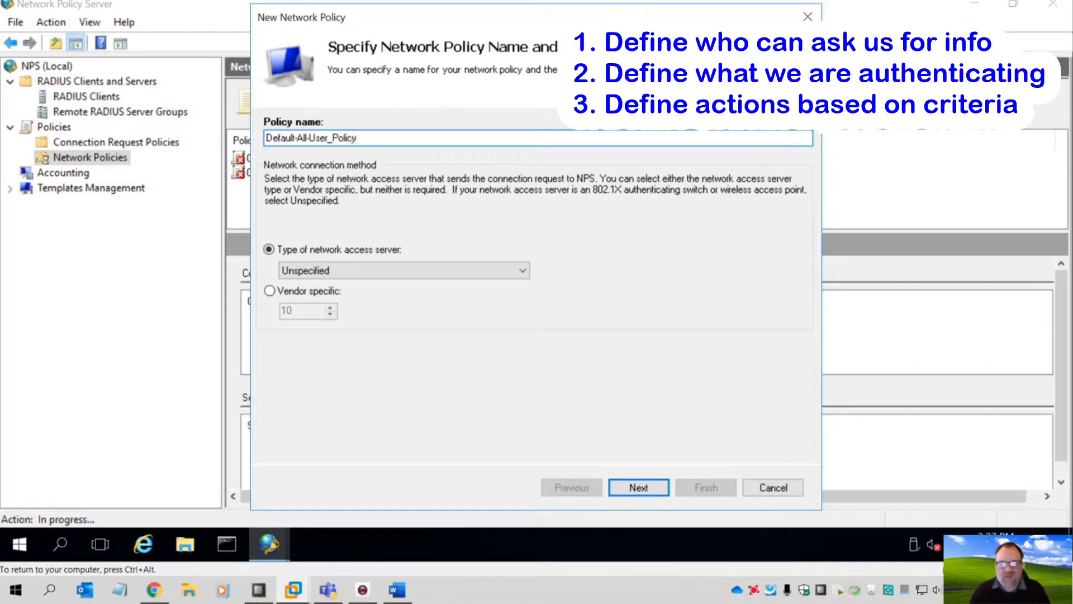
pyautogui.press('Left')
pyautogui.press('Left')
pyautogui.press('Left')
pyautogui.press('Left')
pyautogui.press('Left')
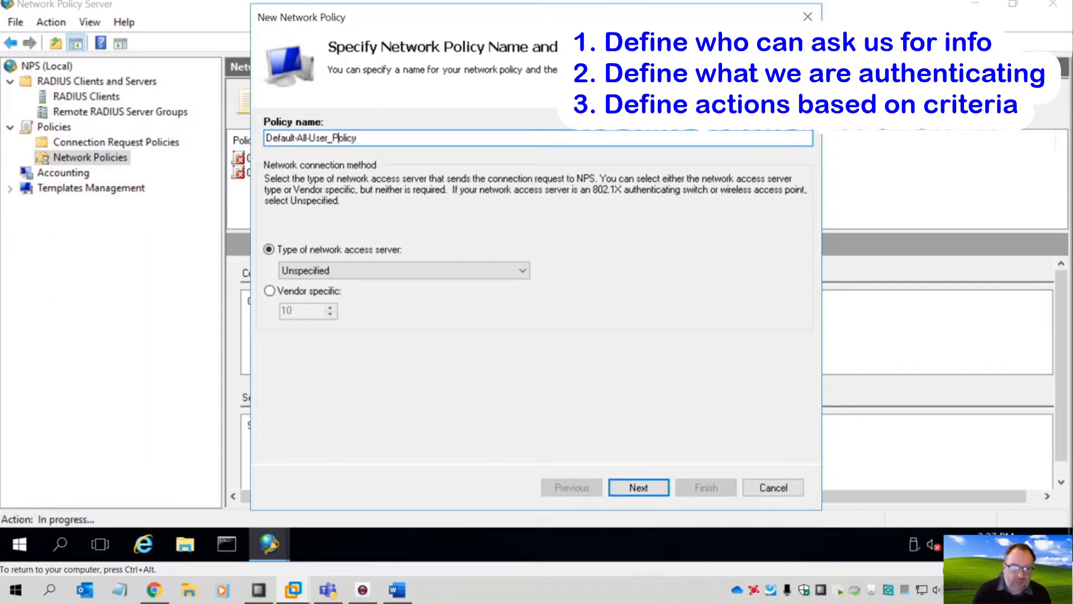
pyautogui.press('Delete')
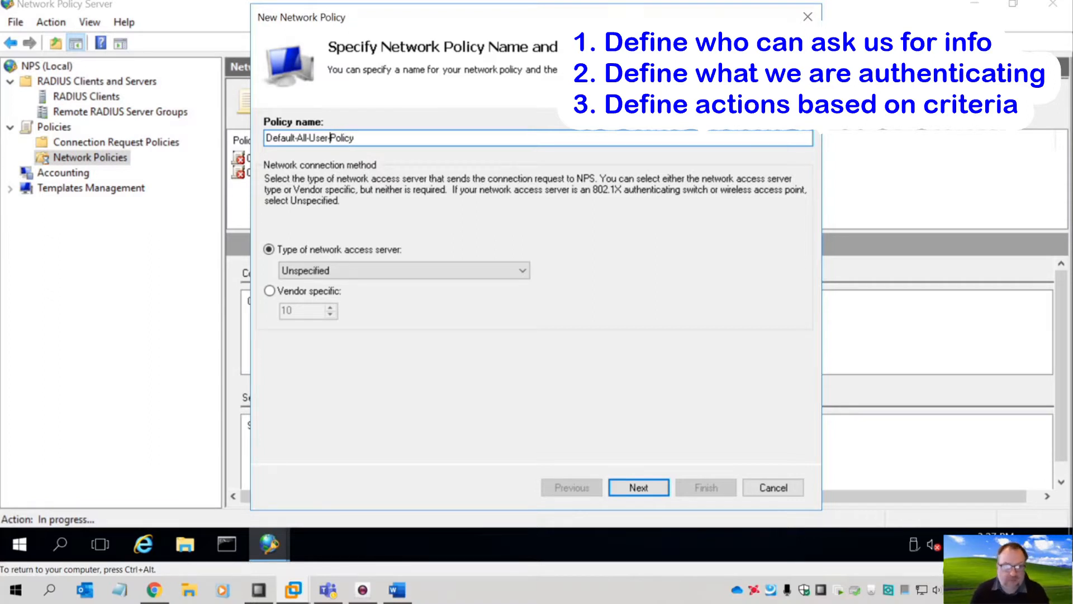
pyautogui.write('-')
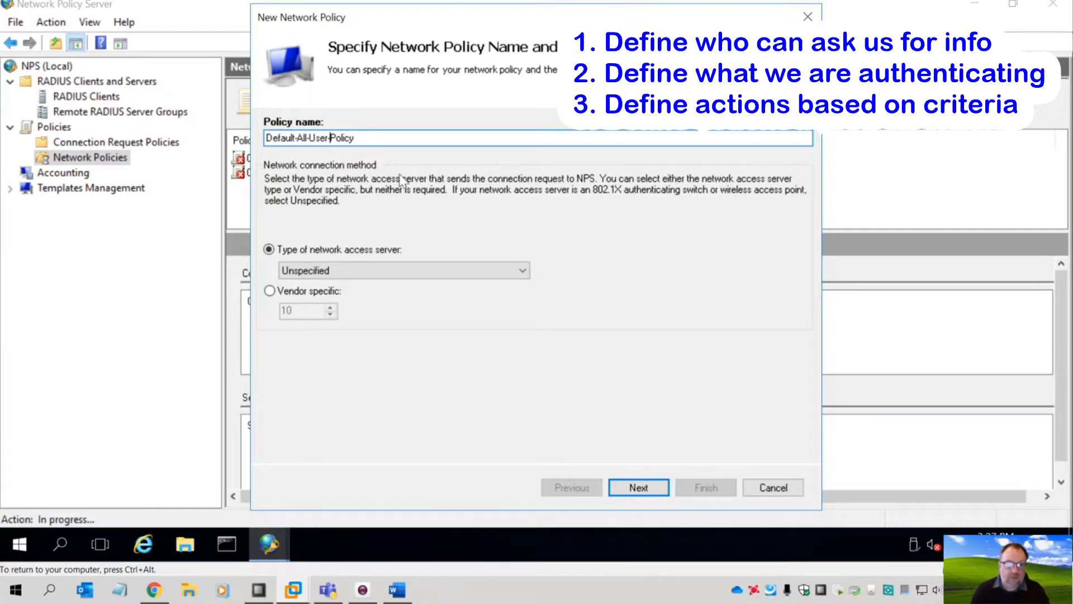
pyautogui.click(632, 490)
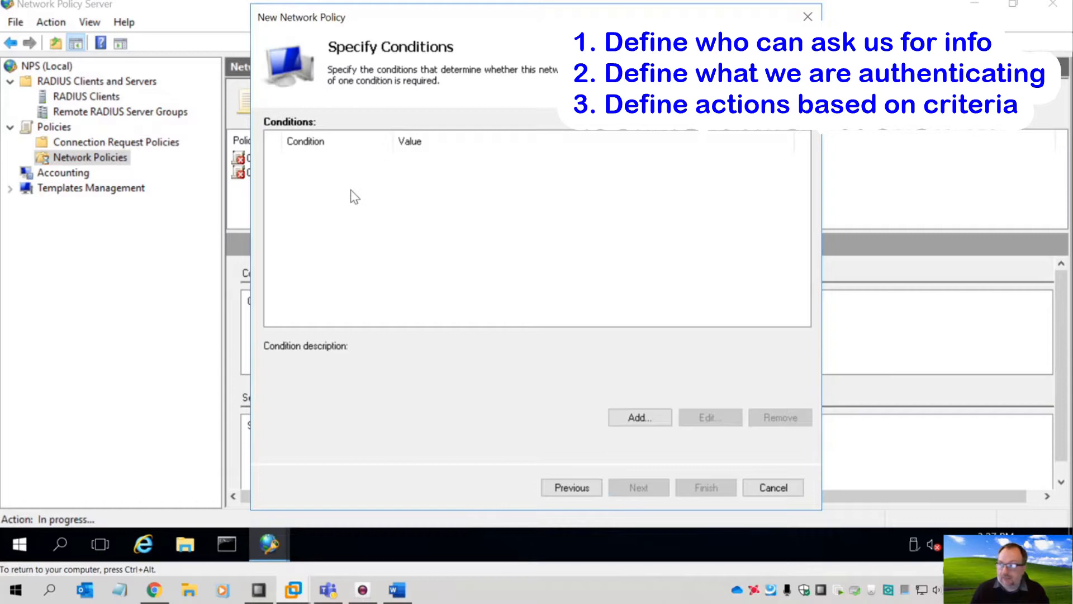
# - Add a User Groups condition requiring membership in NWLB\Domain Users
pyautogui.click(638, 420)
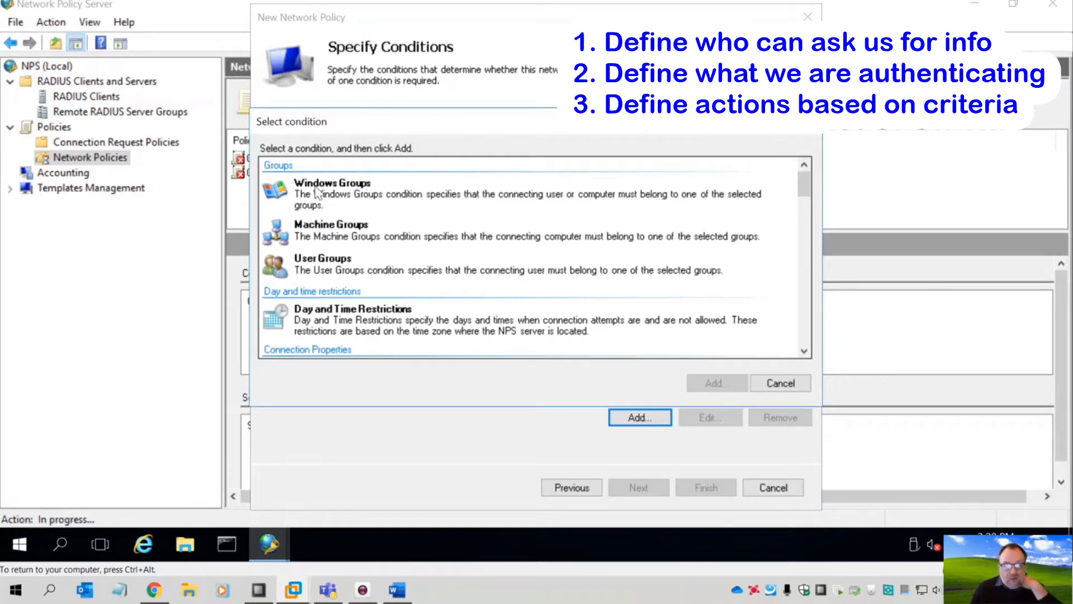
pyautogui.click(347, 269)
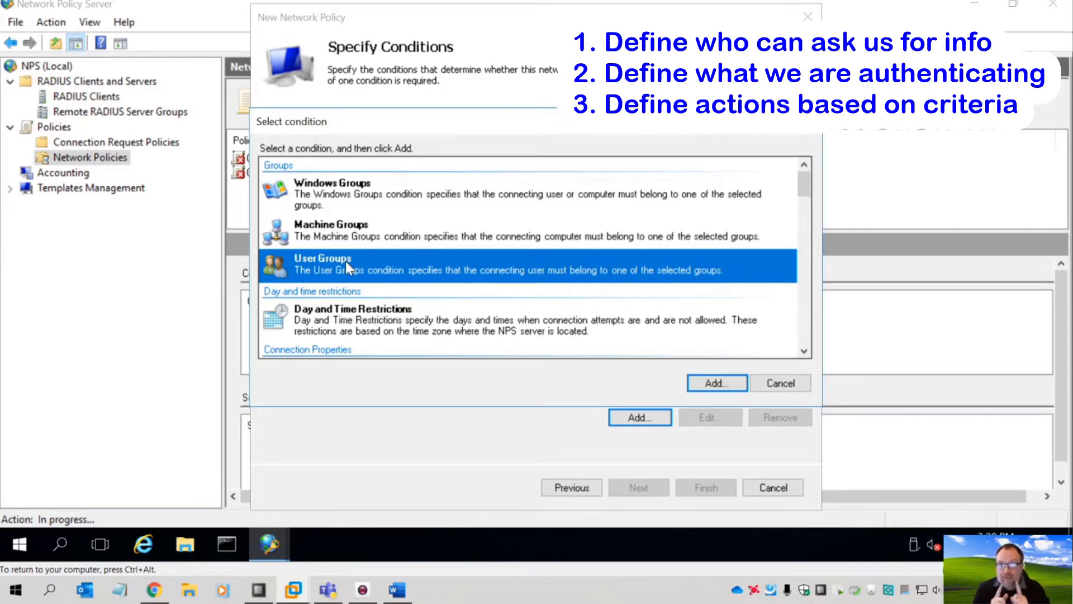
pyautogui.click(710, 385)
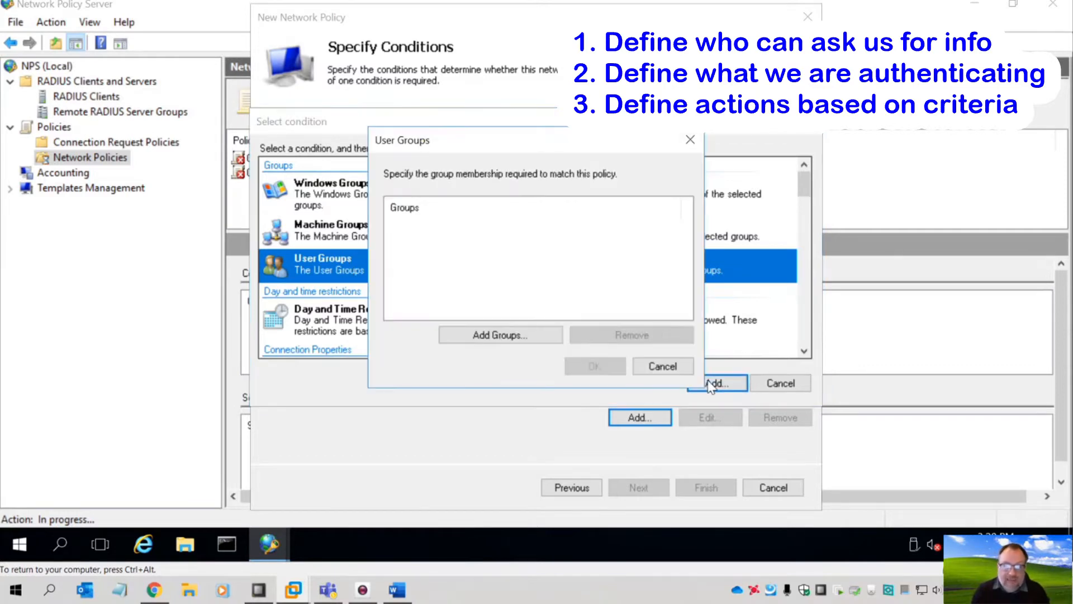
pyautogui.click(502, 338)
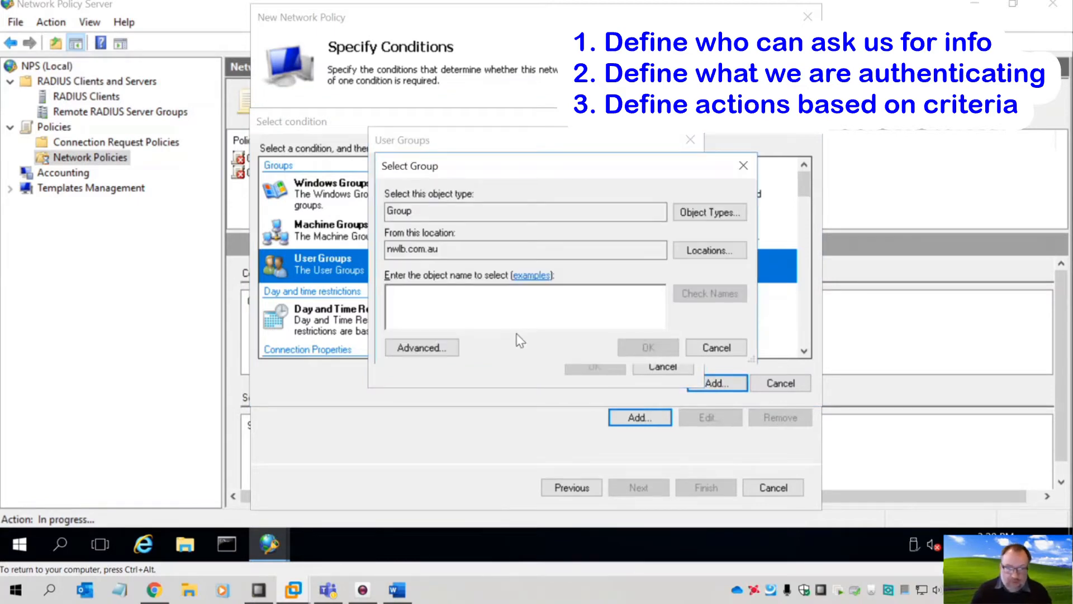
pyautogui.write('d')
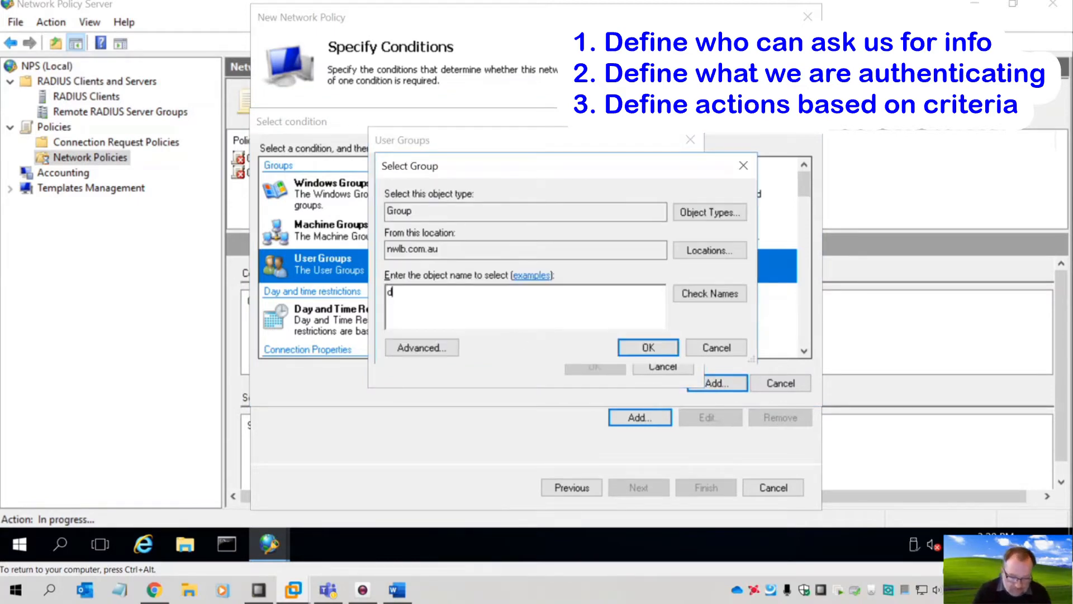
pyautogui.write('omain us')
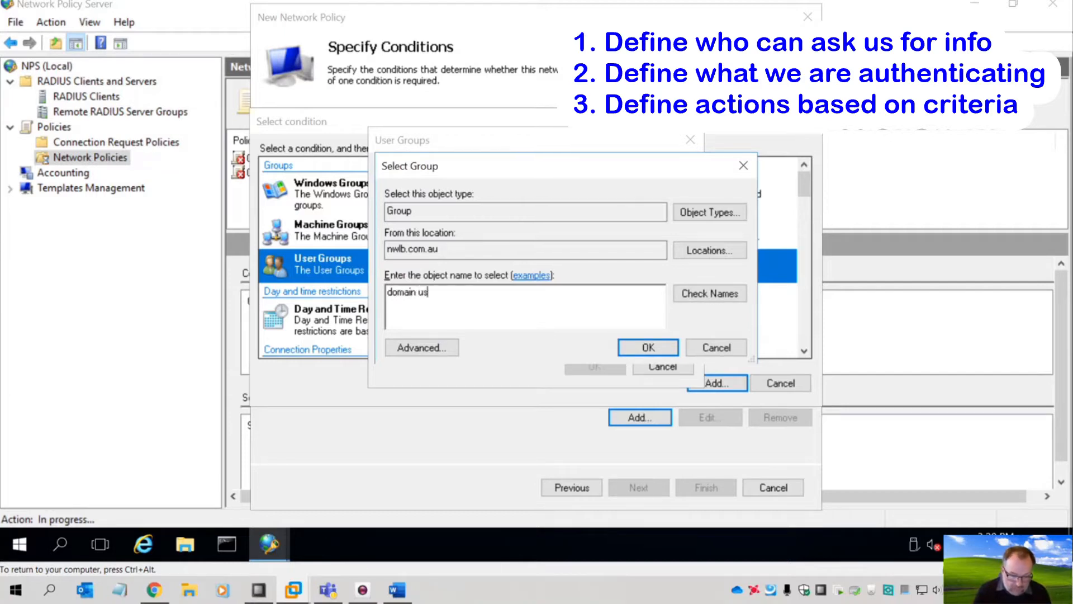
pyautogui.write('er')
pyautogui.click(688, 296)
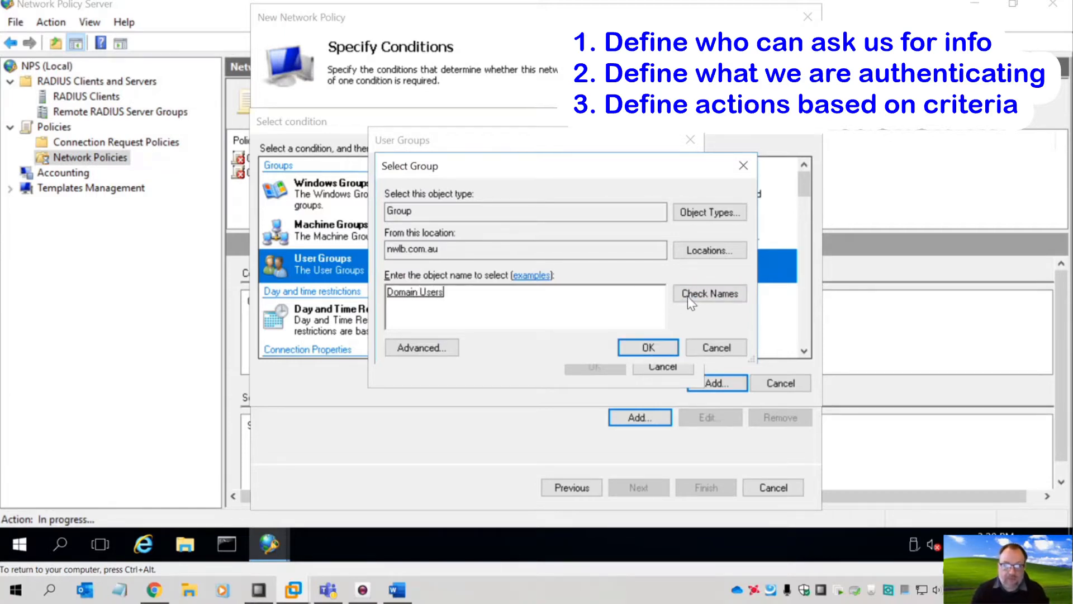
pyautogui.click(627, 349)
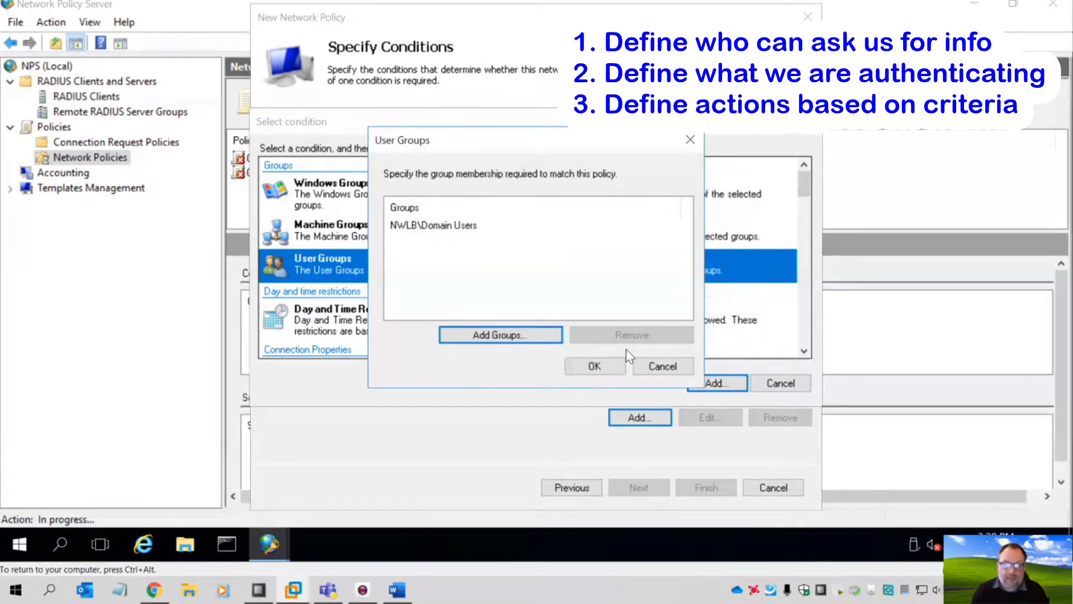
pyautogui.click(596, 365)
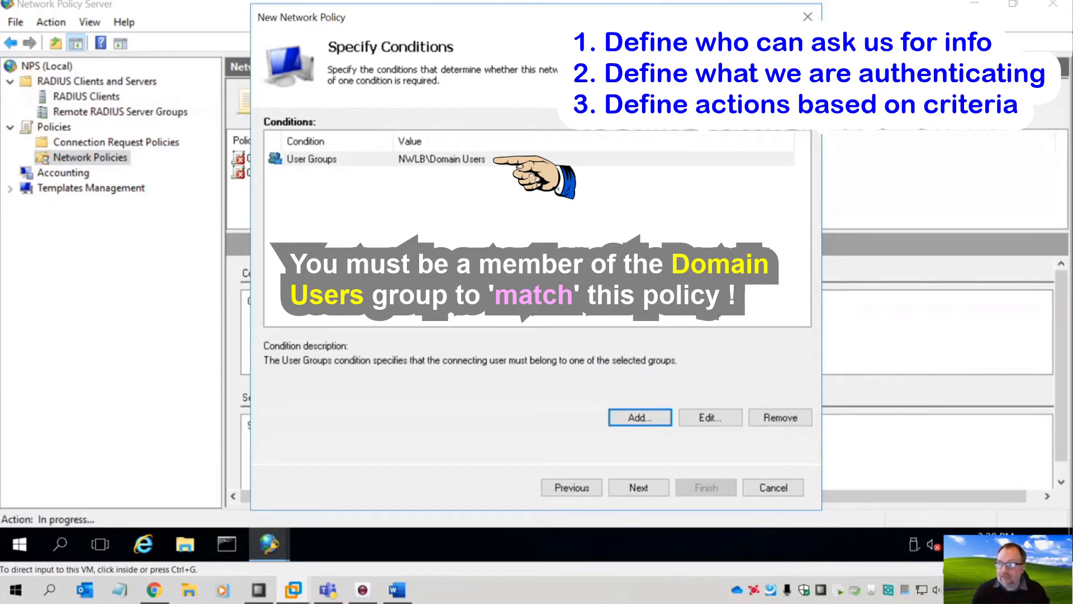
# - Keep access granted and add Microsoft Protected EAP (PEAP) as an EAP type
pyautogui.click(649, 486)
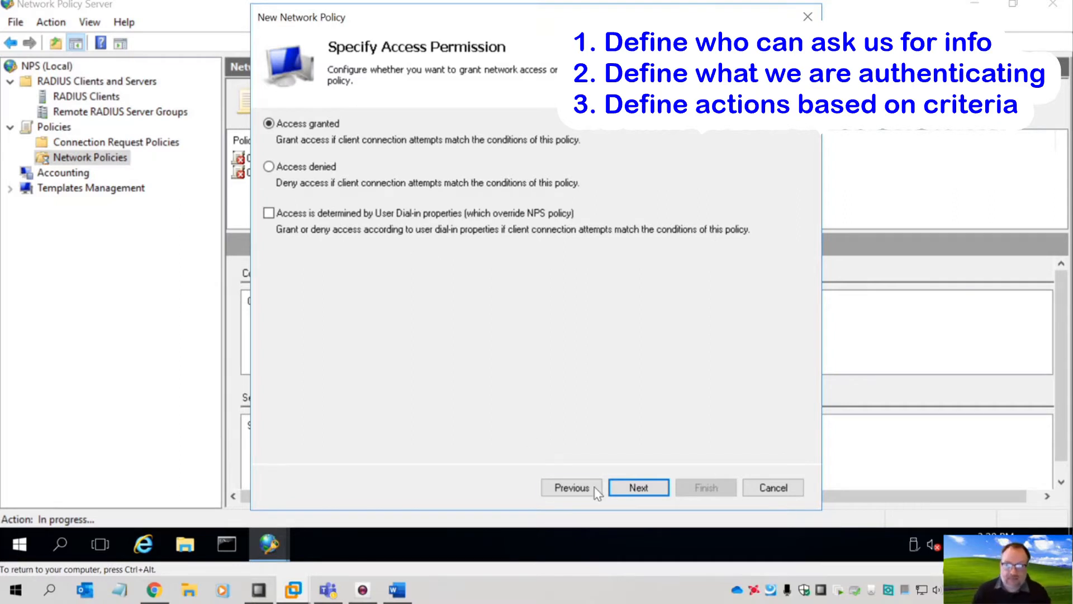
pyautogui.click(636, 491)
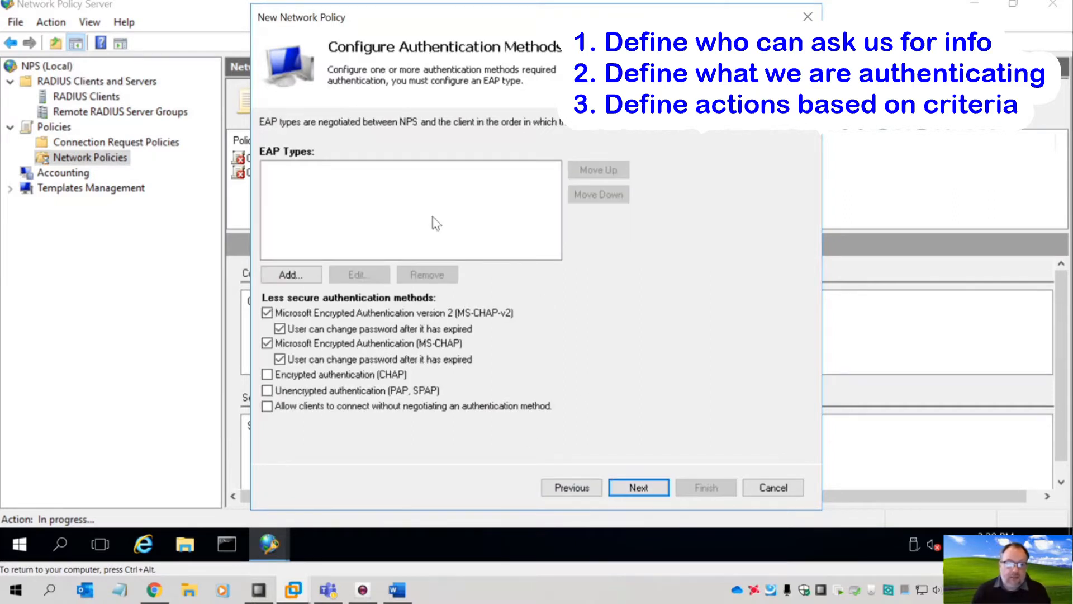
pyautogui.click(294, 274)
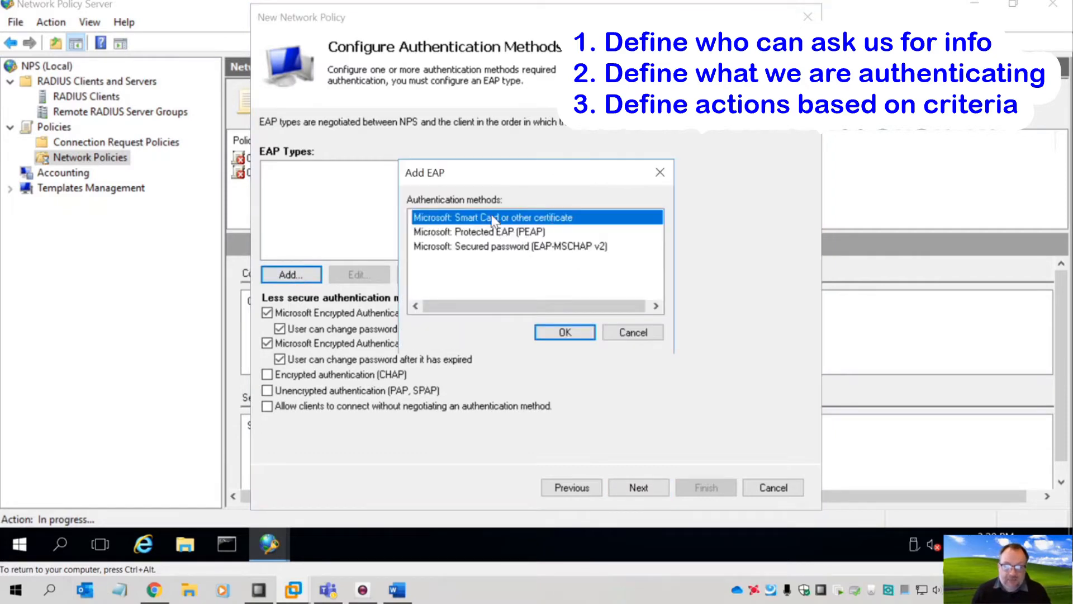
pyautogui.click(506, 234)
pyautogui.click(508, 249)
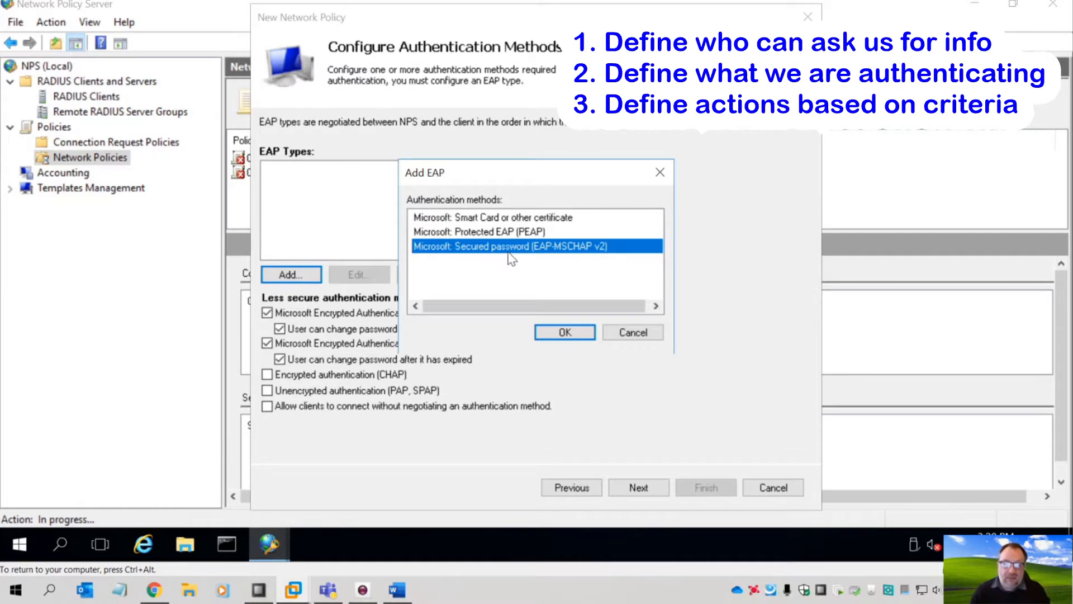
pyautogui.click(507, 231)
pyautogui.click(566, 333)
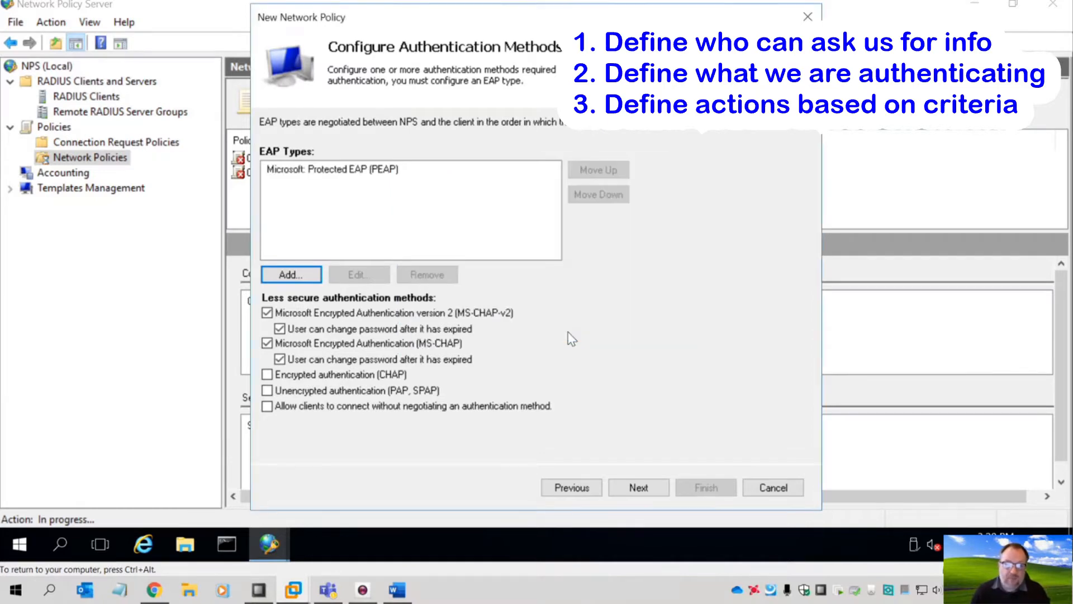
# - Add Secured password (EAP-MSCHAP v2) below PEAP and select the PEAP entry
pyautogui.click(297, 275)
pyautogui.click(494, 233)
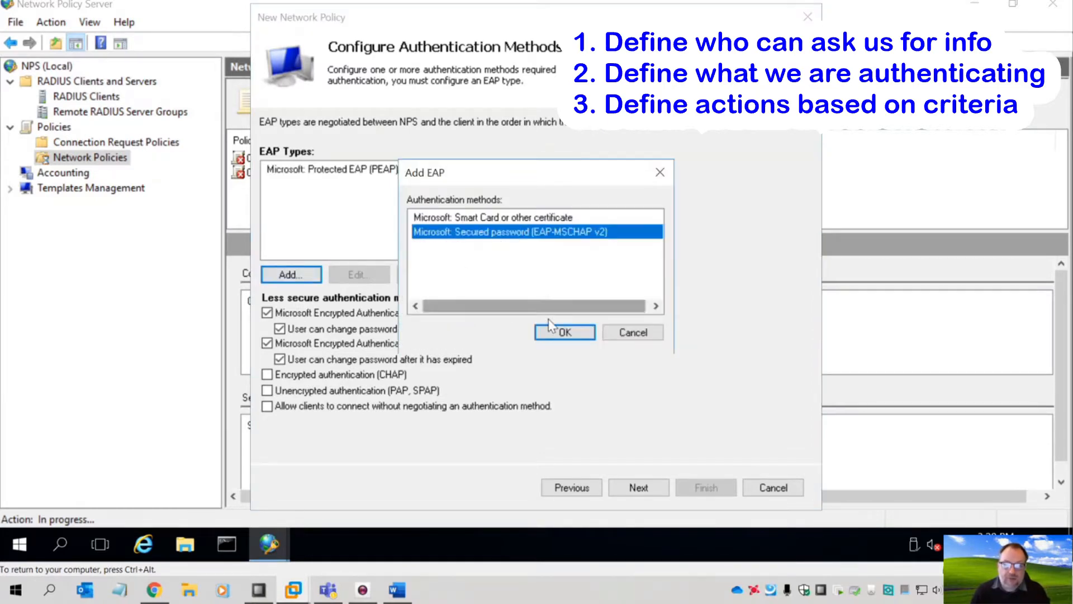
pyautogui.click(554, 331)
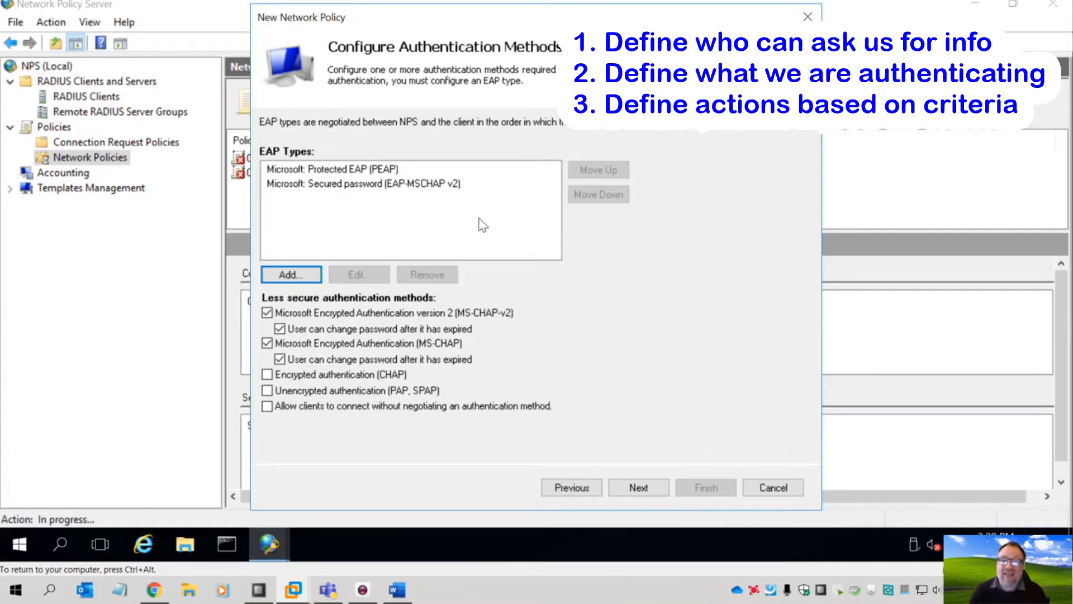
pyautogui.click(326, 169)
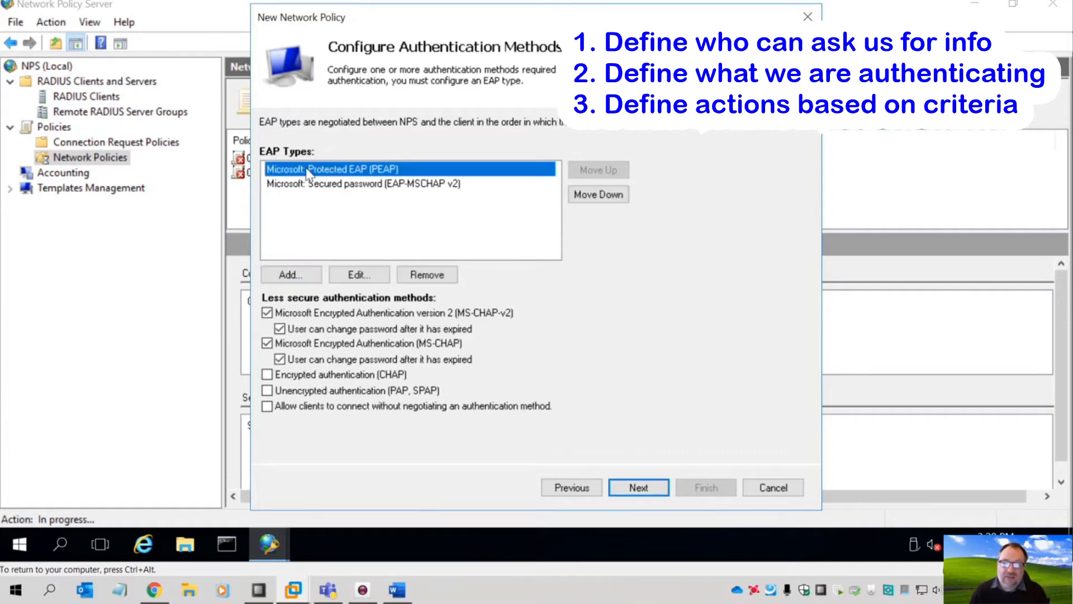
# - Review the PEAP properties and keep the only available server certificate selected
pyautogui.click(354, 277)
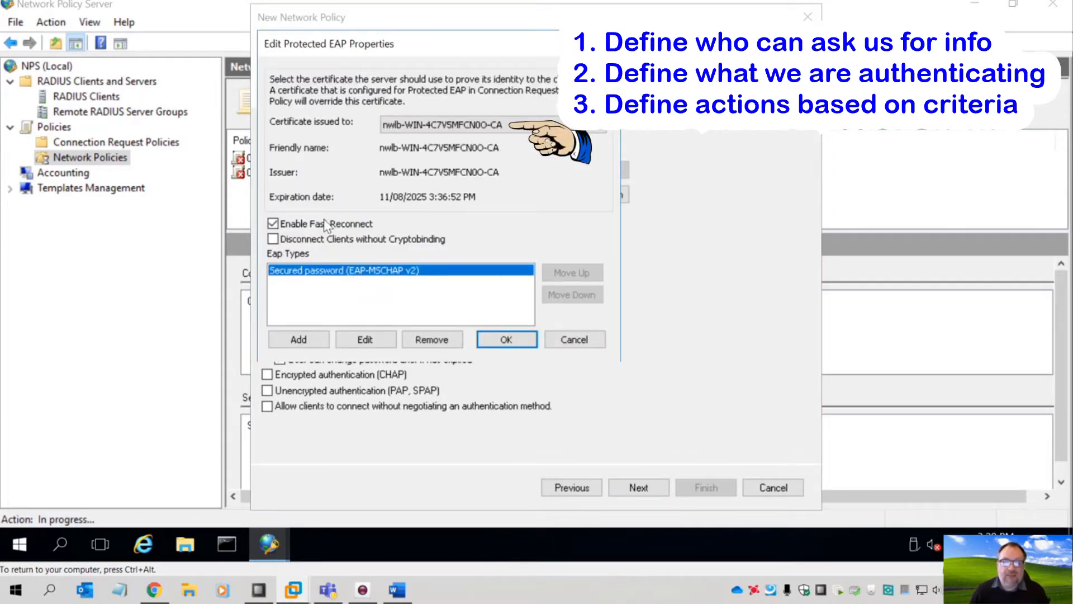
pyautogui.click(516, 127)
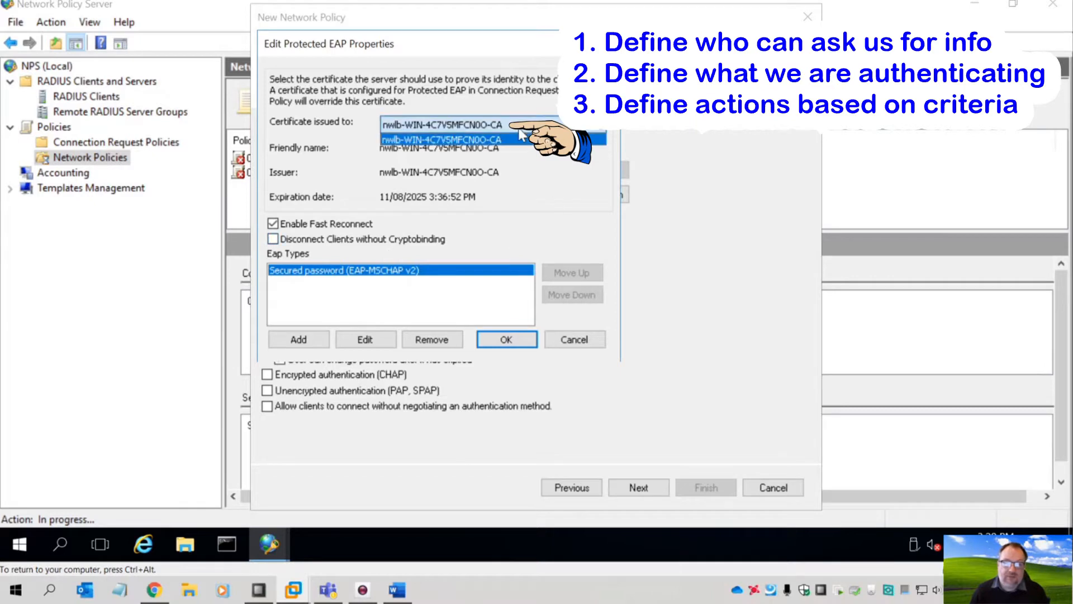
pyautogui.click(518, 128)
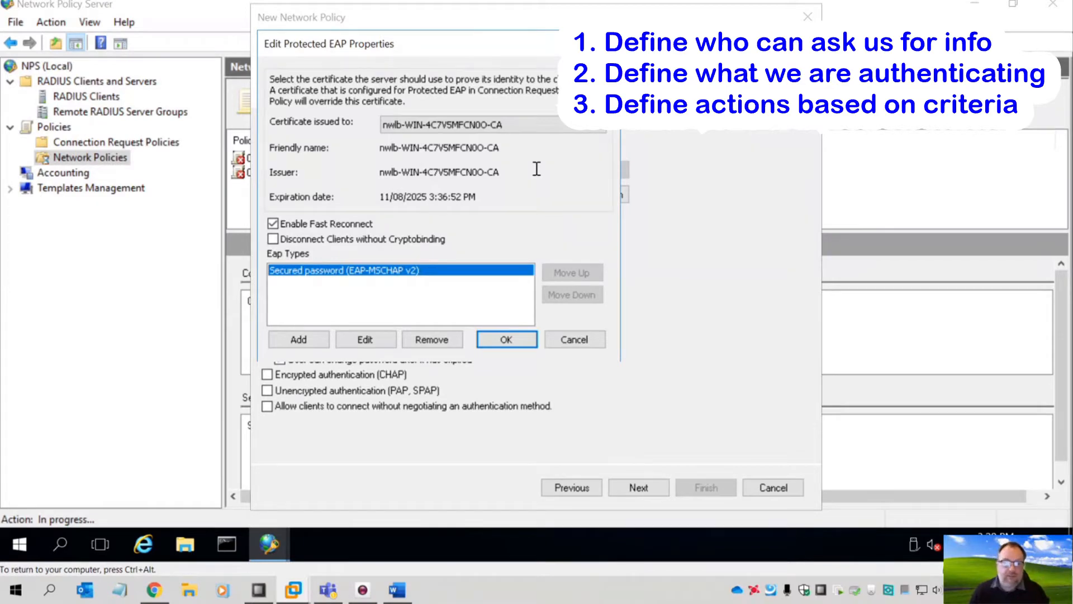
pyautogui.click(503, 341)
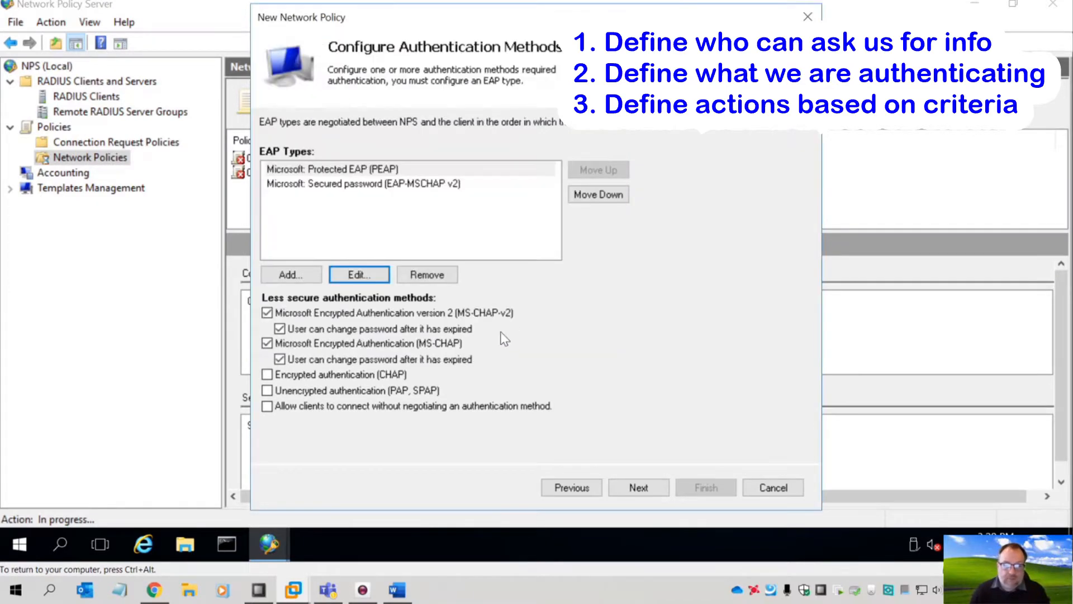
# - Check EAP-MSCHAP v2, disable plain MS-CHAP, and continue to Configure Constraints
pyautogui.click(401, 185)
pyautogui.click(364, 279)
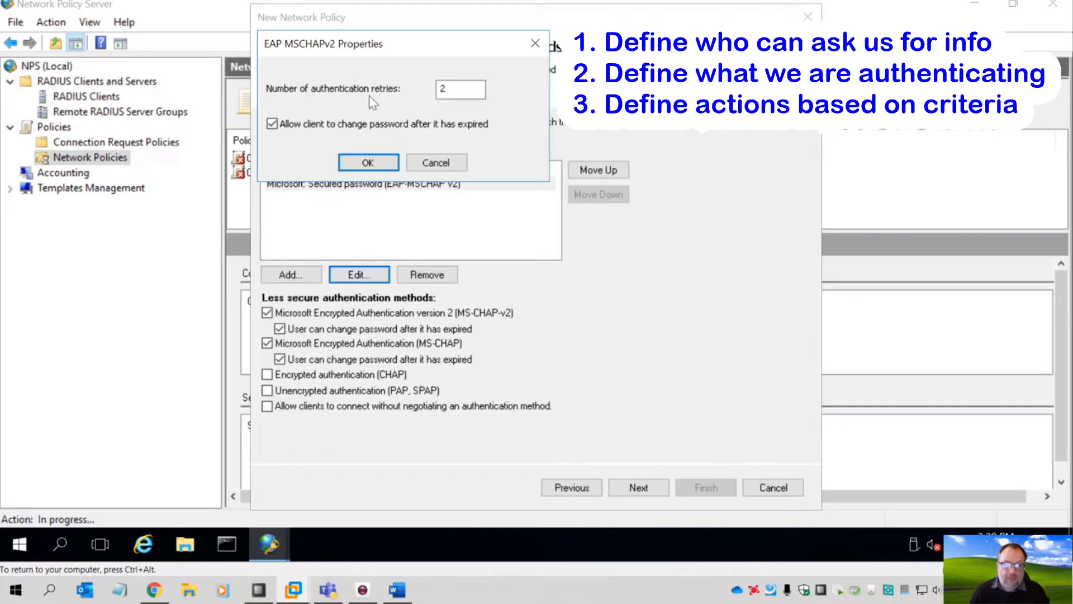
pyautogui.click(436, 162)
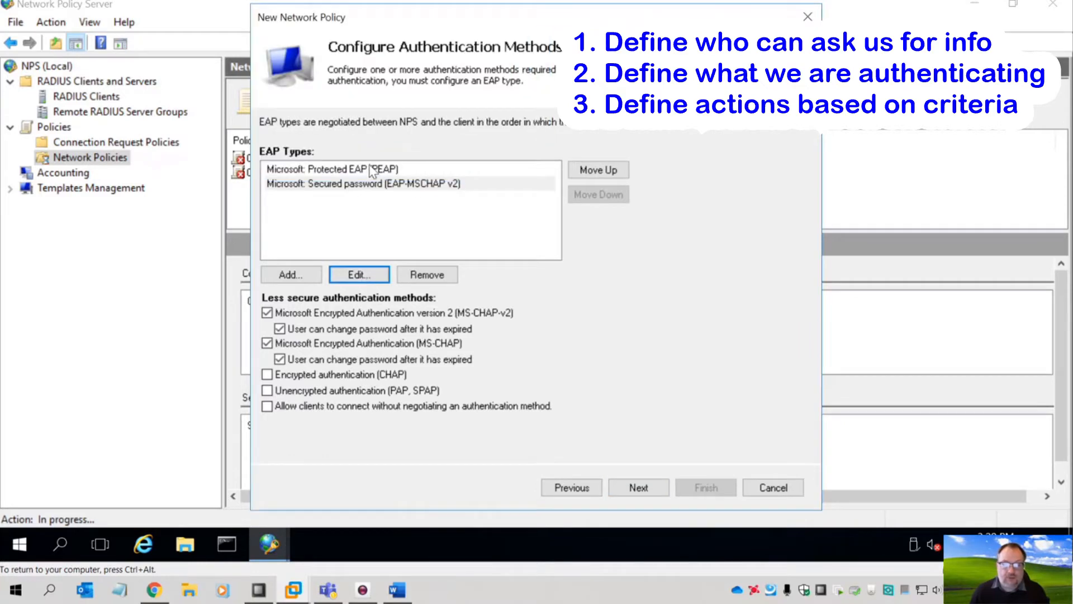
pyautogui.click(374, 170)
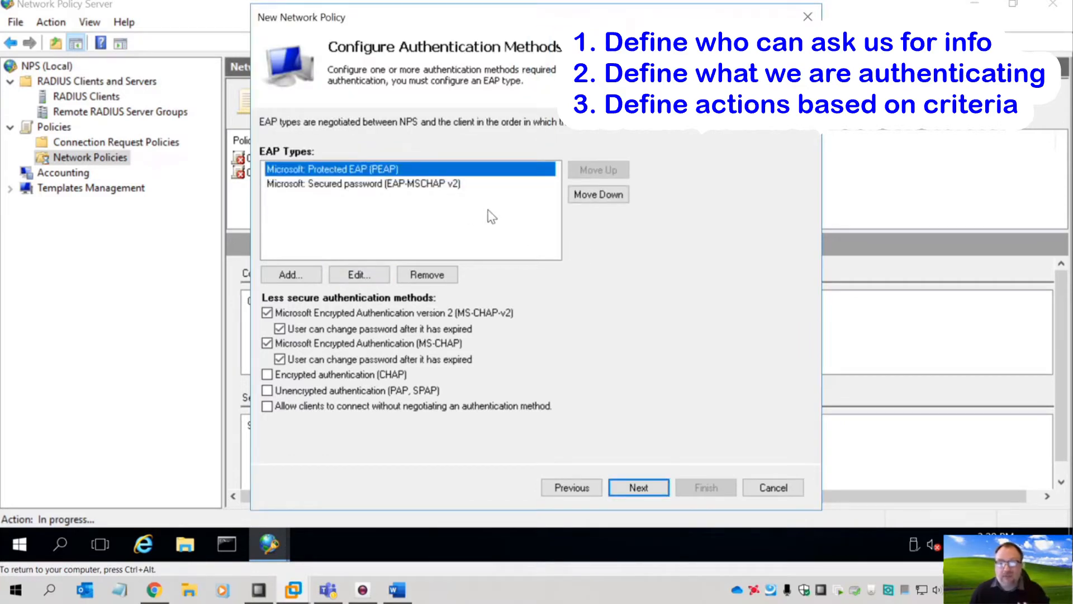
pyautogui.click(267, 343)
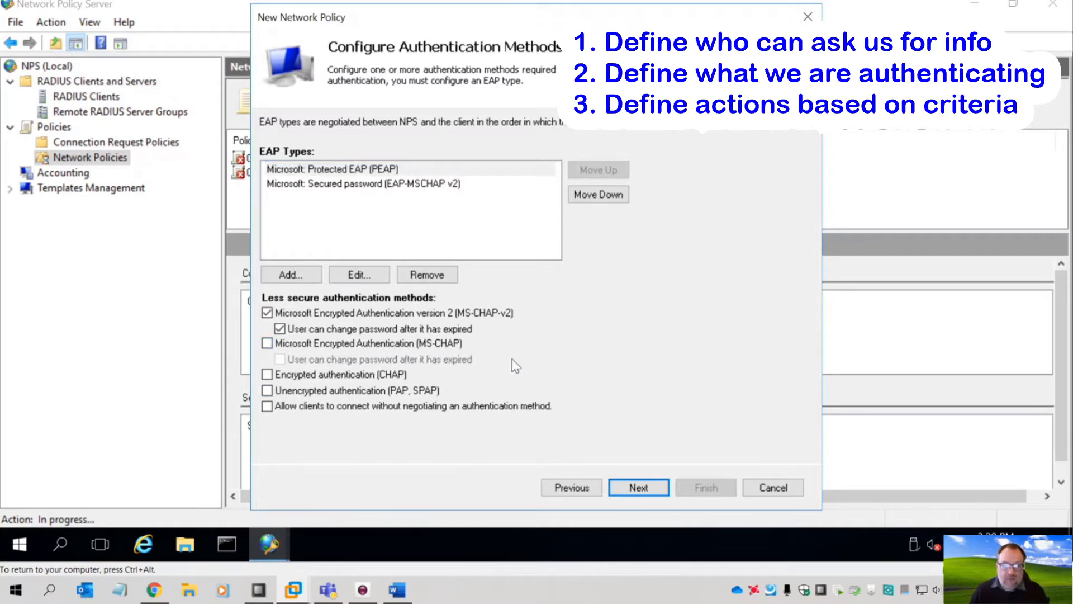
pyautogui.click(384, 185)
pyautogui.click(377, 170)
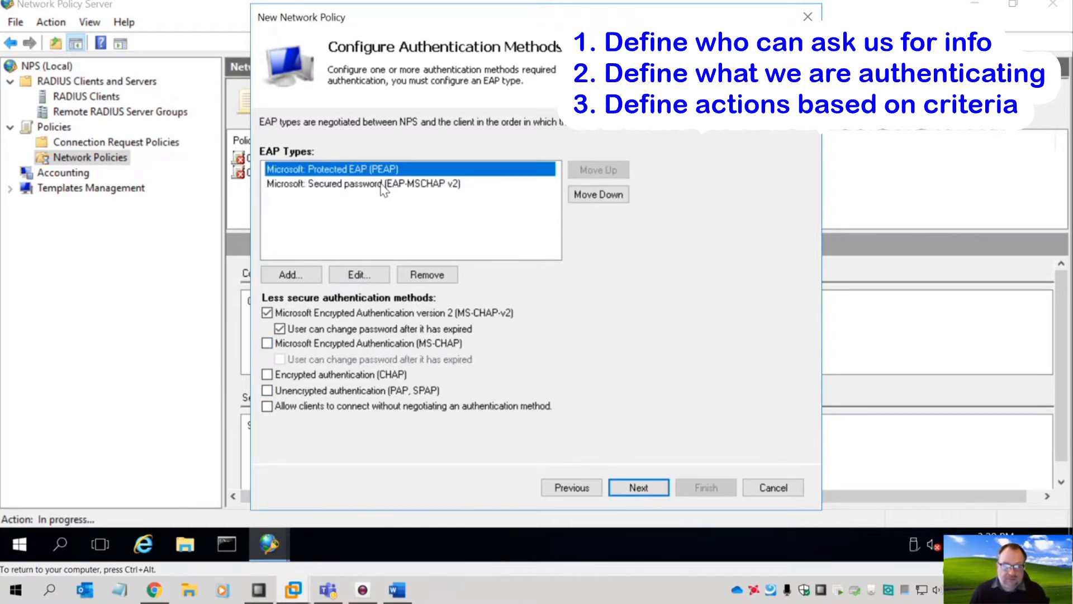
pyautogui.click(637, 487)
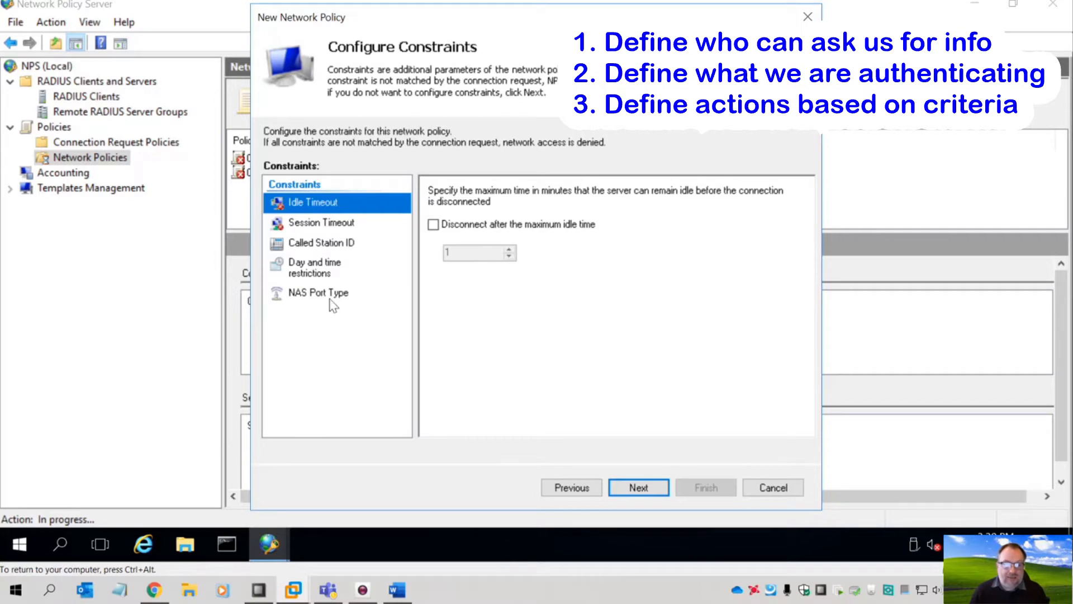
# - Leave Session Timeout and Day and time restrictions unset and continue to Configure Settings
pyautogui.click(327, 223)
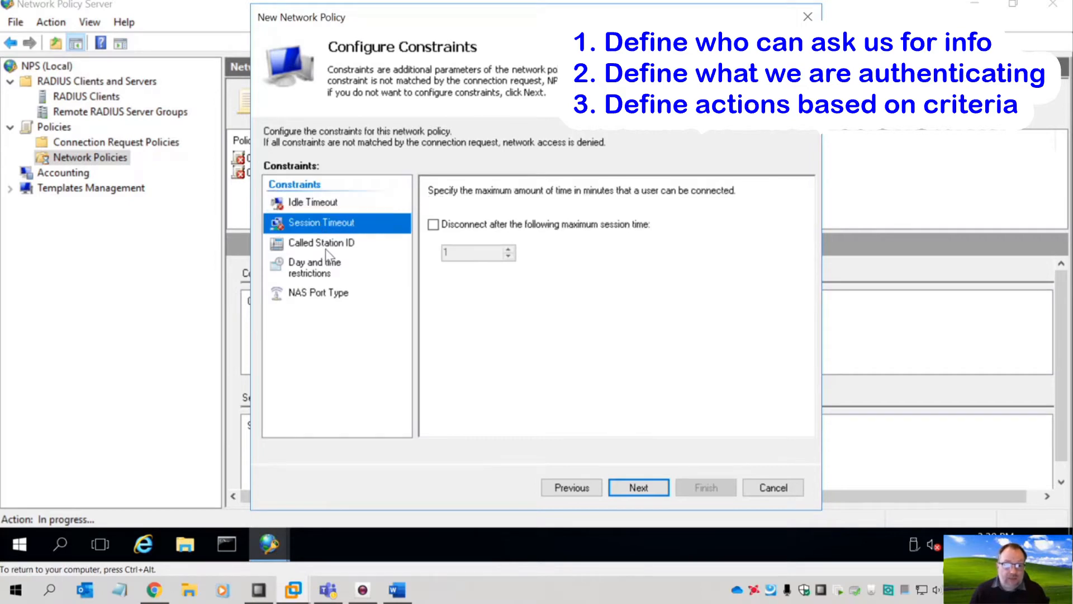
pyautogui.click(315, 270)
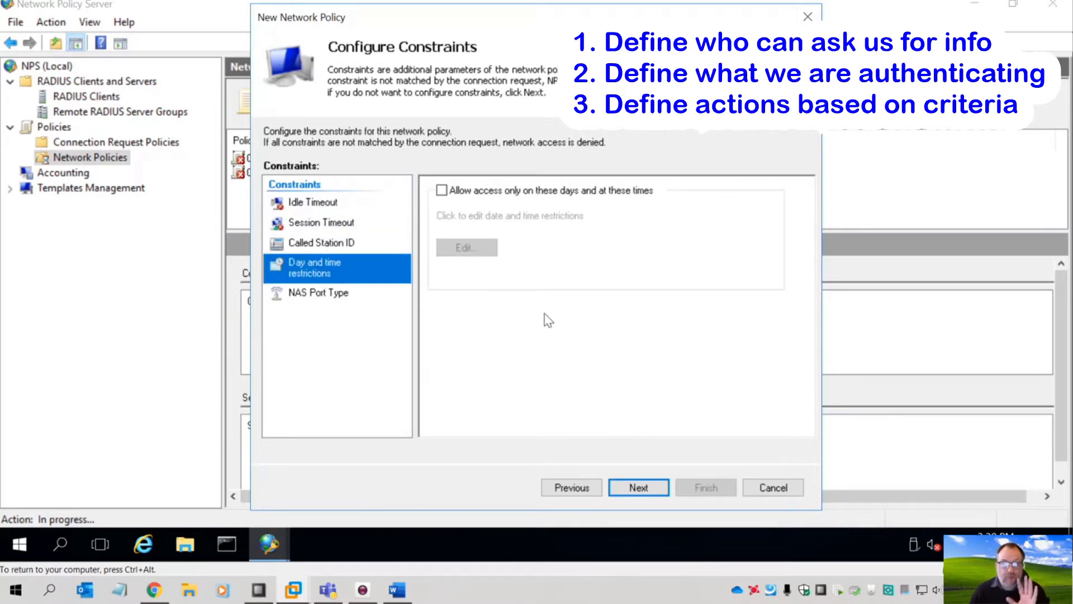
pyautogui.click(637, 487)
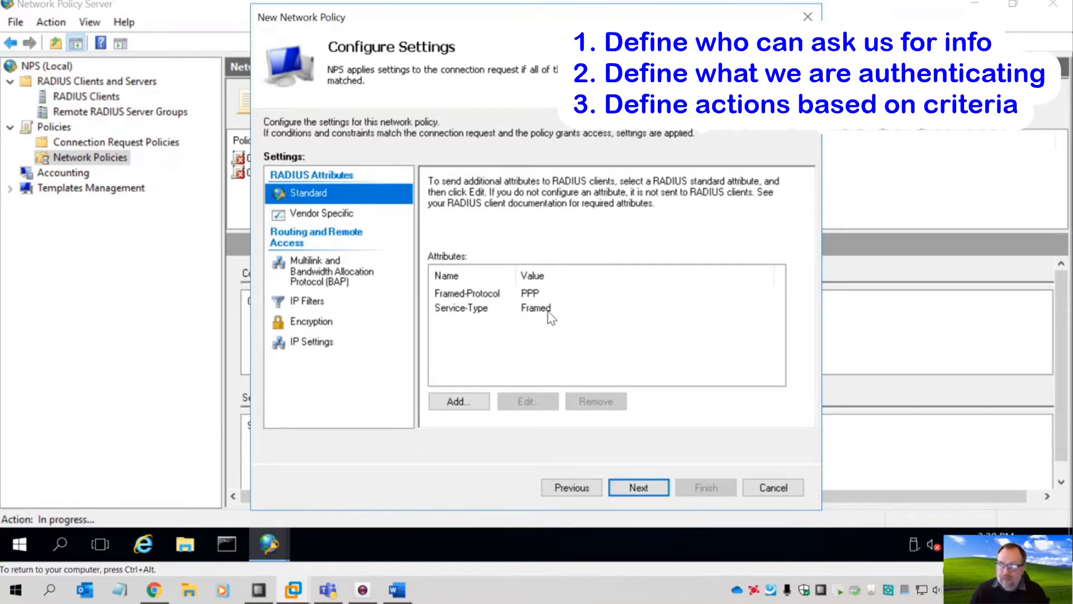
# - Pick Tunnel-Medium-Type from the standard RADIUS attributes and add it
pyautogui.click(464, 402)
pyautogui.moveTo(765, 236); pyautogui.dragTo(765, 313)
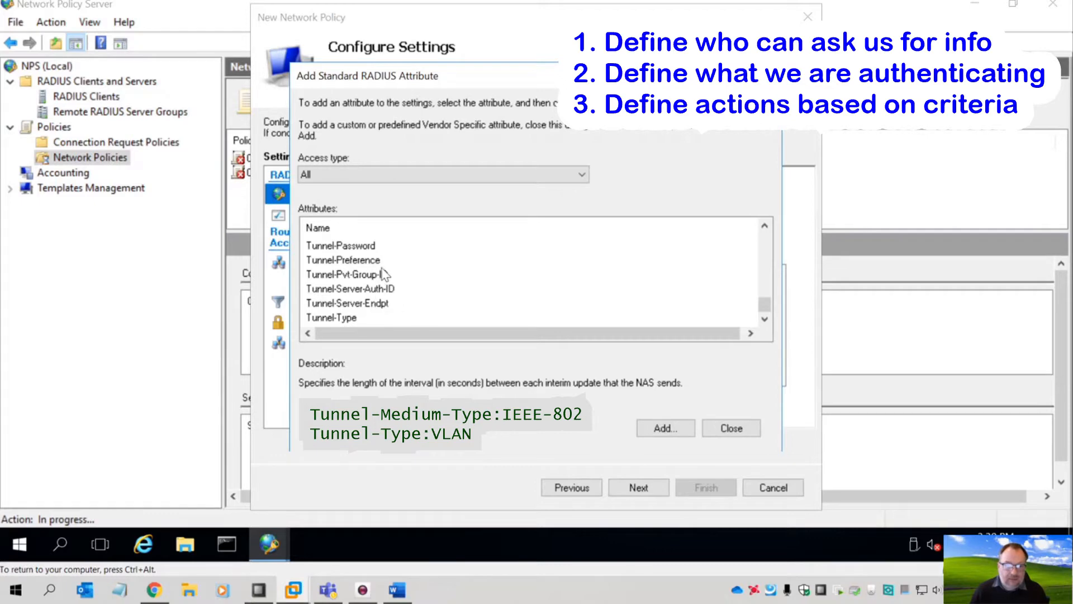
pyautogui.scroll(1, 385, 274)
pyautogui.scroll(2, 384, 274)
pyautogui.scroll(-1, 386, 274)
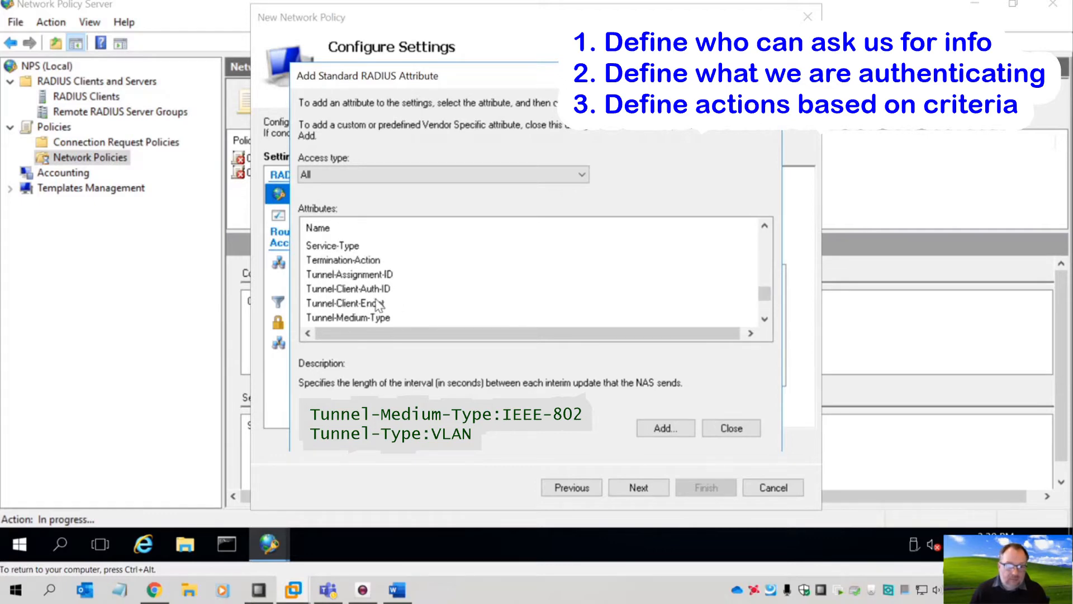
pyautogui.click(368, 316)
pyautogui.click(671, 429)
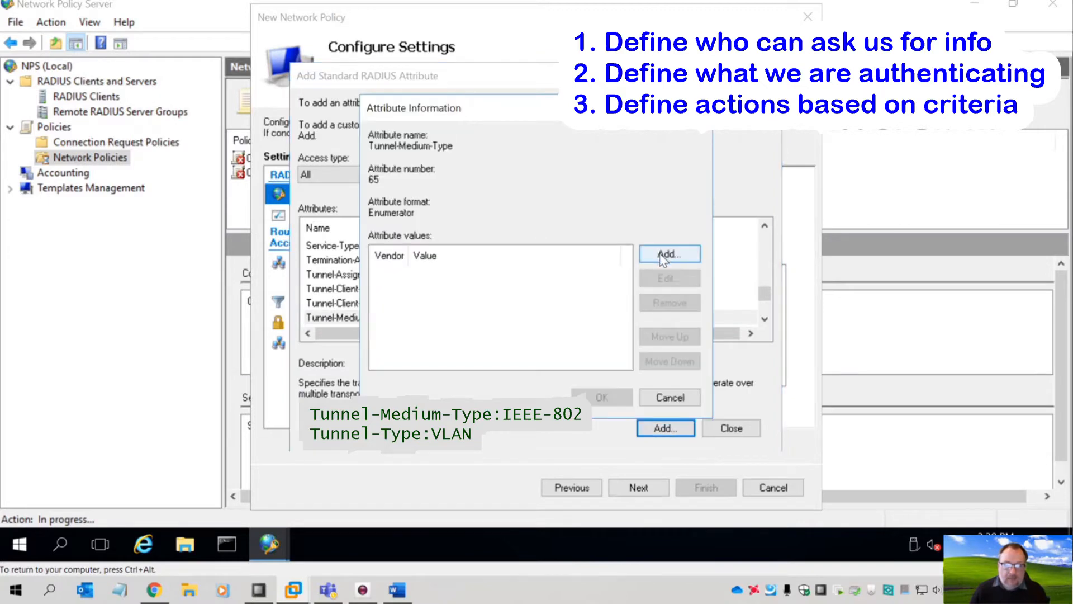
# - Set the Tunnel-Medium-Type value to 802 and confirm, then select Tunnel-Type
pyautogui.click(664, 258)
pyautogui.click(460, 306)
pyautogui.click(460, 306)
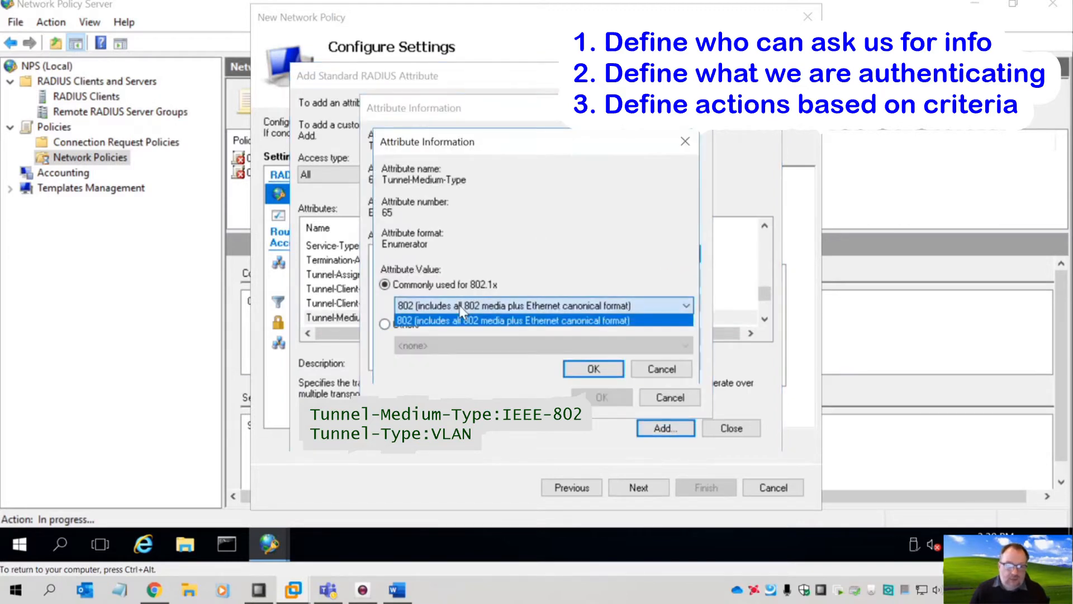
pyautogui.click(460, 308)
pyautogui.click(460, 308)
pyautogui.click(460, 308)
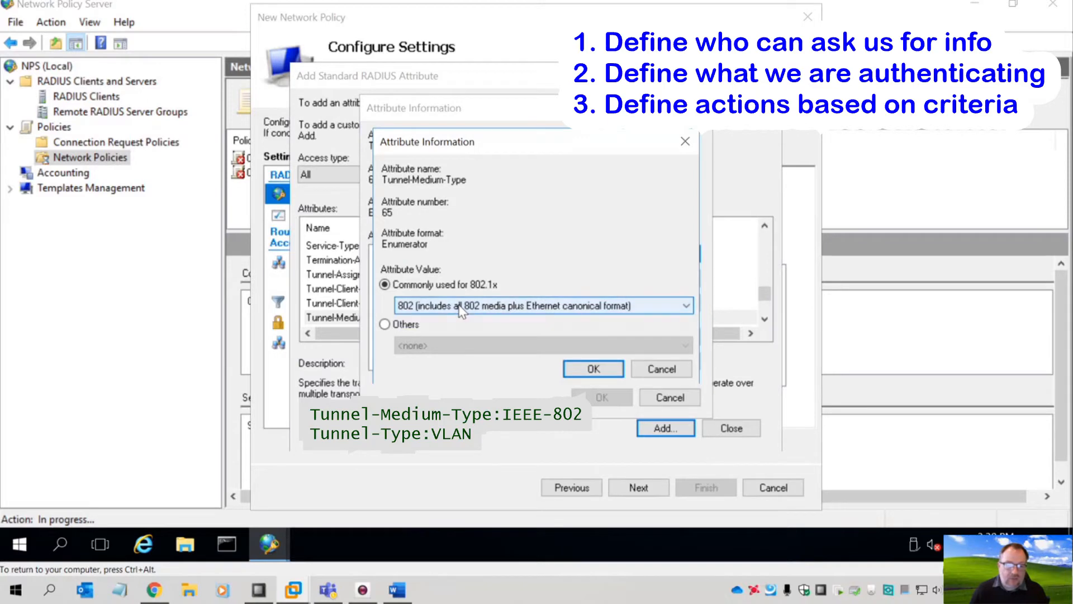
pyautogui.click(580, 371)
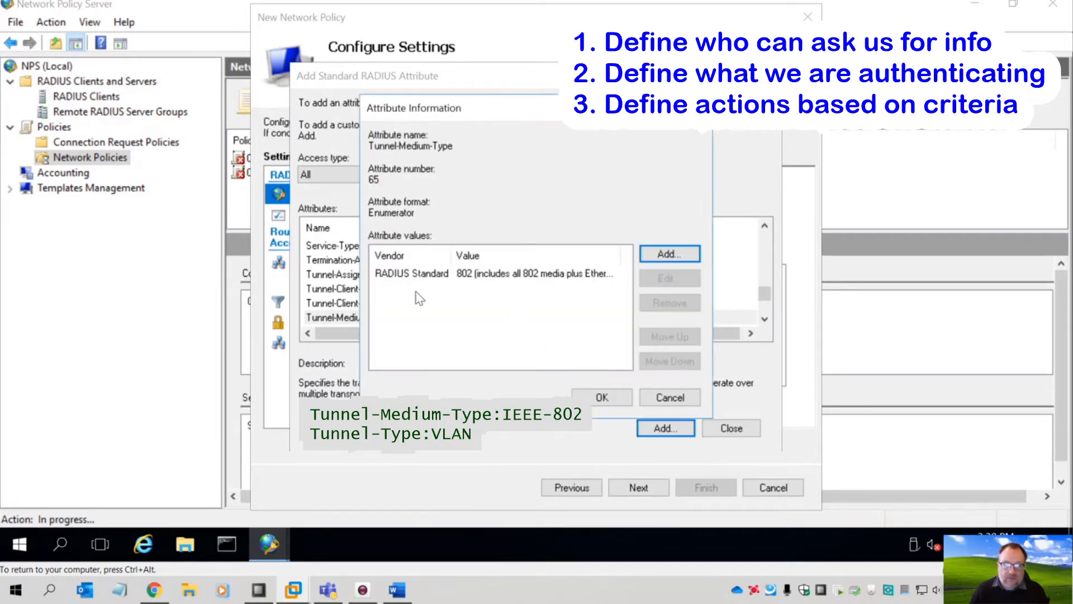
pyautogui.click(602, 397)
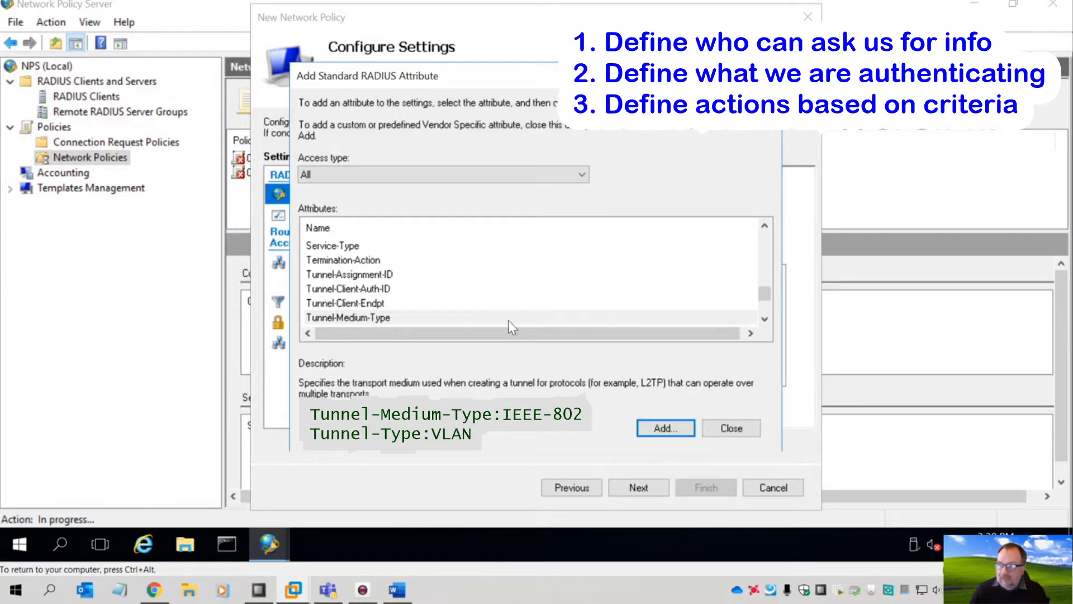
pyautogui.scroll(-1, 429, 299)
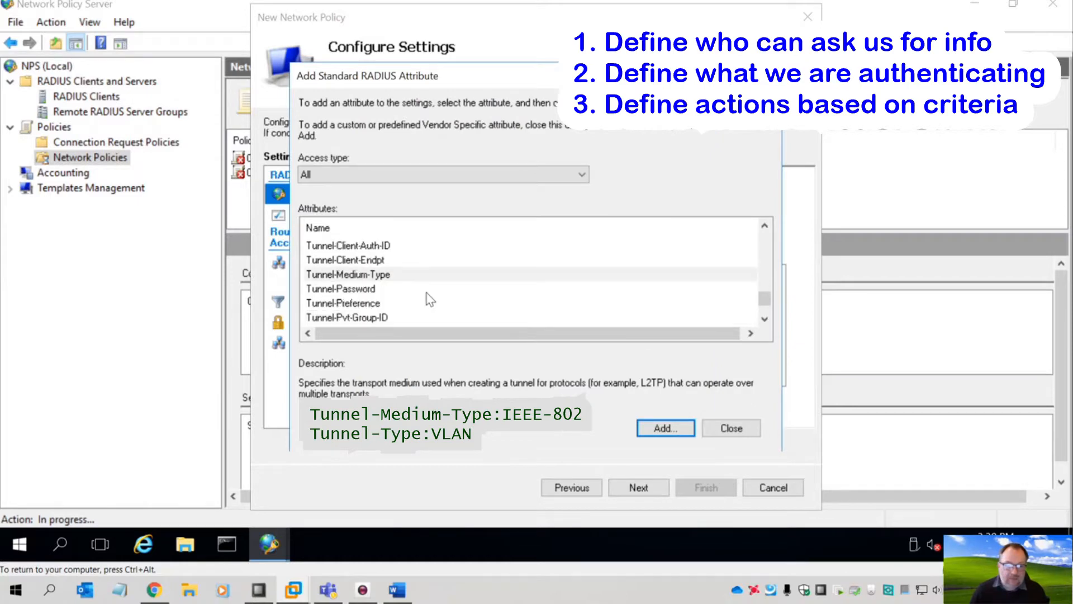
pyautogui.scroll(-1, 429, 299)
pyautogui.click(347, 319)
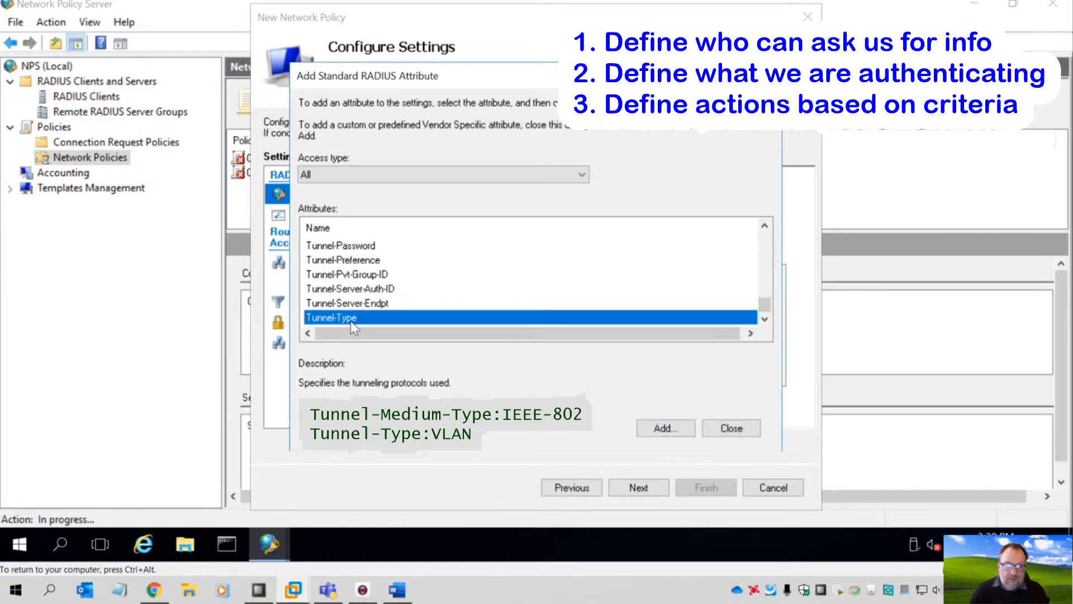
# - Give Tunnel-Type the 802.1x value Virtual LANs (VLAN) and close the attribute list
pyautogui.click(666, 429)
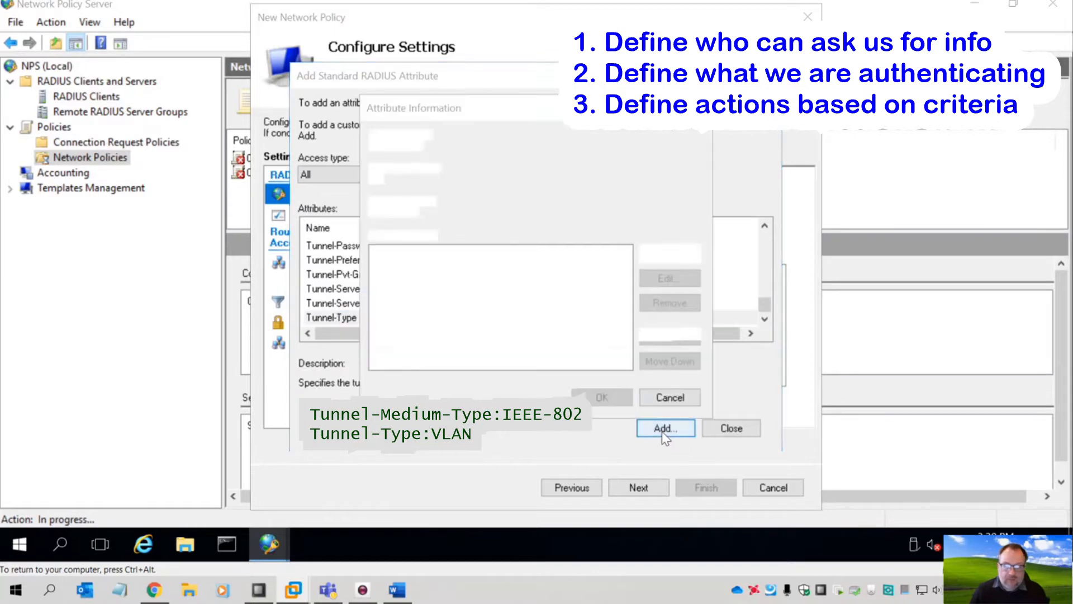
pyautogui.click(663, 256)
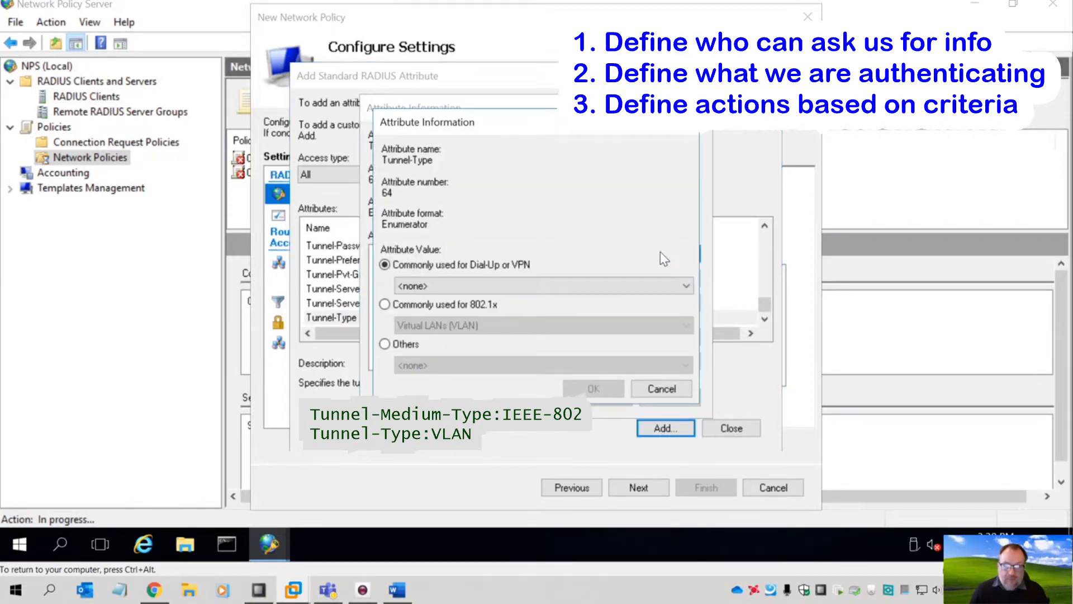
pyautogui.click(499, 286)
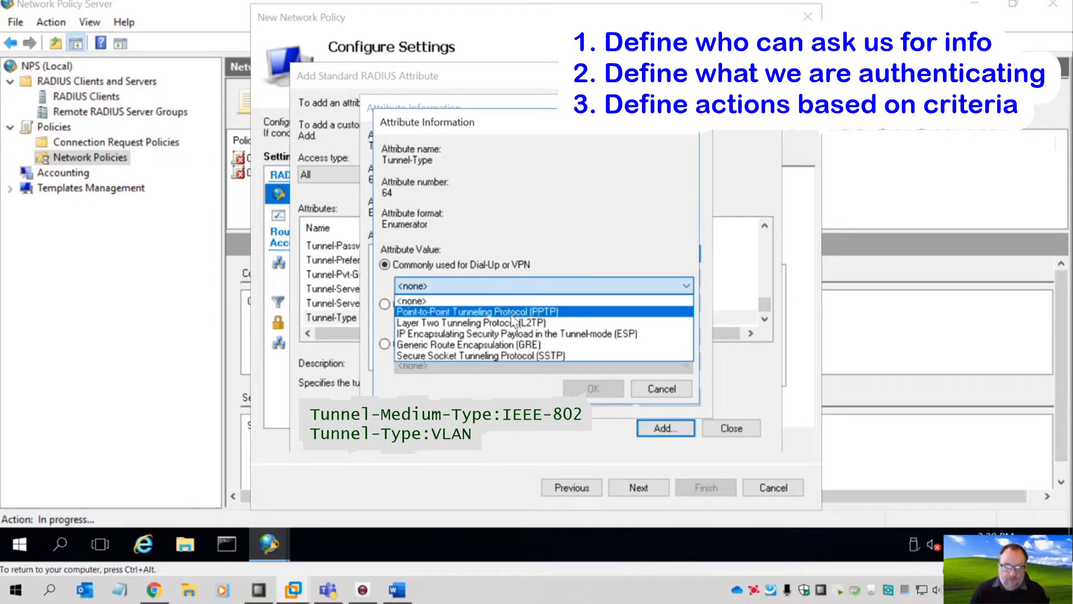
pyautogui.click(571, 252)
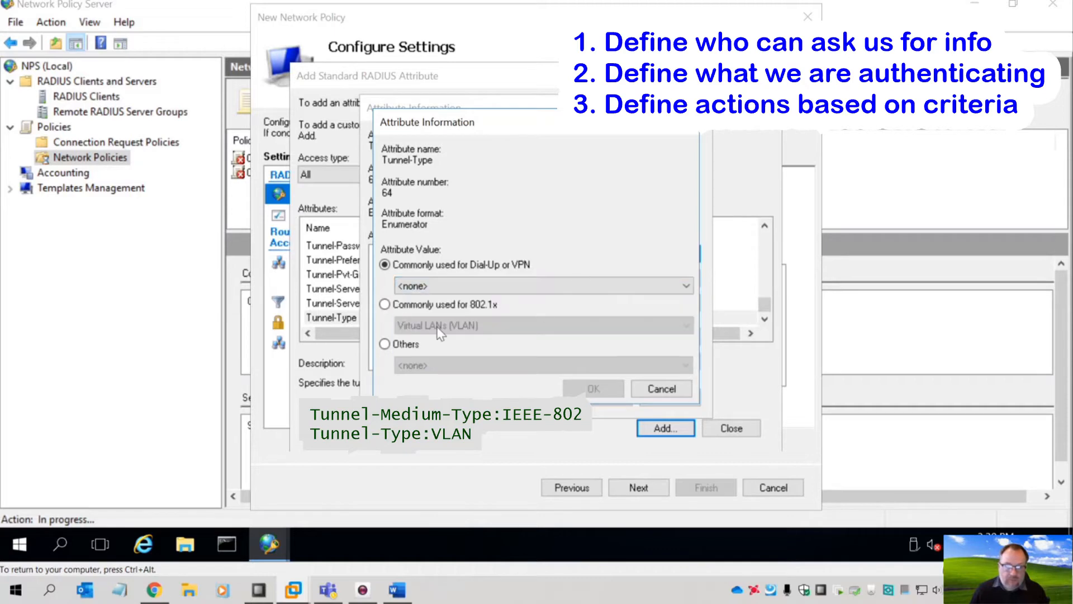
pyautogui.click(397, 308)
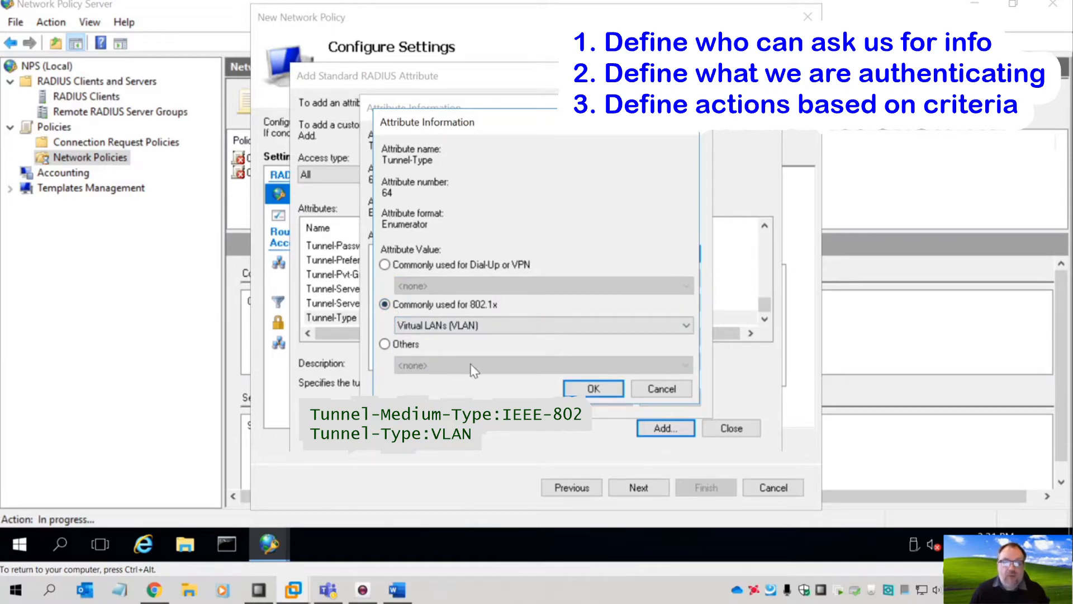
pyautogui.click(596, 392)
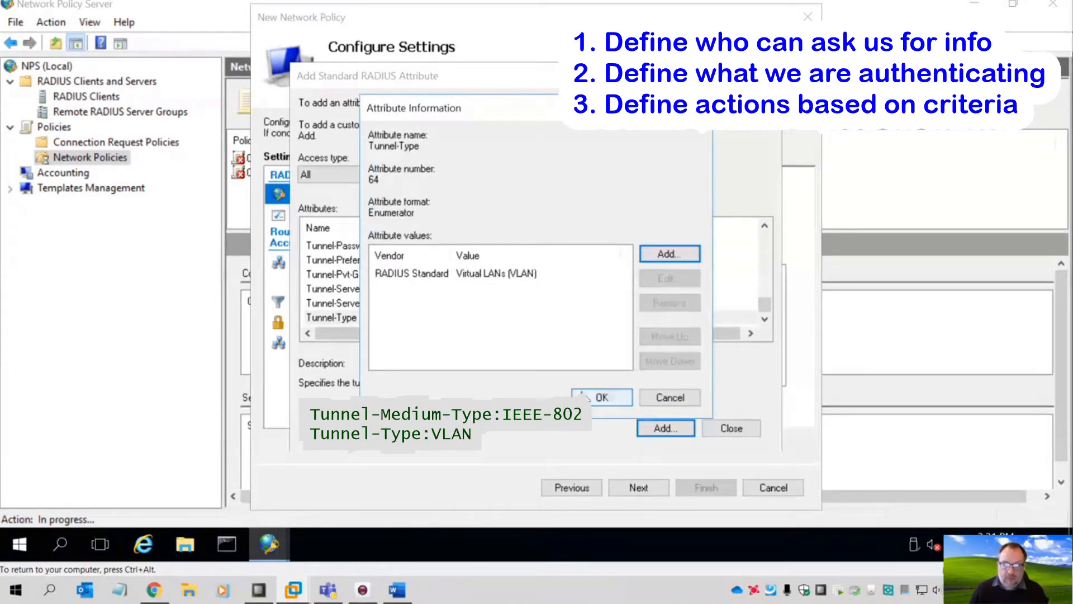
pyautogui.click(597, 397)
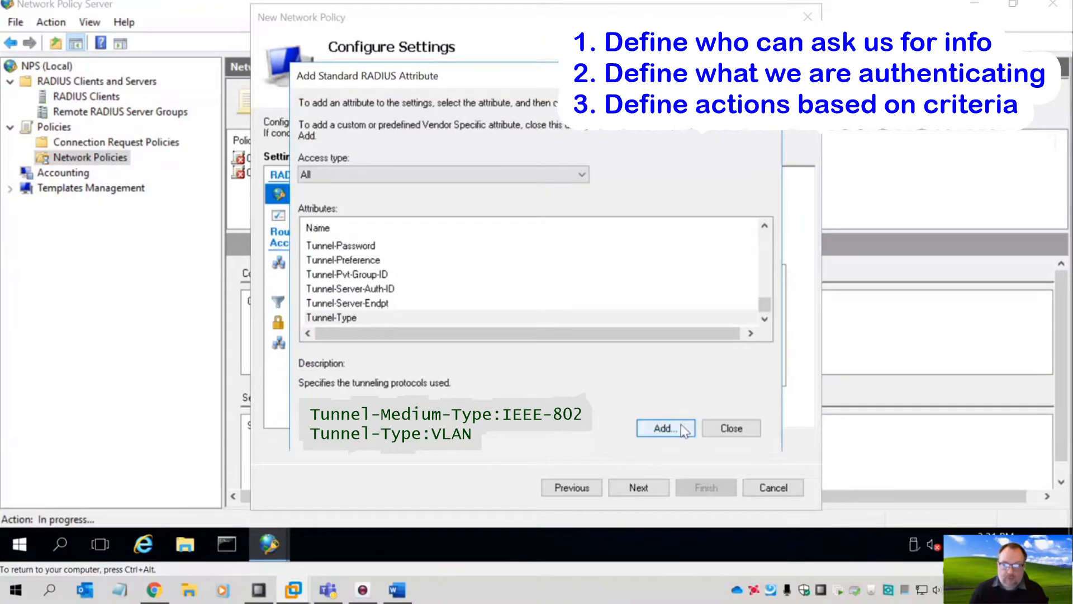
pyautogui.click(721, 428)
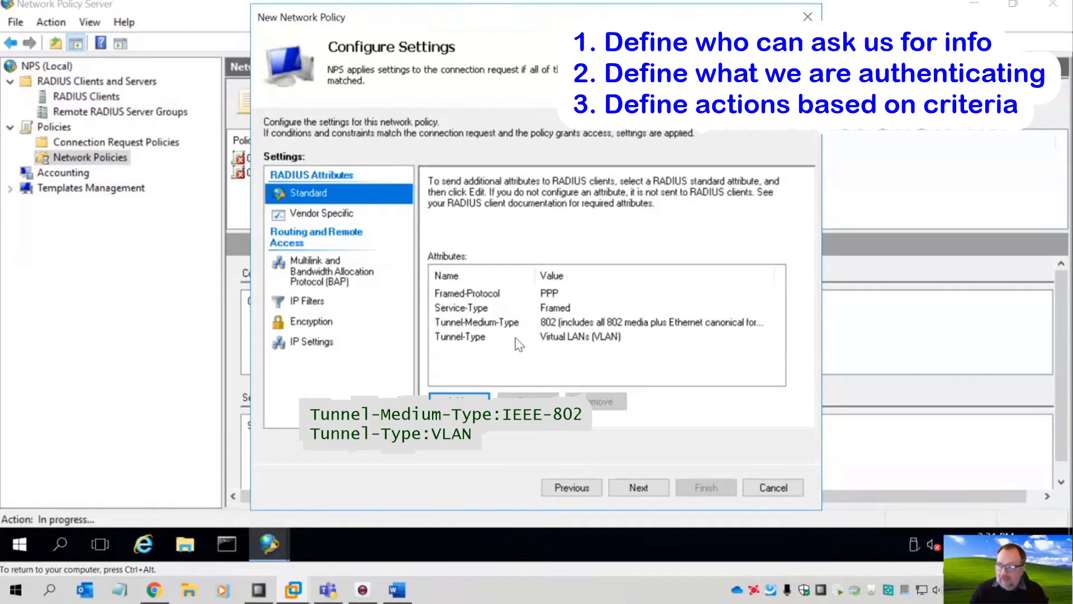
# - Finish the Default-All-User-Policy wizard and move the policy up to processing order 1
pyautogui.click(639, 488)
pyautogui.click(706, 487)
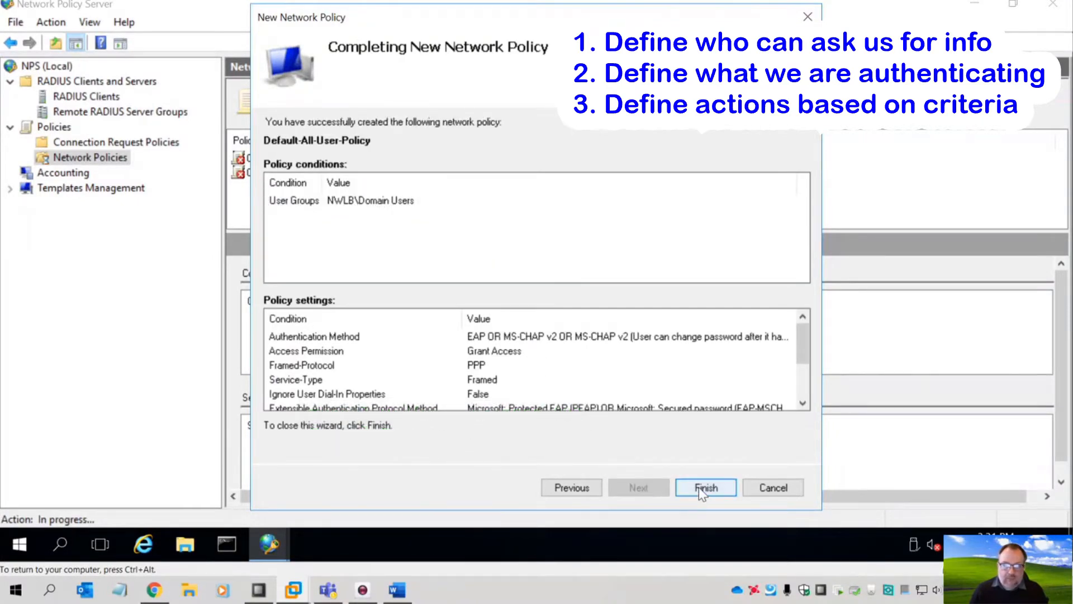
pyautogui.click(289, 188)
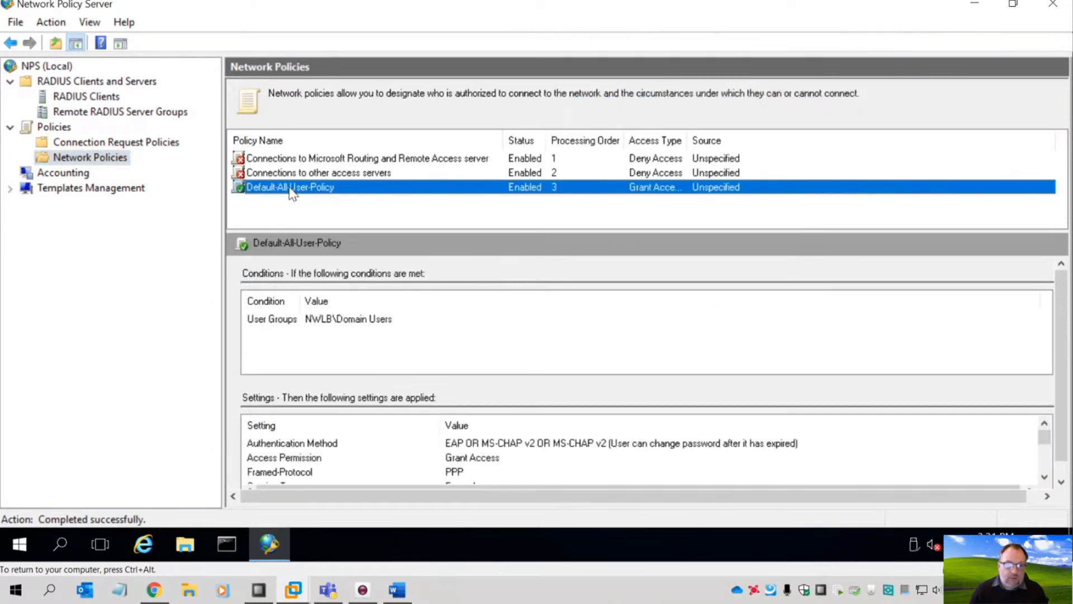
pyautogui.rightClick(290, 187)
pyautogui.press('Escape')
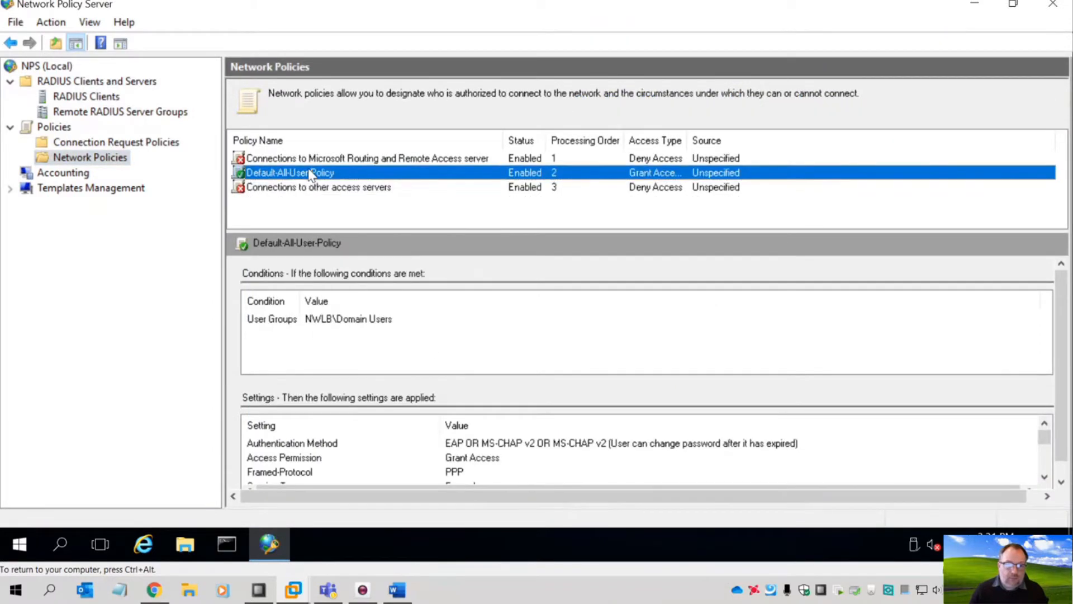
pyautogui.rightClick(307, 169)
pyautogui.click(321, 176)
pyautogui.scroll(-1, 468, 382)
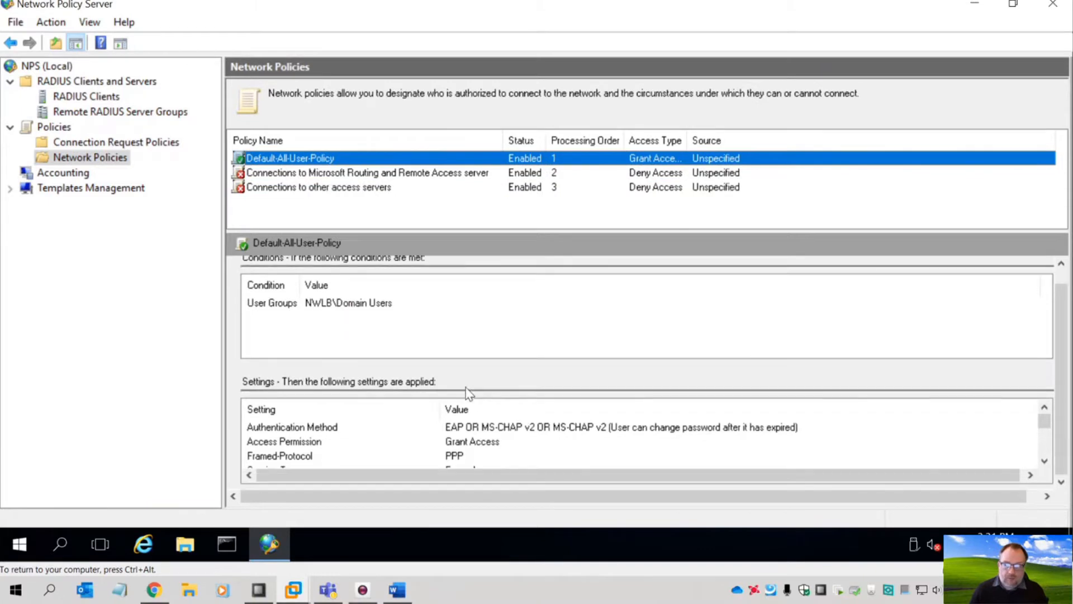
pyautogui.moveTo(1046, 421); pyautogui.dragTo(1047, 455)
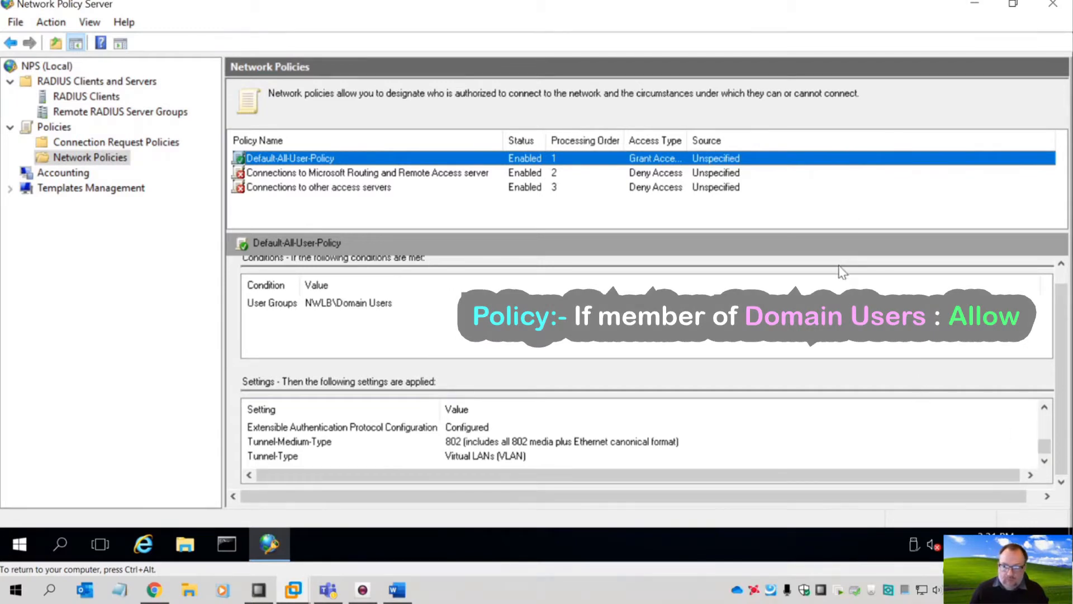
pyautogui.moveTo(1043, 443); pyautogui.dragTo(1045, 420)
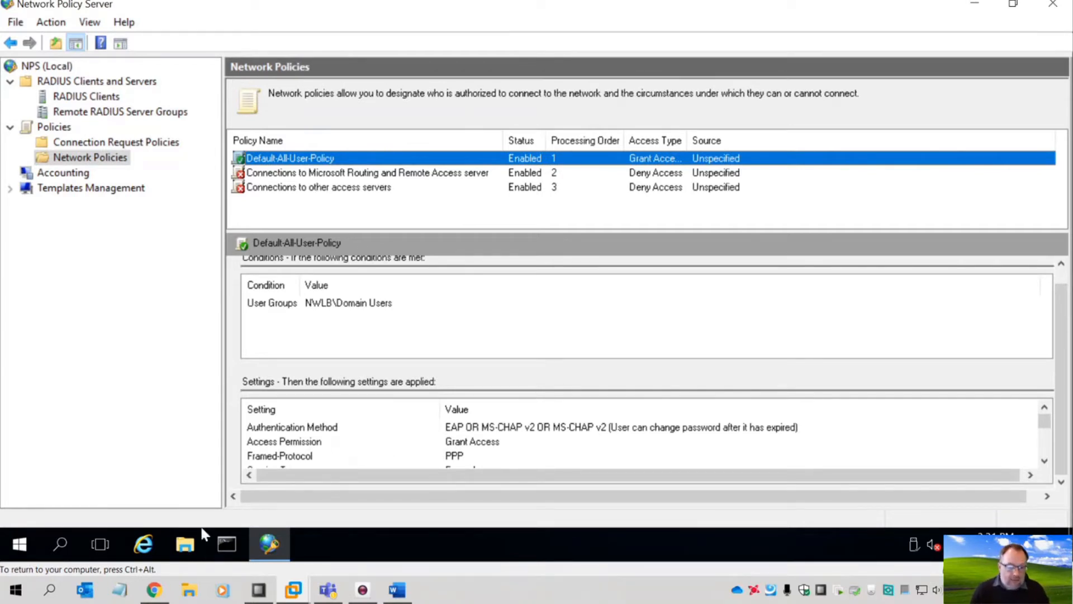
# - Open the controller's WLANs list showing the existing NWLB-C-PSK profile
pyautogui.click(158, 587)
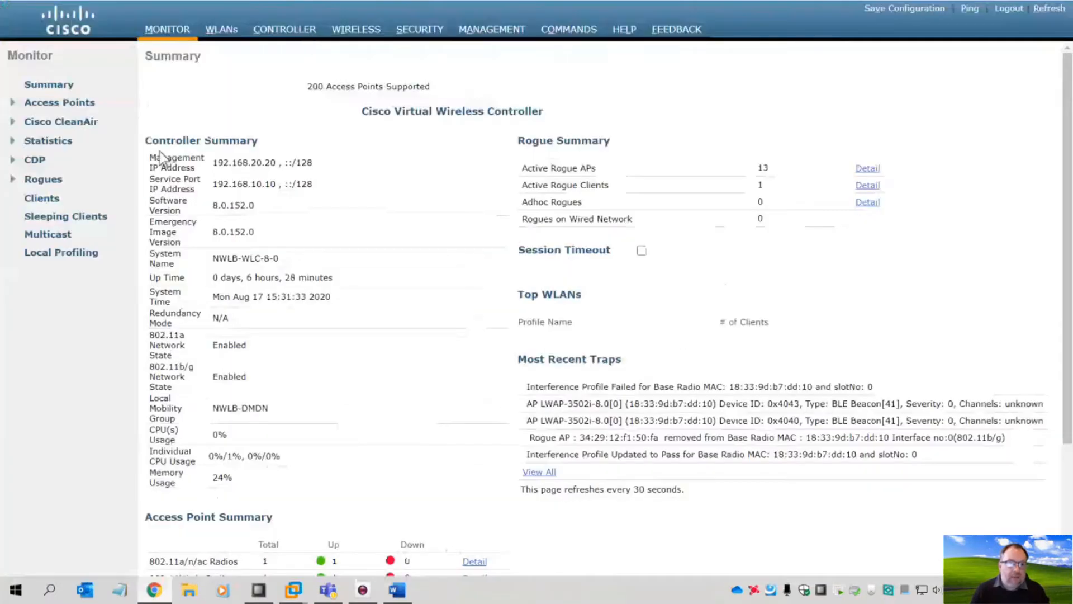
pyautogui.click(221, 29)
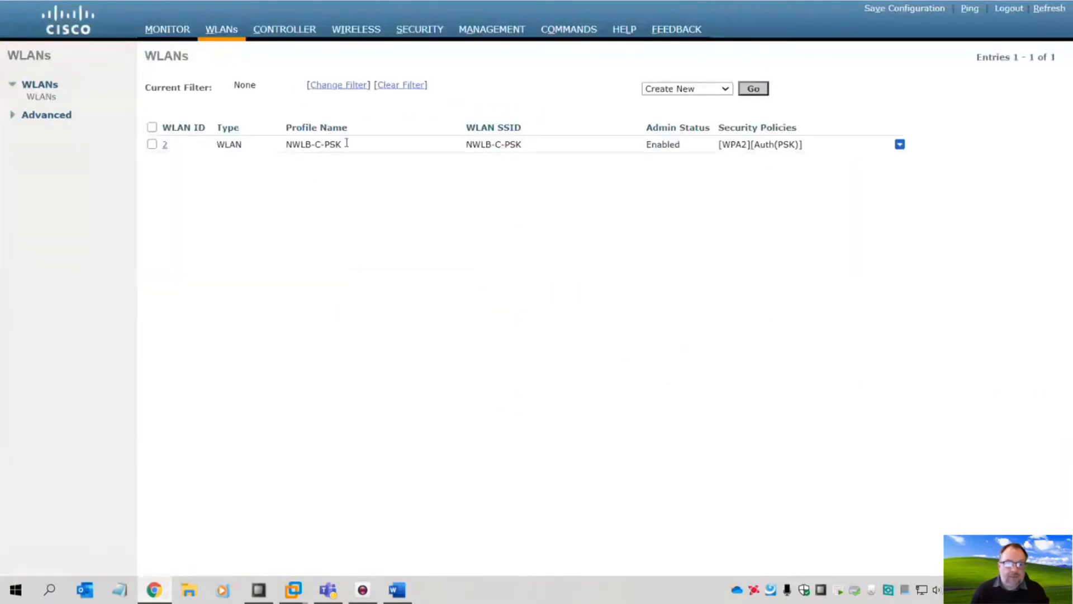
pyautogui.moveTo(345, 145); pyautogui.dragTo(285, 144)
pyautogui.click(315, 187)
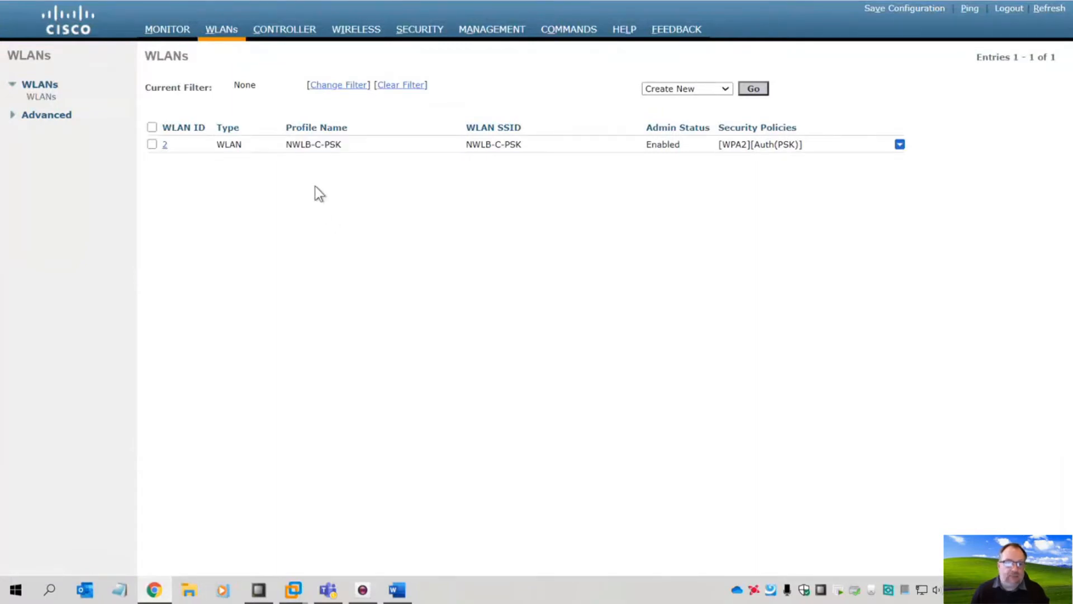
# - Create WLAN NWLB-C-DOT1x with the same SSID and WLAN ID 3
pyautogui.click(754, 89)
pyautogui.click(347, 114)
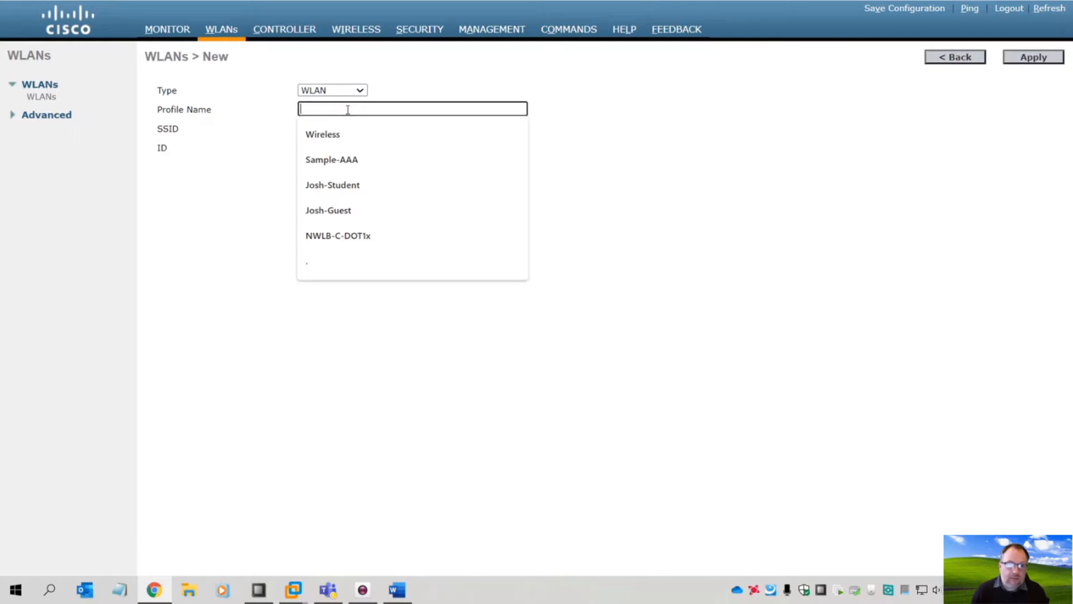
pyautogui.click(354, 238)
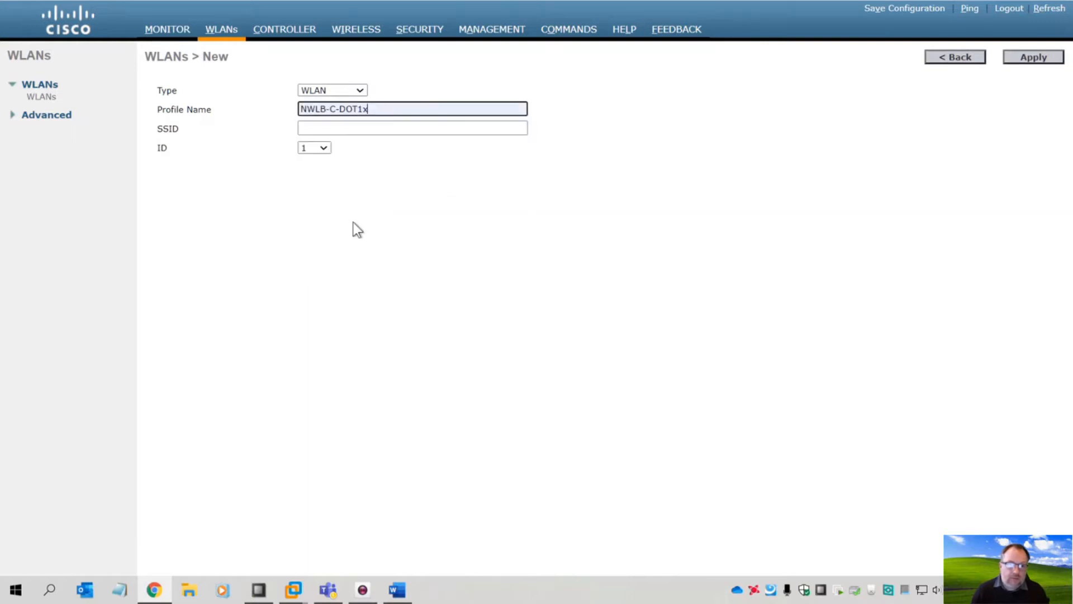
pyautogui.moveTo(370, 109); pyautogui.dragTo(295, 112)
pyautogui.hotkey('ctrl', 'c')
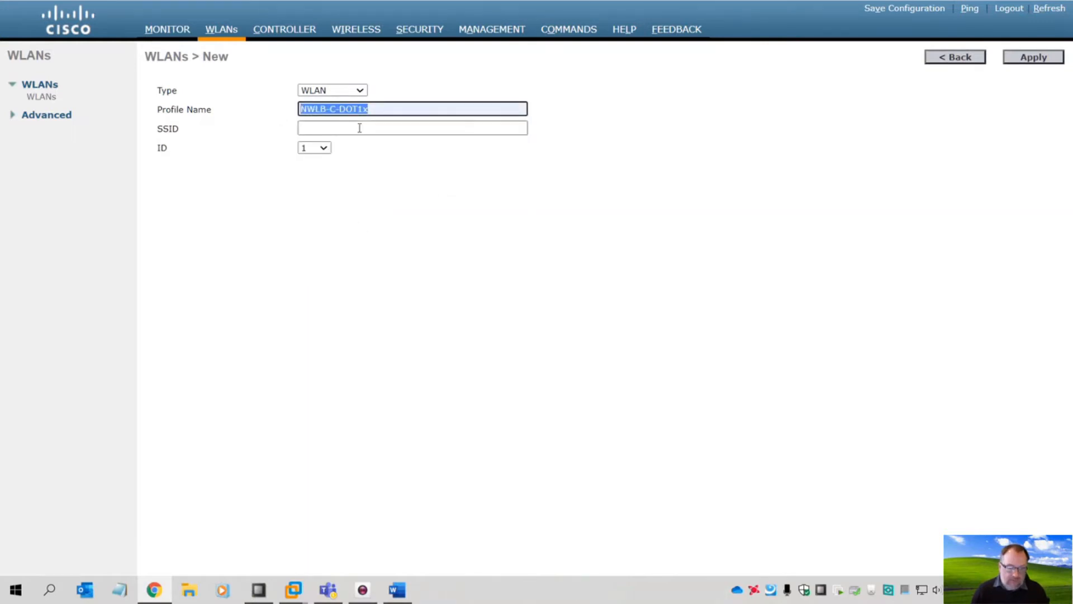
pyautogui.click(360, 130)
pyautogui.hotkey('ctrl', 'v')
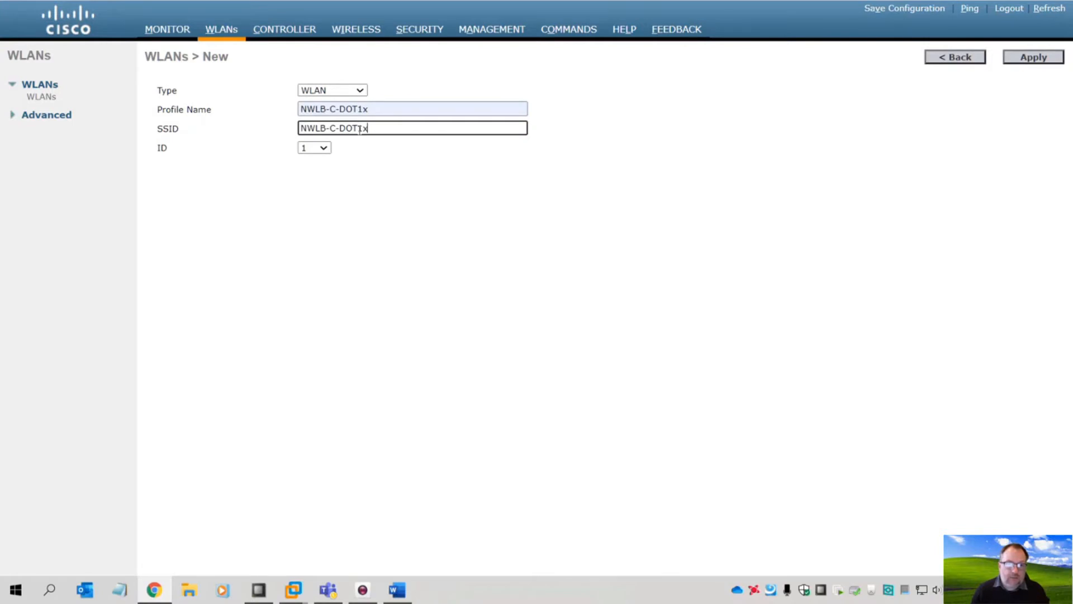
pyautogui.click(323, 149)
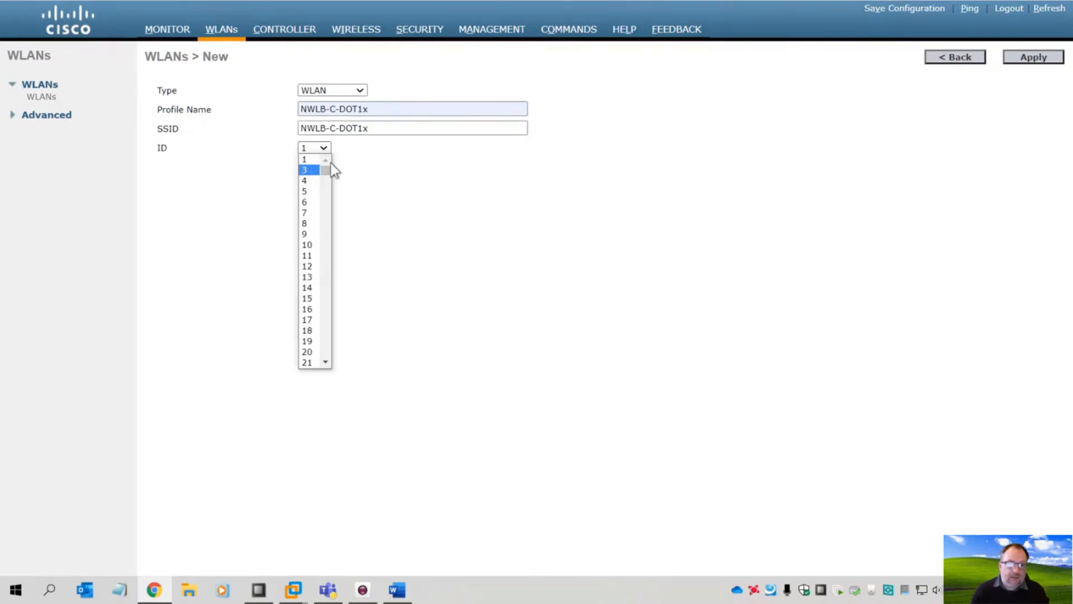
pyautogui.click(309, 170)
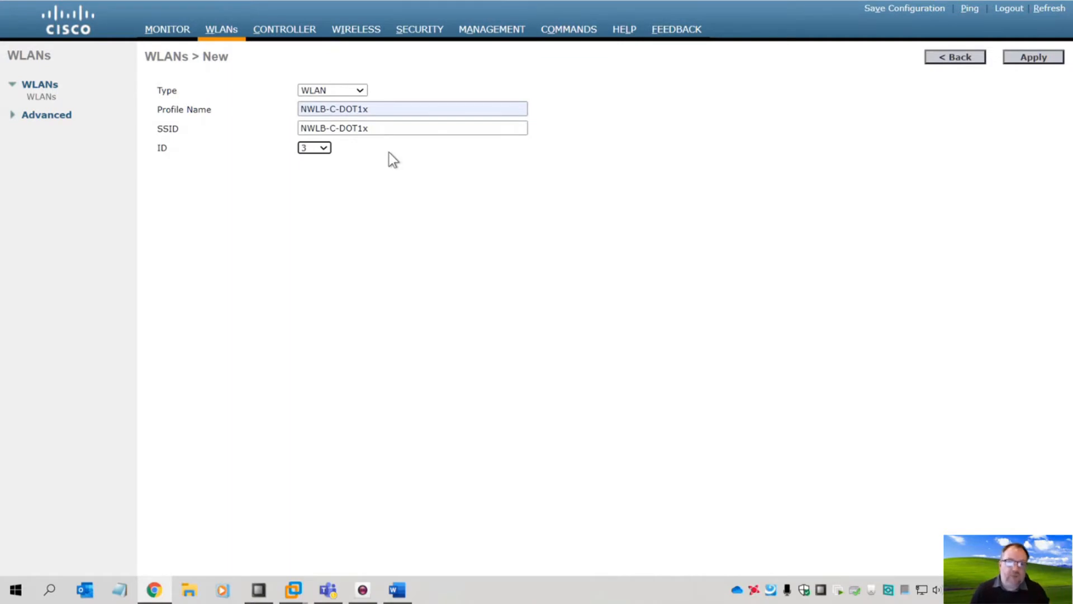
pyautogui.click(1035, 58)
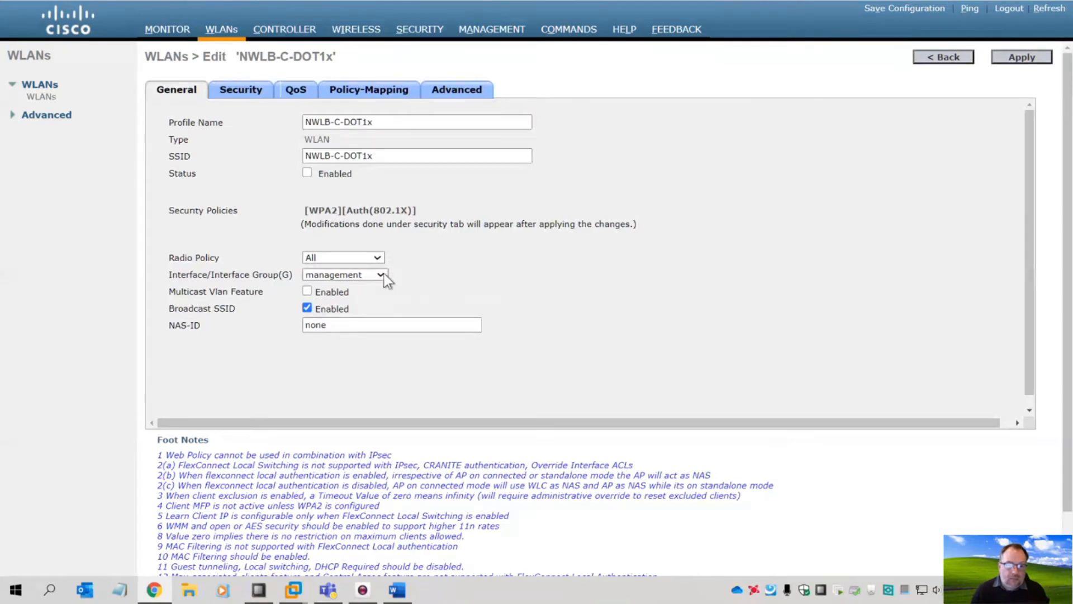
# - Map NWLB-C-DOT1x to interface vlan-40-student, review its security and AAA servers, and apply
pyautogui.click(384, 275)
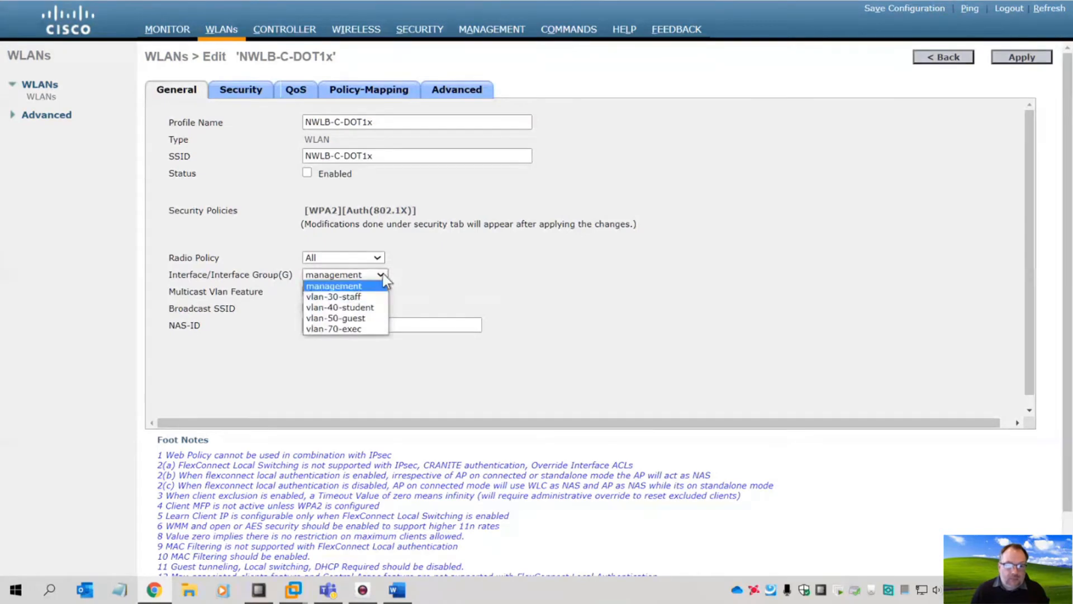
pyautogui.click(360, 308)
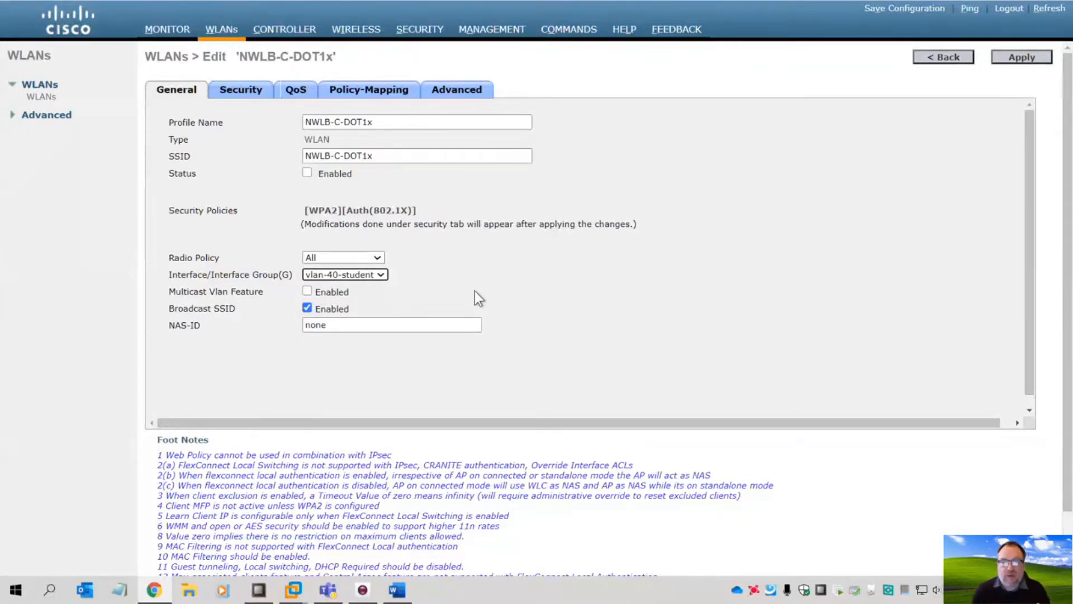
pyautogui.click(241, 89)
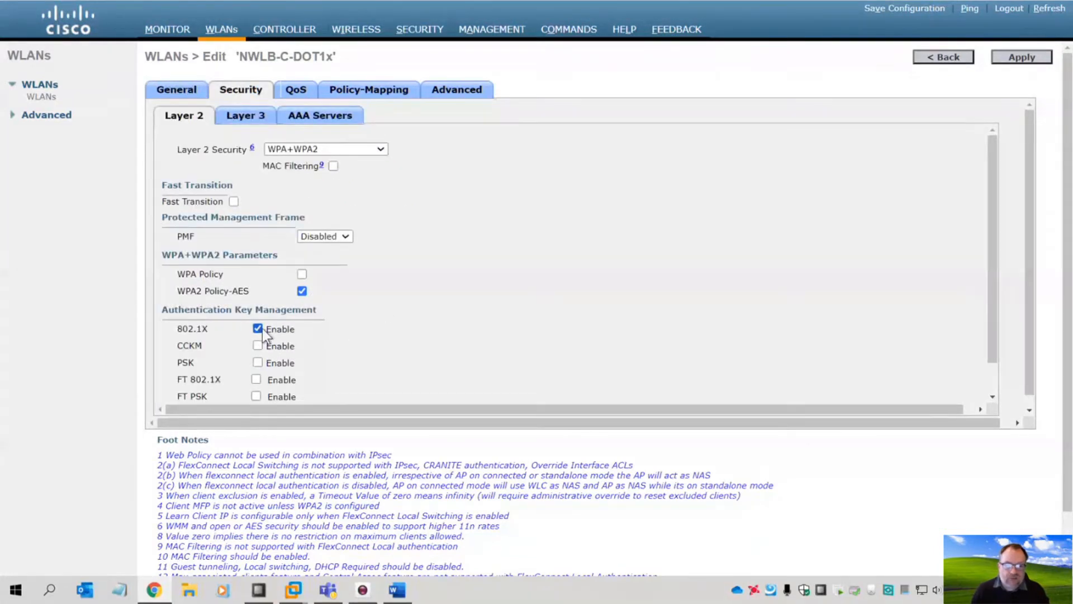
pyautogui.click(308, 116)
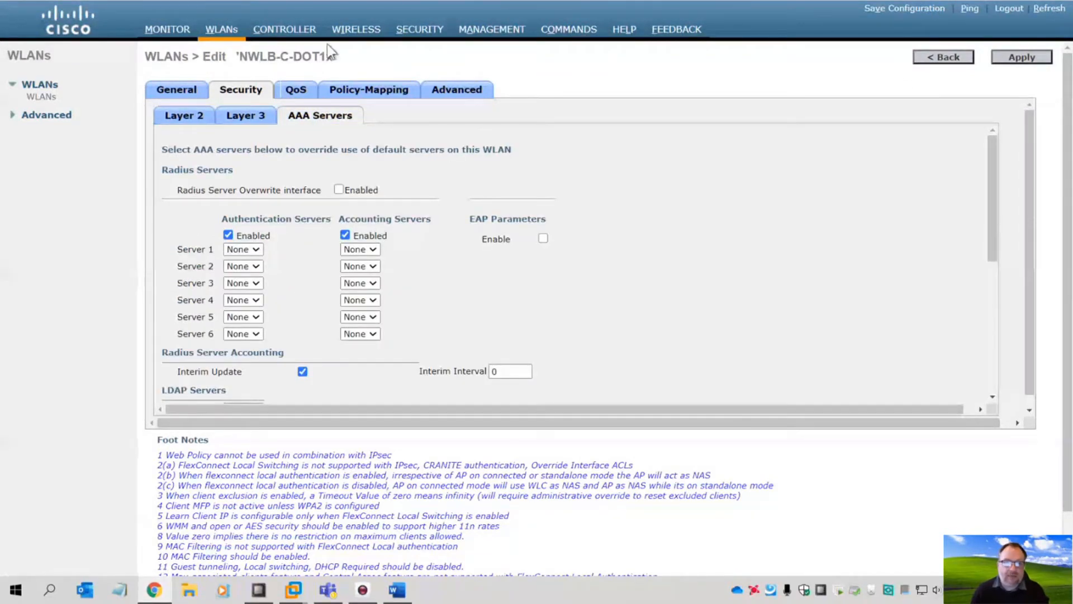
pyautogui.click(1025, 59)
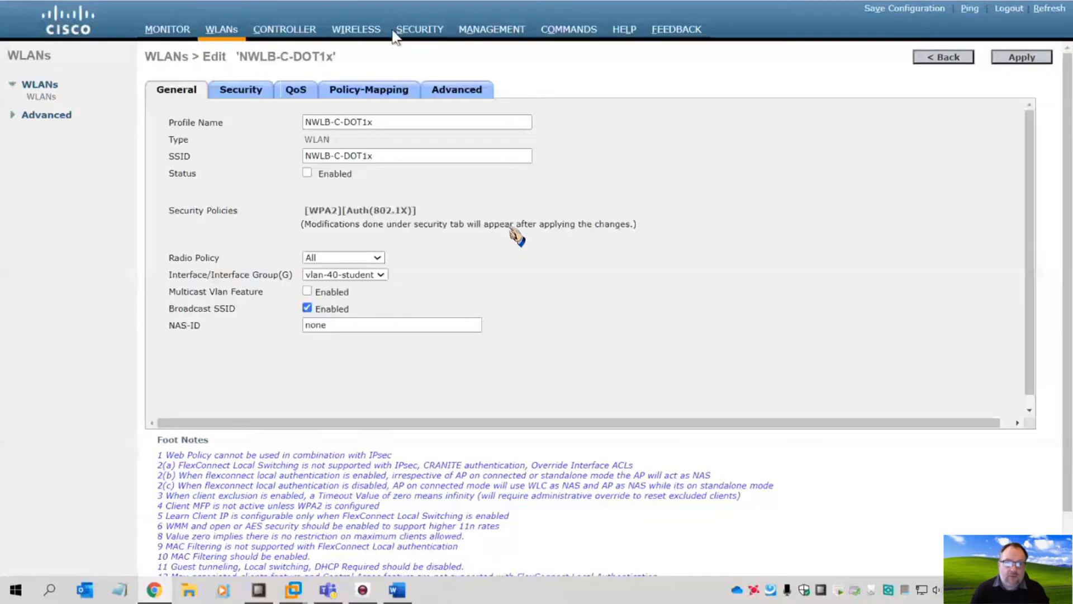
# - Add RADIUS authentication server 192.168.80.20 on port 1812 with the shared secret
pyautogui.click(421, 32)
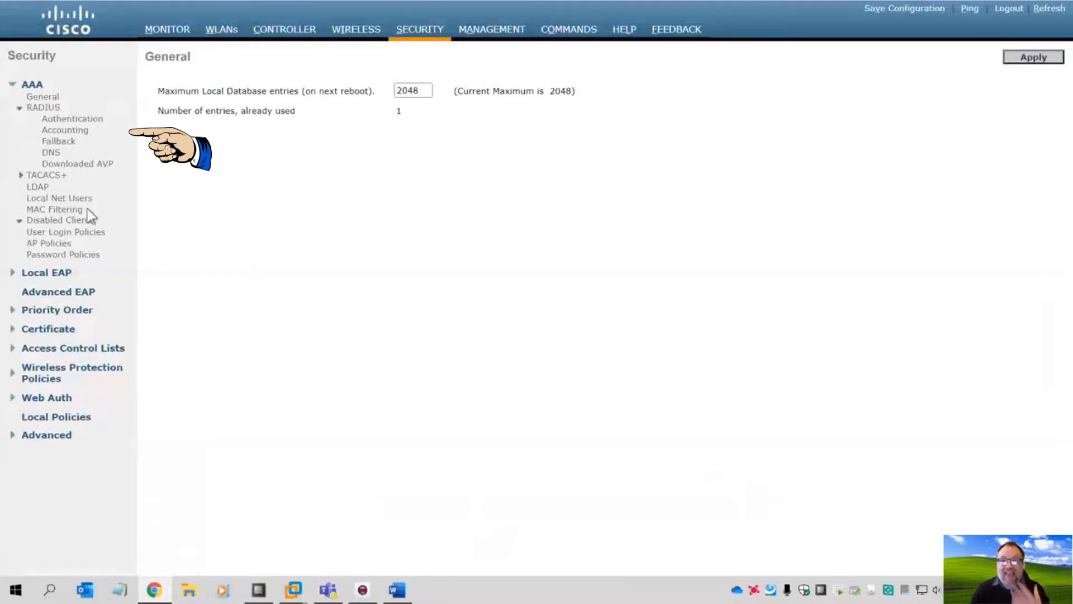
pyautogui.click(66, 121)
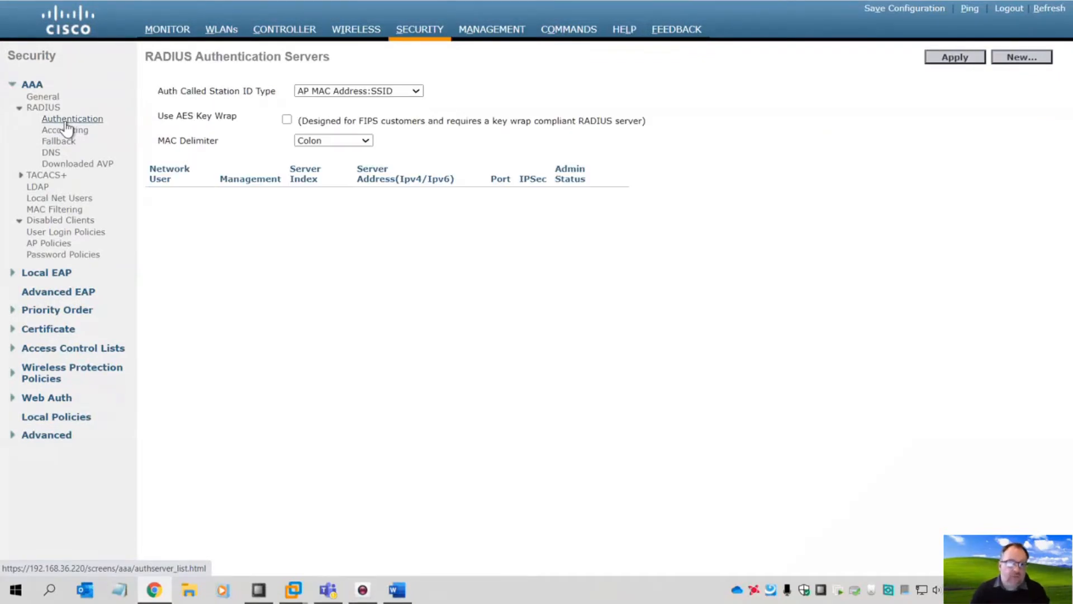
pyautogui.click(999, 59)
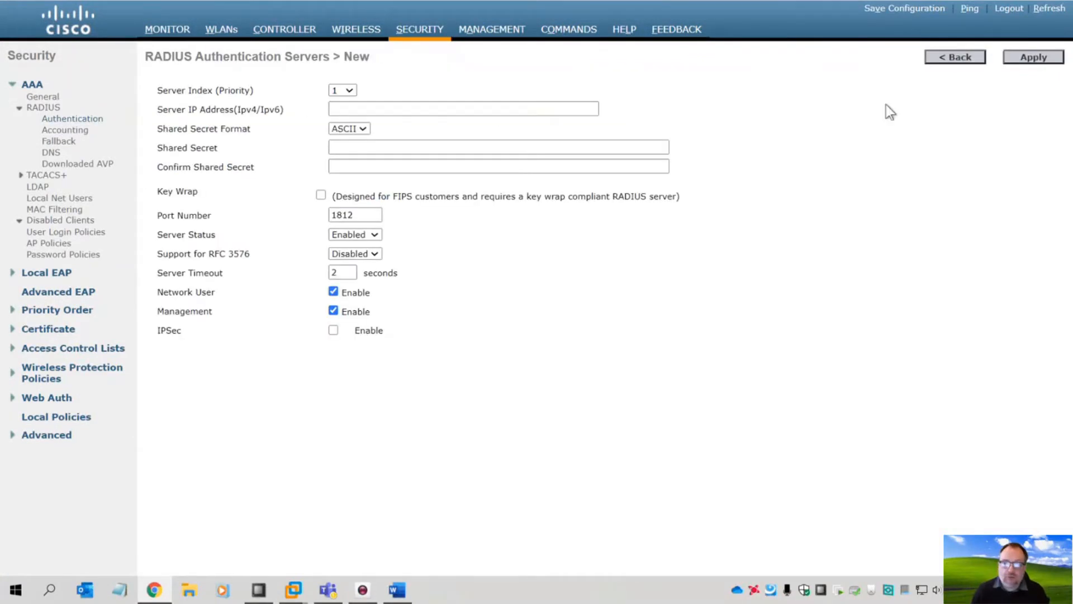
pyautogui.click(371, 109)
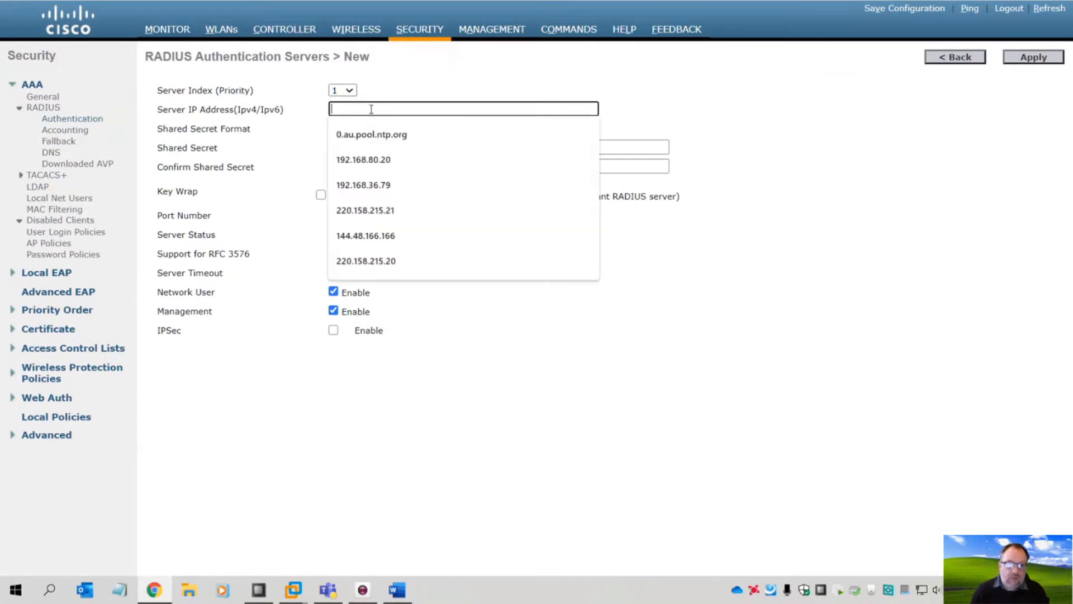
pyautogui.click(379, 137)
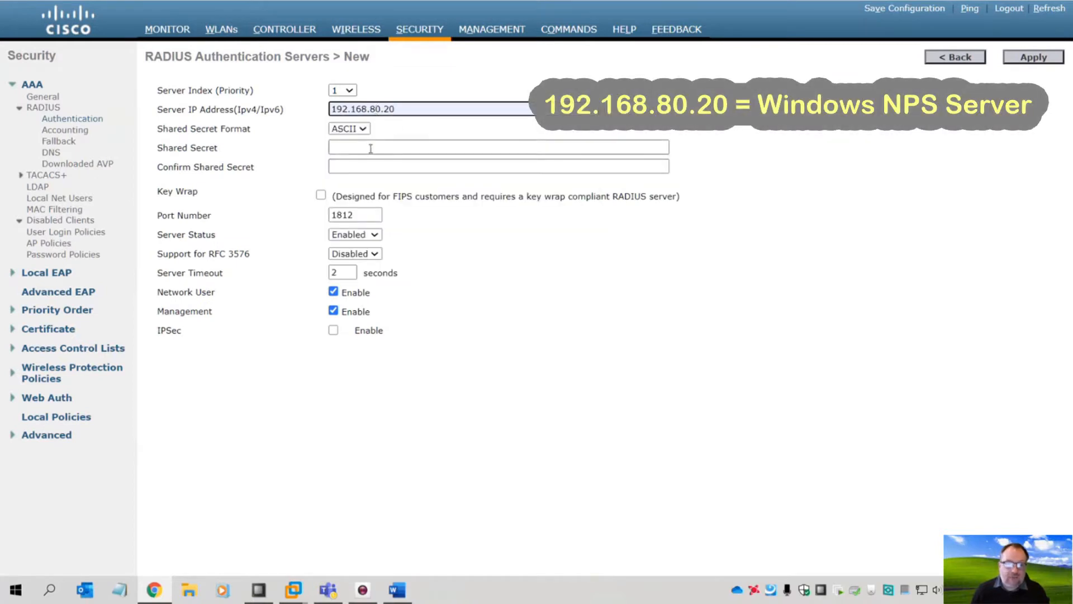
pyautogui.click(371, 147)
pyautogui.write('p')
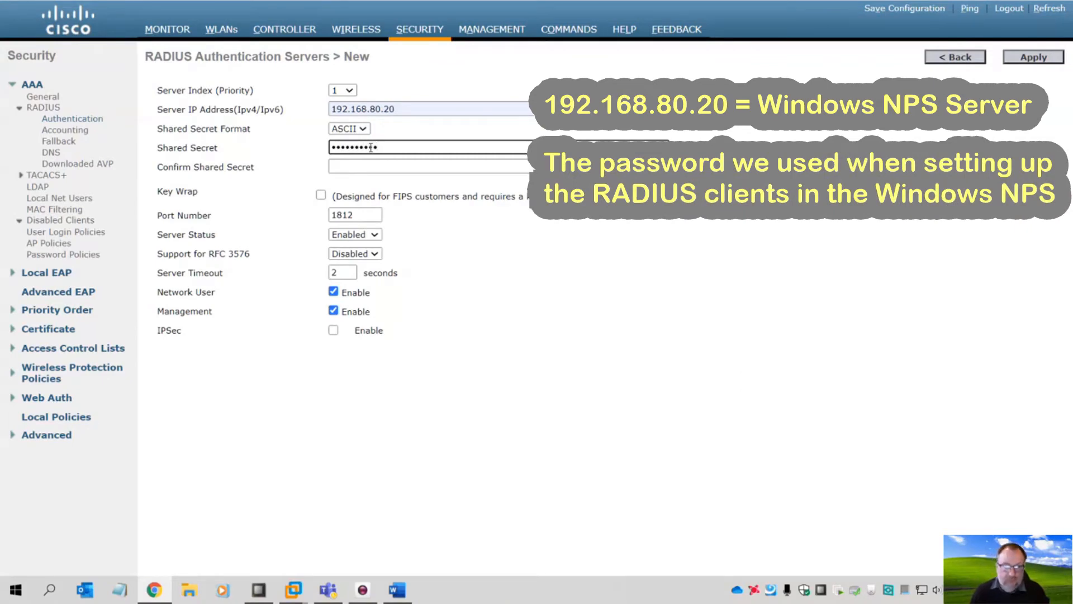
pyautogui.moveTo(389, 143); pyautogui.dragTo(280, 146)
pyautogui.write('•••')
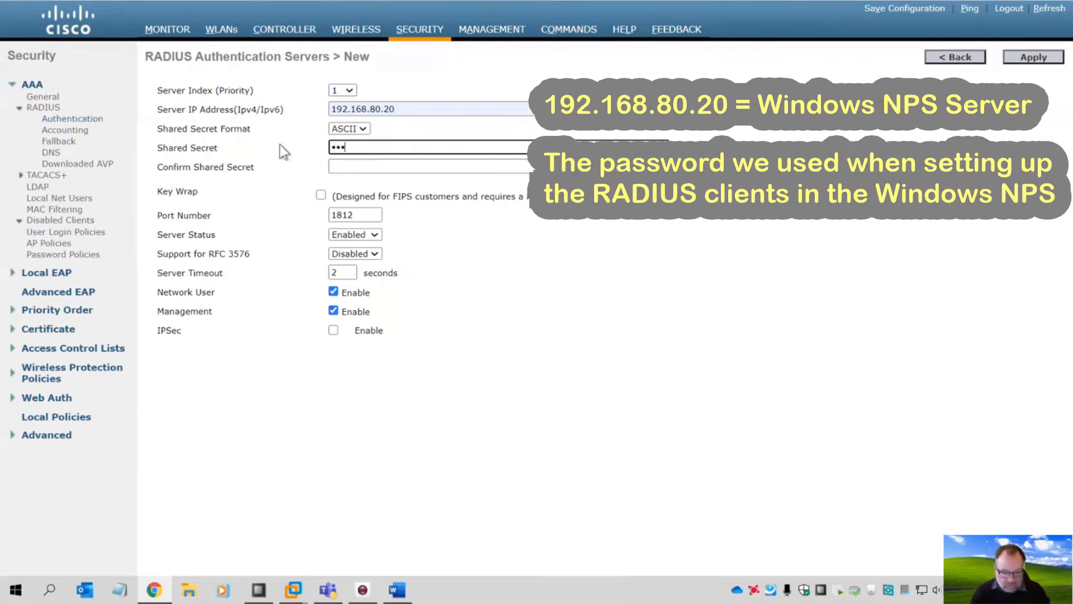
pyautogui.write('•••••••')
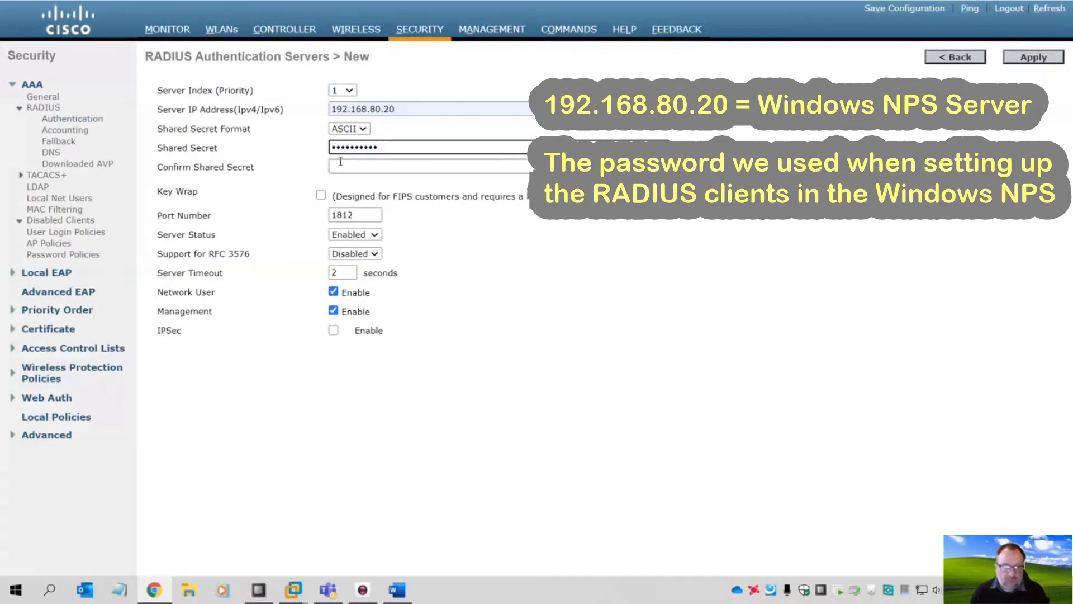
pyautogui.click(341, 162)
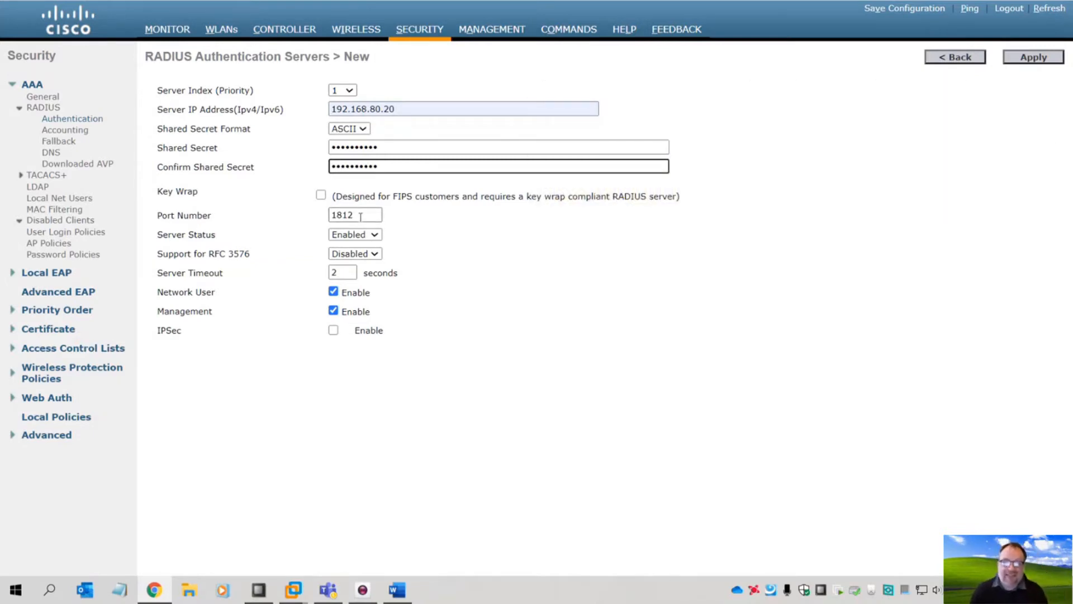
pyautogui.click(1043, 57)
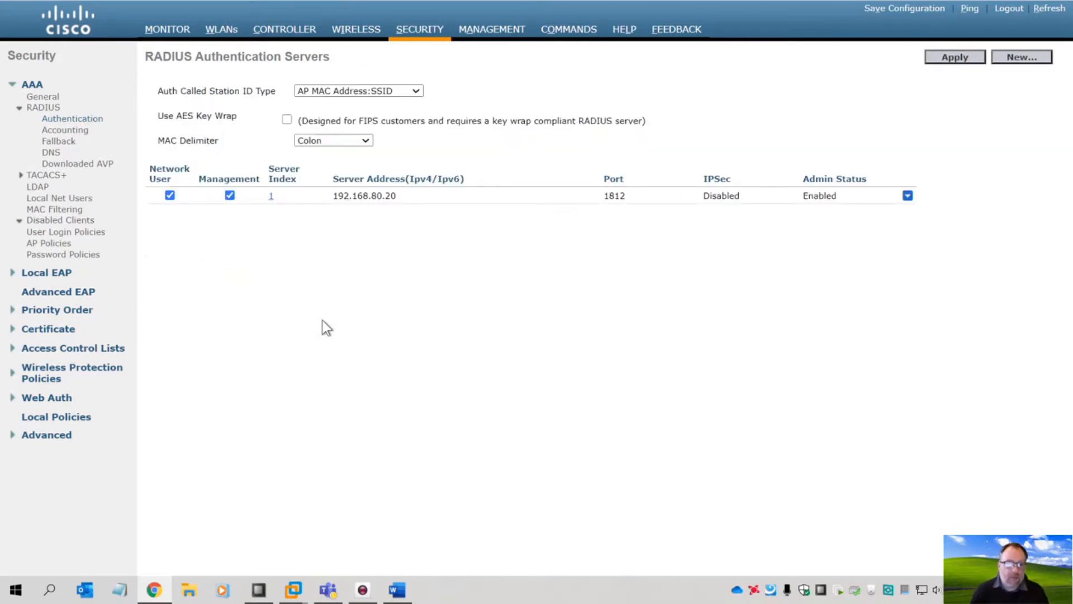
# - Add RADIUS accounting server 192.168.80.20 on port 1813 with the confirmed shared secret
pyautogui.click(74, 132)
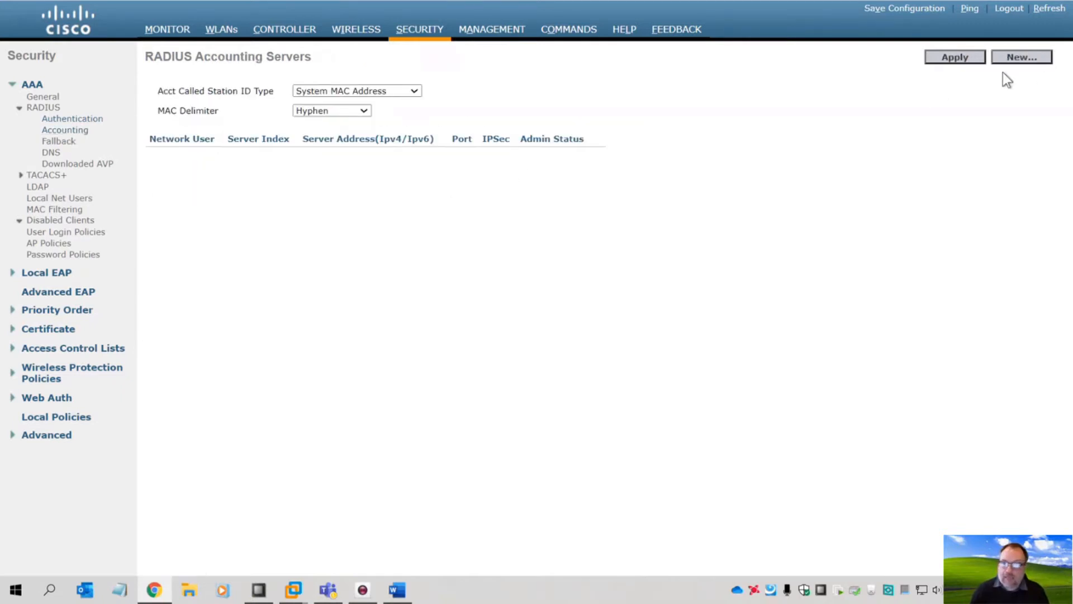
pyautogui.click(1021, 57)
pyautogui.click(334, 109)
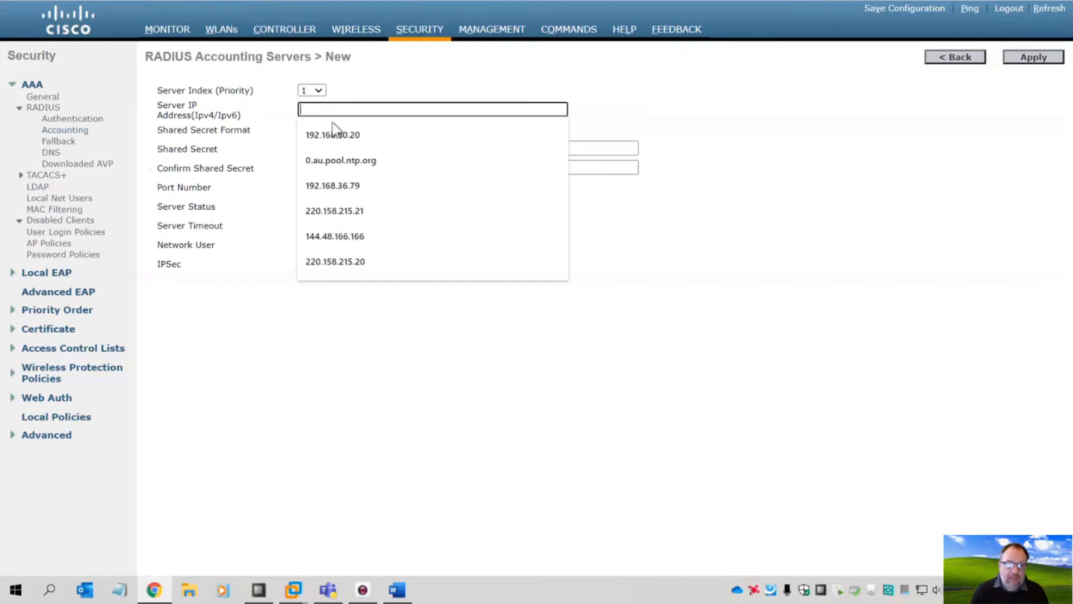
pyautogui.click(334, 134)
pyautogui.click(331, 152)
pyautogui.write('•••')
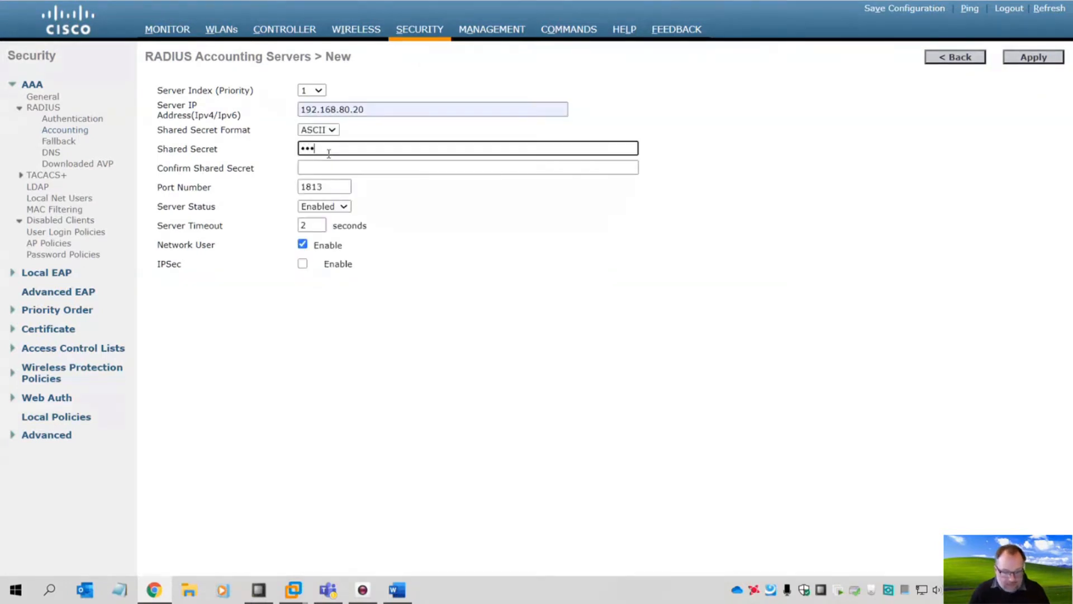
pyautogui.write('••')
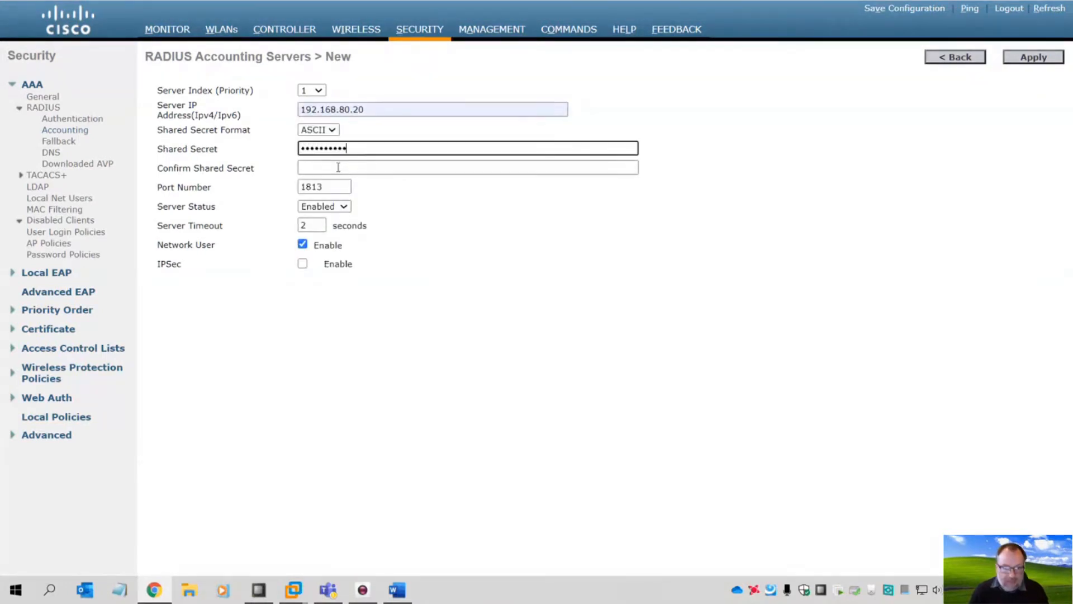
pyautogui.click(338, 168)
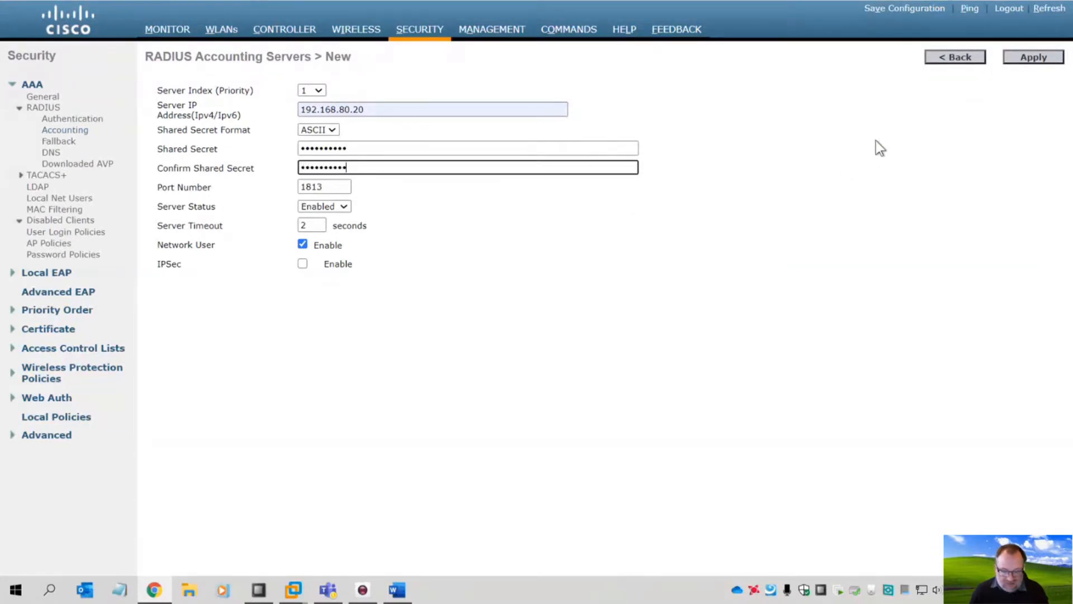
pyautogui.click(1032, 58)
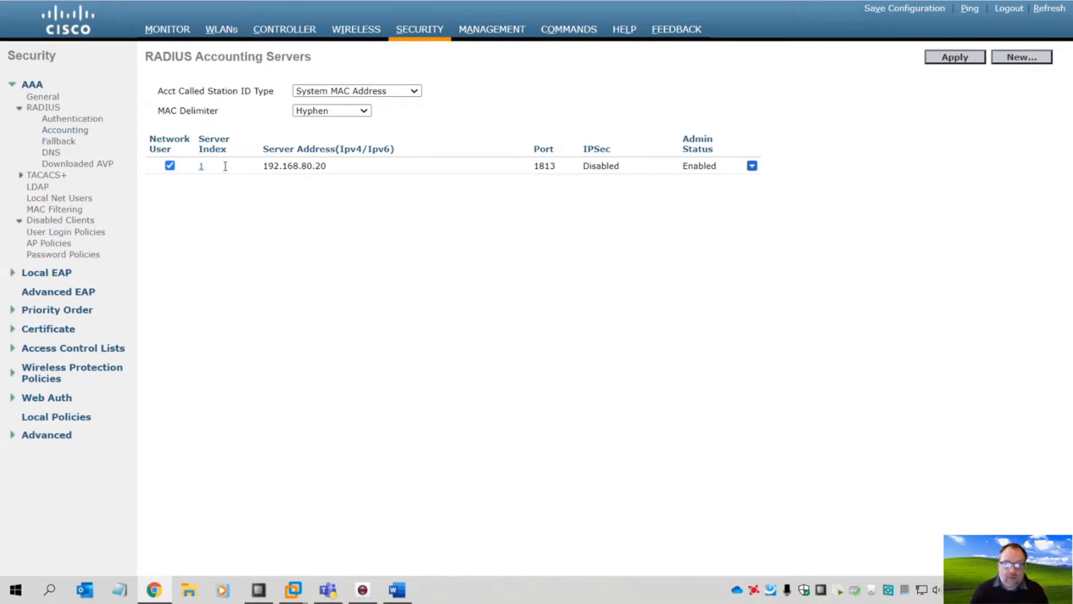
pyautogui.click(84, 118)
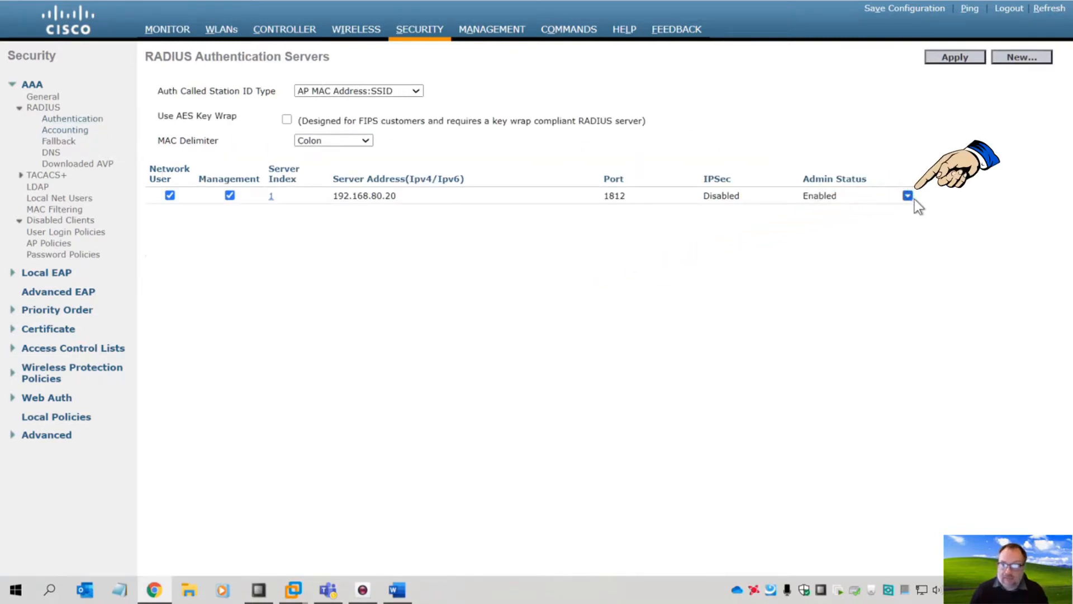
# - Ping RADIUS server 192.168.80.20 from the controller and confirm the replies
pyautogui.click(915, 218)
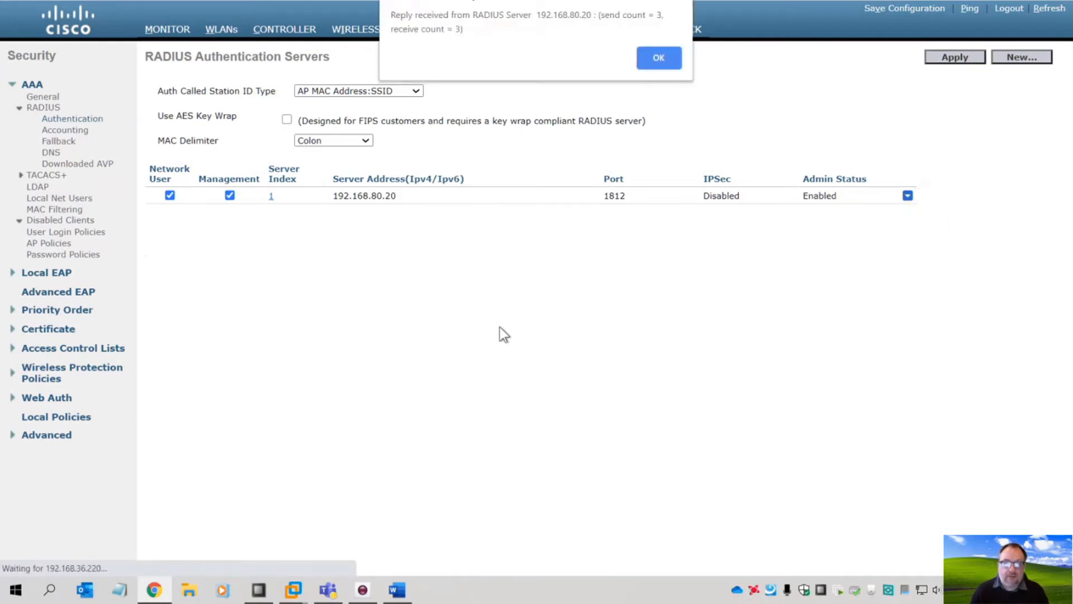
pyautogui.click(659, 57)
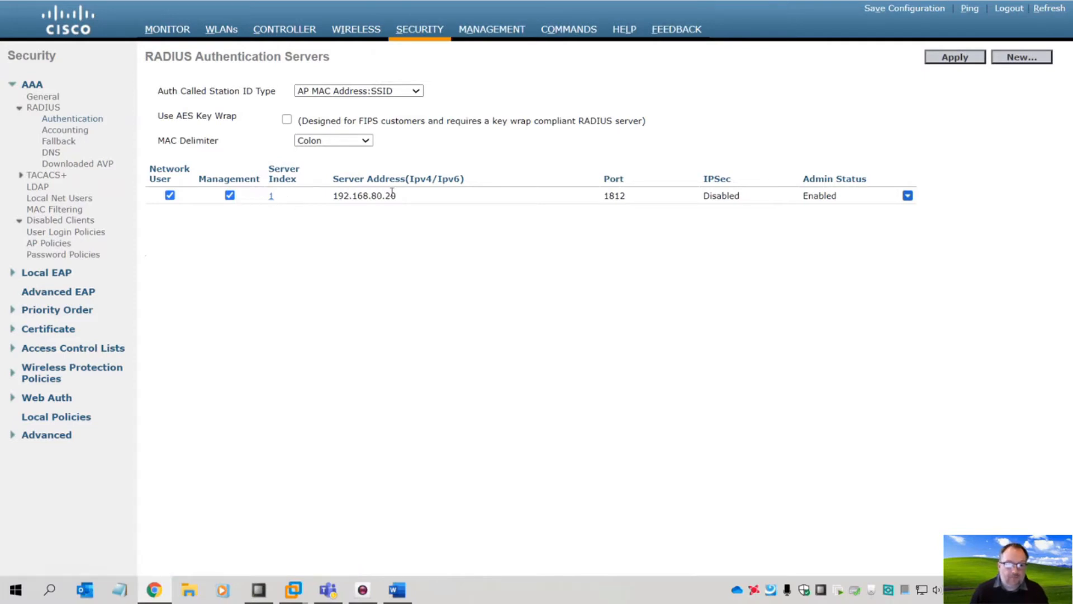
pyautogui.moveTo(407, 196); pyautogui.dragTo(316, 197)
pyautogui.click(341, 229)
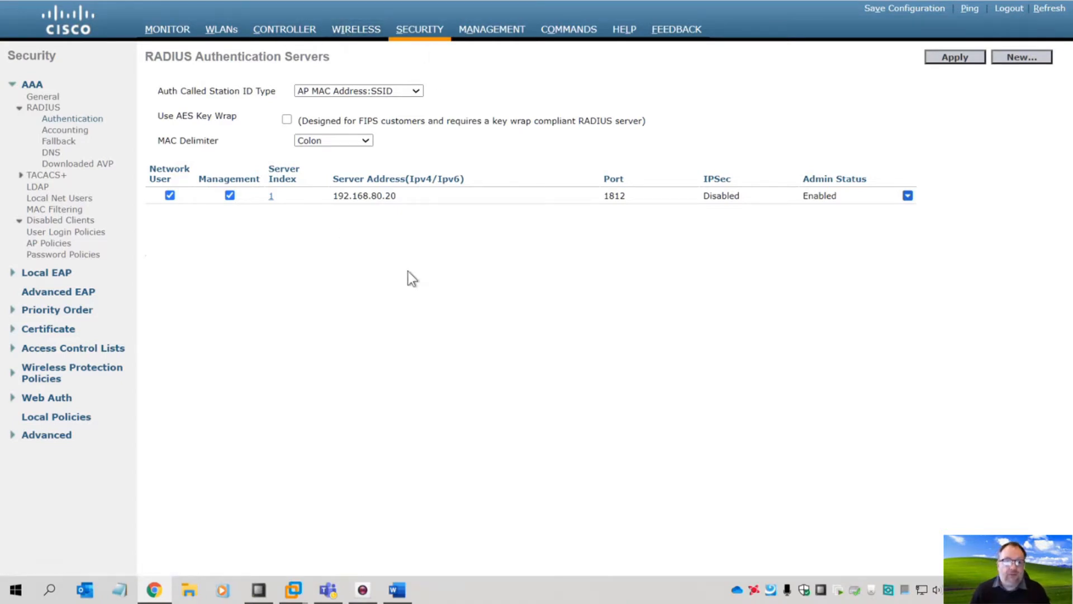
# - Open the AAA Servers security settings of WLAN 3, NWLB-C-DOT1x
pyautogui.click(356, 29)
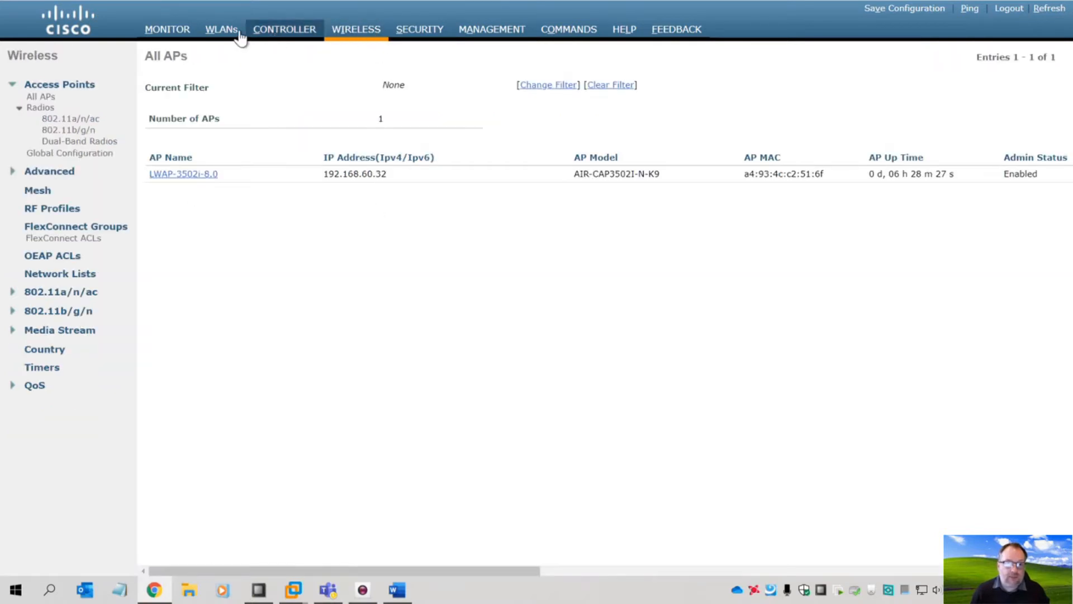
pyautogui.click(220, 33)
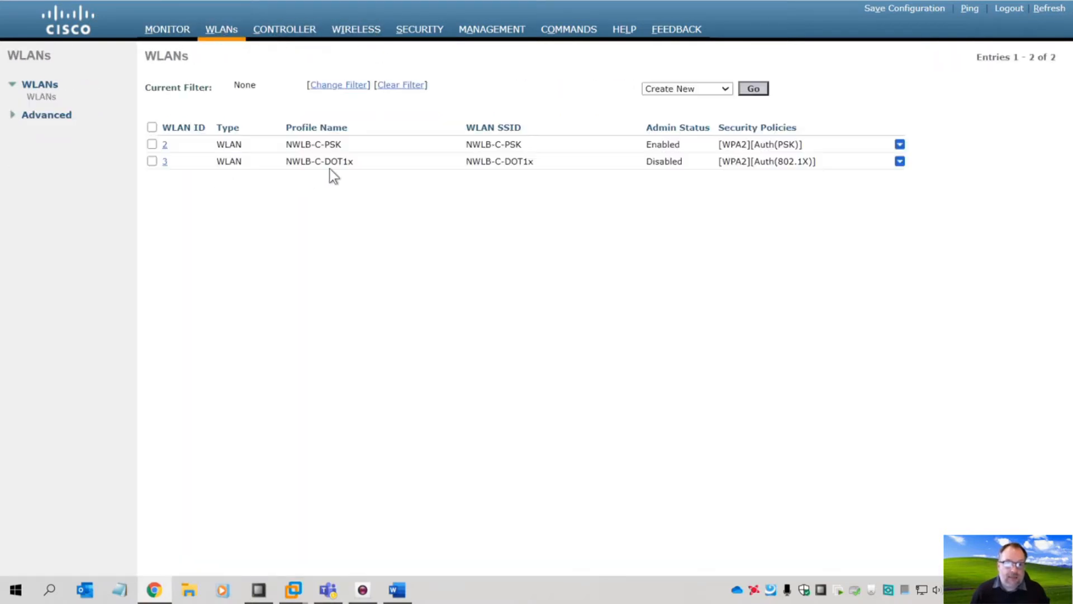
pyautogui.click(164, 162)
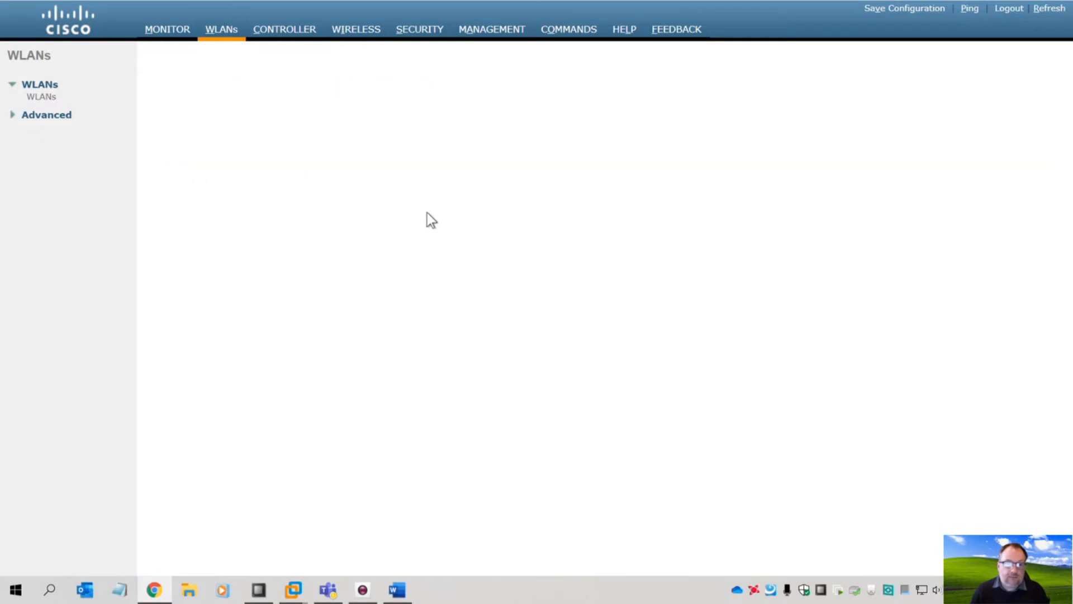
pyautogui.click(41, 98)
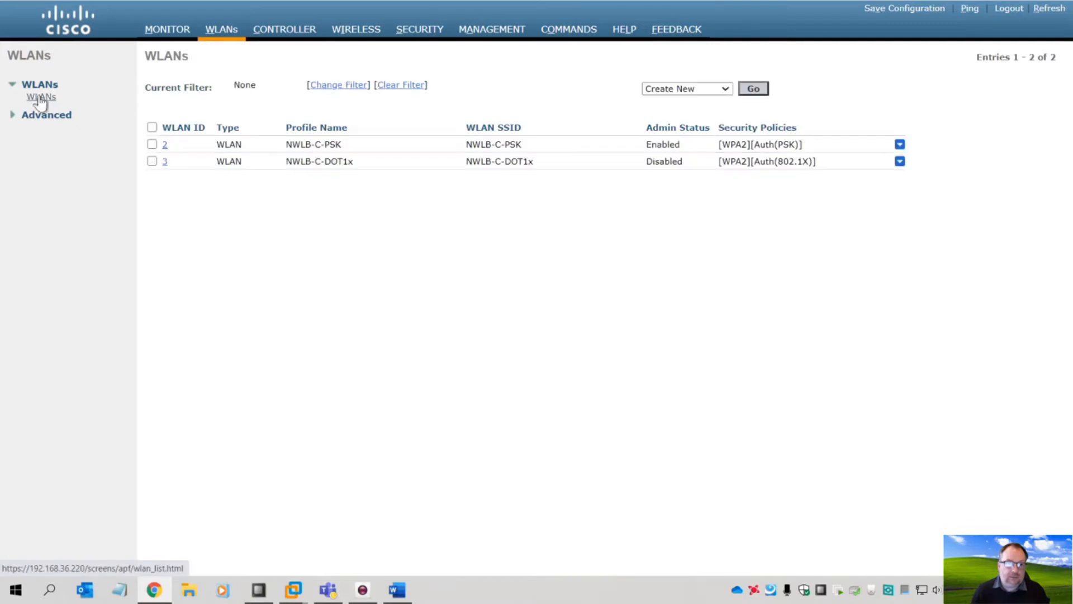
pyautogui.click(164, 162)
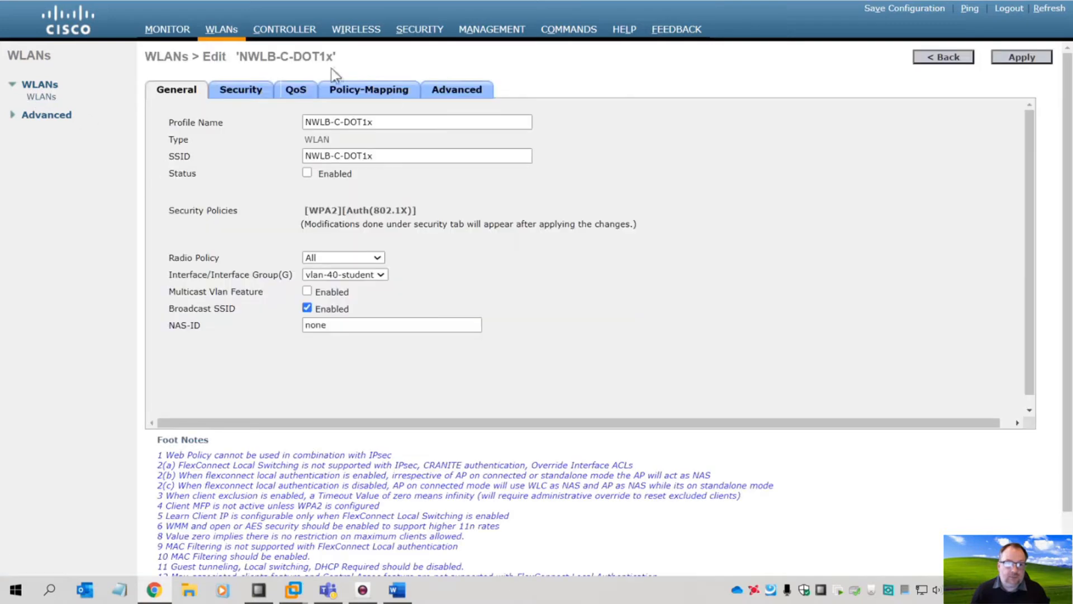
pyautogui.click(240, 94)
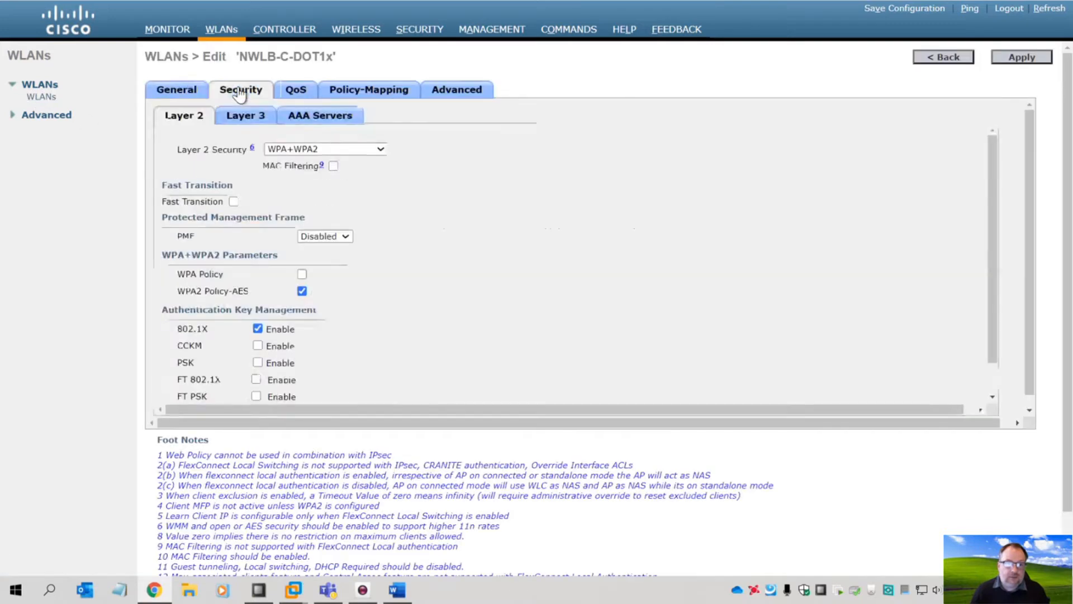
pyautogui.click(317, 119)
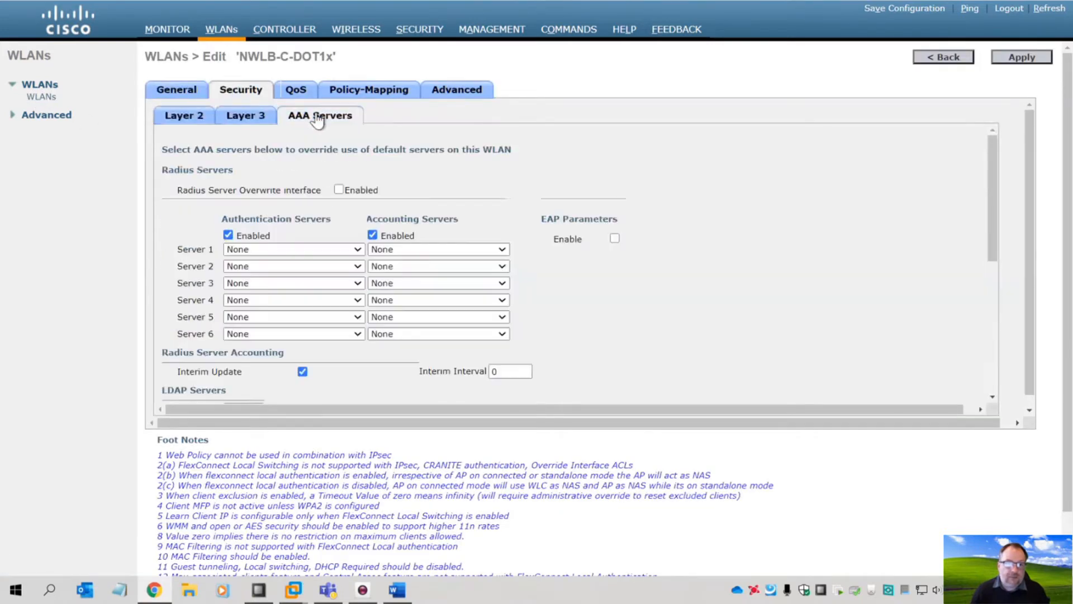
# - Set Server 1 authentication (port 1812) and accounting (port 1813) to 192.168.80.20
pyautogui.click(287, 250)
pyautogui.click(288, 271)
pyautogui.click(391, 251)
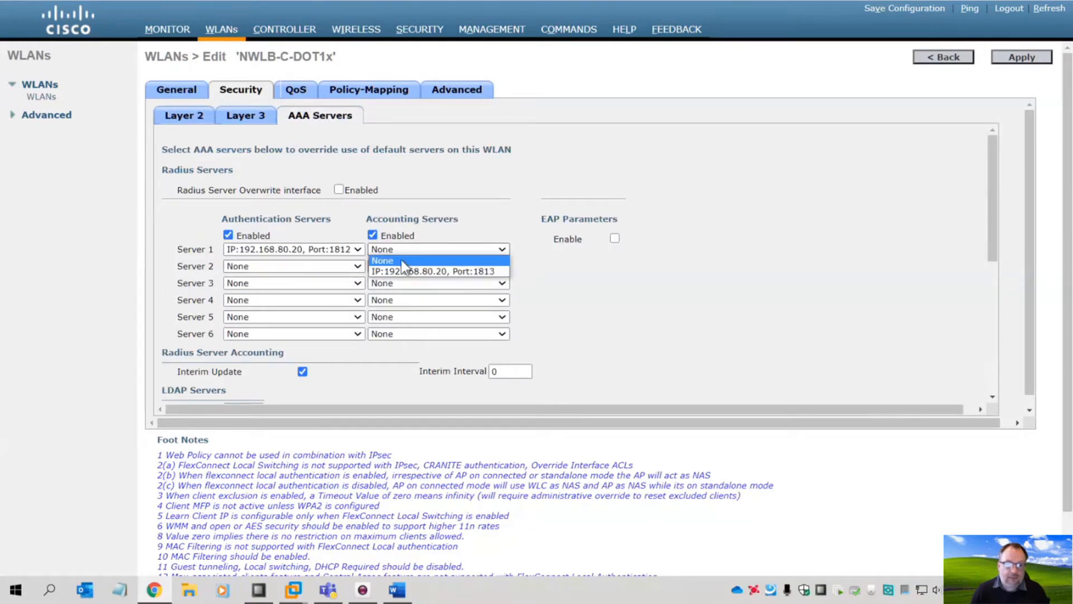
pyautogui.click(411, 271)
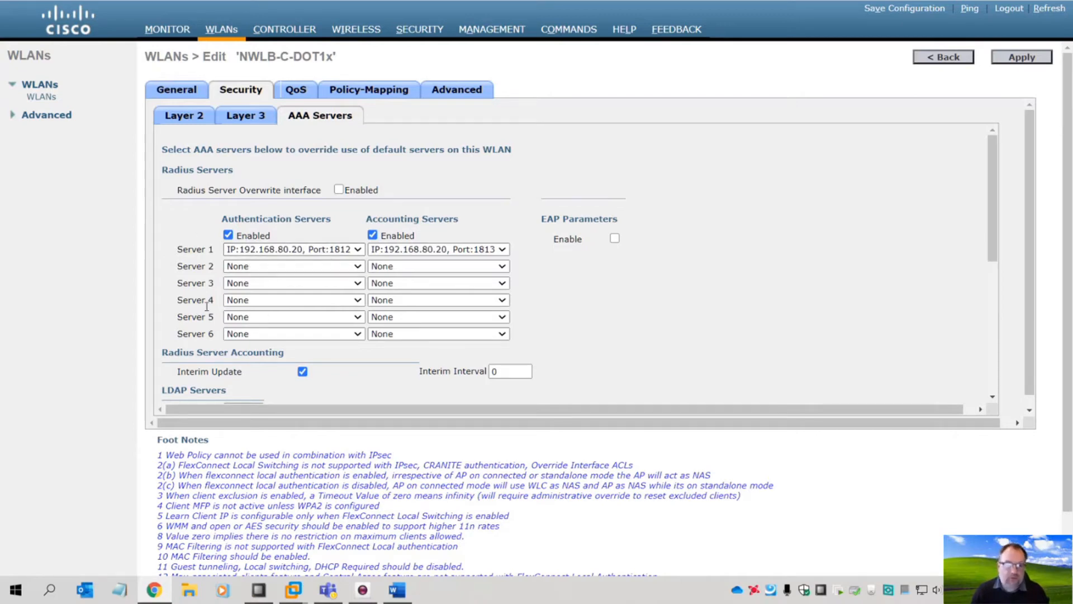
pyautogui.scroll(-5, 372, 367)
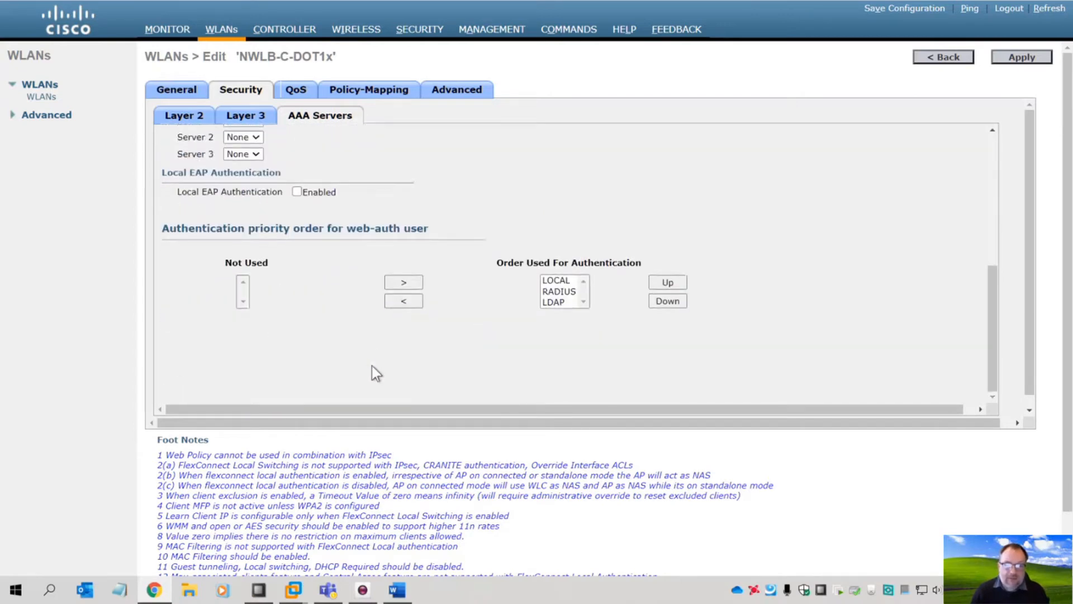
# - Move LOCAL and LDAP to Not Used so only RADIUS remains in the authentication order
pyautogui.click(557, 280)
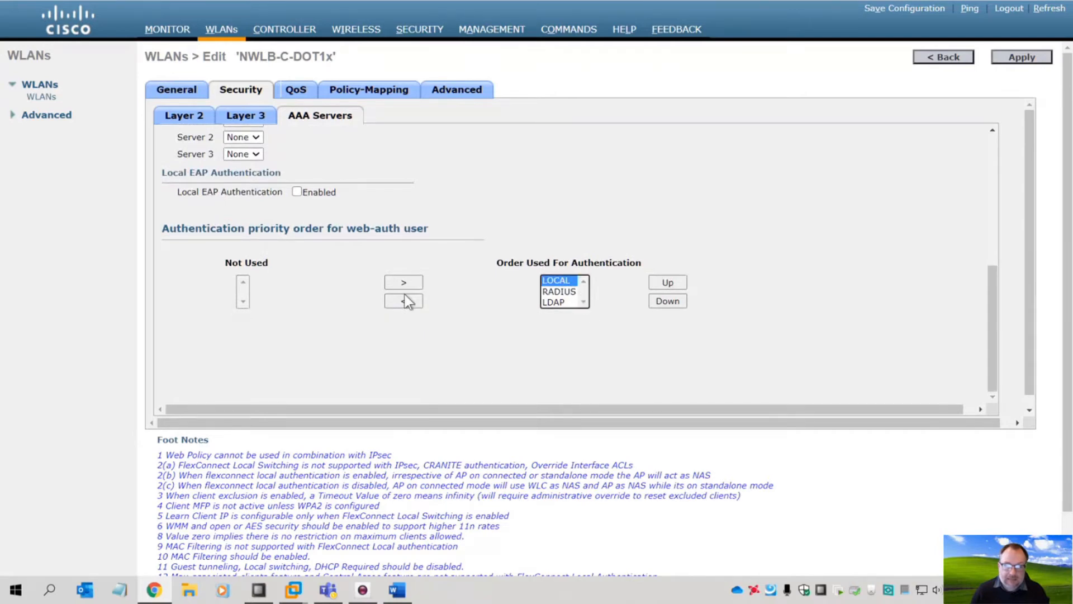
pyautogui.click(404, 301)
pyautogui.click(555, 292)
pyautogui.click(403, 301)
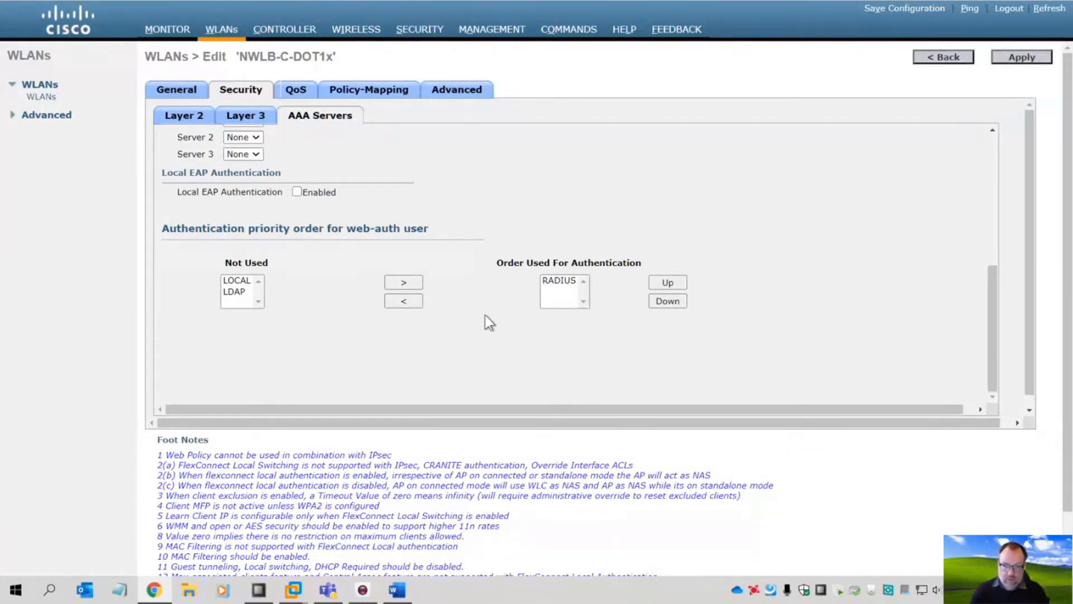
pyautogui.scroll(5, 480, 318)
pyautogui.click(200, 120)
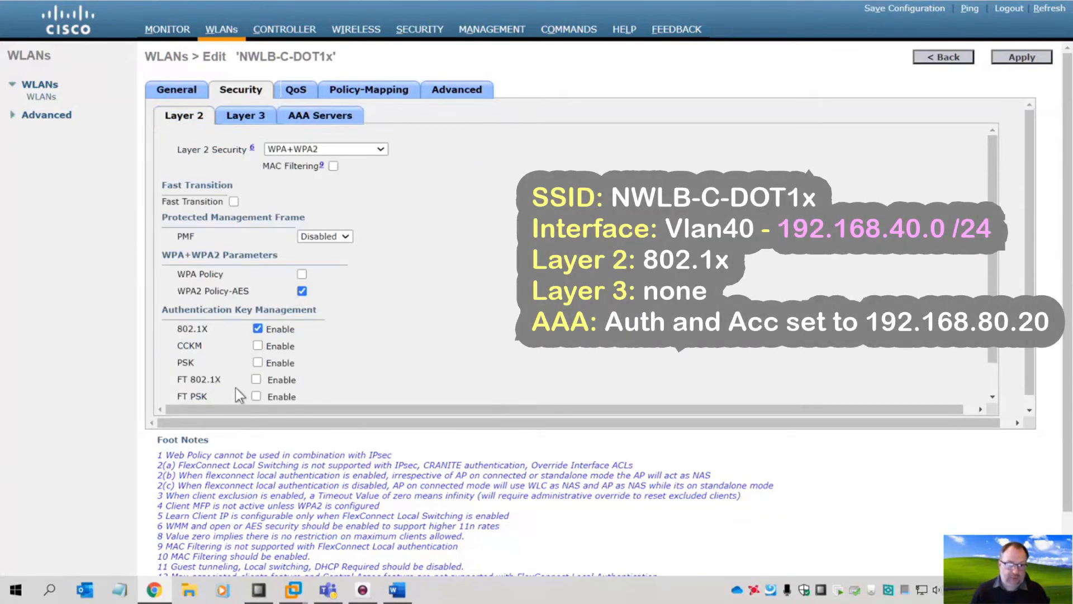
# - Review the Layer 3 and AAA Servers tabs, apply the NWLB-C-DOT1x changes, and open Webcam Toy
pyautogui.scroll(-1, 243, 340)
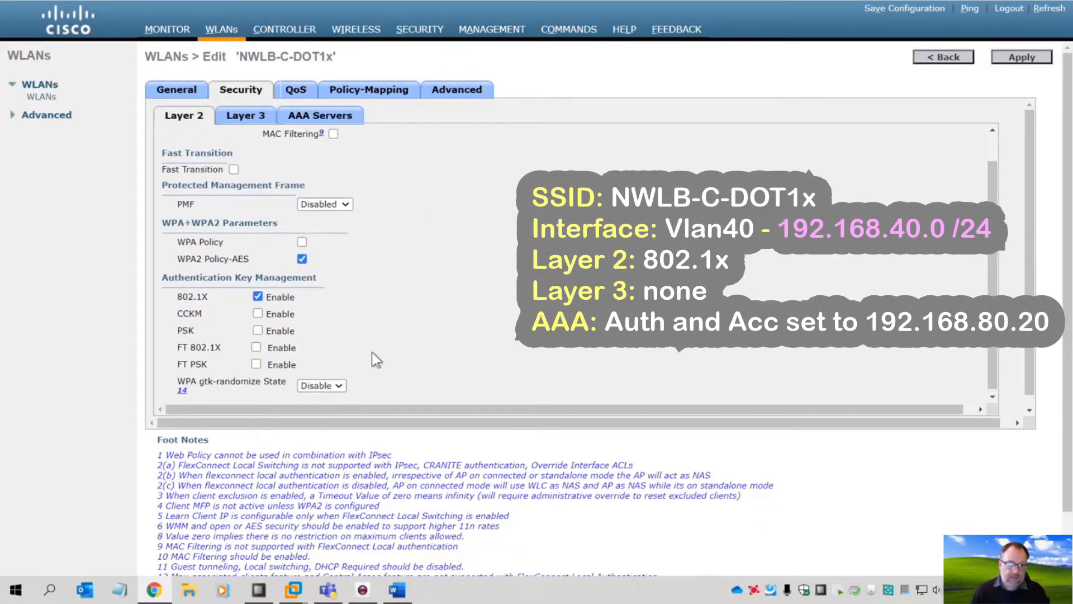
pyautogui.scroll(1, 372, 353)
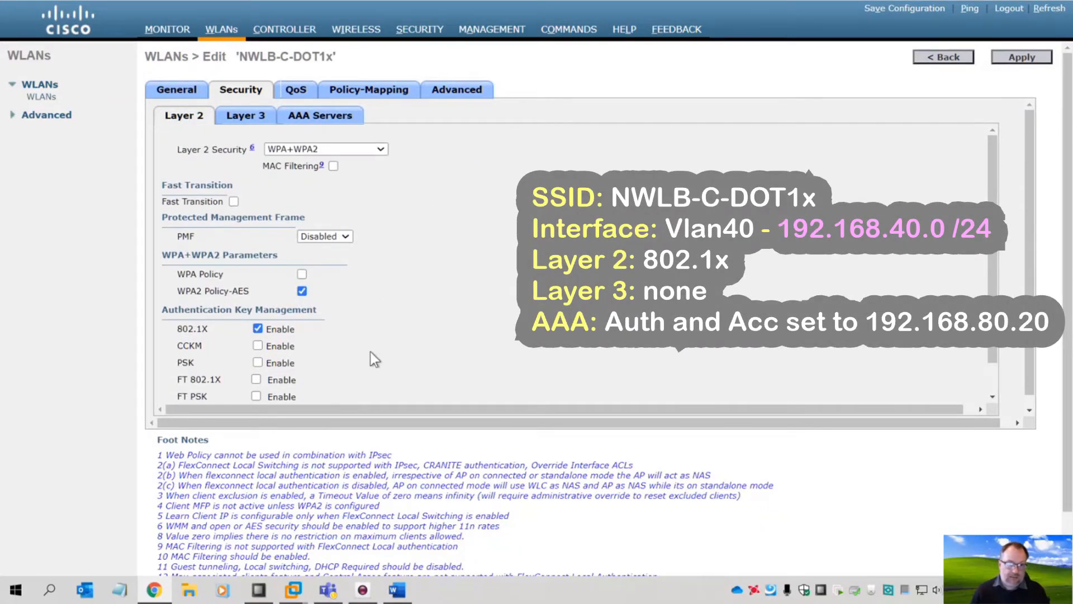
pyautogui.click(242, 120)
pyautogui.click(332, 122)
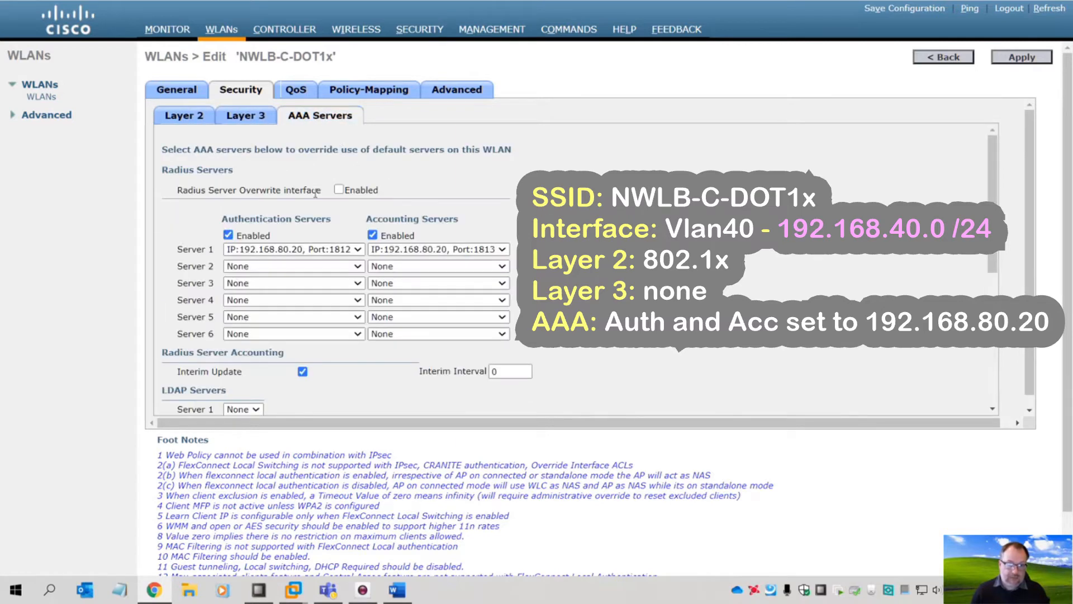
pyautogui.click(1026, 61)
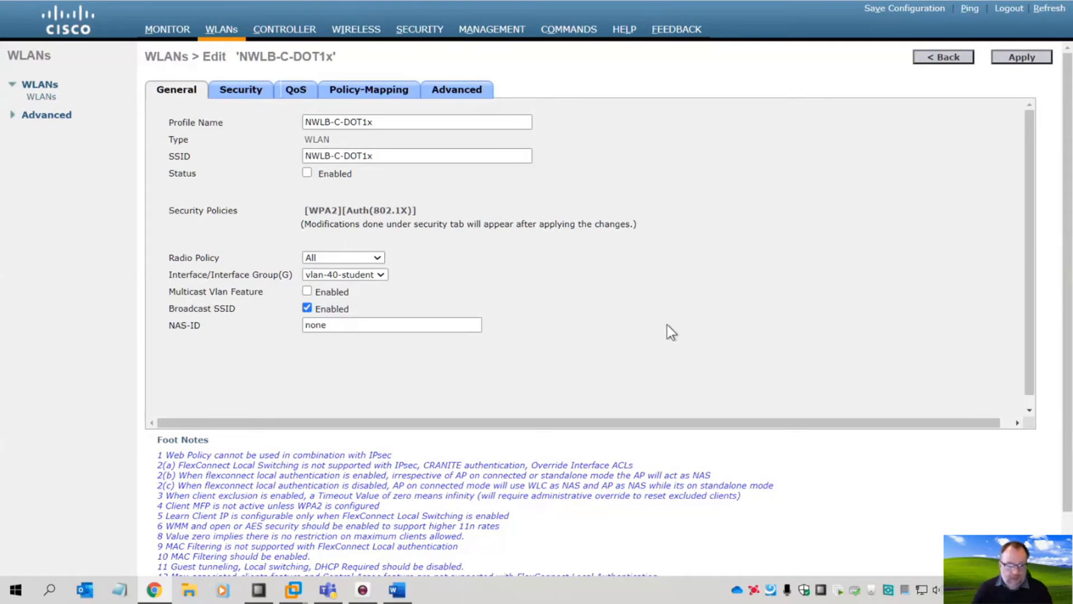
pyautogui.click(363, 592)
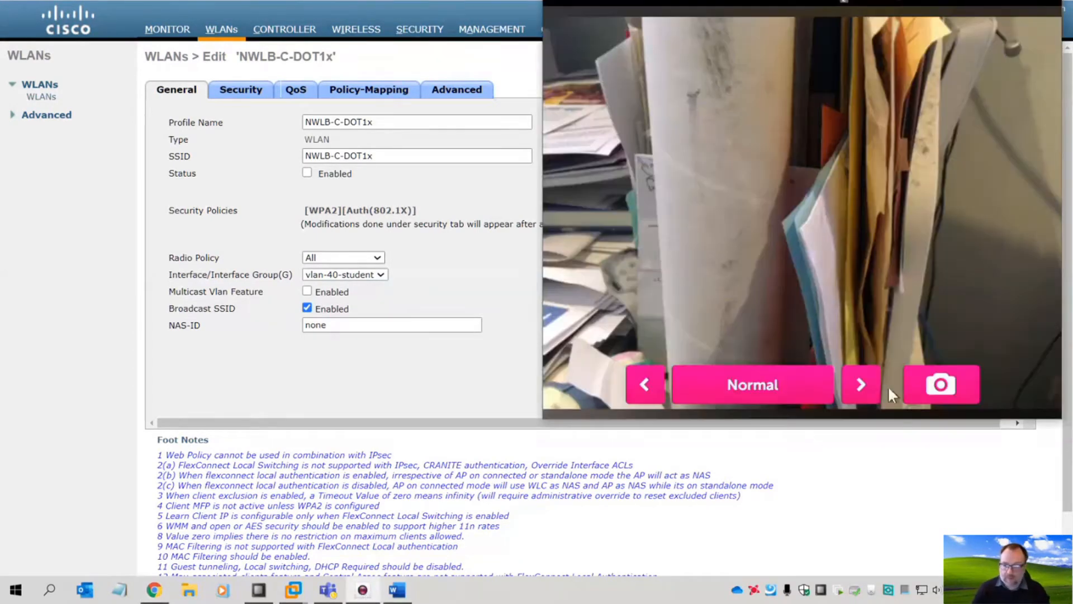
# - Centre the Webcam Toy window, then return to the NWLB-C-DOT1x edit page
pyautogui.moveTo(781, 3); pyautogui.dragTo(512, 210)
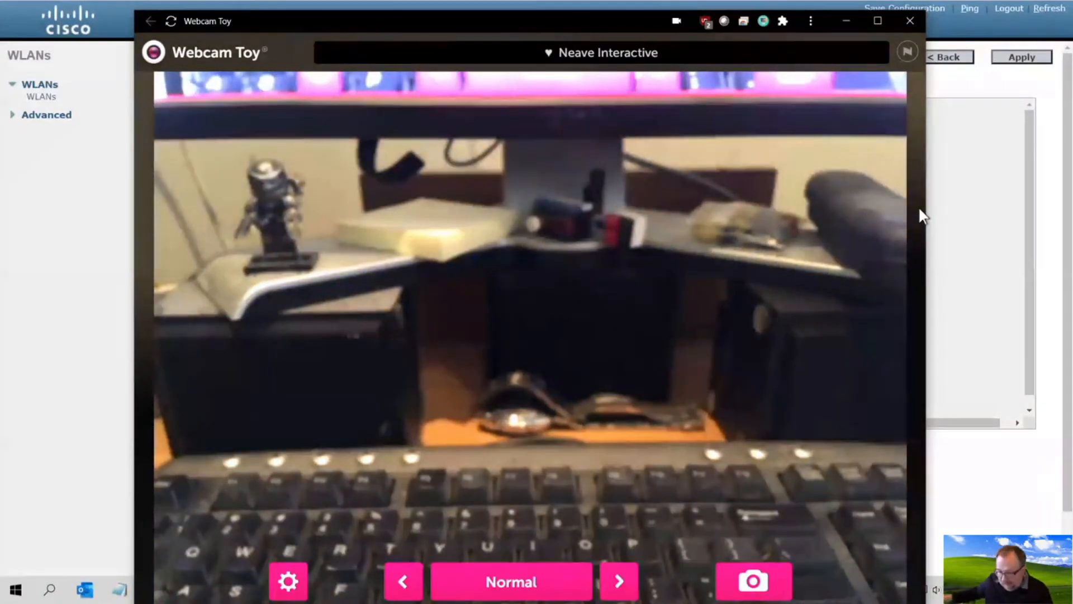
pyautogui.click(438, 5)
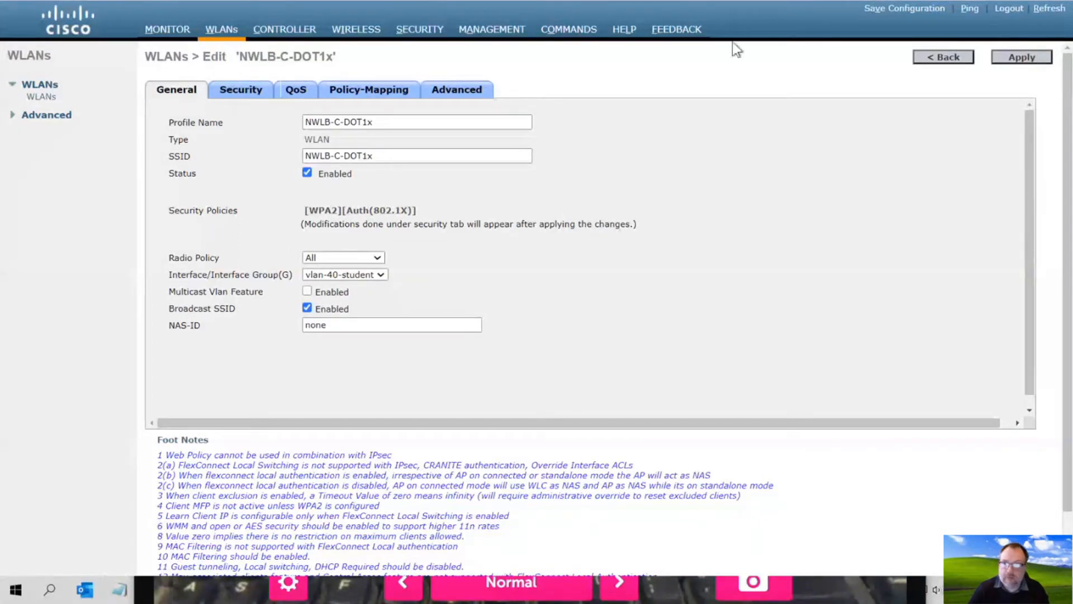
# - Switch to the Windows2K16 VM showing Network Policy Server's Network Policies list
pyautogui.click(16, 591)
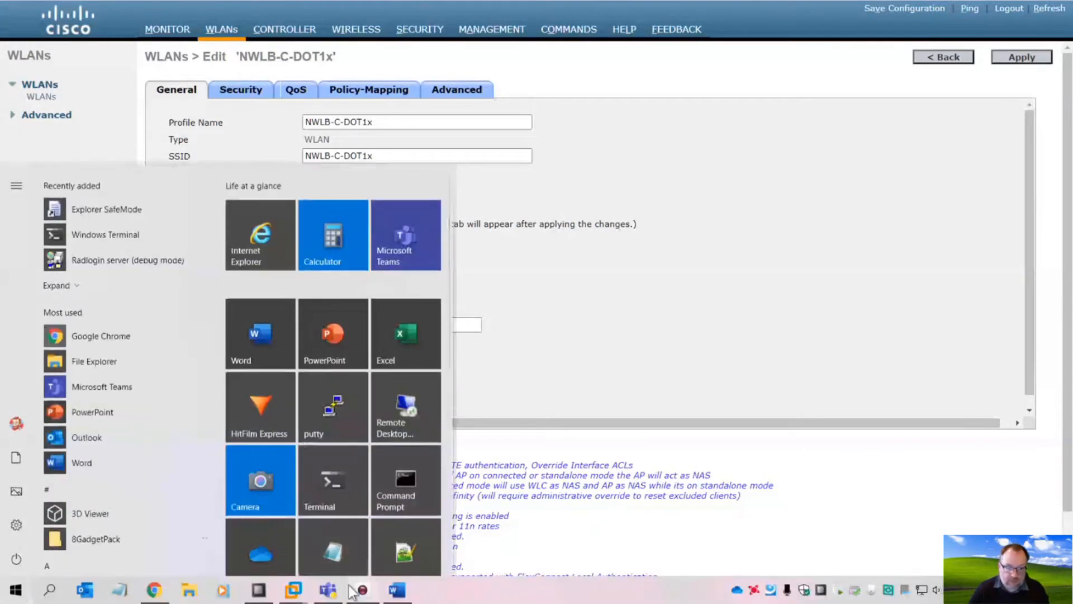
pyautogui.moveTo(295, 590)
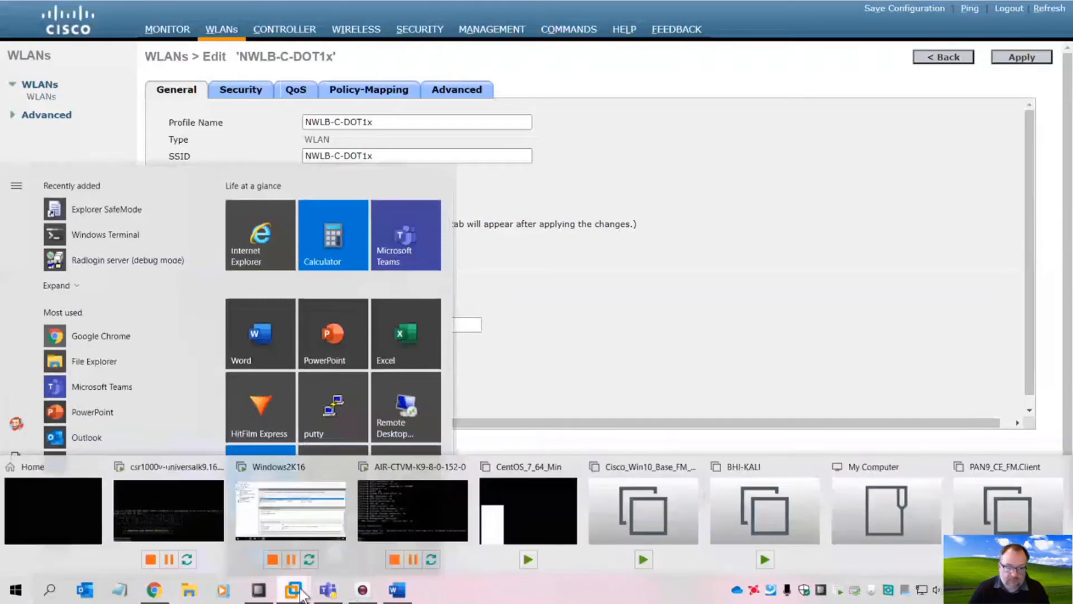
pyautogui.click(284, 507)
pyautogui.hotkey('ctrl', 'alt')
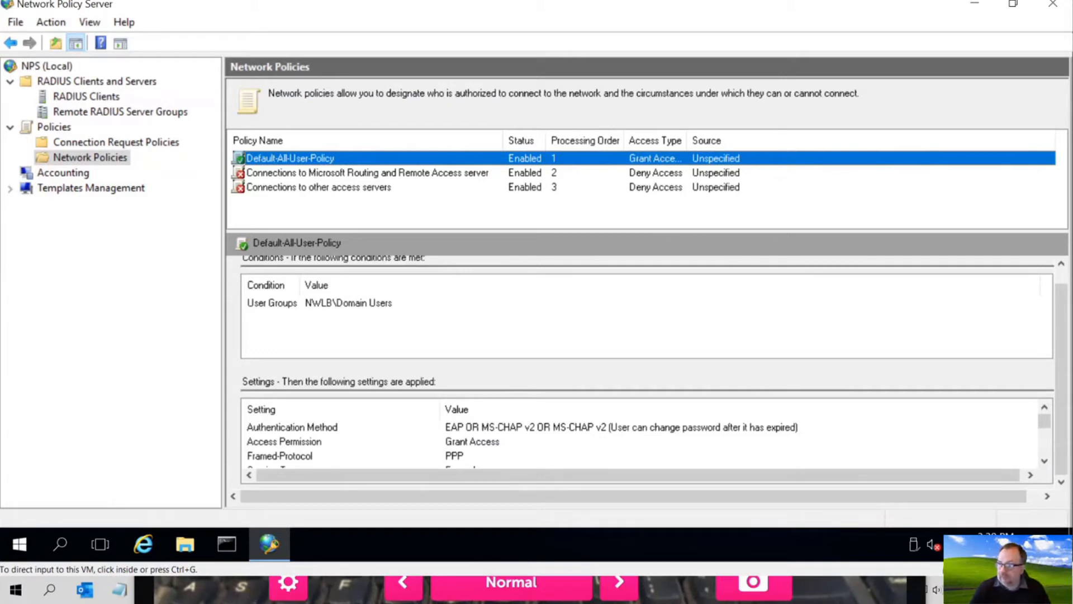
# - Duplicate the Default-All-User-Policy
pyautogui.hotkey('ctrl', 'g')
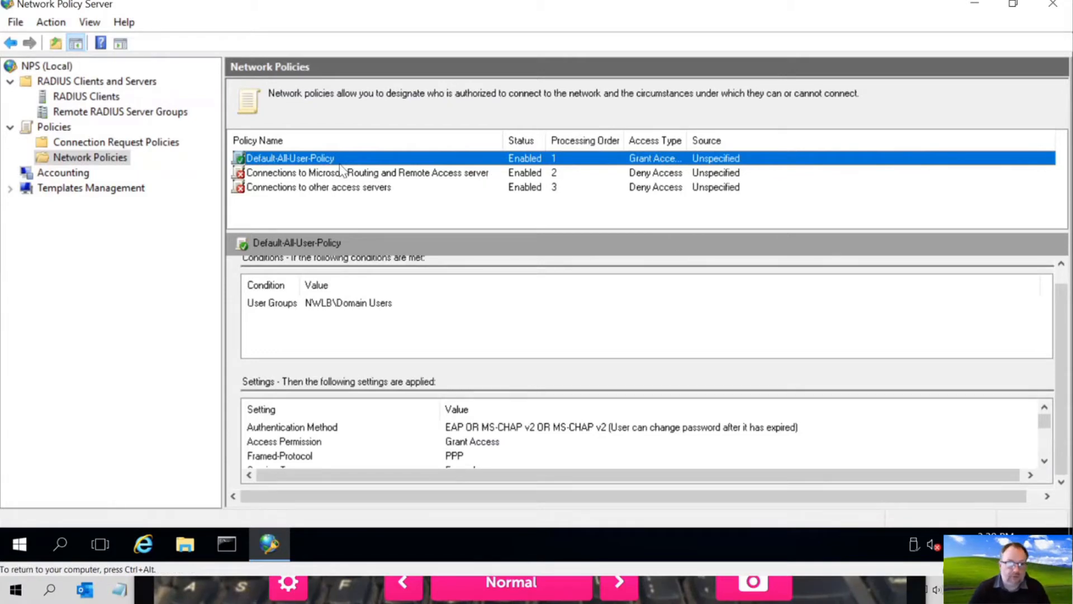
pyautogui.rightClick(110, 161)
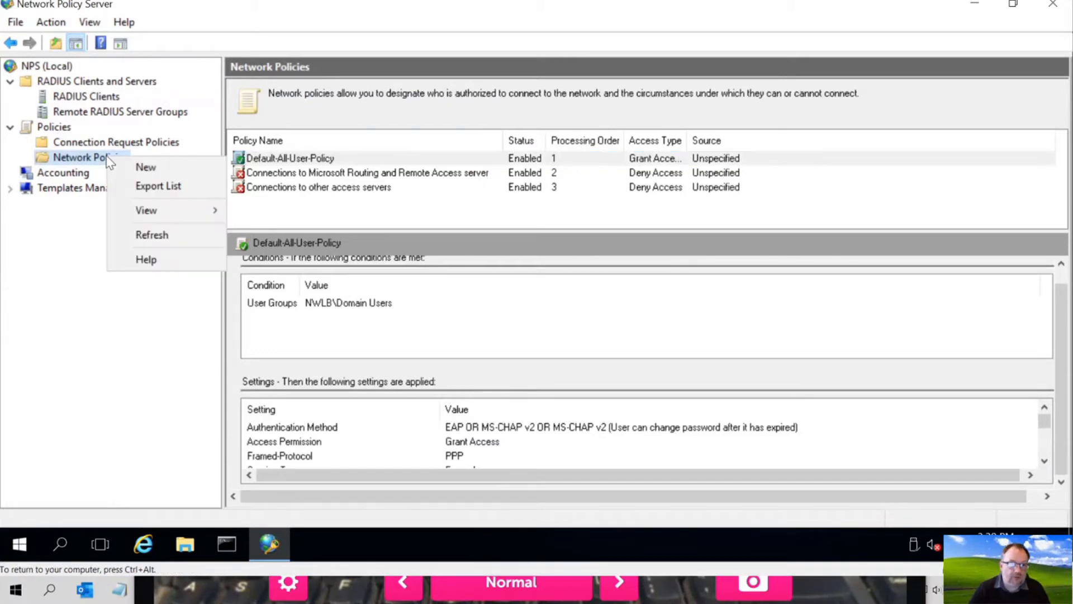
pyautogui.click(301, 161)
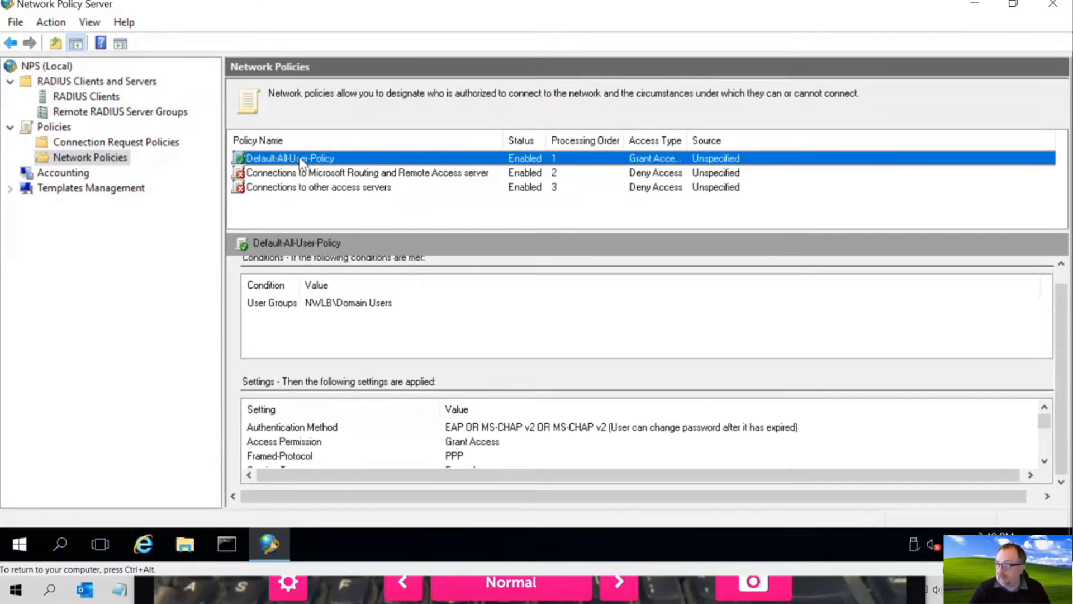
pyautogui.rightClick(302, 162)
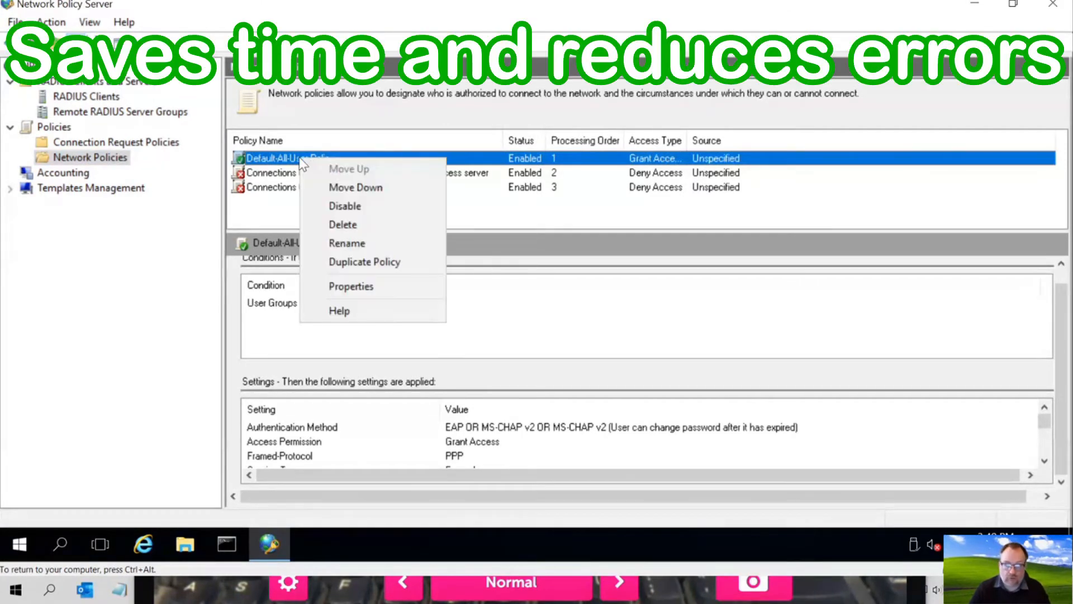
pyautogui.click(353, 266)
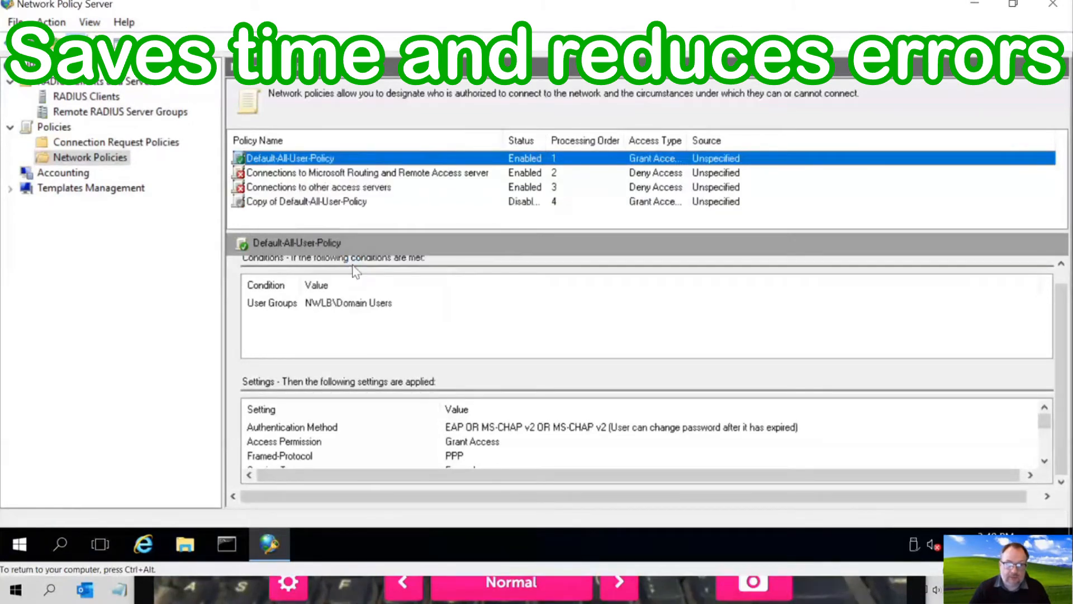
# - Rename the copied policy to User-Policy-ForSpecial-Users in its properties
pyautogui.click(342, 208)
pyautogui.rightClick(342, 208)
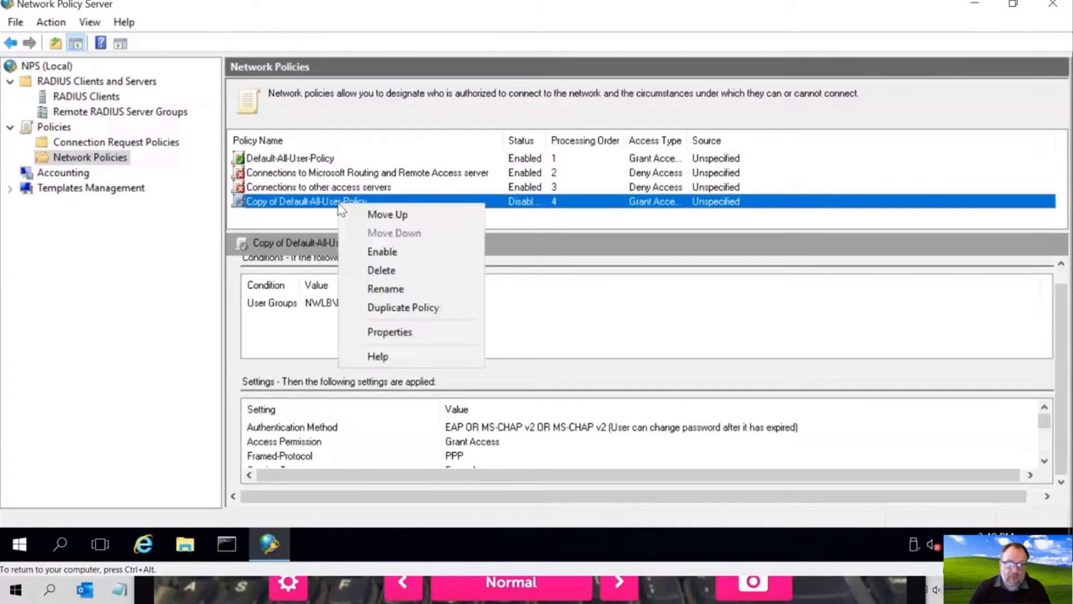
pyautogui.click(378, 332)
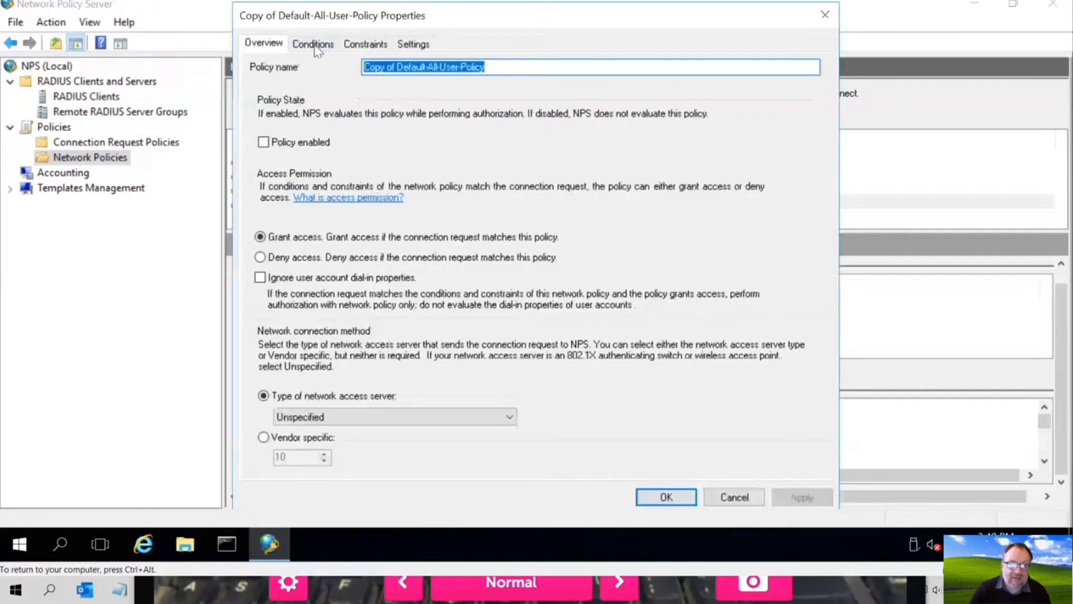
pyautogui.moveTo(395, 68); pyautogui.dragTo(343, 66)
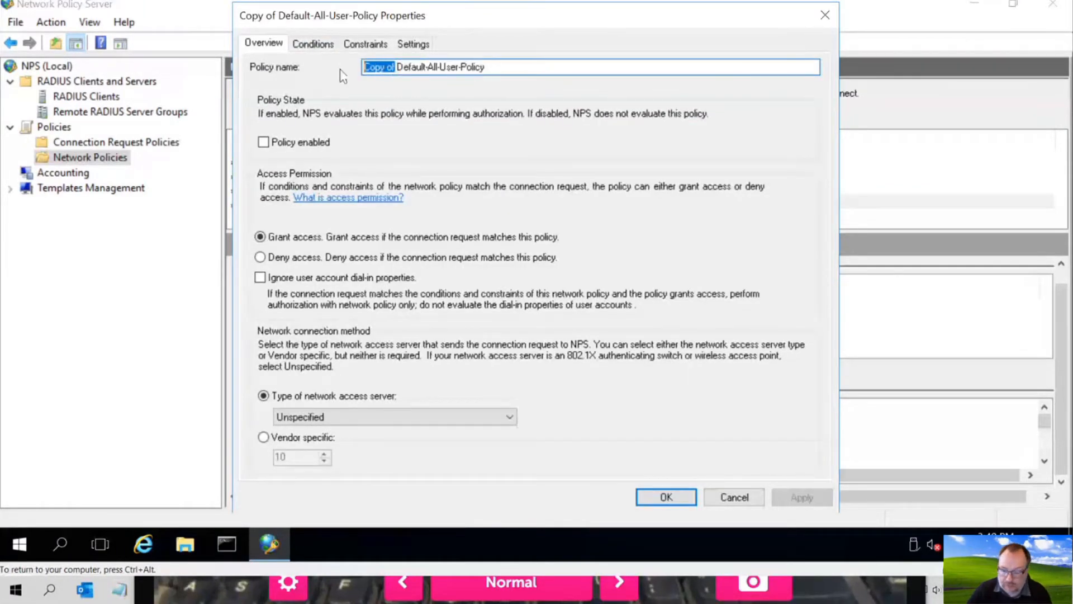
pyautogui.press('Delete')
pyautogui.press('Delete')
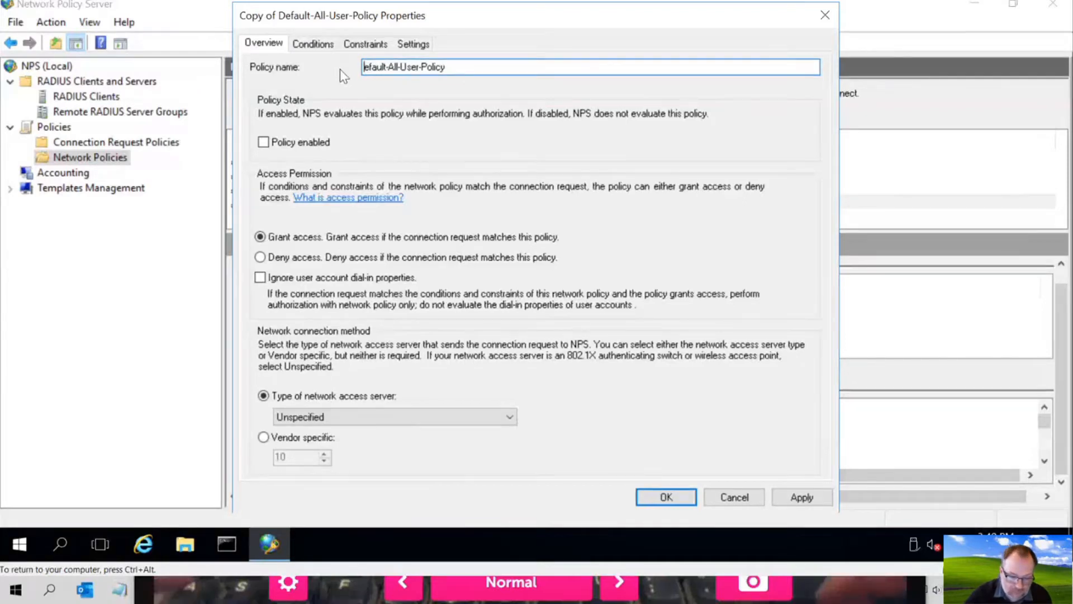
pyautogui.press('Delete')
pyautogui.press('Delete')
pyautogui.press('Delete')
pyautogui.press('Delete')
pyautogui.press('Delete')
pyautogui.press('Delete')
pyautogui.press('Delete')
pyautogui.press('Delete')
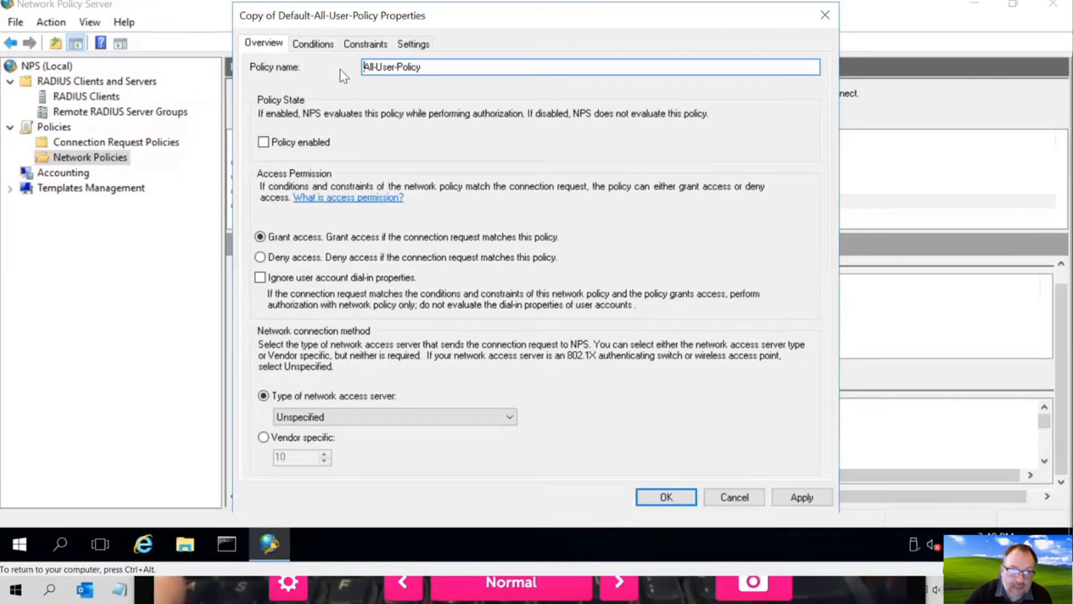
pyautogui.press('End')
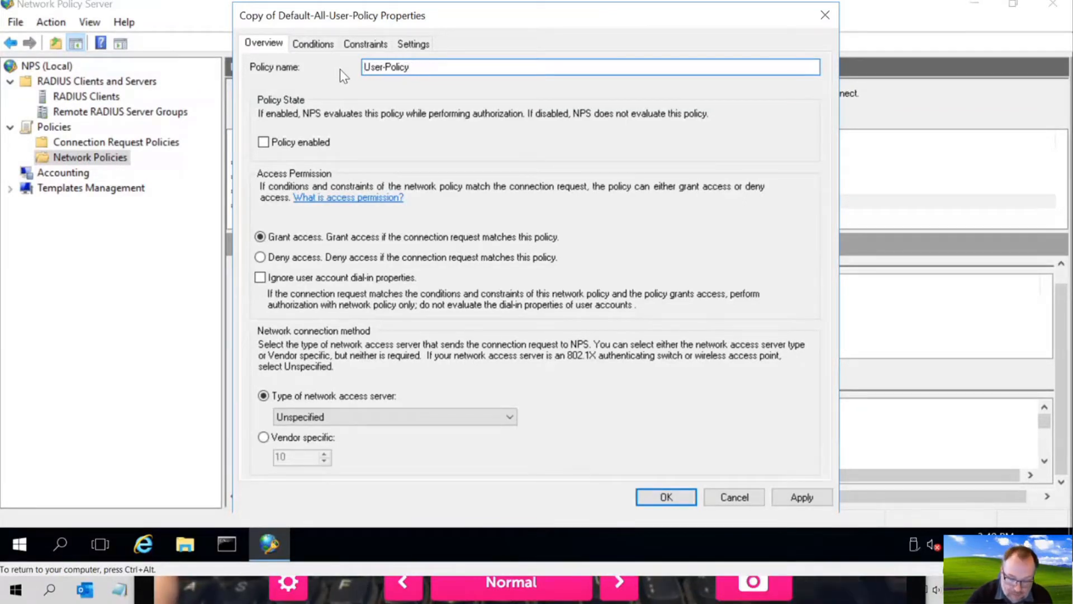
pyautogui.write('-For')
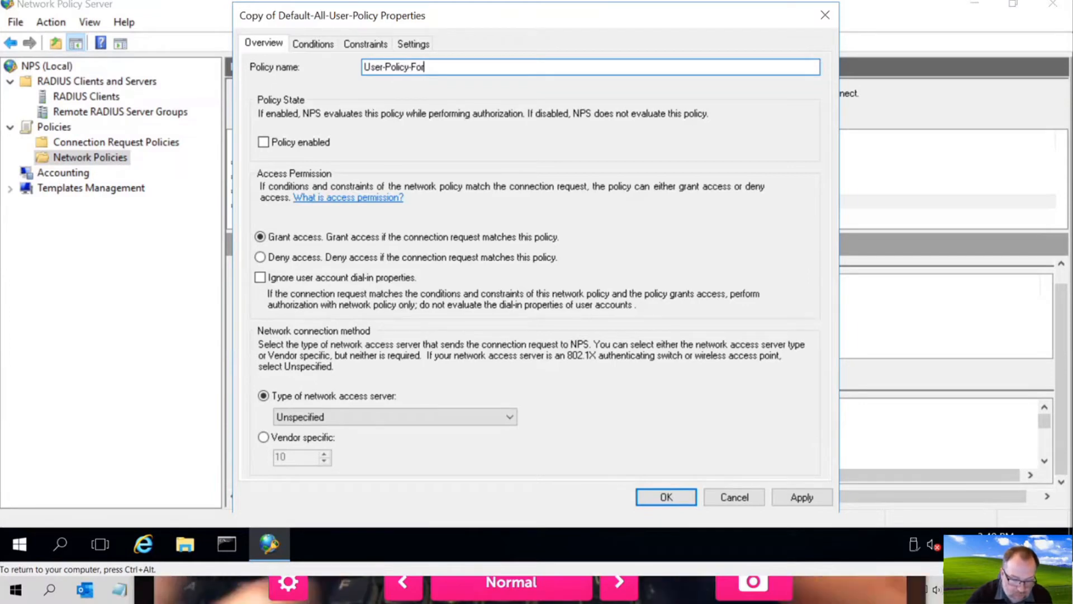
pyautogui.write('Special')
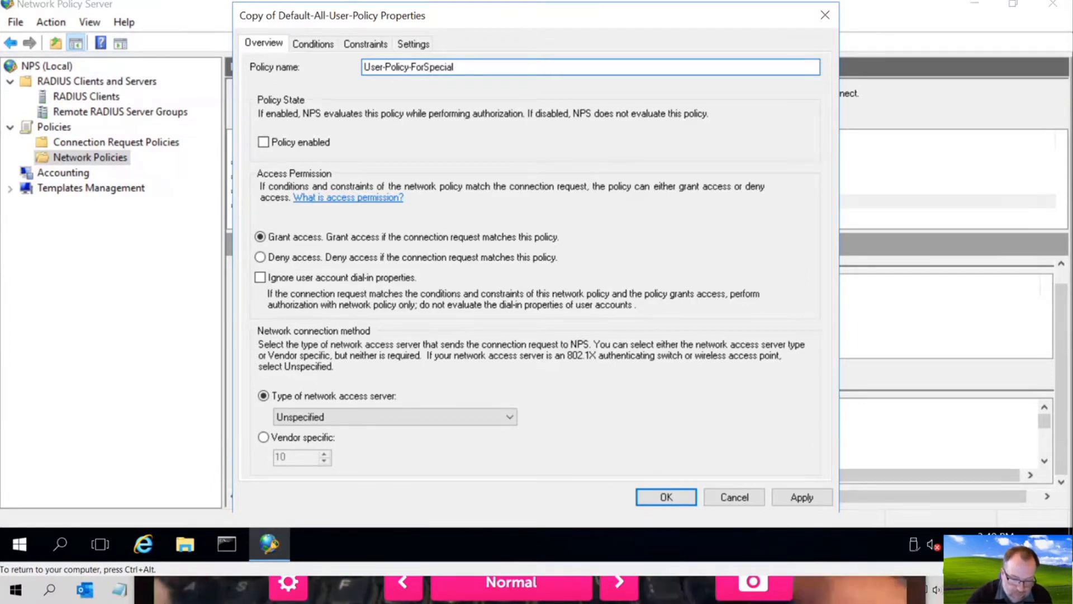
pyautogui.write('-Users')
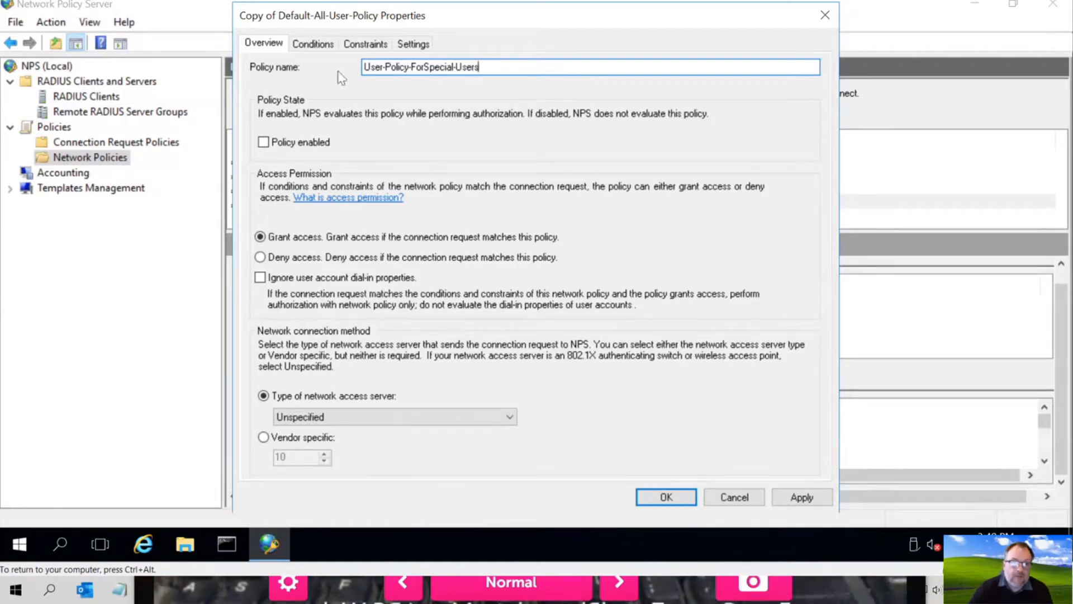
# - Enable the copied policy and remove Domain Users from its User Groups condition
pyautogui.click(290, 143)
pyautogui.click(314, 45)
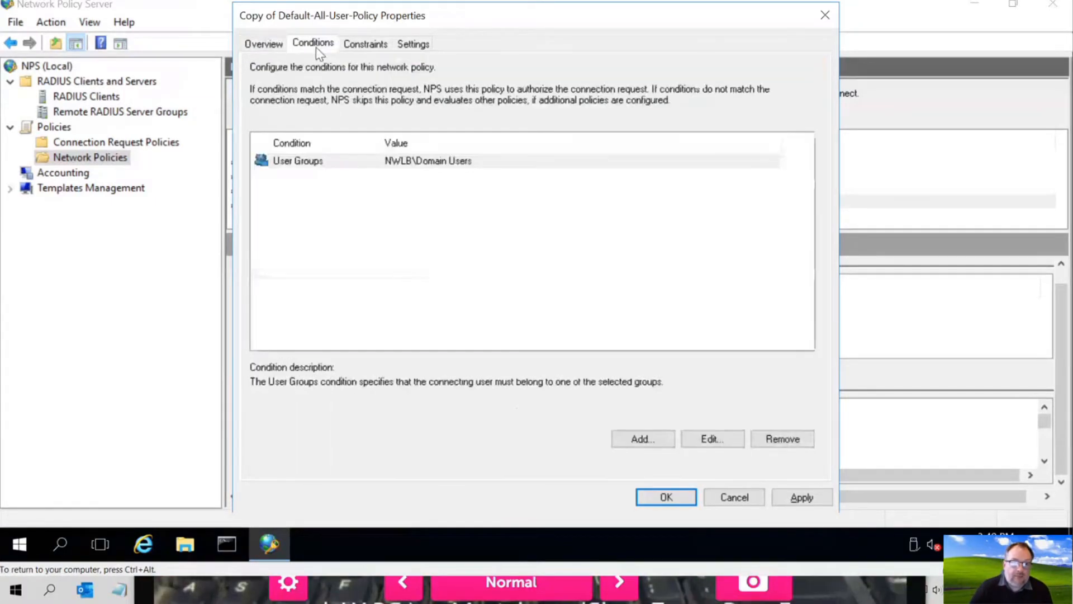
pyautogui.click(421, 165)
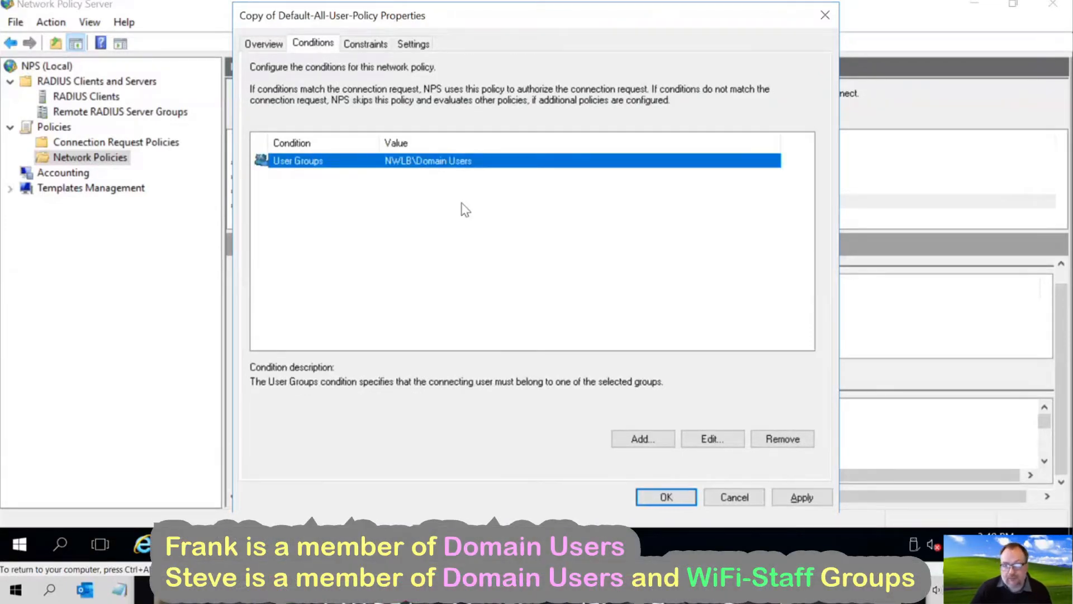
pyautogui.click(710, 439)
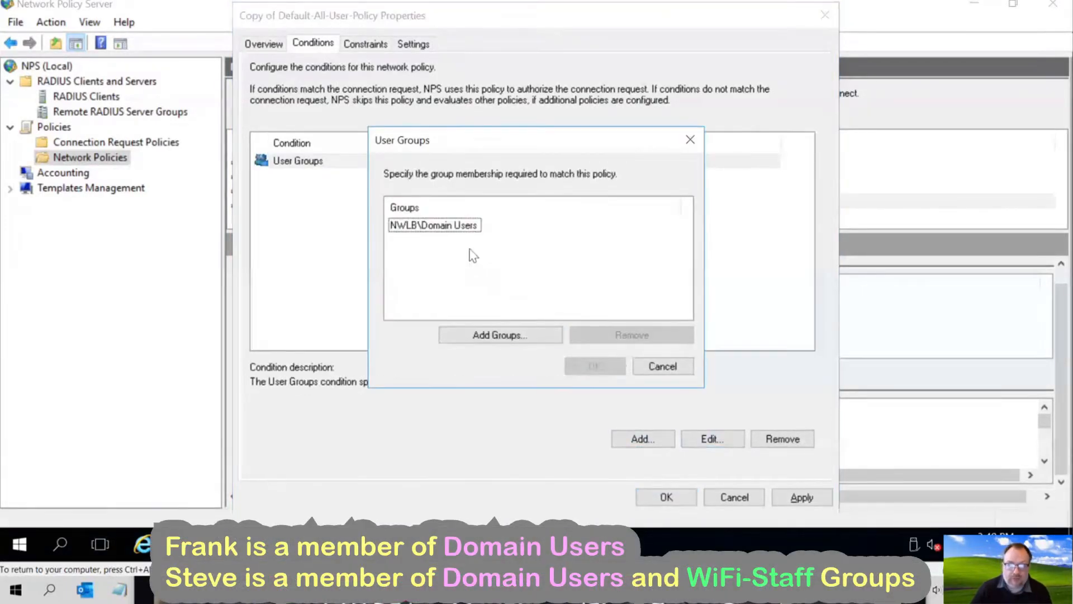
pyautogui.click(459, 228)
pyautogui.click(609, 338)
# - Add NWLB\Wifi-Staff as the required user group, found by searching 'wifi'
pyautogui.click(541, 339)
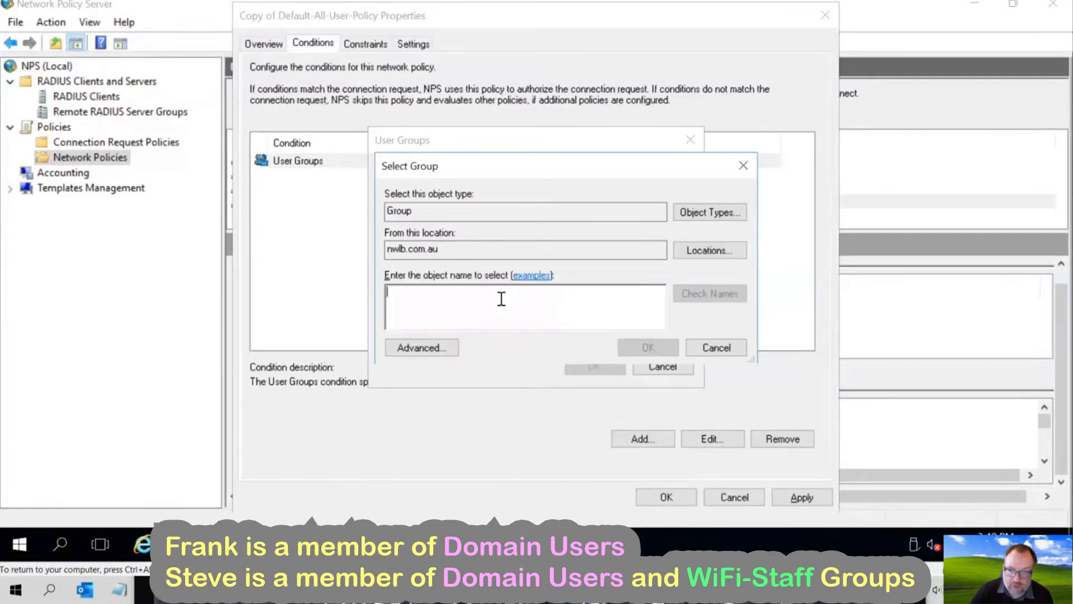
pyautogui.write('wifi')
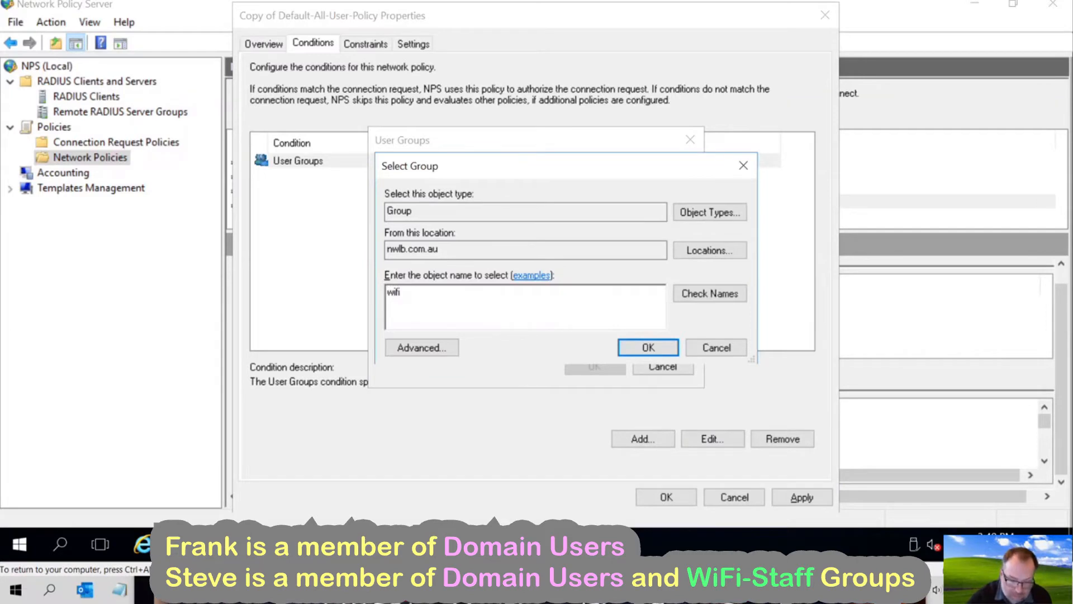
pyautogui.write('-users')
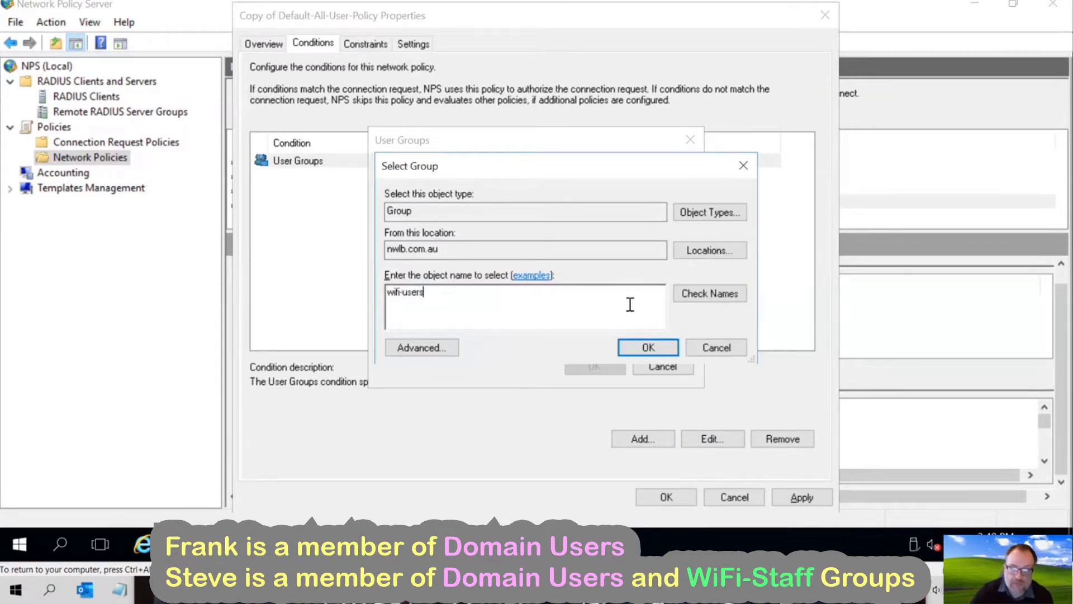
pyautogui.click(697, 300)
pyautogui.click(589, 289)
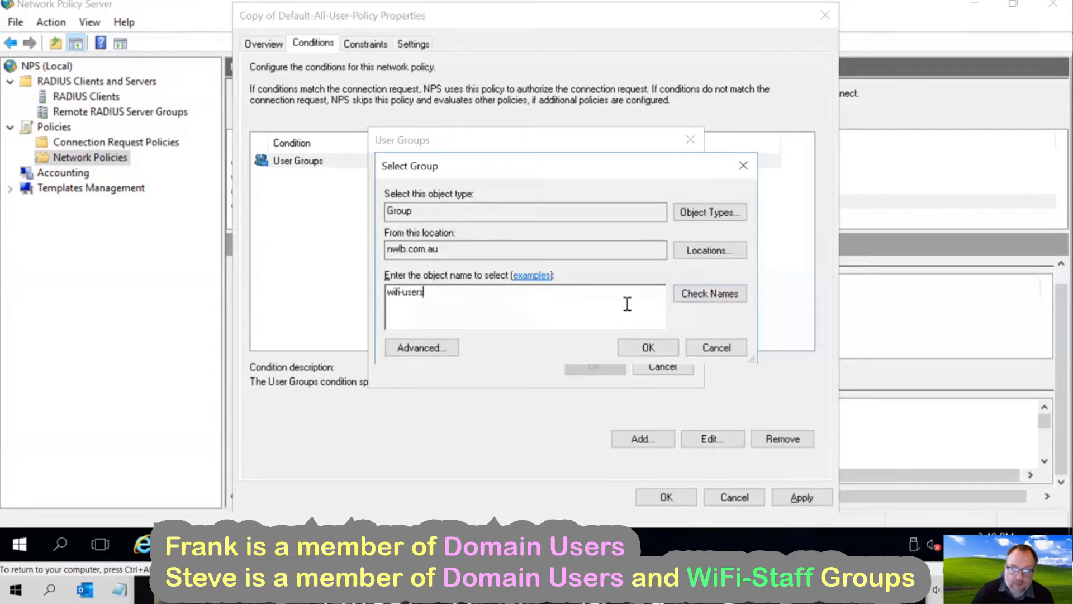
pyautogui.press('BackSpace')
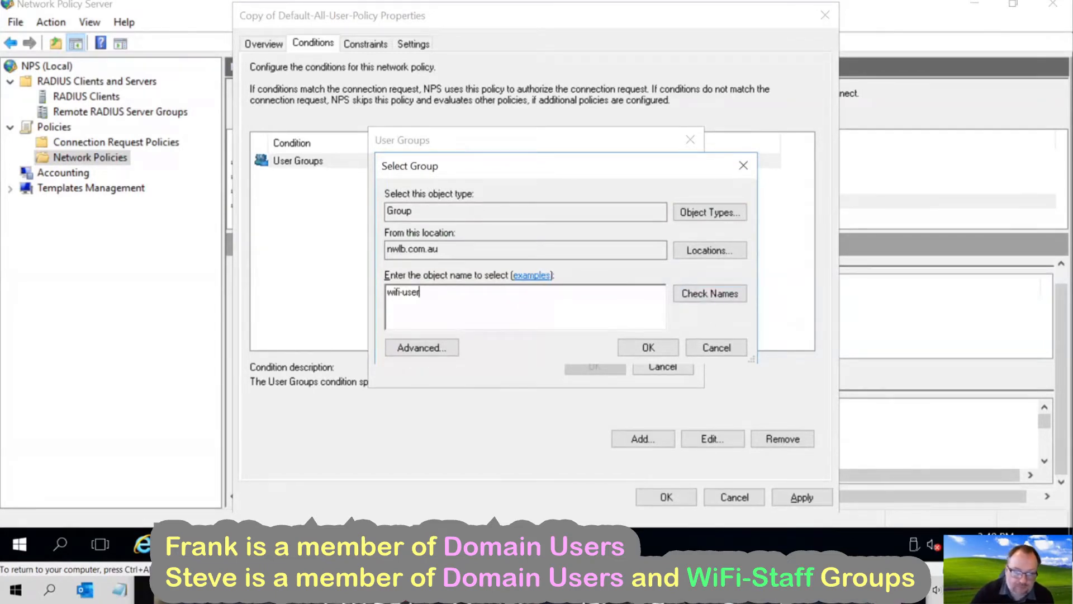
pyautogui.click(714, 295)
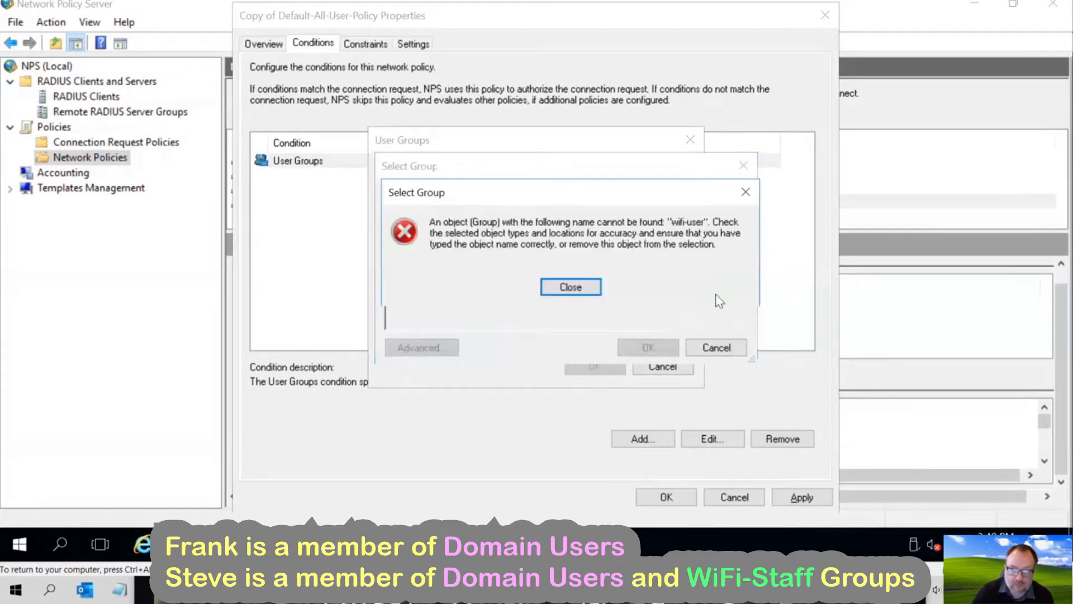
pyautogui.click(584, 286)
pyautogui.press('BackSpace')
pyautogui.press('BackSpace')
pyautogui.press('BackSpace')
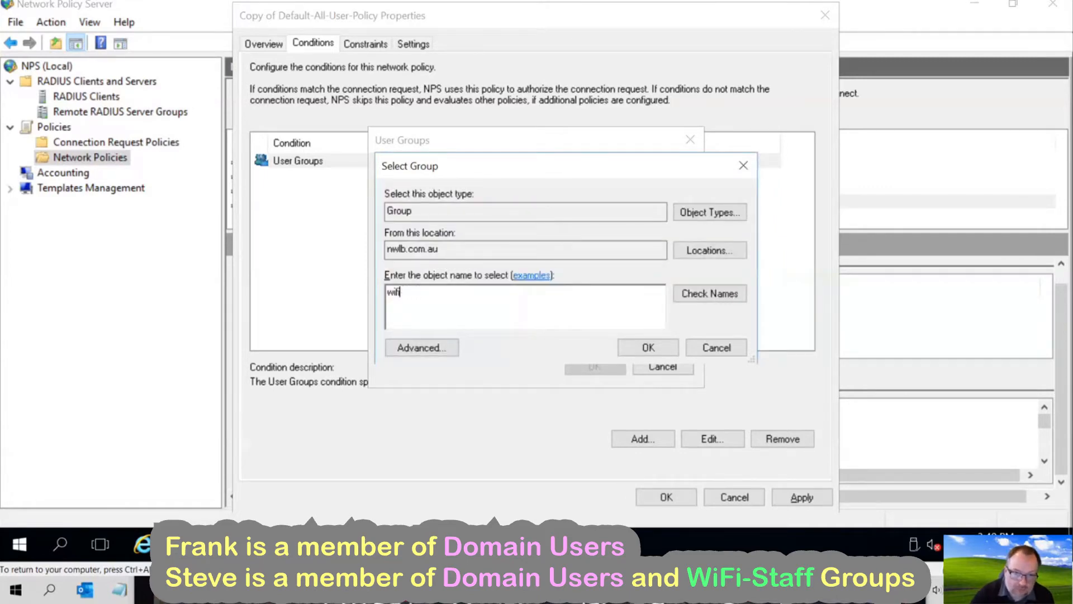
pyautogui.click(684, 299)
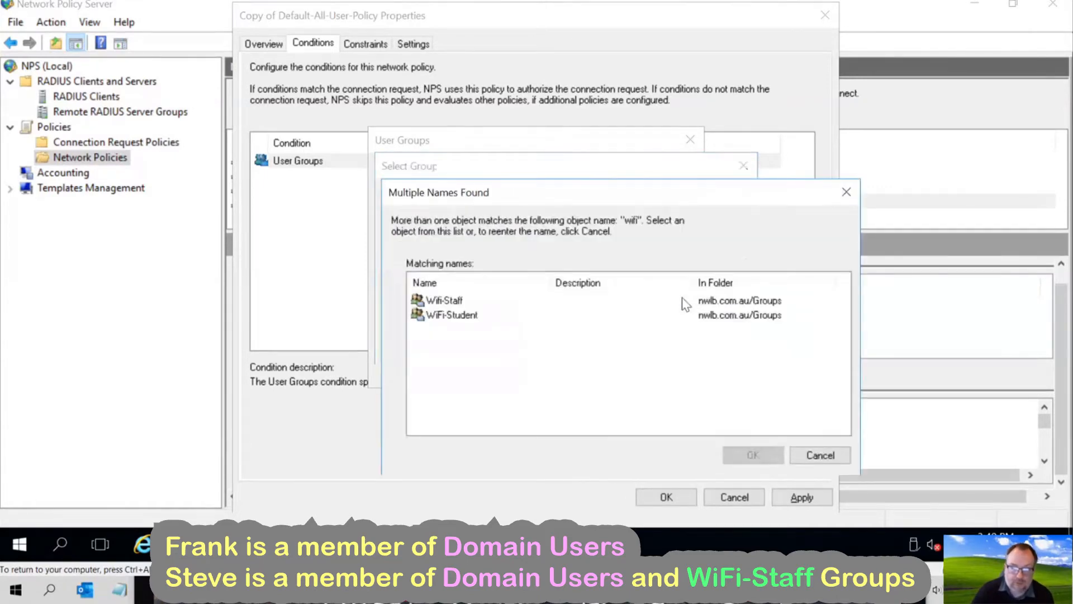
pyautogui.doubleClick(448, 300)
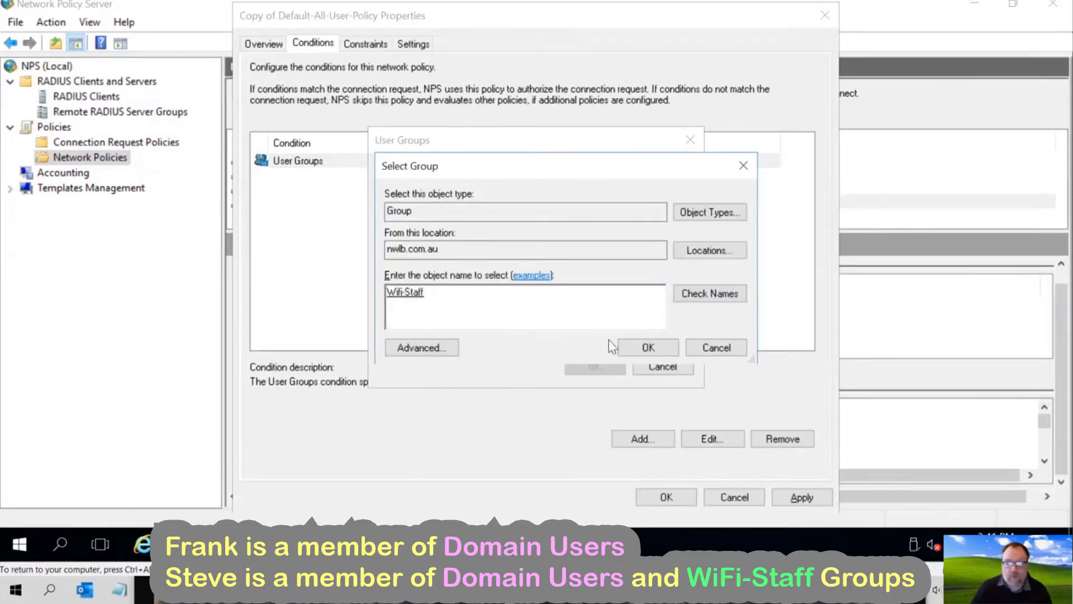
pyautogui.click(635, 351)
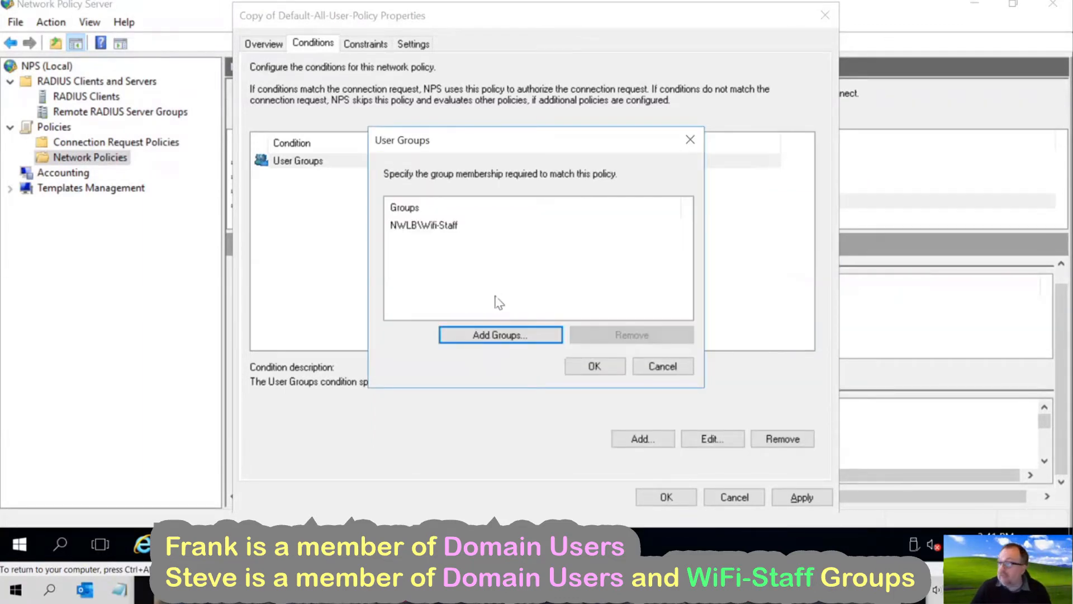
pyautogui.click(584, 367)
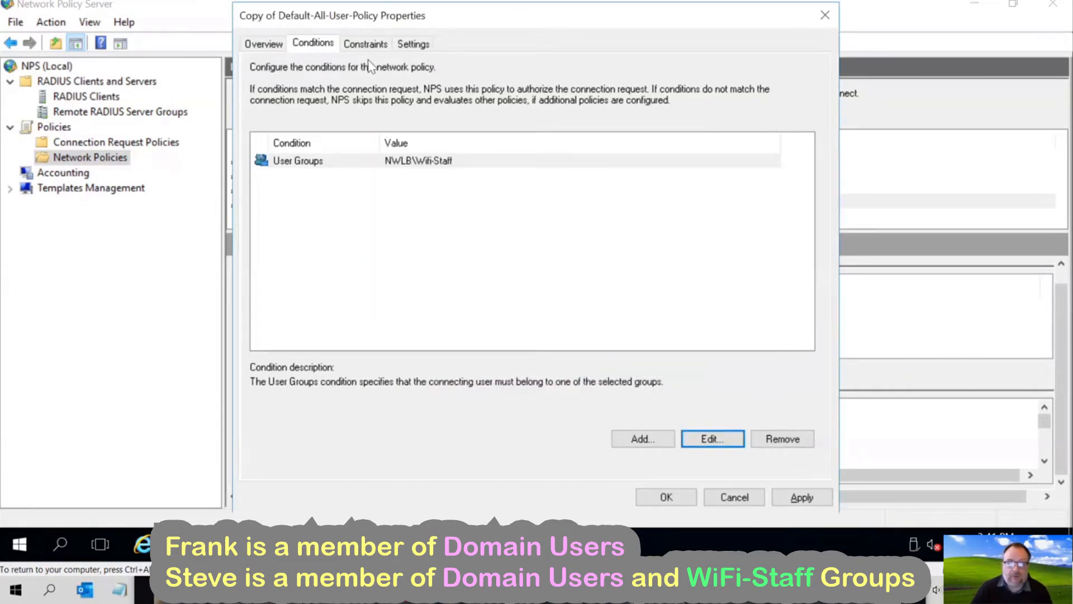
pyautogui.click(366, 44)
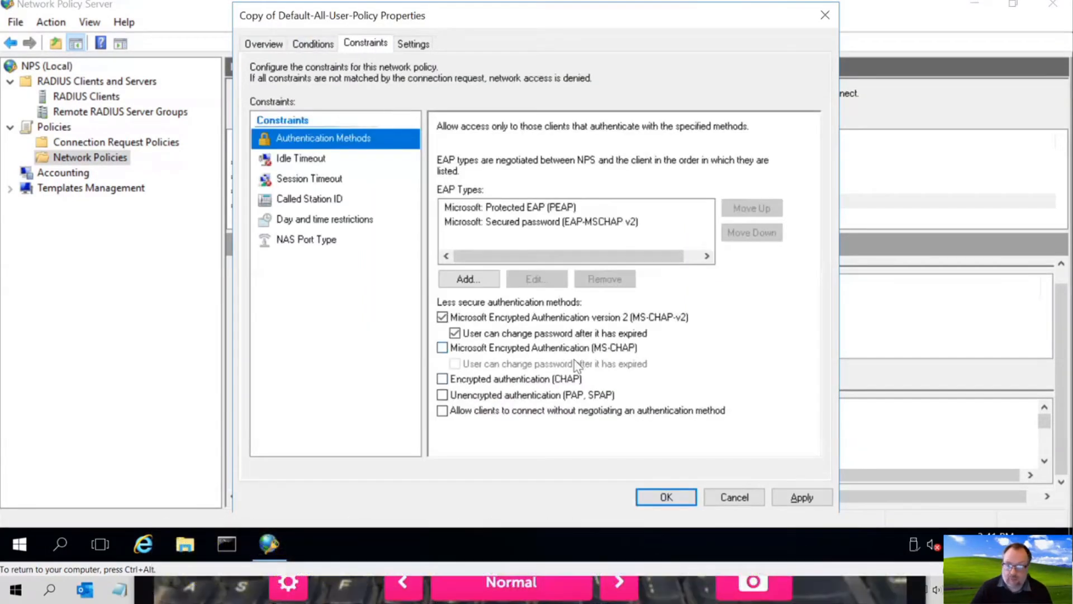
# - Pick Tunnel-Pvt-Group-ID from the policy's standard RADIUS attributes
pyautogui.click(413, 44)
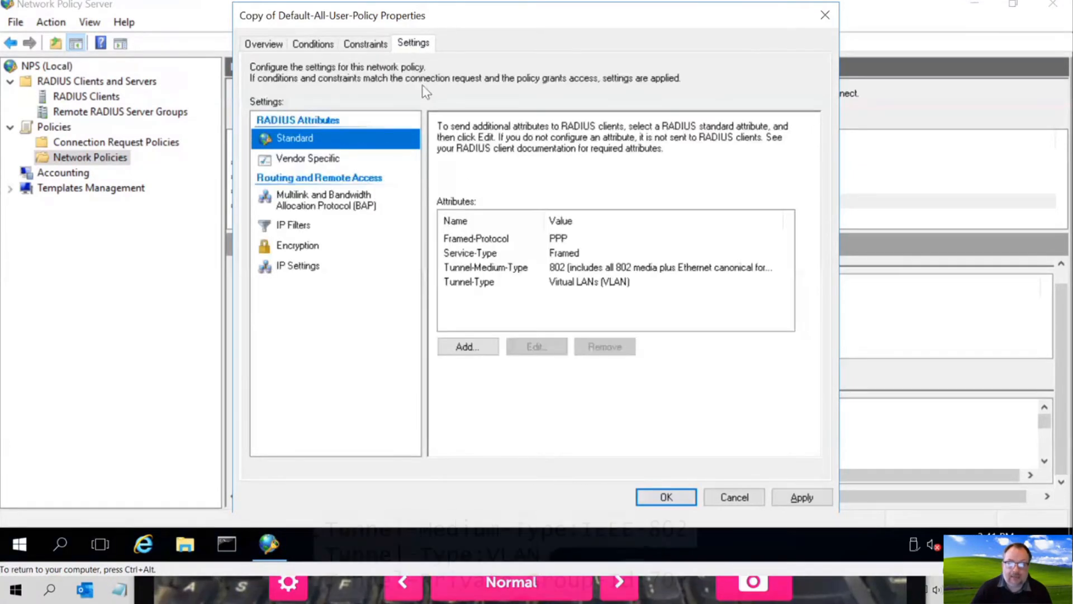
pyautogui.hotkey('ctrl', 'alt')
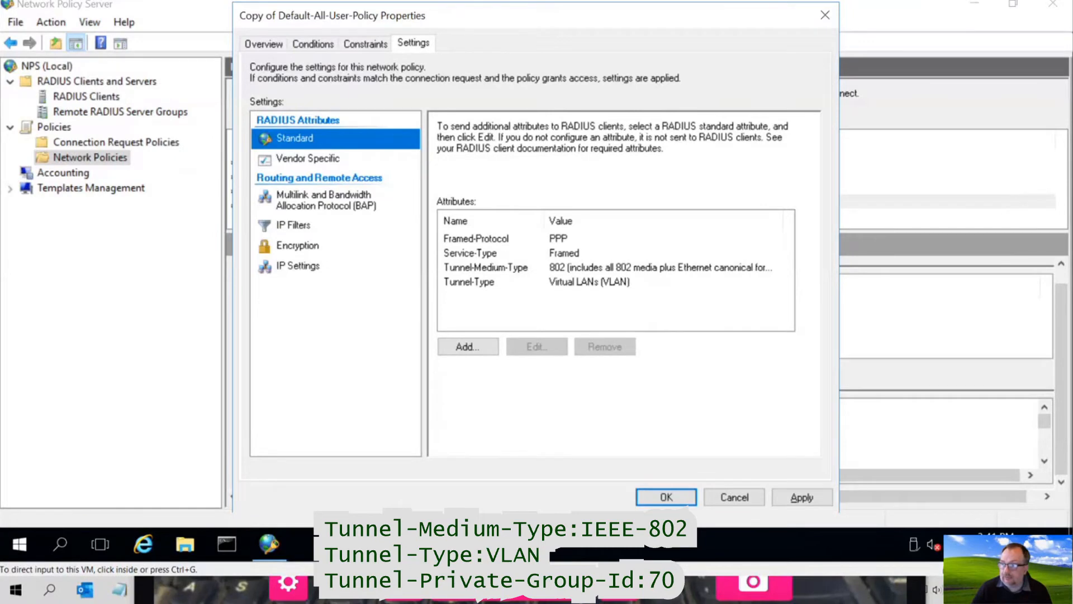
pyautogui.click(464, 353)
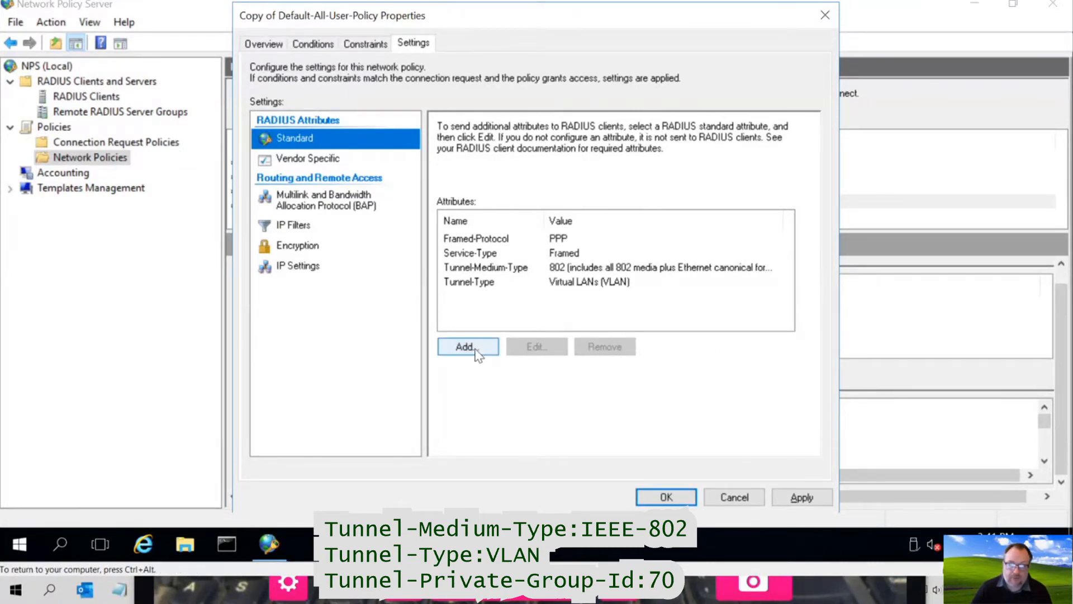
pyautogui.click(478, 349)
pyautogui.moveTo(760, 249); pyautogui.dragTo(764, 305)
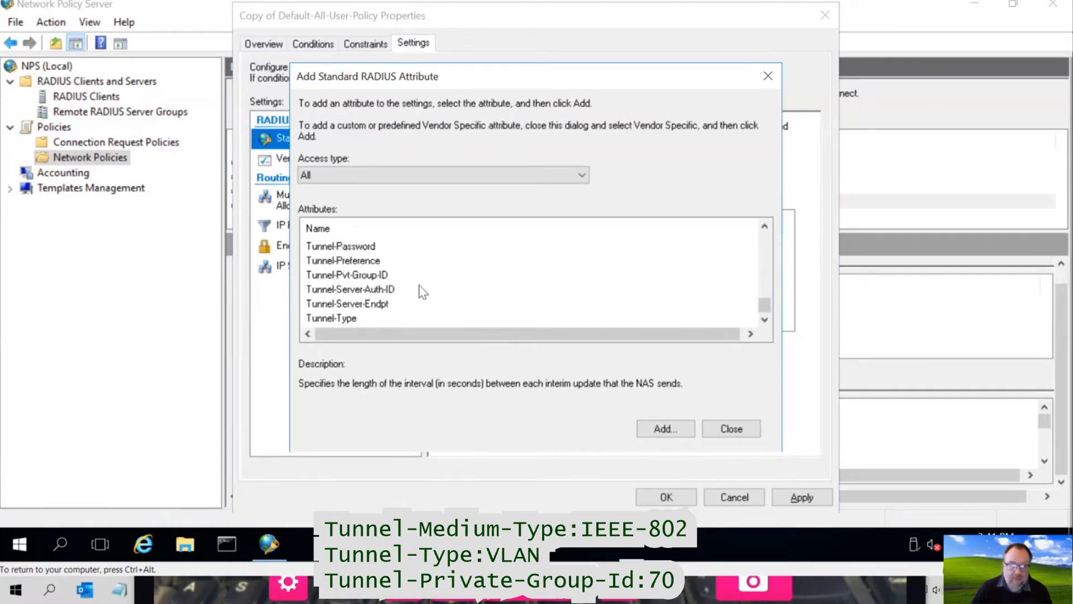
pyautogui.click(378, 276)
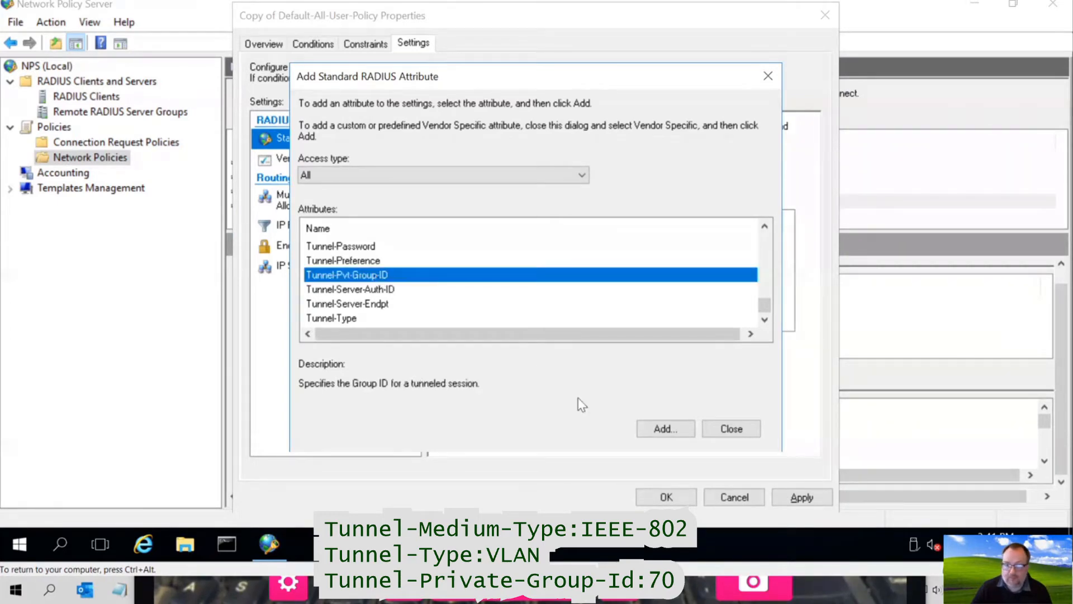
# - Give Tunnel-Pvt-Group-ID the value 70, then apply and close the policy properties
pyautogui.click(657, 430)
pyautogui.click(668, 255)
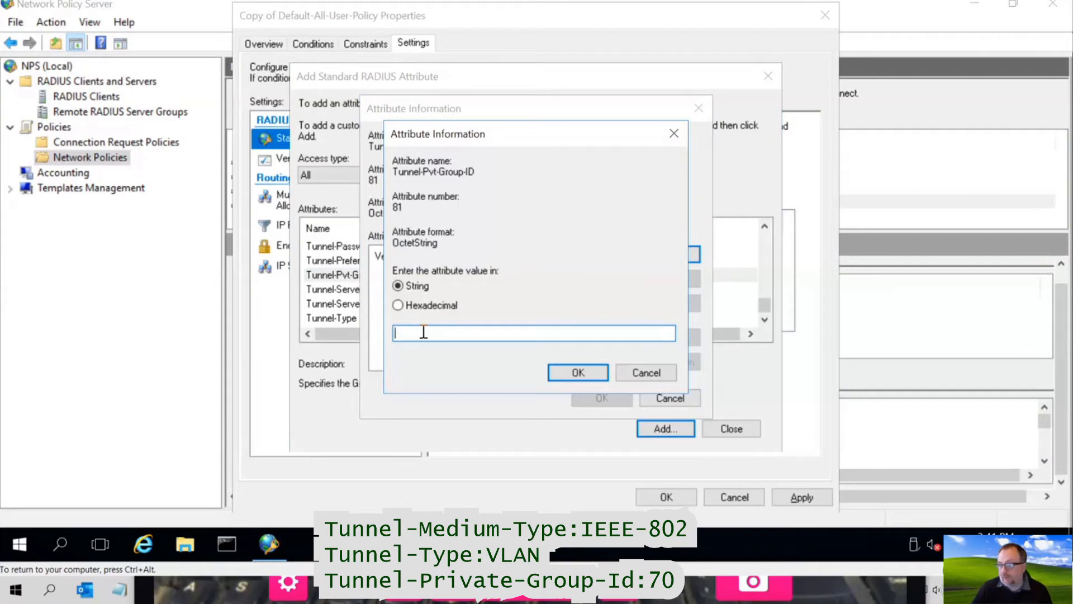
pyautogui.write('70')
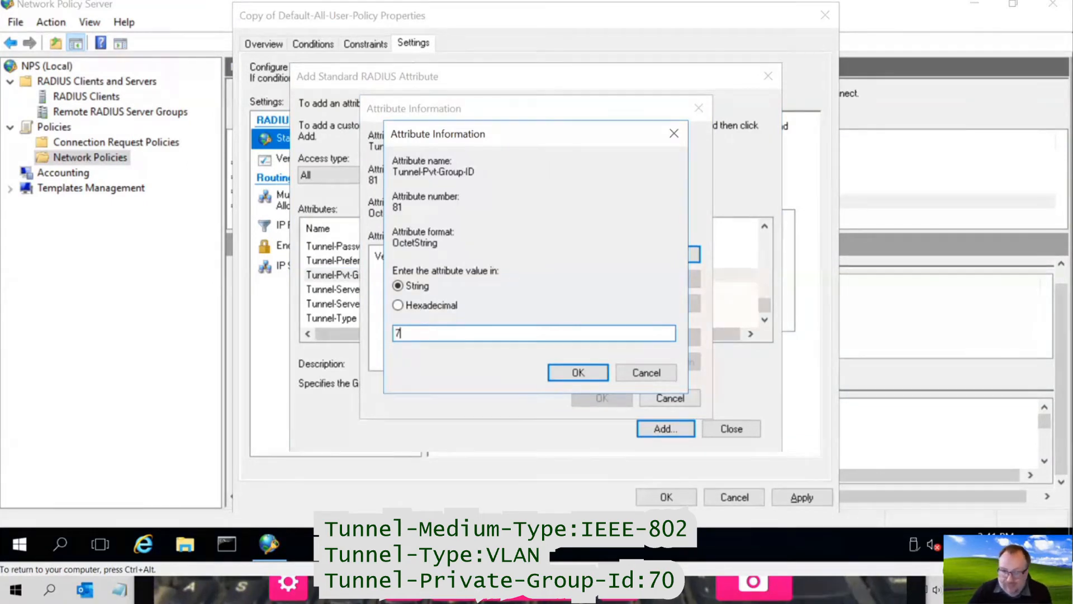
pyautogui.click(597, 379)
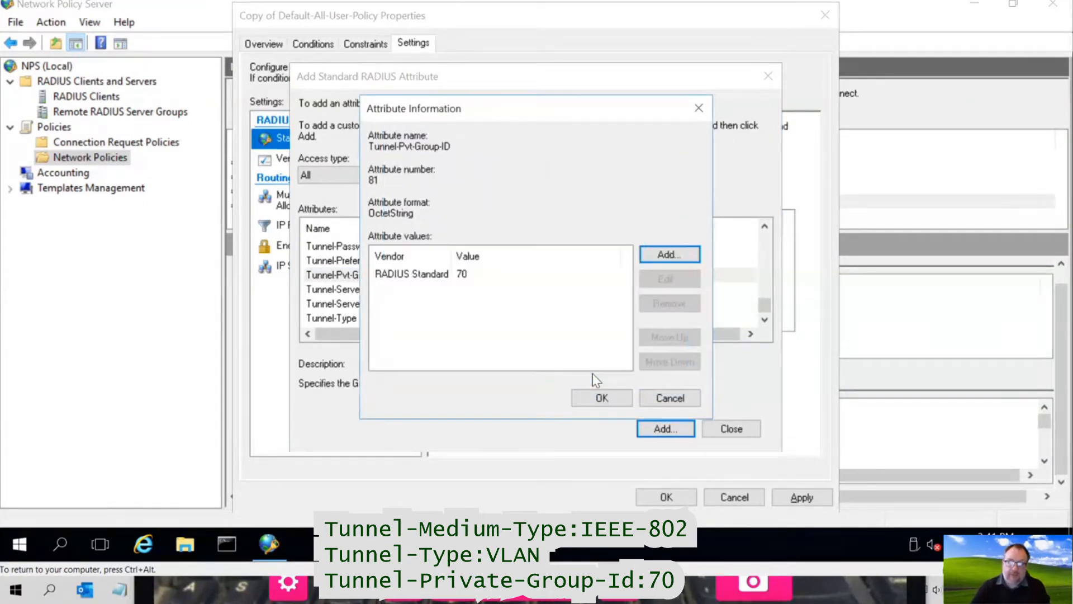
pyautogui.click(617, 398)
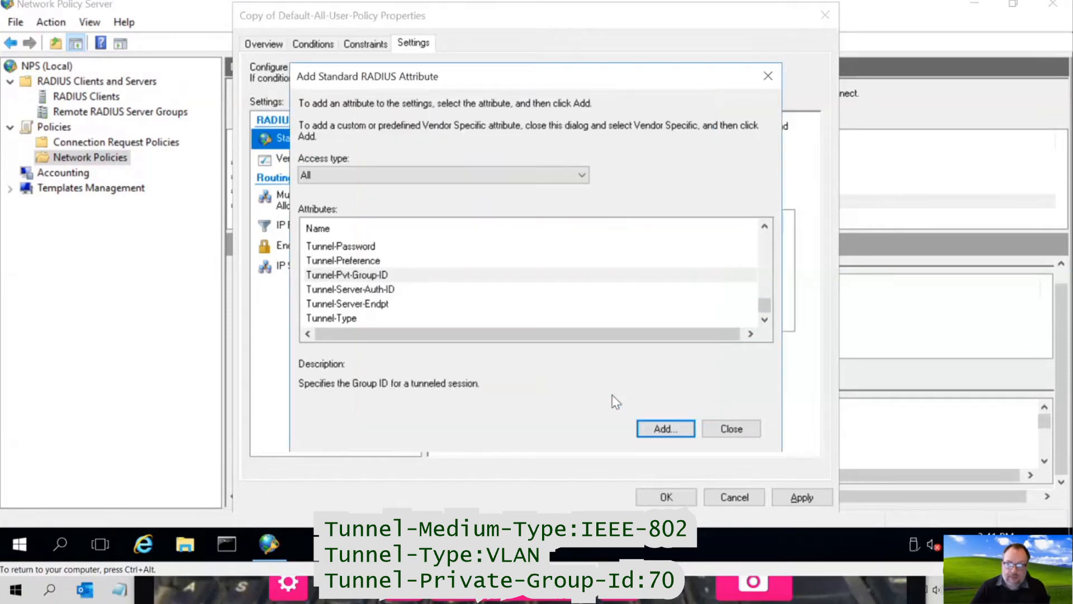
pyautogui.click(721, 429)
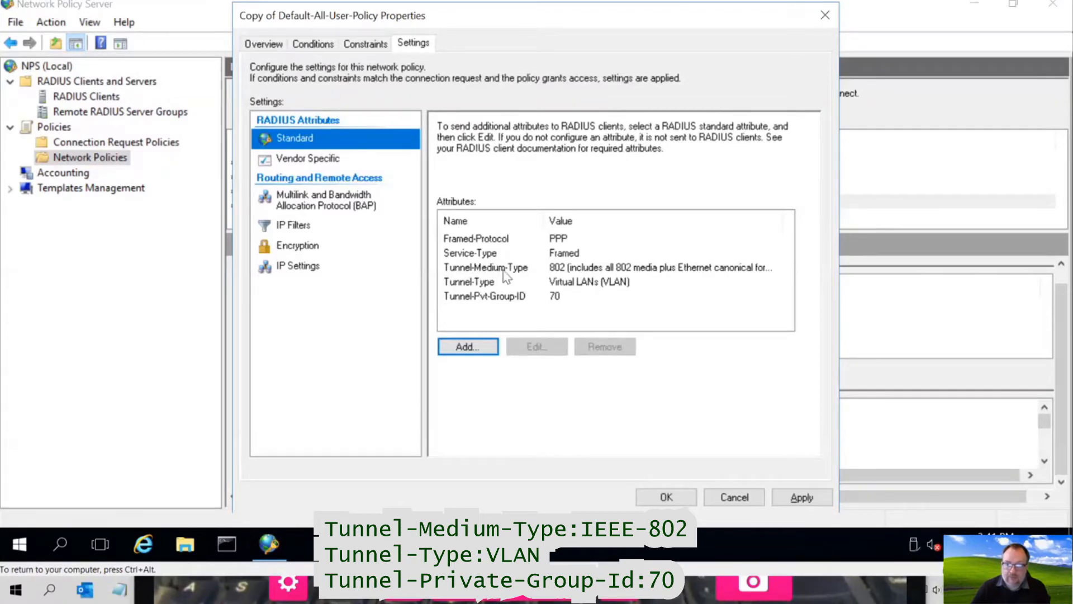
pyautogui.click(483, 299)
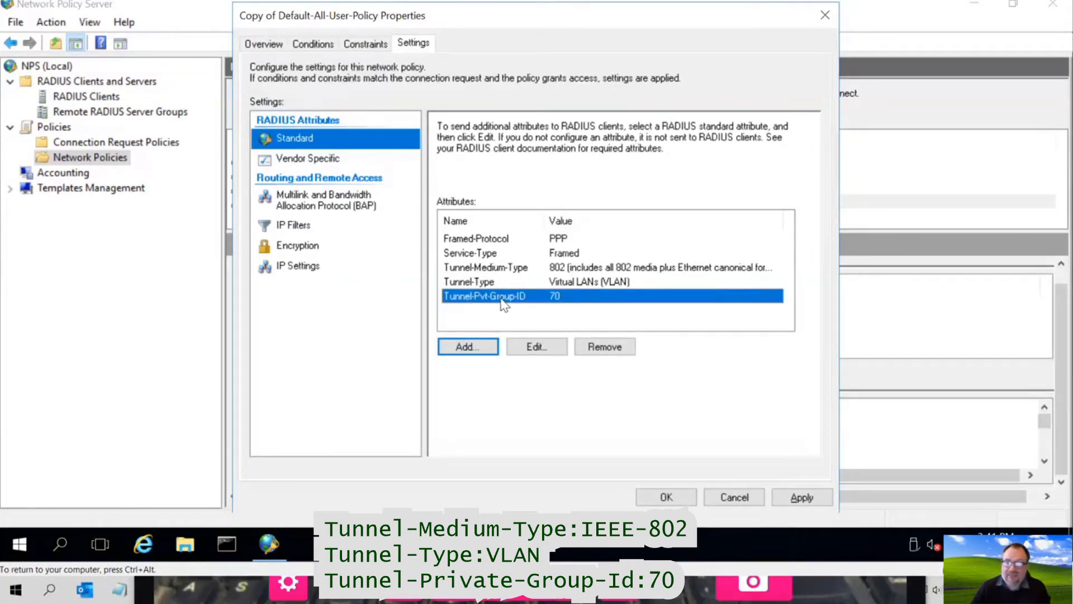
pyautogui.click(789, 497)
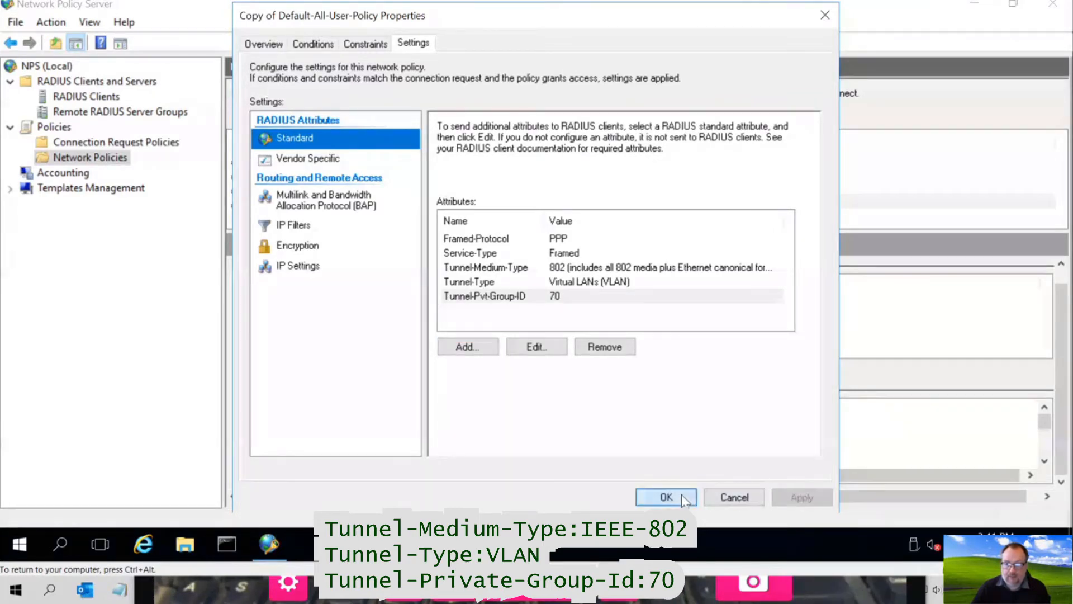
pyautogui.click(666, 496)
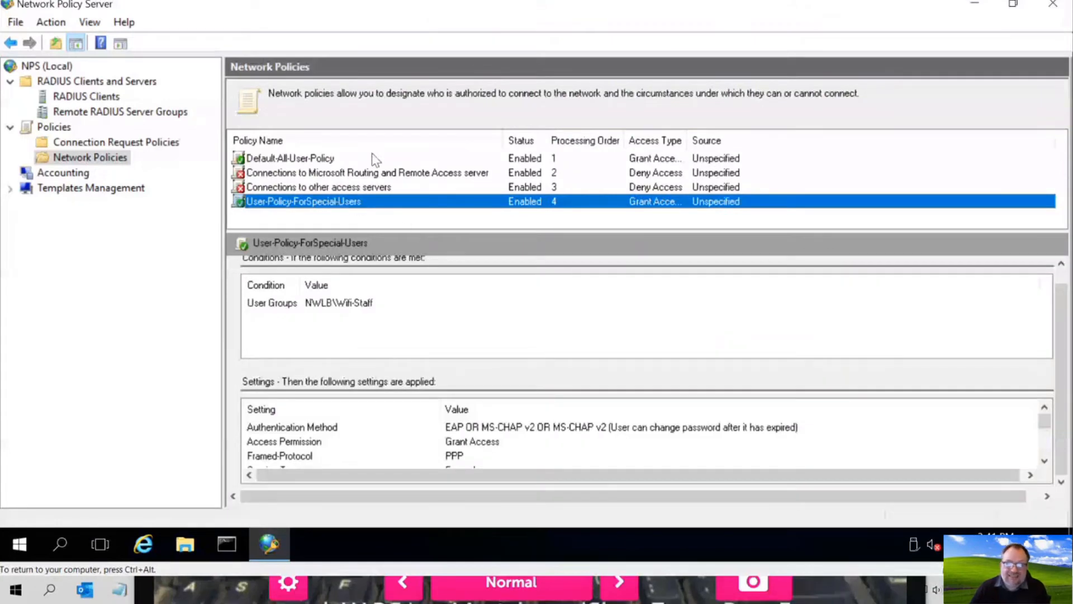
# - Move User-Policy-ForSpecial-Users up to processing order 1
pyautogui.rightClick(344, 205)
pyautogui.click(363, 215)
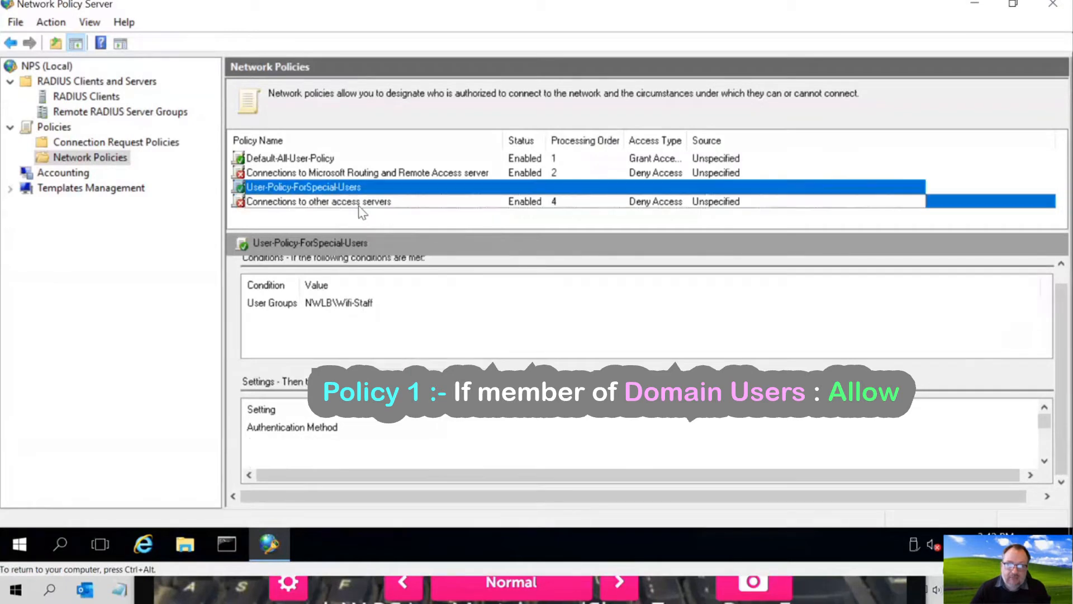
pyautogui.rightClick(344, 186)
pyautogui.click(357, 199)
pyautogui.rightClick(355, 175)
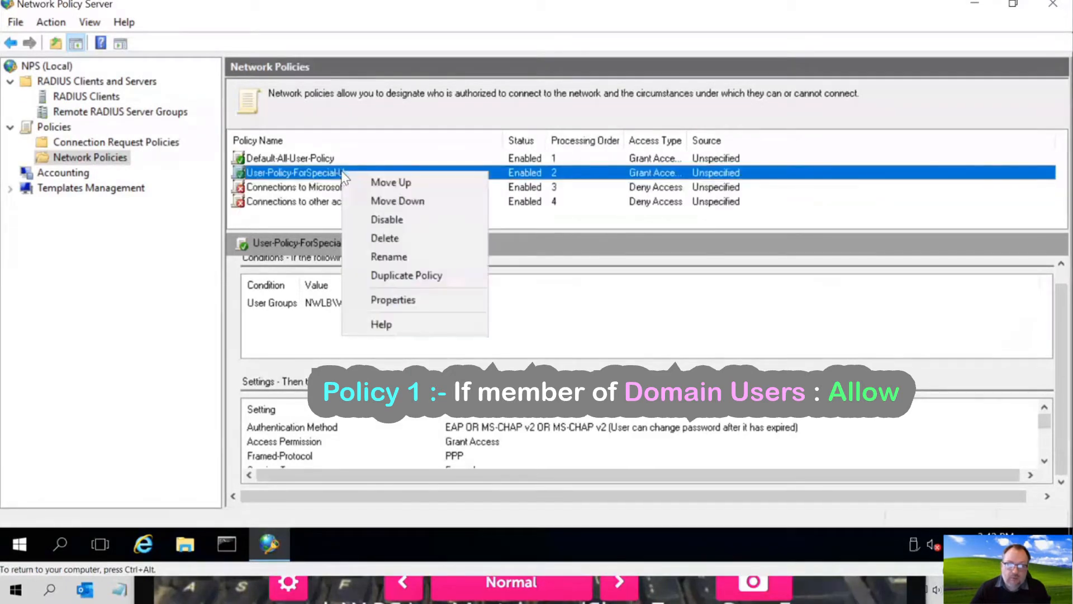
pyautogui.click(358, 182)
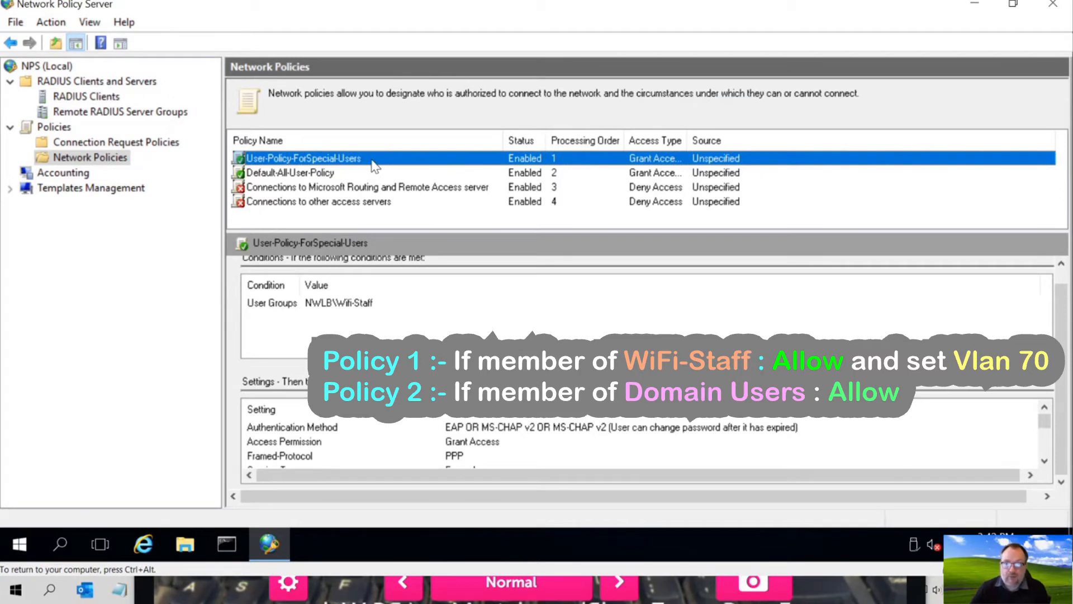
# - Review both policies' details, then switch away from Network Policy Server to the webcam window
pyautogui.click(317, 175)
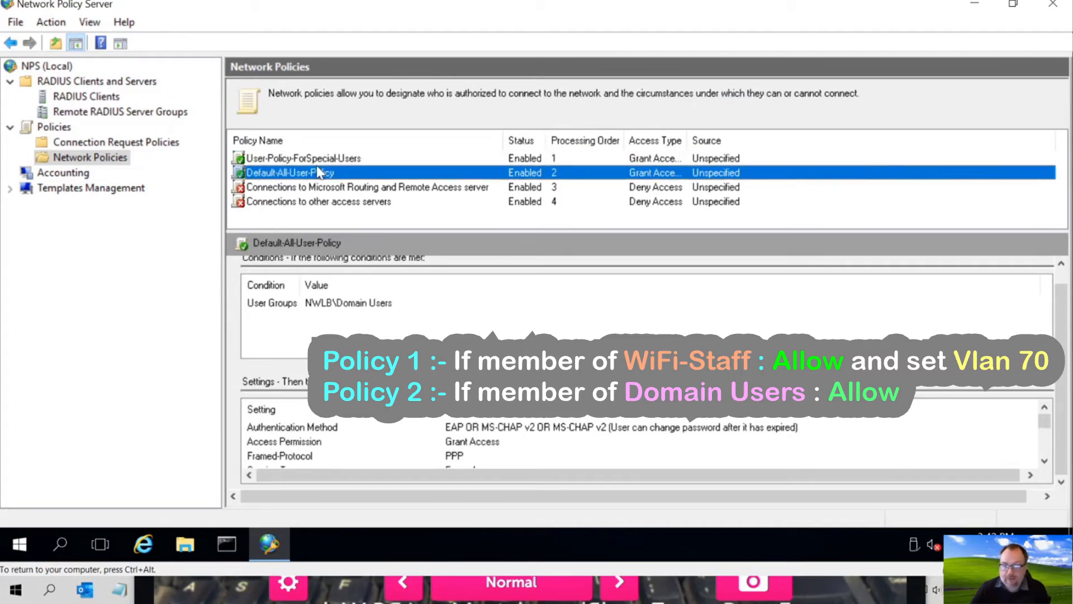
pyautogui.click(321, 158)
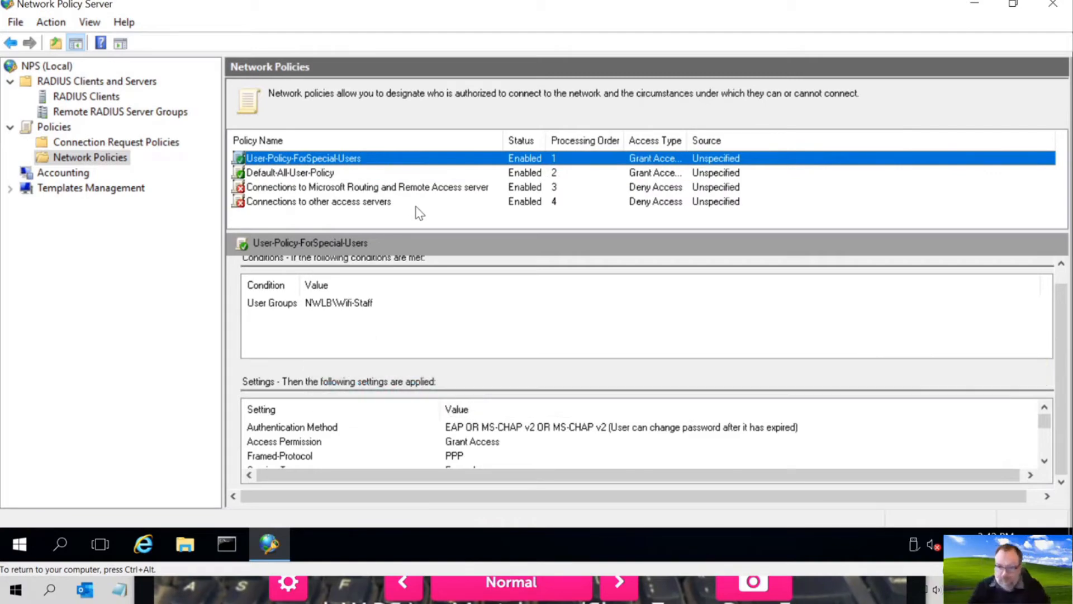
pyautogui.click(819, 593)
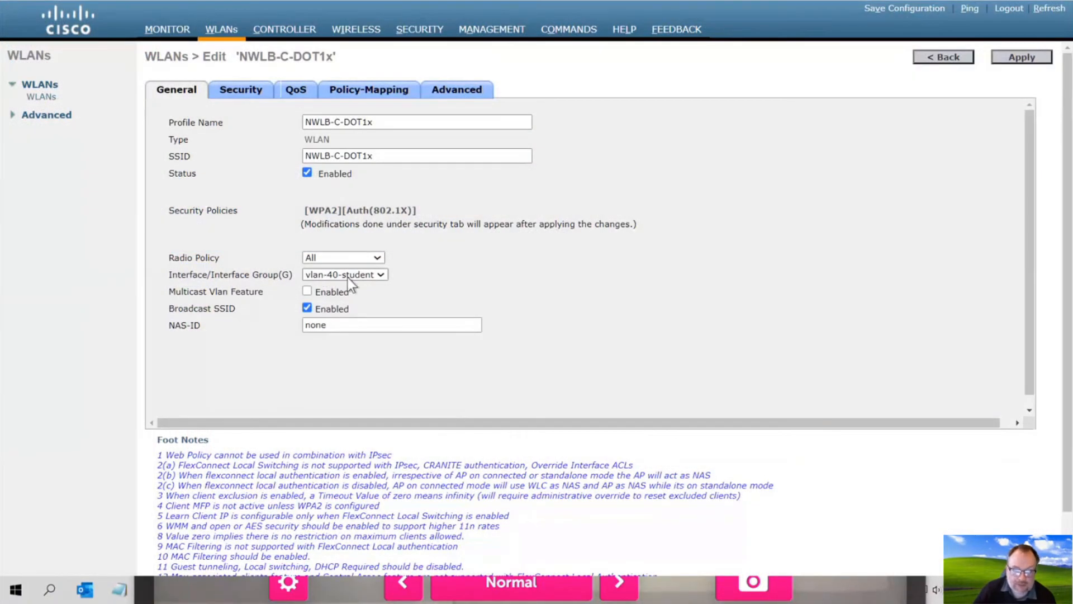
# - Enable Allow AAA Override on the NWLB-C-DOT1x Advanced tab and apply, accepting the interruption warning
pyautogui.click(457, 93)
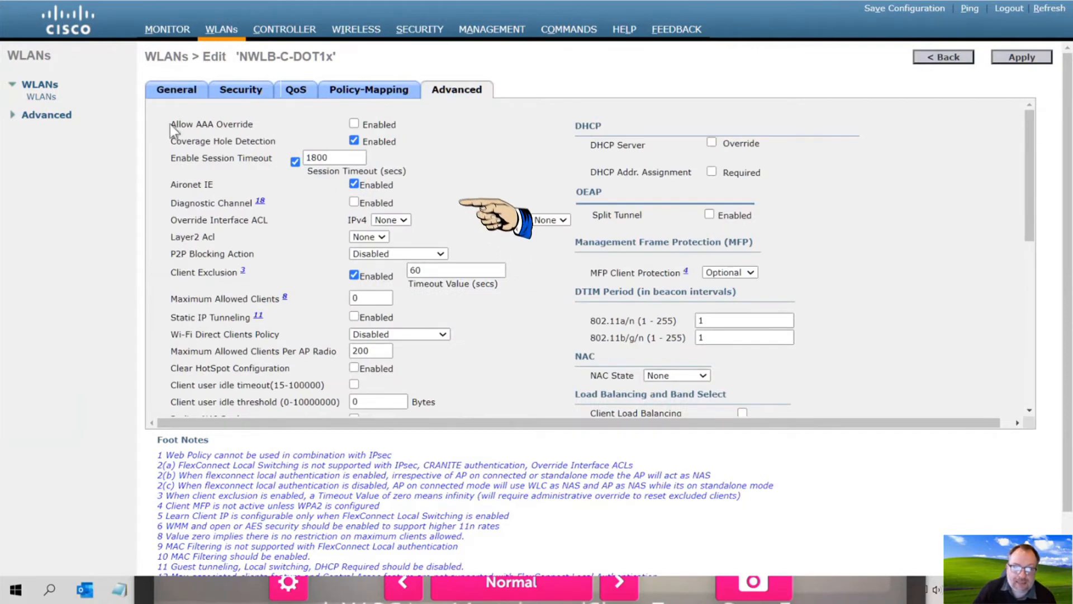
pyautogui.moveTo(172, 125); pyautogui.dragTo(253, 128)
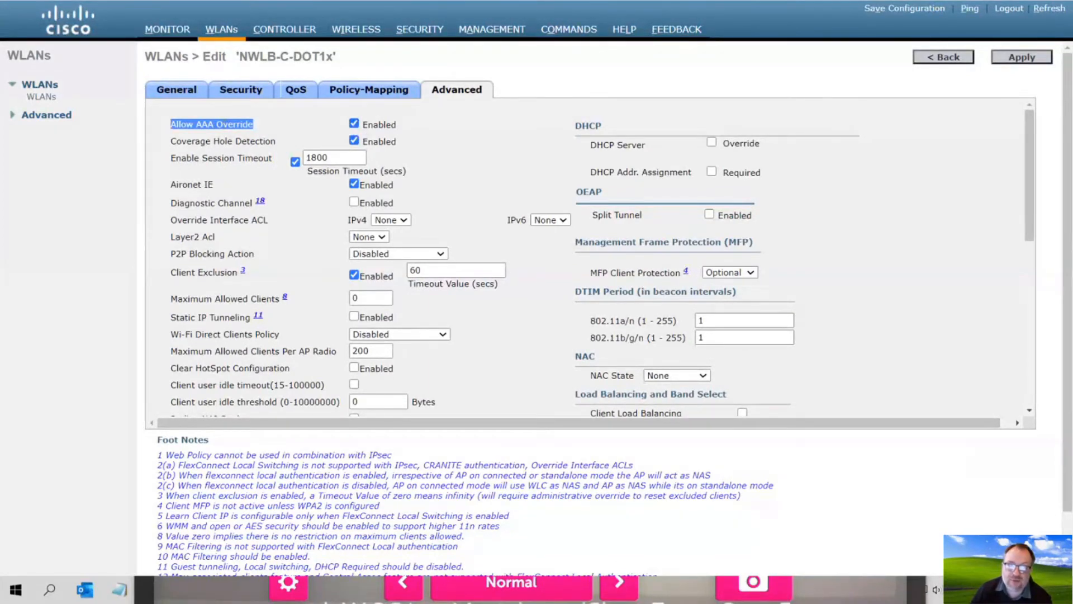
pyautogui.tripleClick(222, 125)
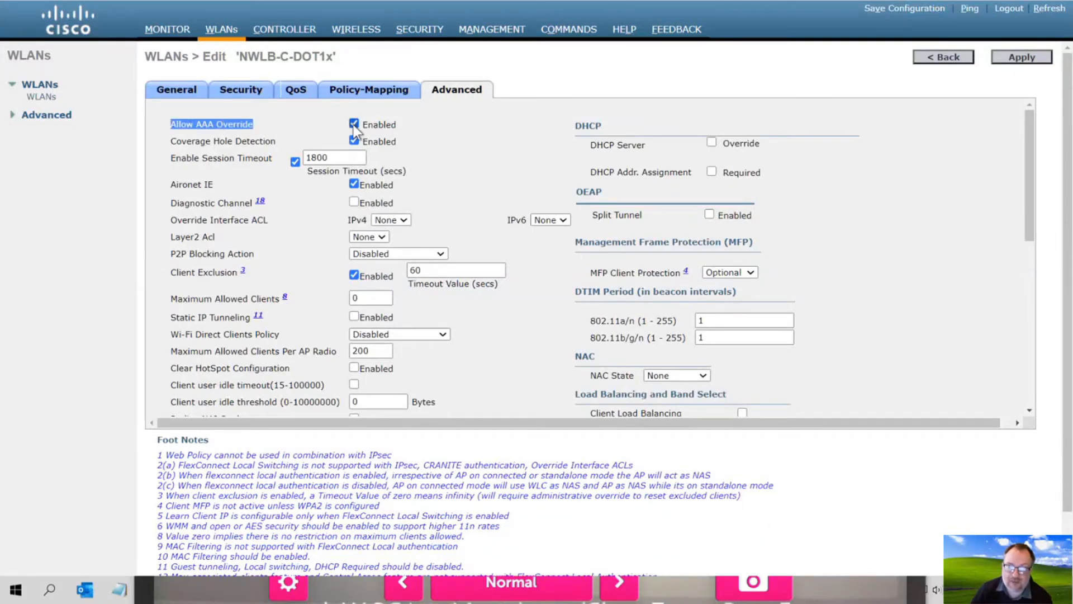
pyautogui.click(1020, 57)
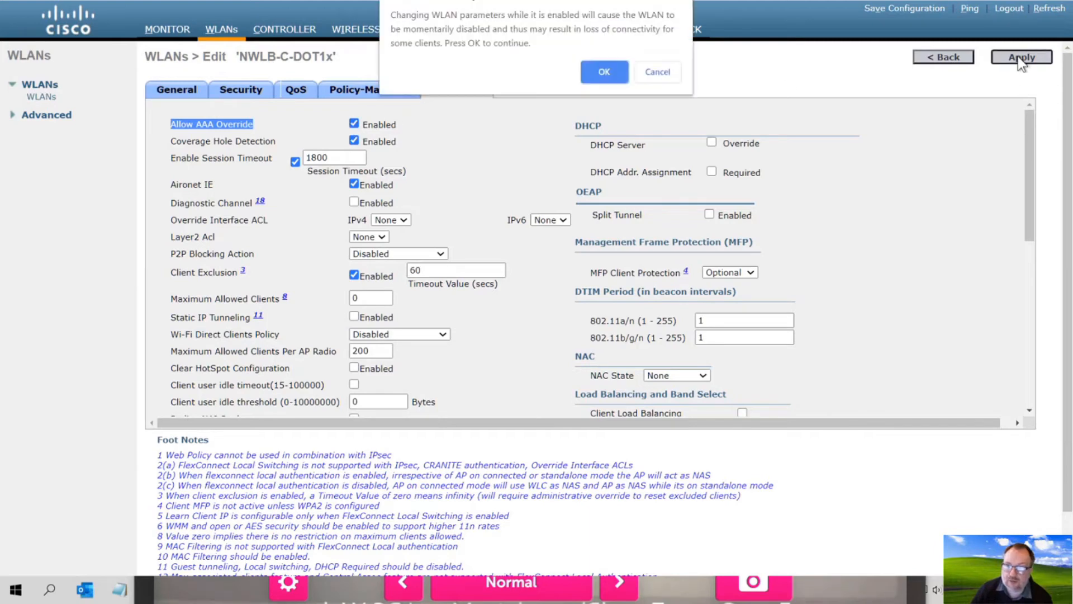
pyautogui.click(600, 75)
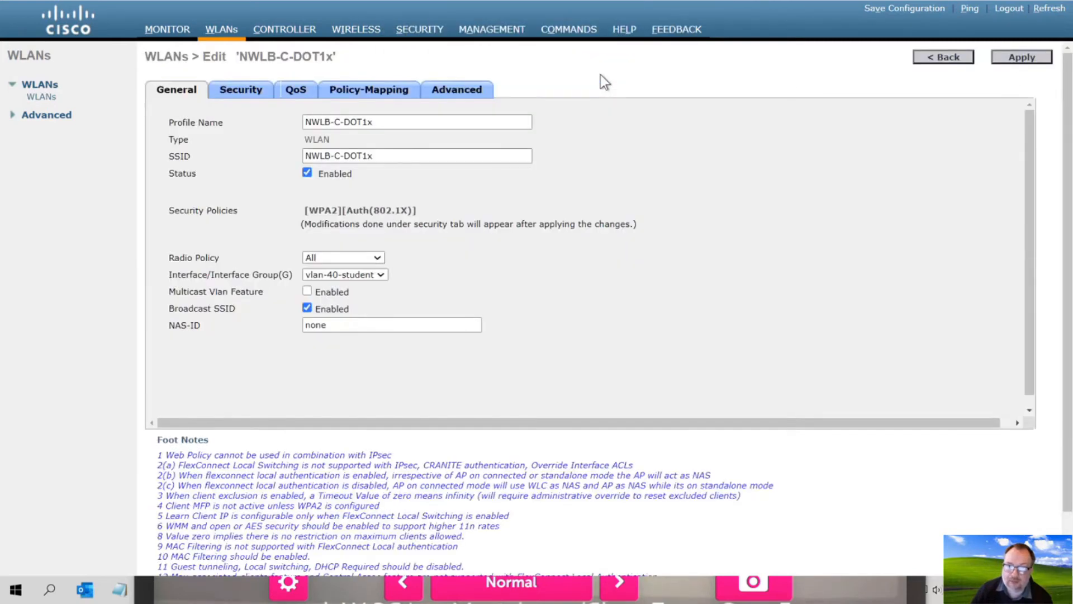
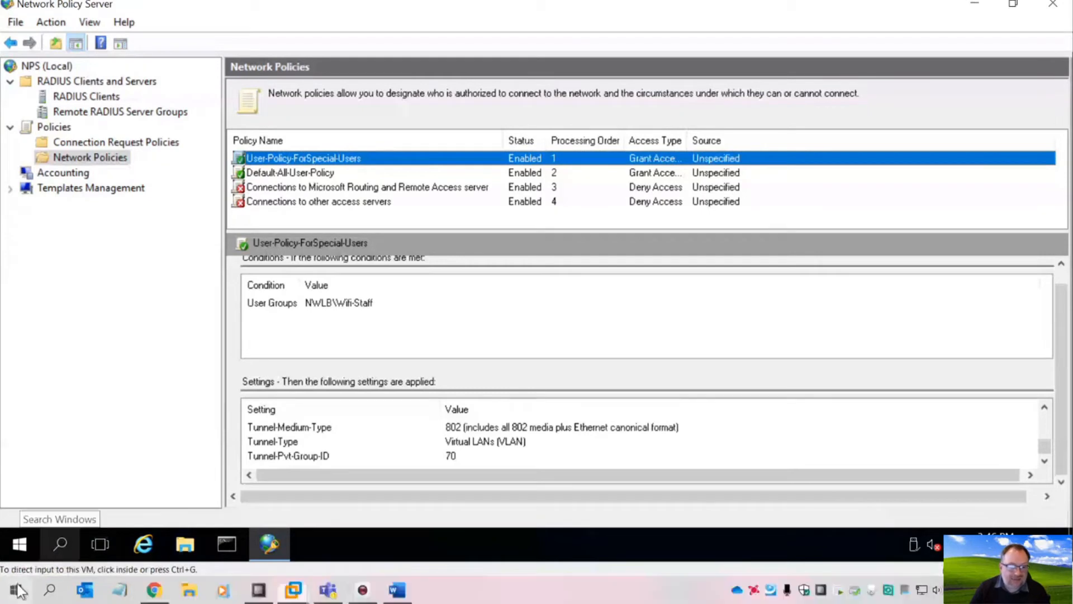
# - Switch to Chrome's Meraki Dashboard and open the access control settings for SSID NWLB-M-PSK
pyautogui.click(19, 590)
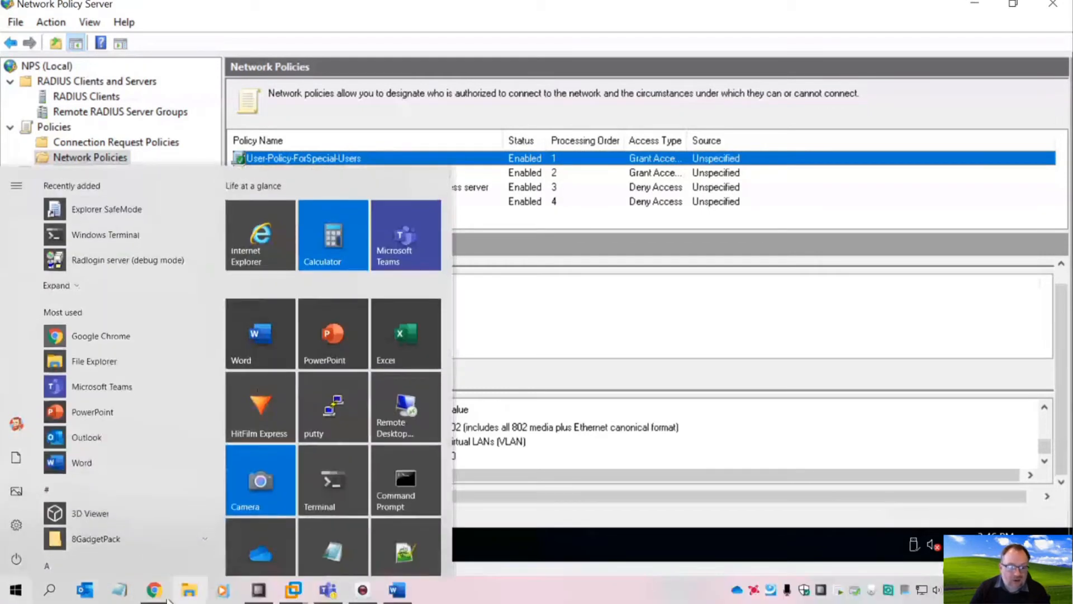
pyautogui.click(153, 594)
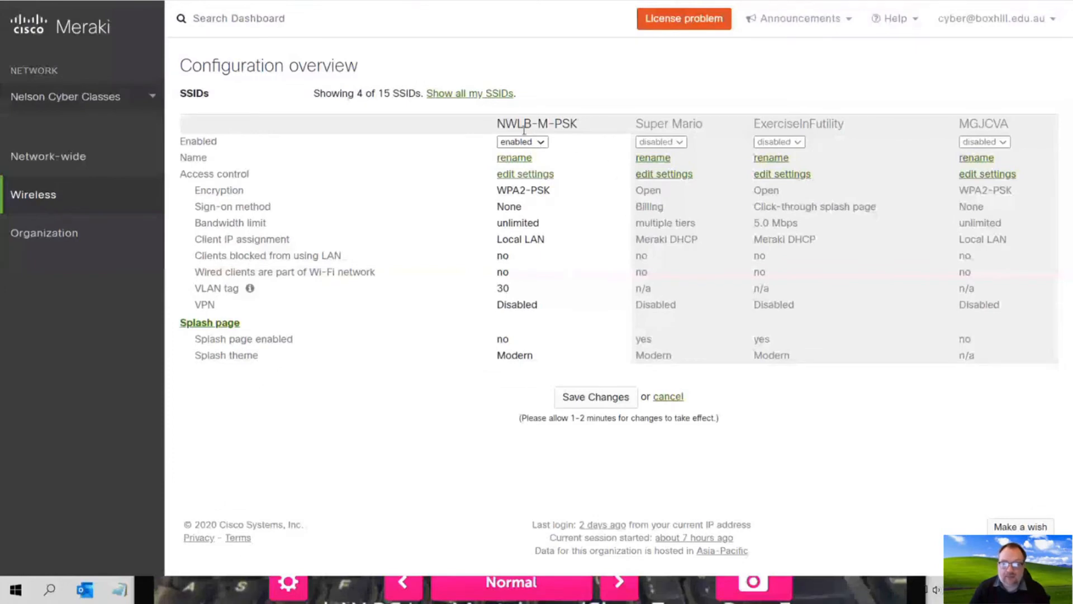
pyautogui.click(518, 175)
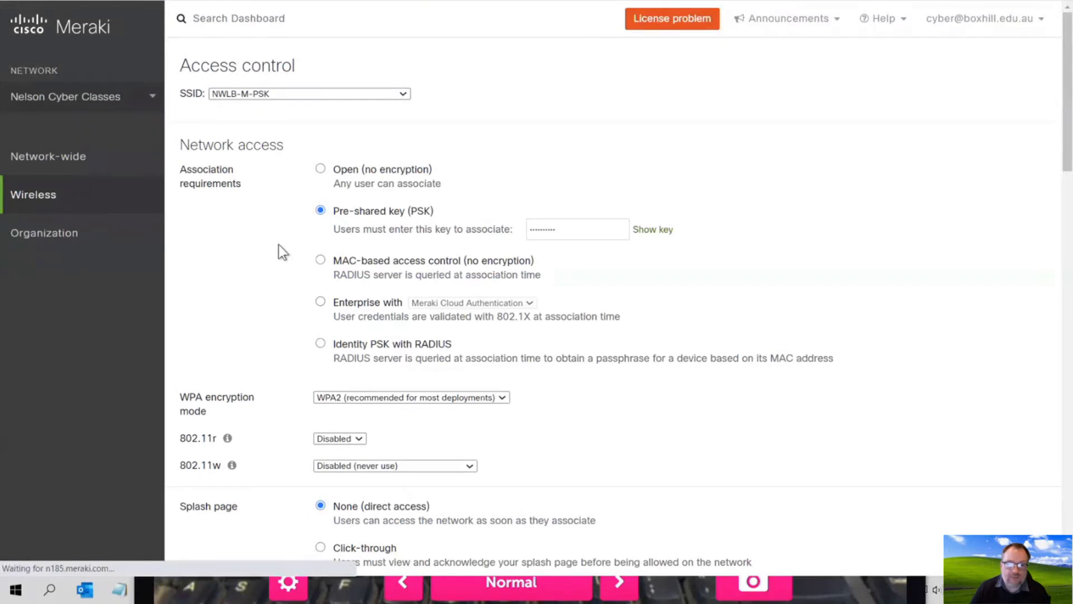
# - Rename SSID NWLB-M-PSK to NWLB-M-Dot1X, save, and reopen its access control page
pyautogui.click(330, 221)
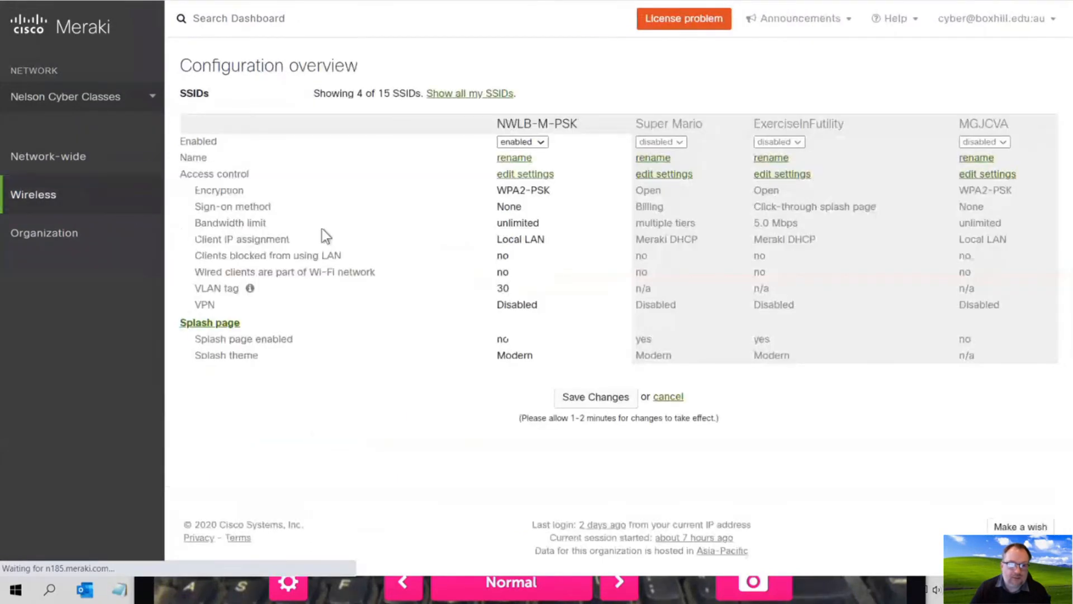
pyautogui.click(517, 159)
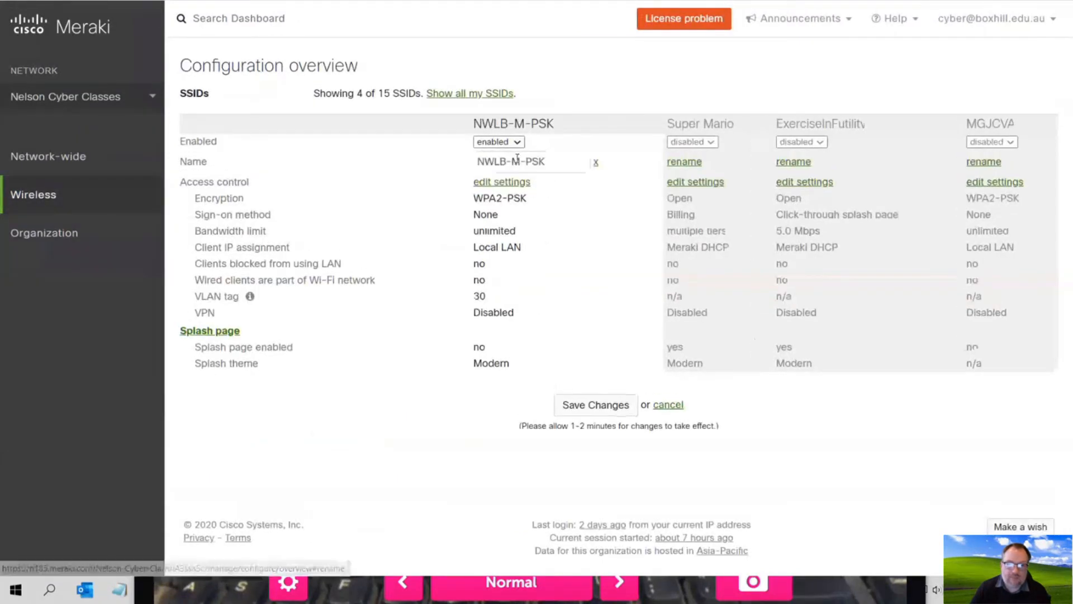
pyautogui.moveTo(524, 163); pyautogui.dragTo(554, 162)
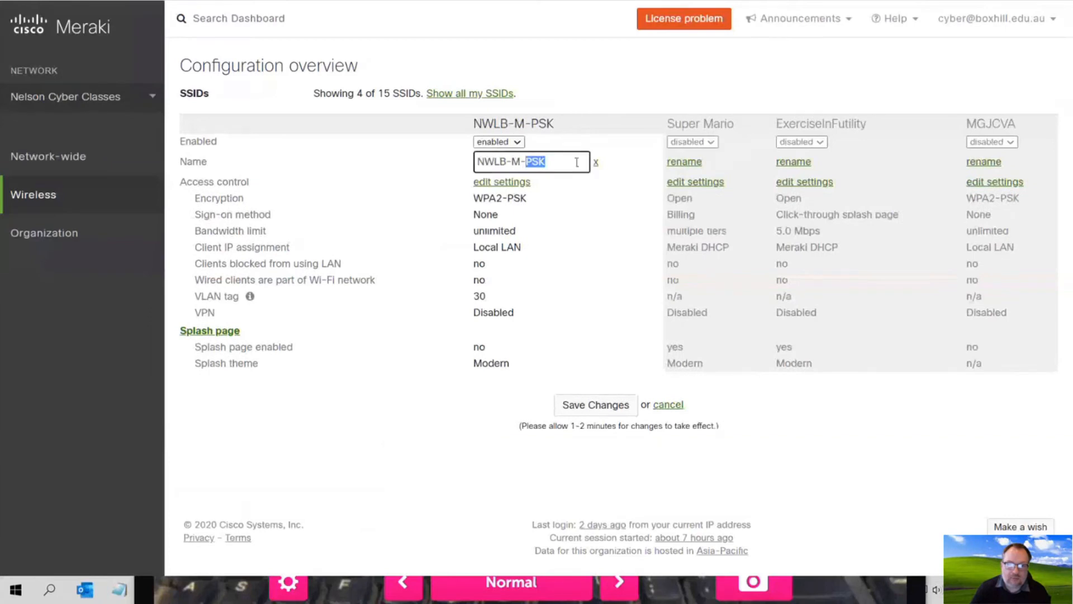
pyautogui.write('D')
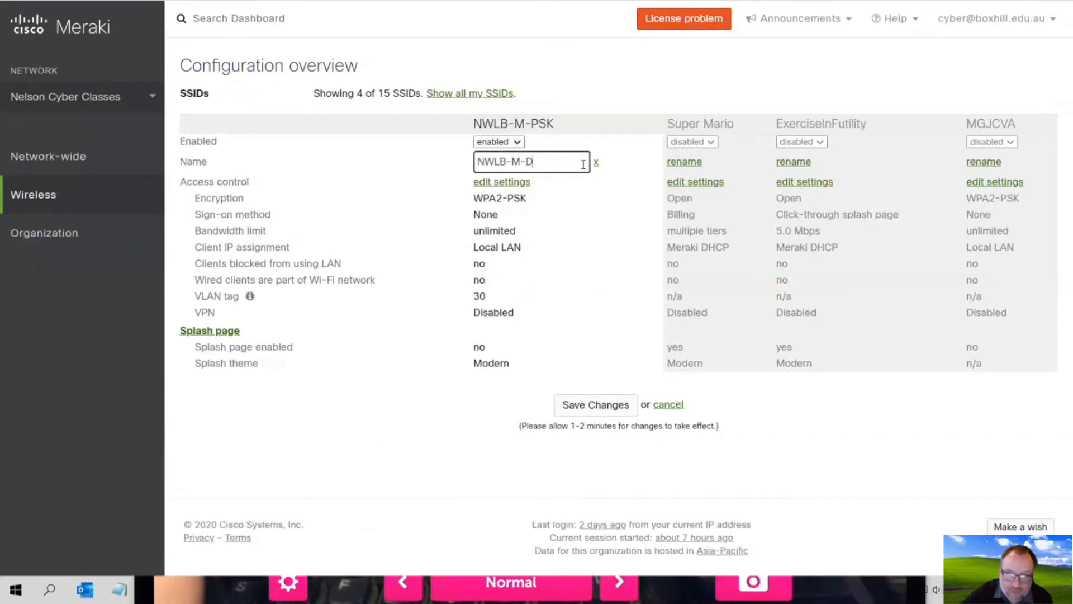
pyautogui.write('ot1')
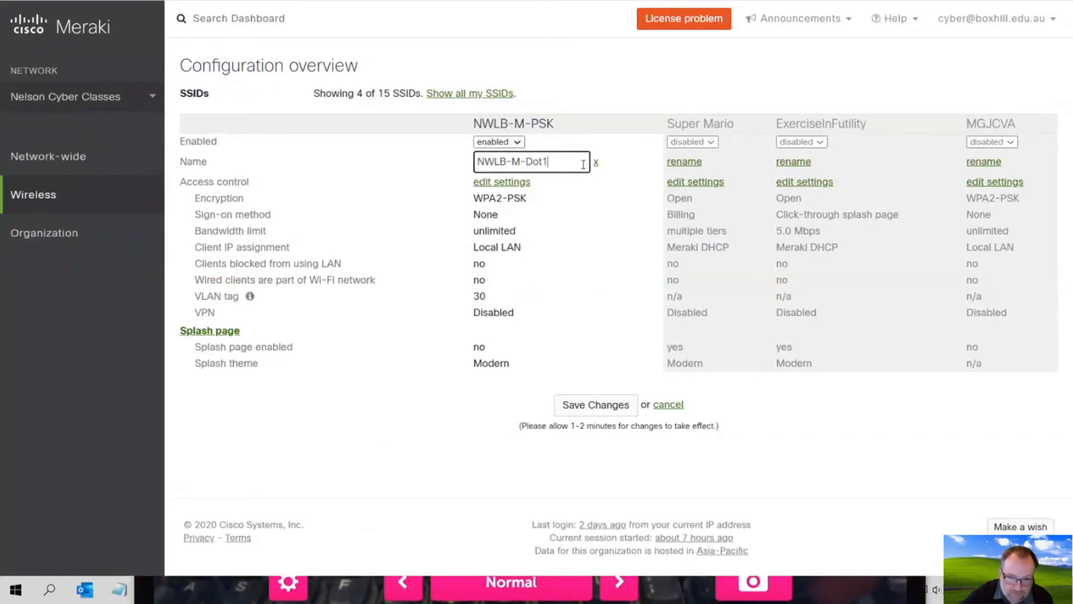
pyautogui.write('X')
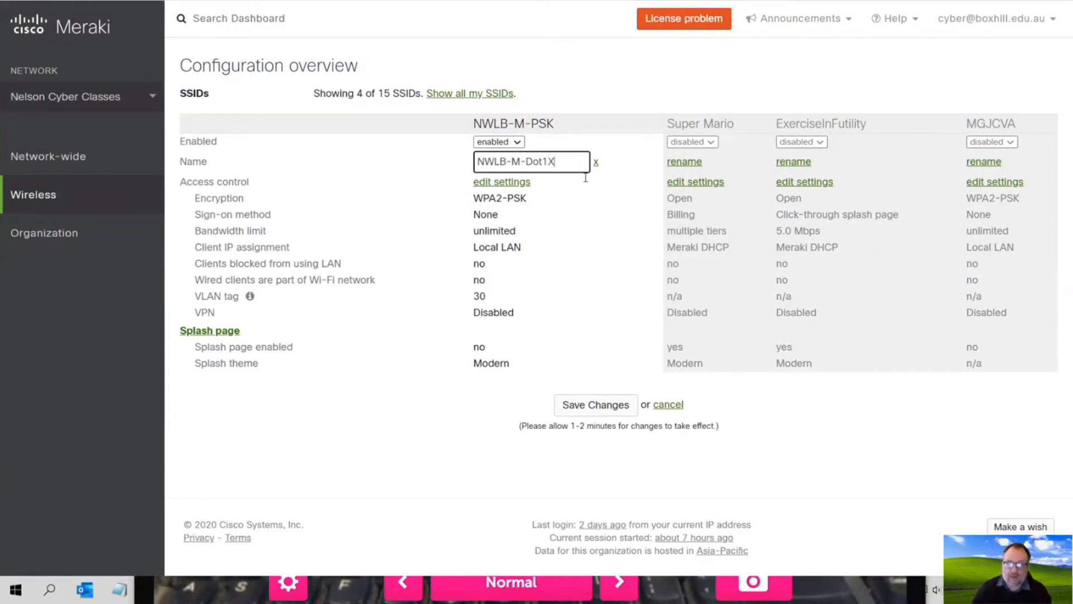
pyautogui.click(585, 408)
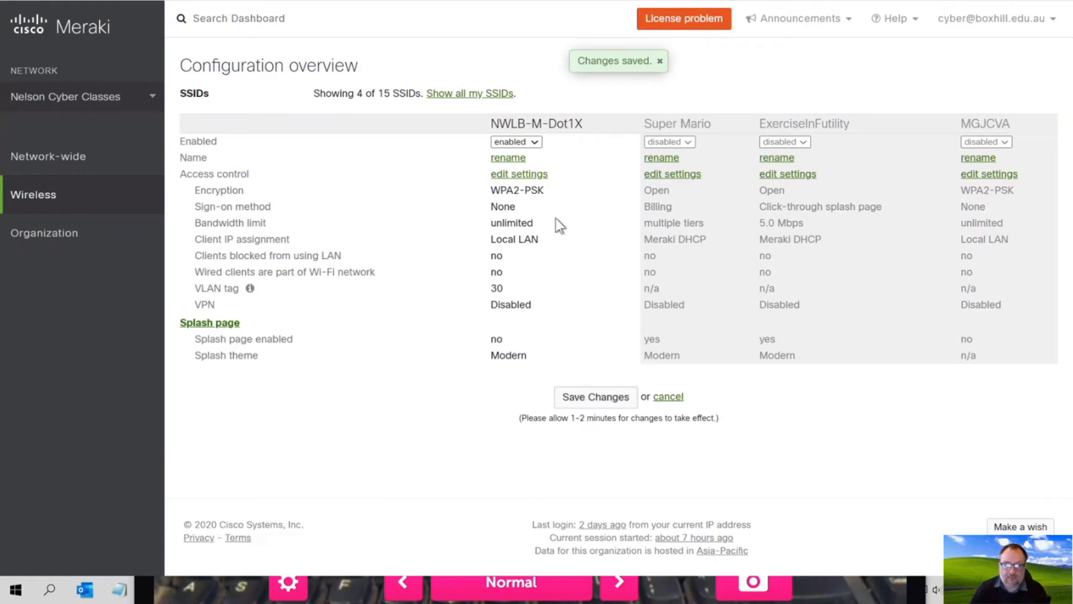
pyautogui.click(521, 175)
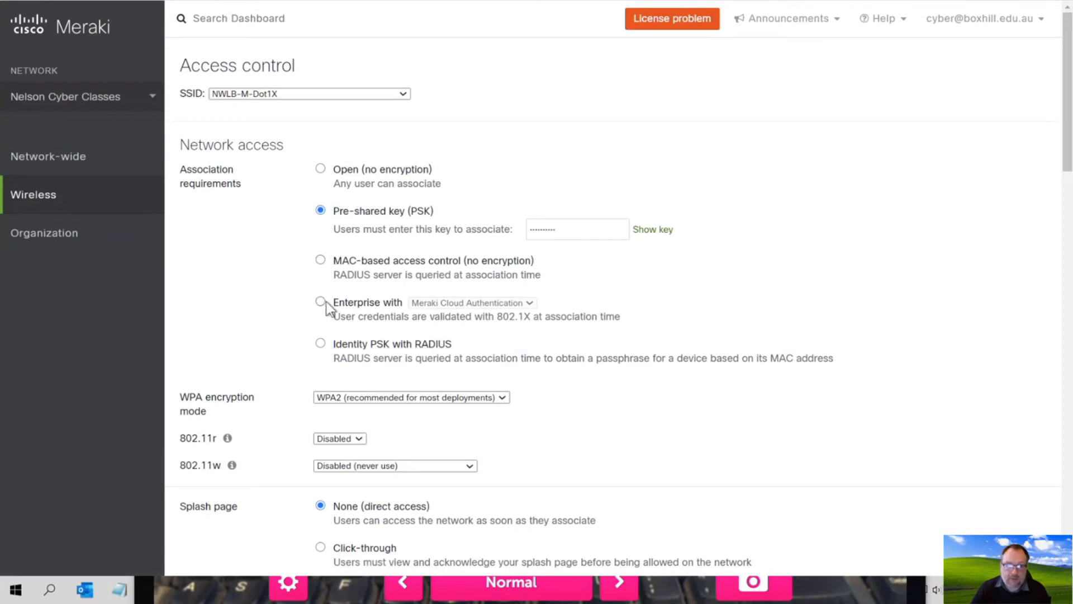
# - Set NWLB-M-Dot1X authentication to Enterprise with my RADIUS server (192.168.80.20, port 1812)
pyautogui.click(322, 302)
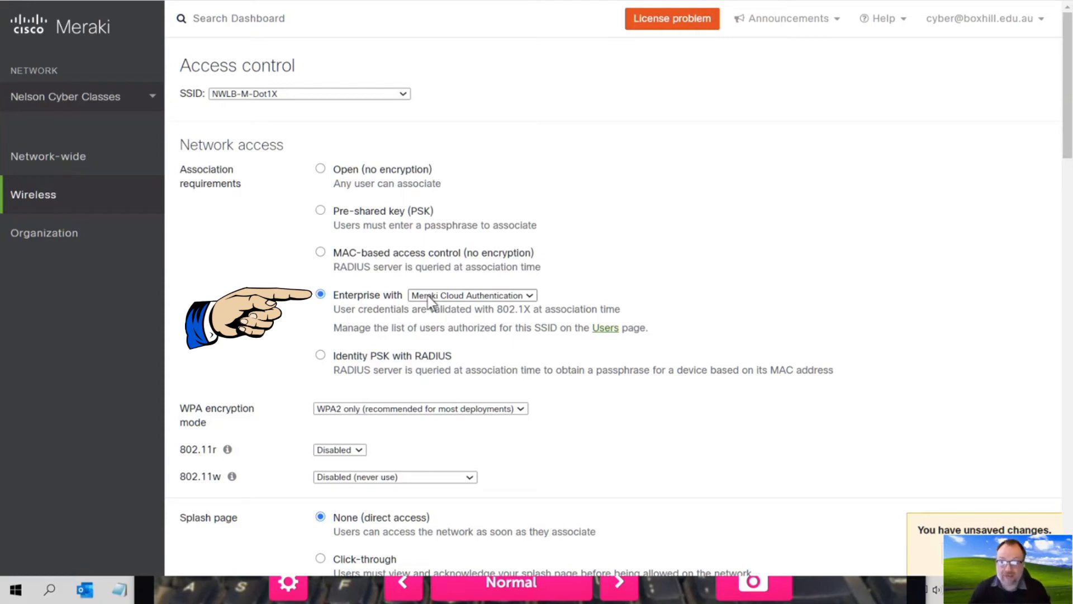
pyautogui.click(428, 296)
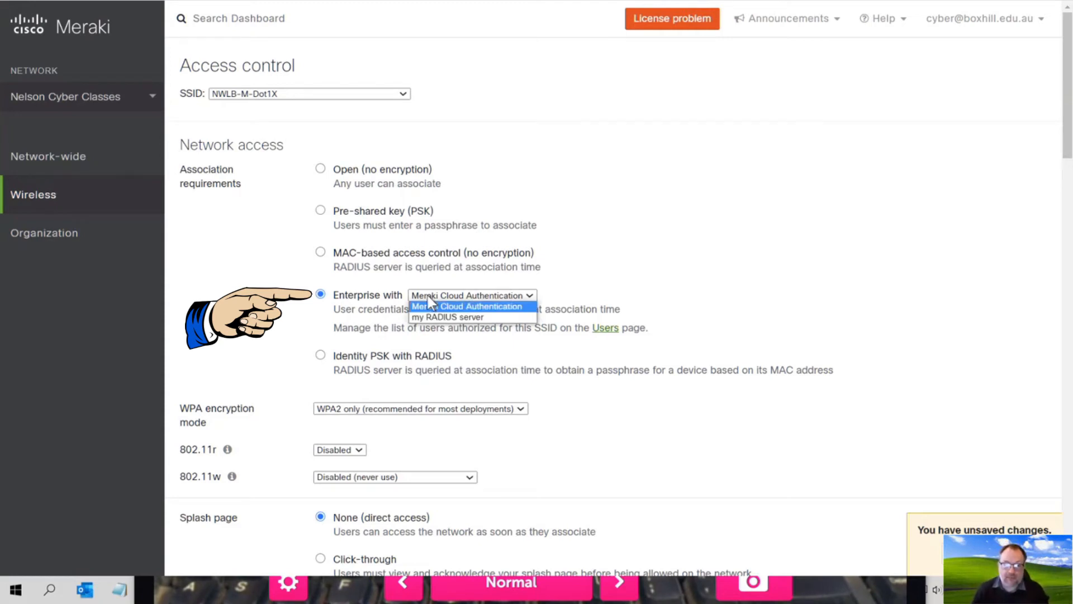
pyautogui.click(436, 317)
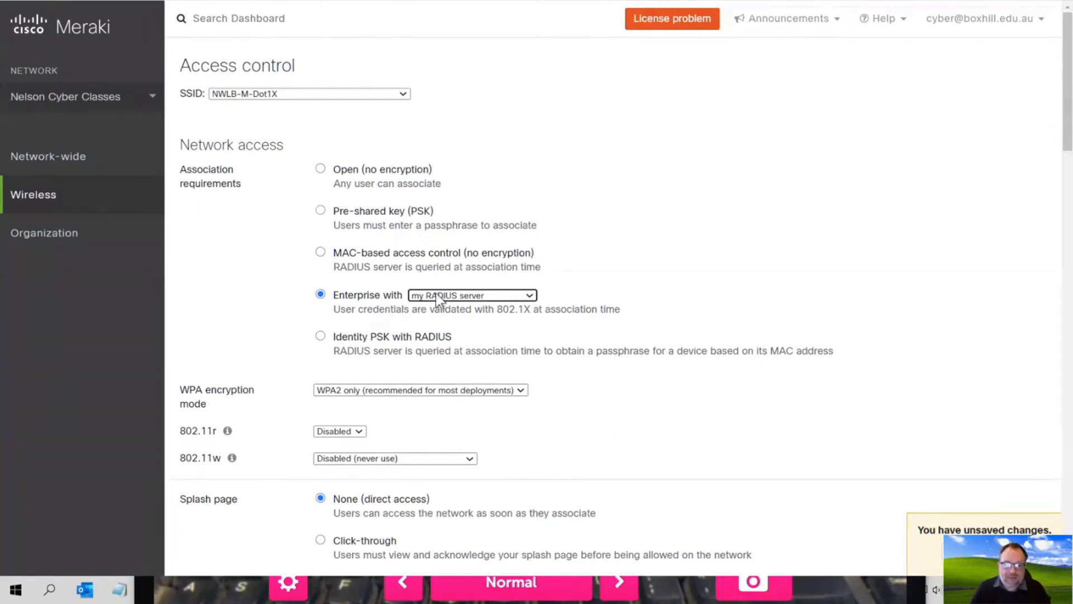
pyautogui.scroll(-6, 556, 348)
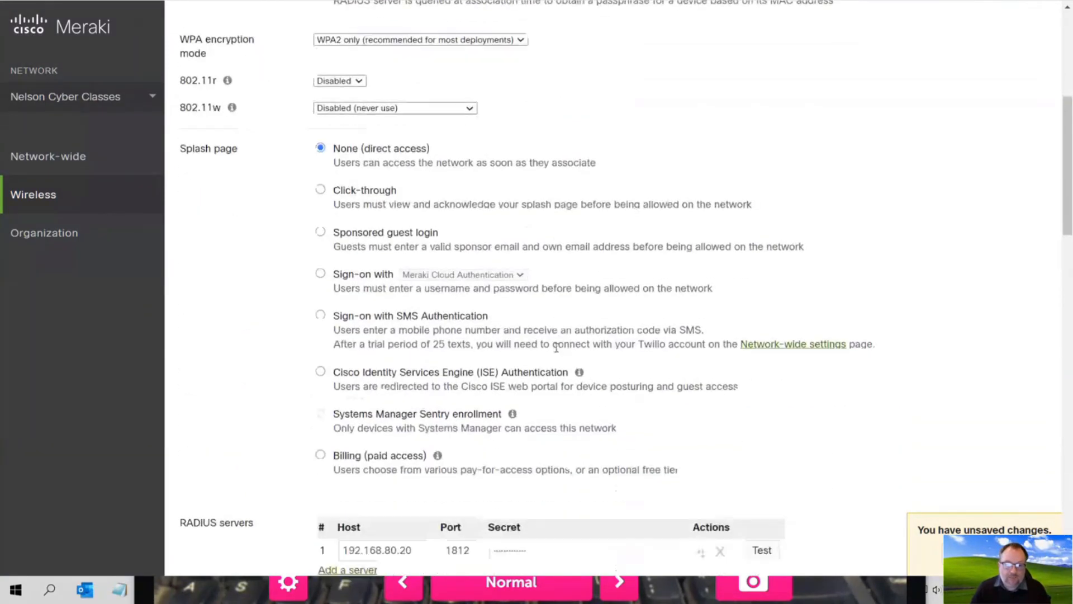
# - Run the RADIUS connectivity test for 192.168.80.20:1812 with the test user's username and password
pyautogui.scroll(-5, 556, 347)
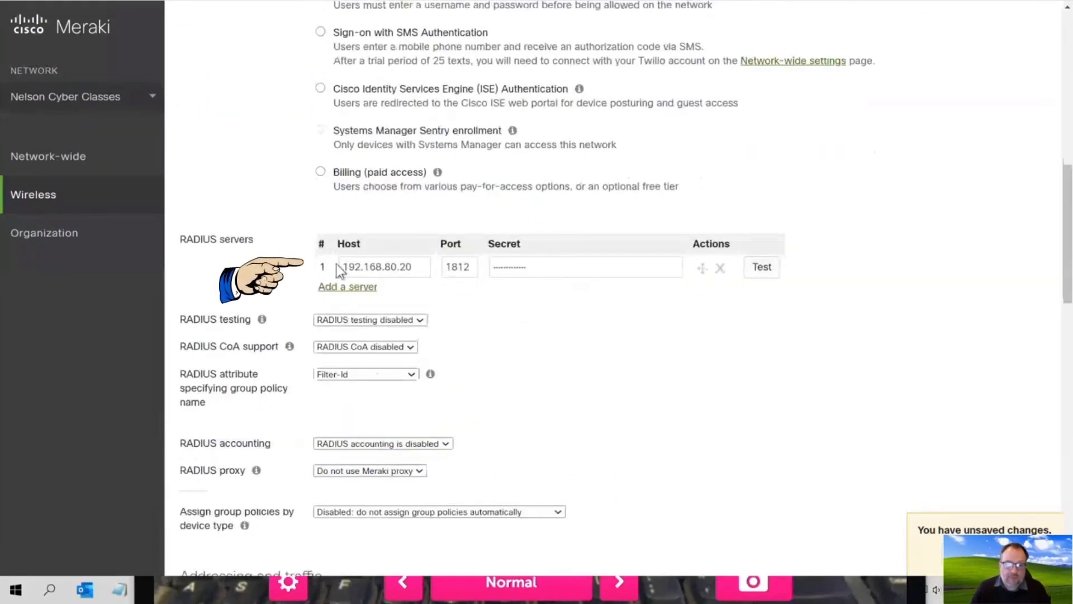
pyautogui.click(807, 267)
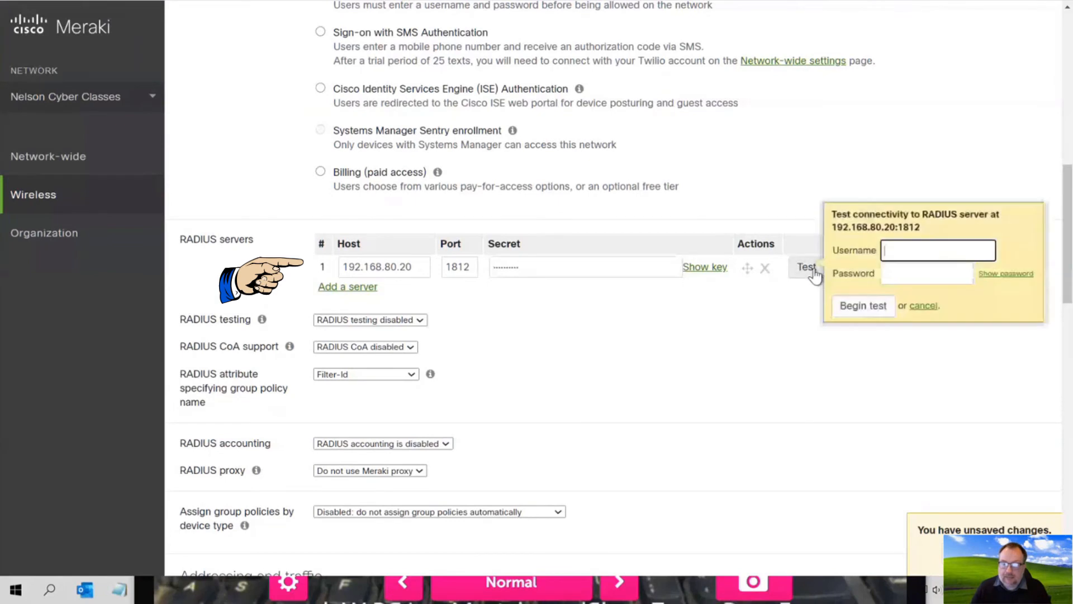
pyautogui.click(843, 252)
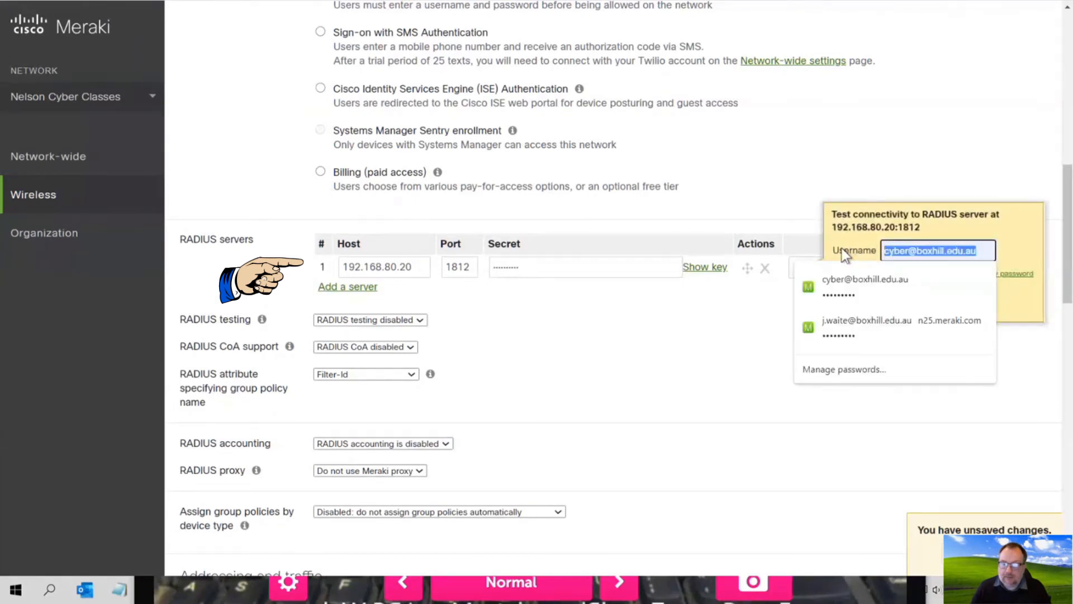
pyautogui.write('frank')
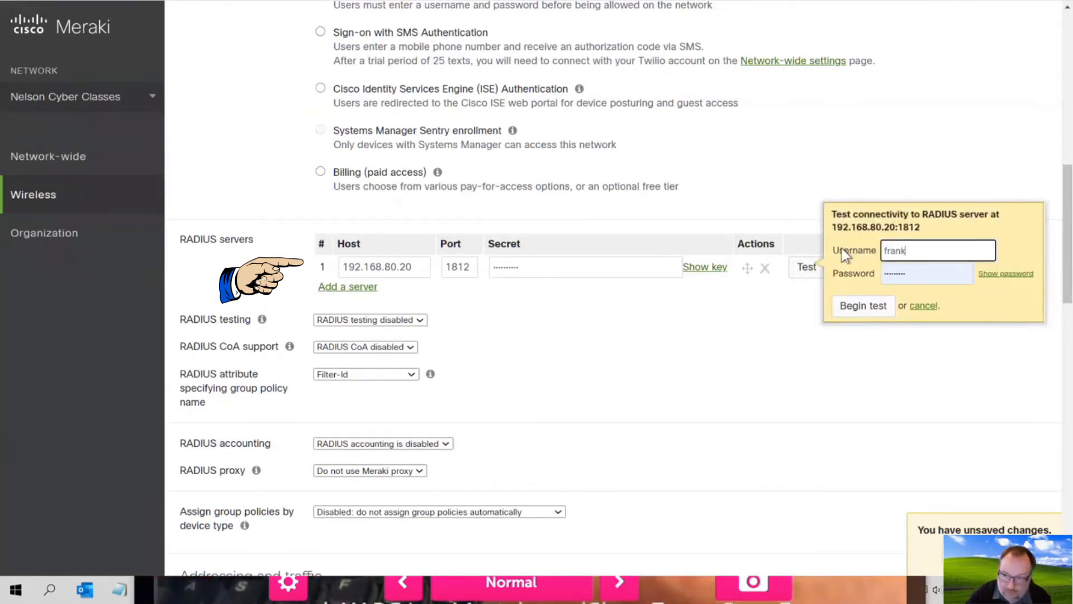
pyautogui.press('Tab')
pyautogui.press('BackSpace')
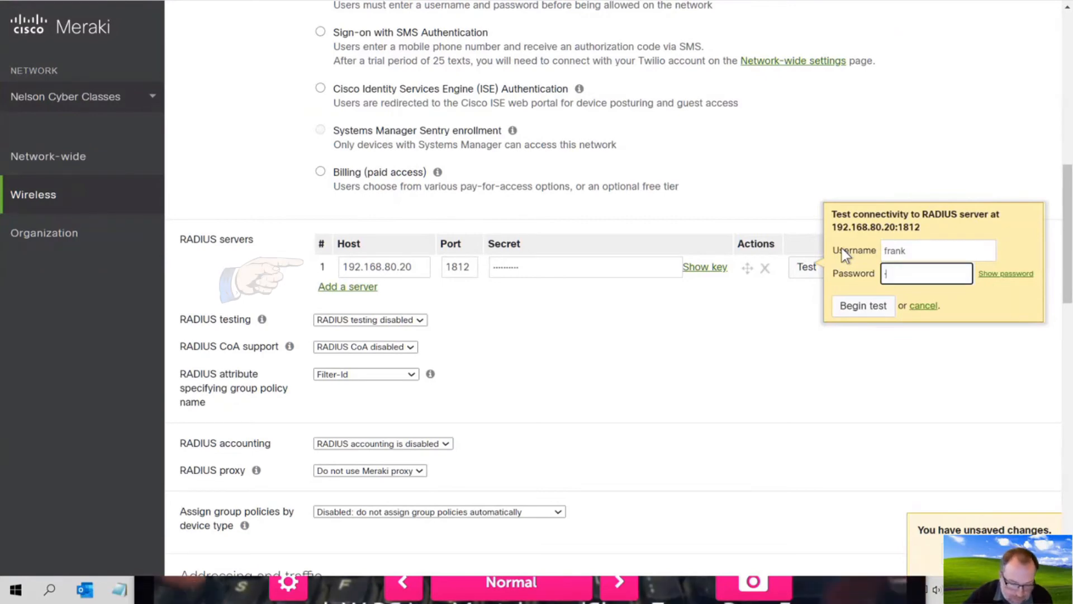
pyautogui.write('********')
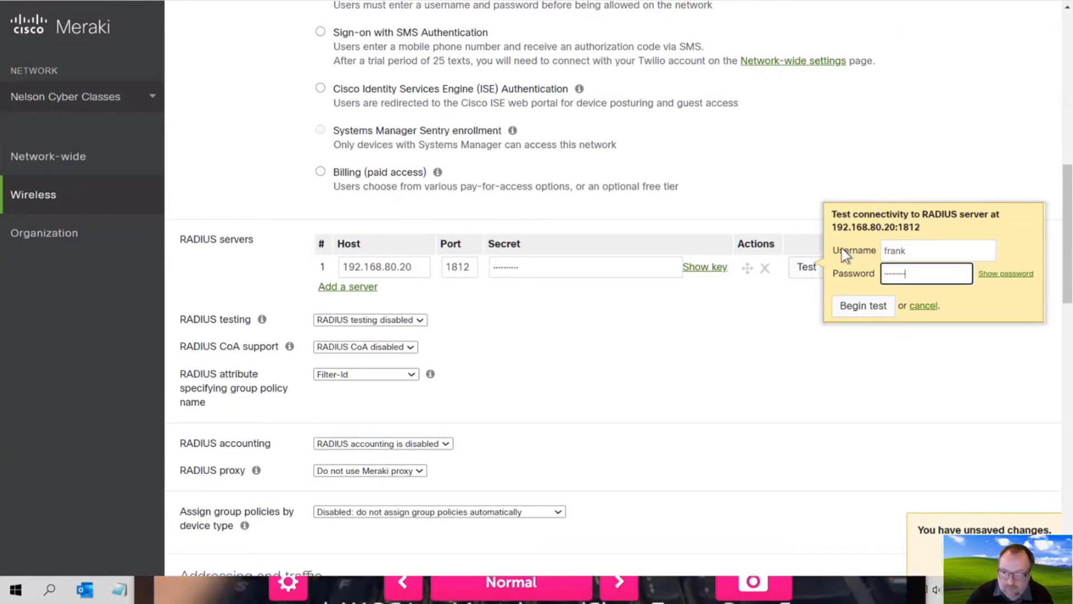
pyautogui.click(854, 309)
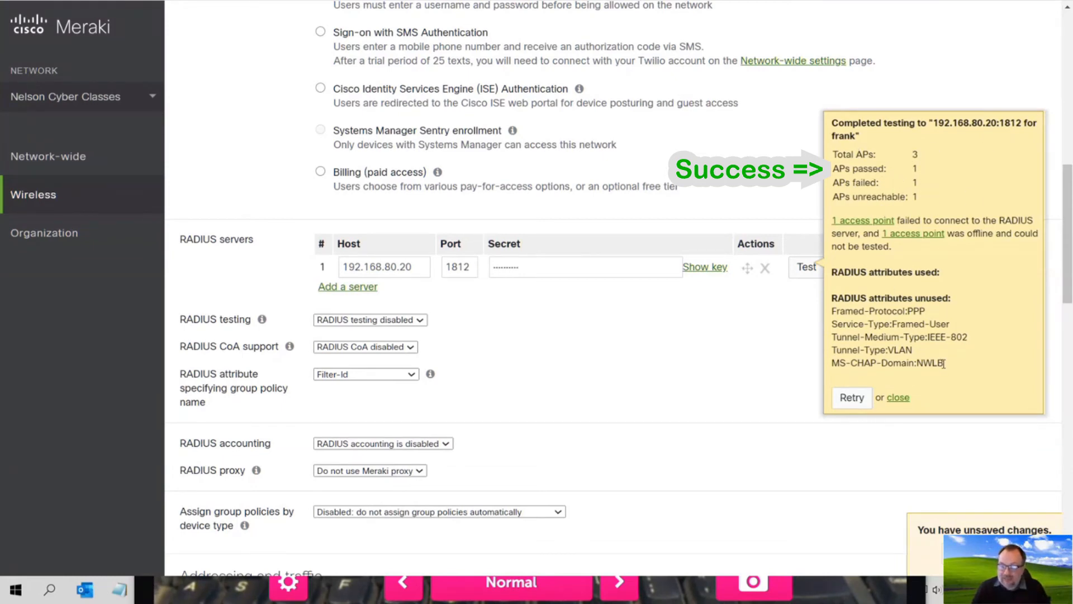
# - Highlight the unused RADIUS attribute lines in the test results
pyautogui.moveTo(942, 363); pyautogui.dragTo(831, 322)
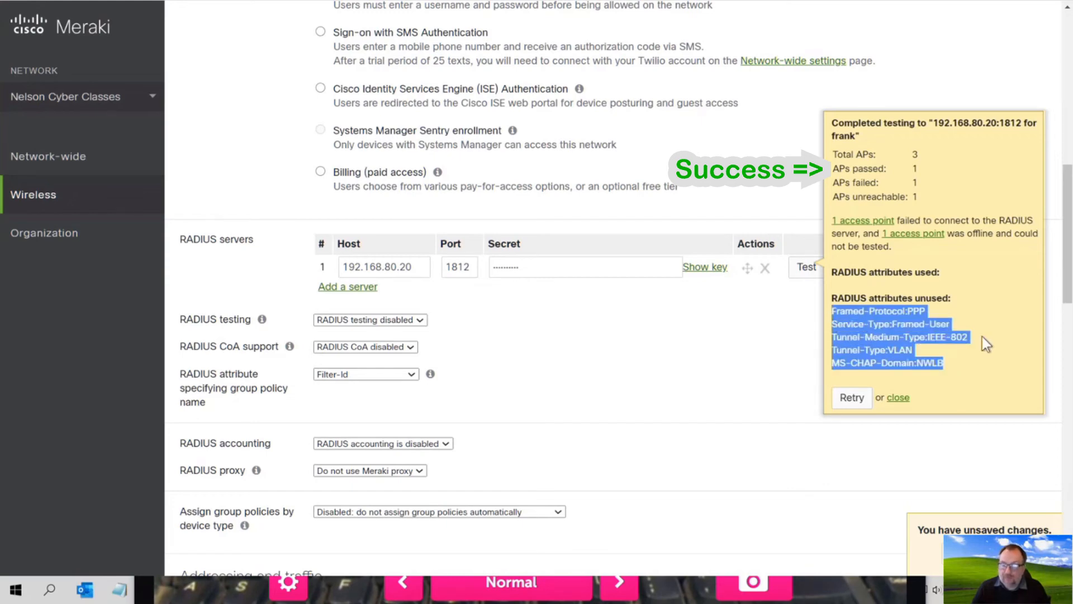
pyautogui.click(959, 354)
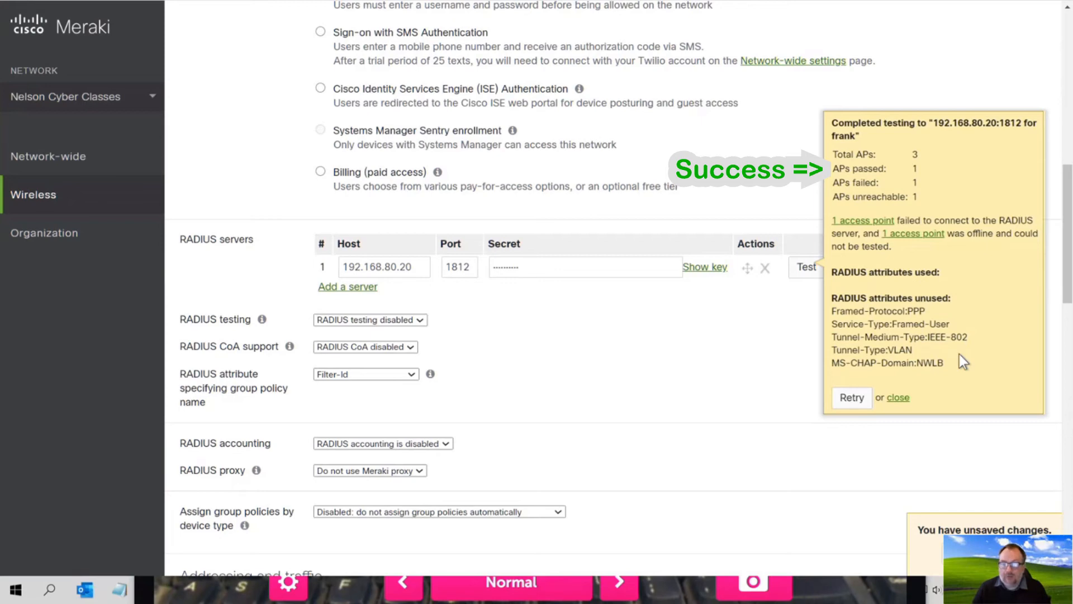
pyautogui.moveTo(949, 362); pyautogui.dragTo(831, 311)
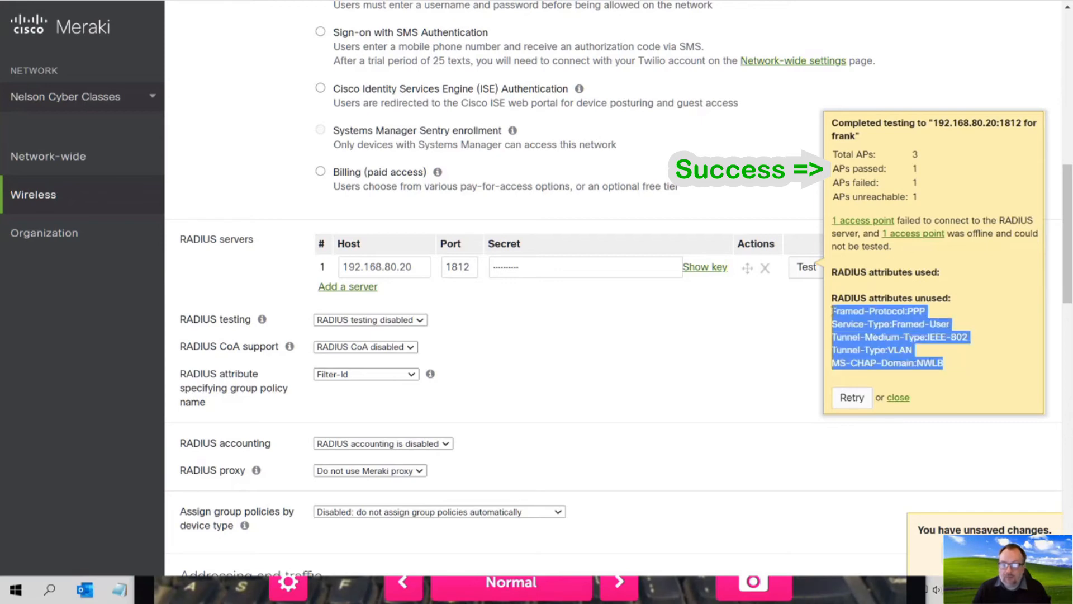
pyautogui.click(795, 322)
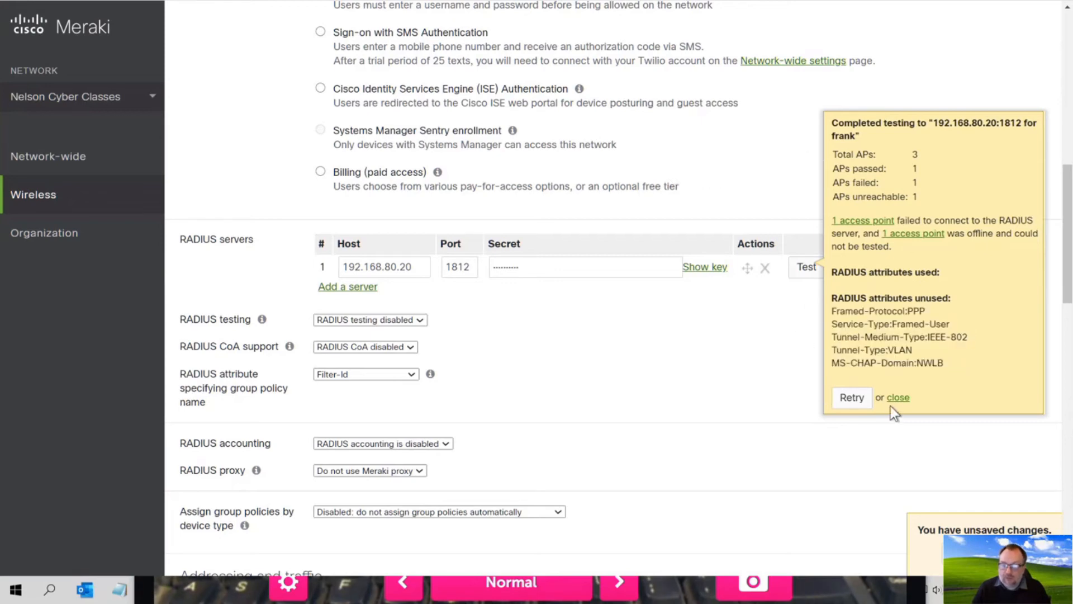
# - Retry the RADIUS test after correcting the extra letter in the test username
pyautogui.click(852, 397)
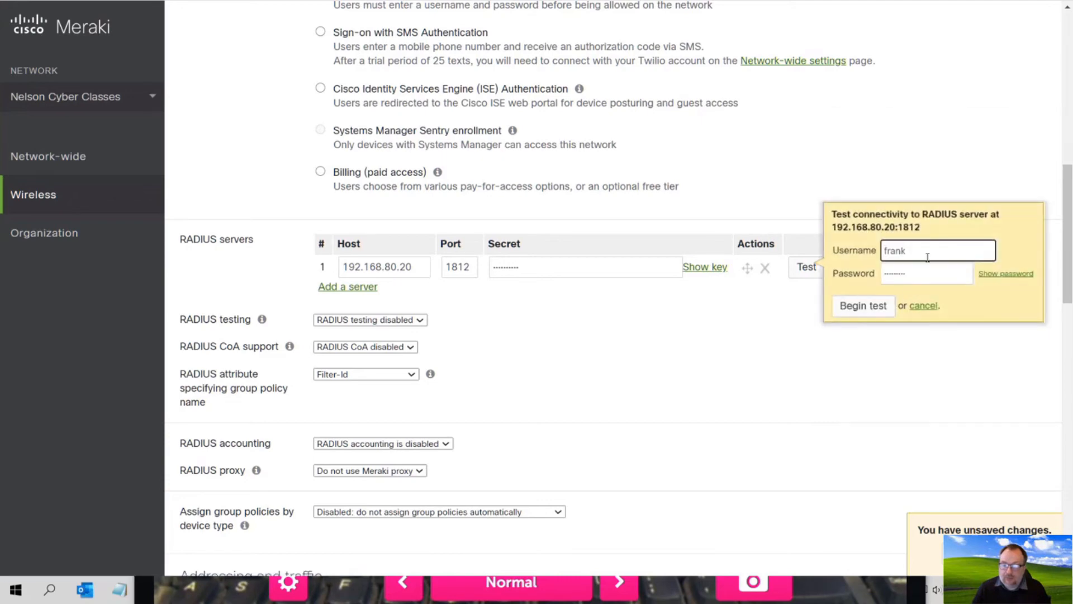
pyautogui.write('frankt')
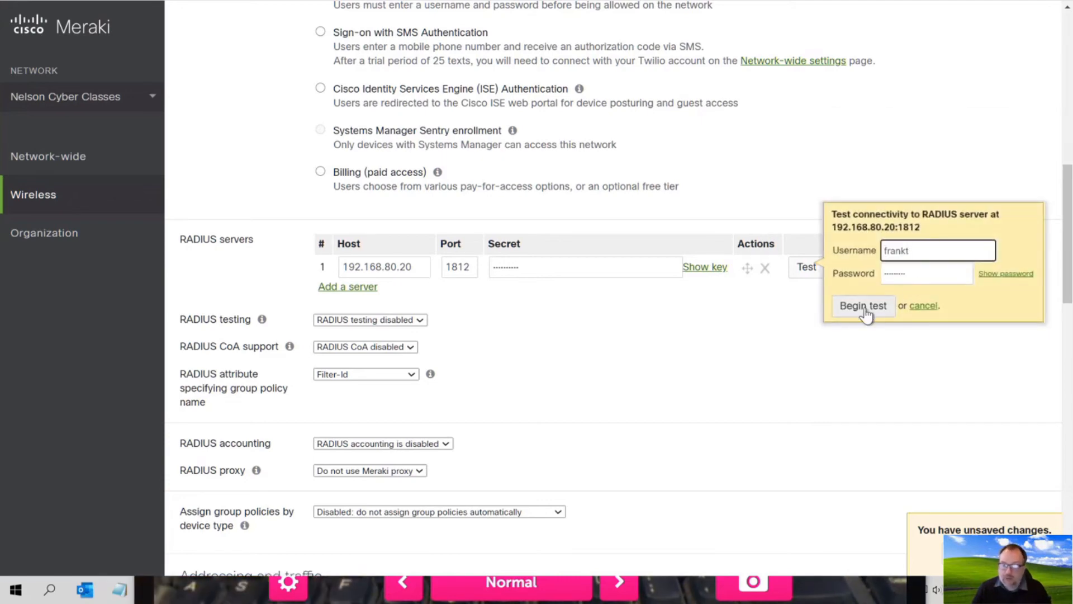
pyautogui.click(864, 306)
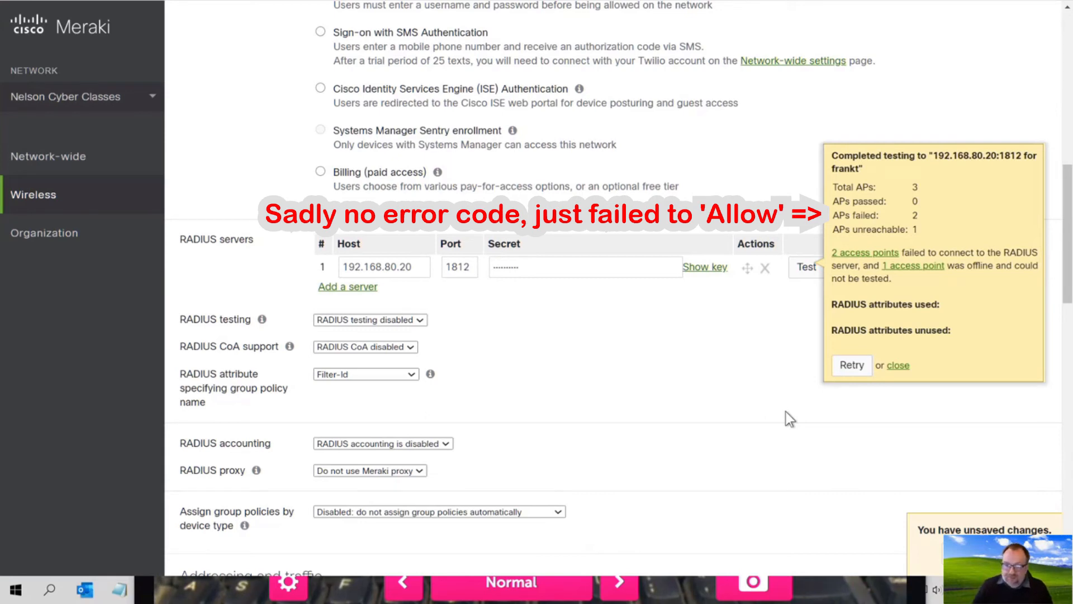
pyautogui.click(851, 365)
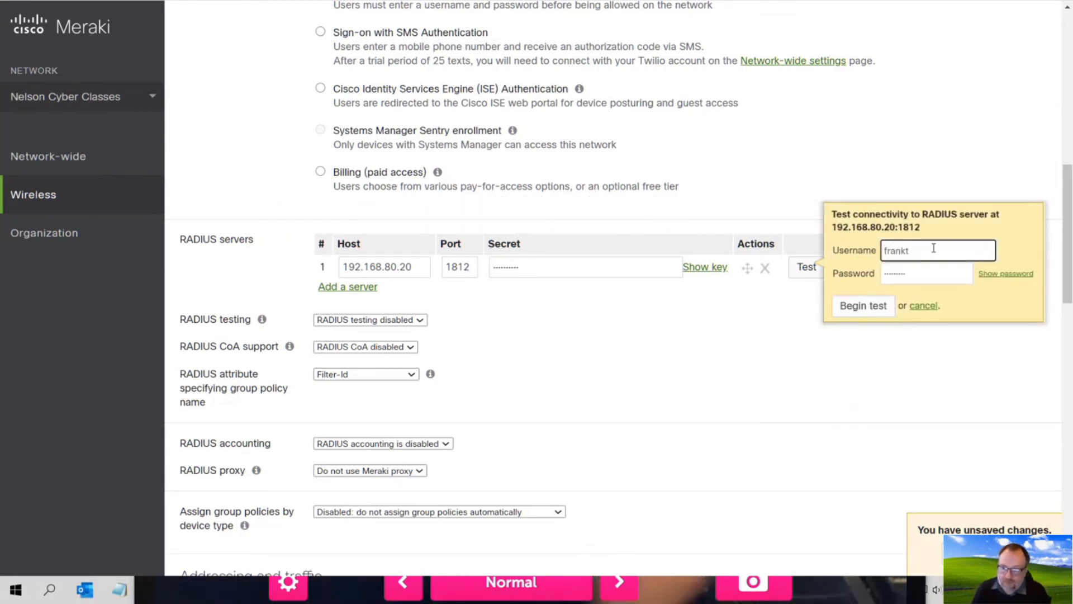
pyautogui.press('BackSpace')
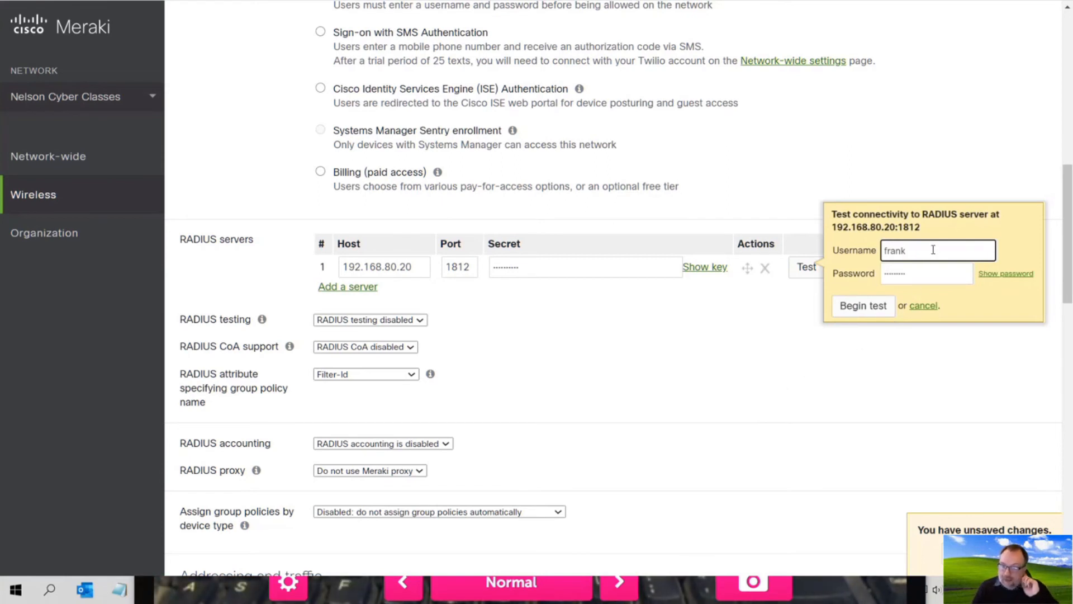
pyautogui.click(861, 306)
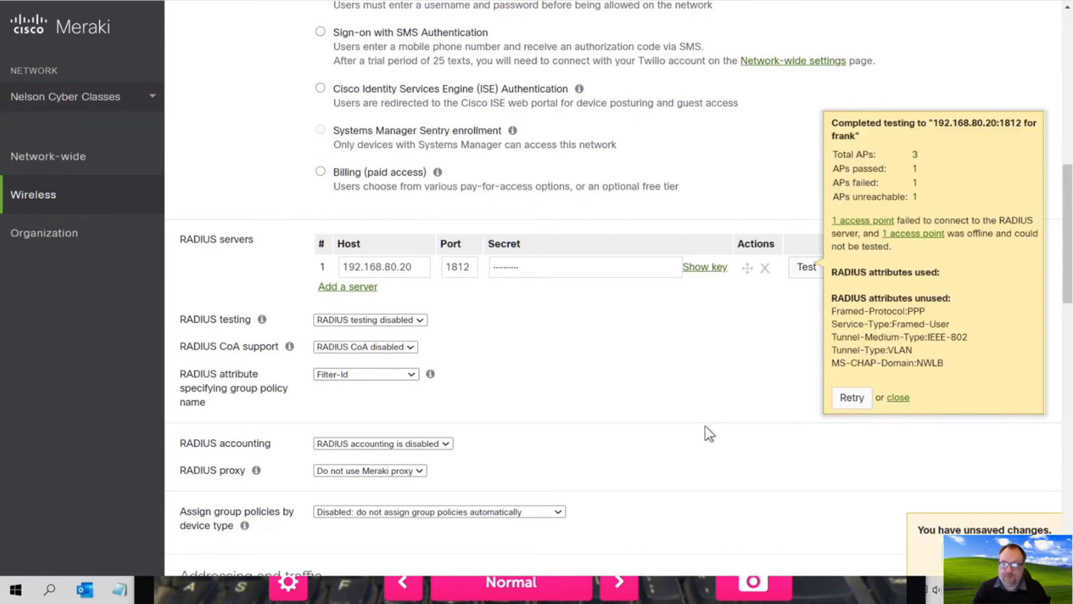
# - Highlight the unused RADIUS attributes in the results, then close them
pyautogui.moveTo(948, 362); pyautogui.dragTo(847, 314)
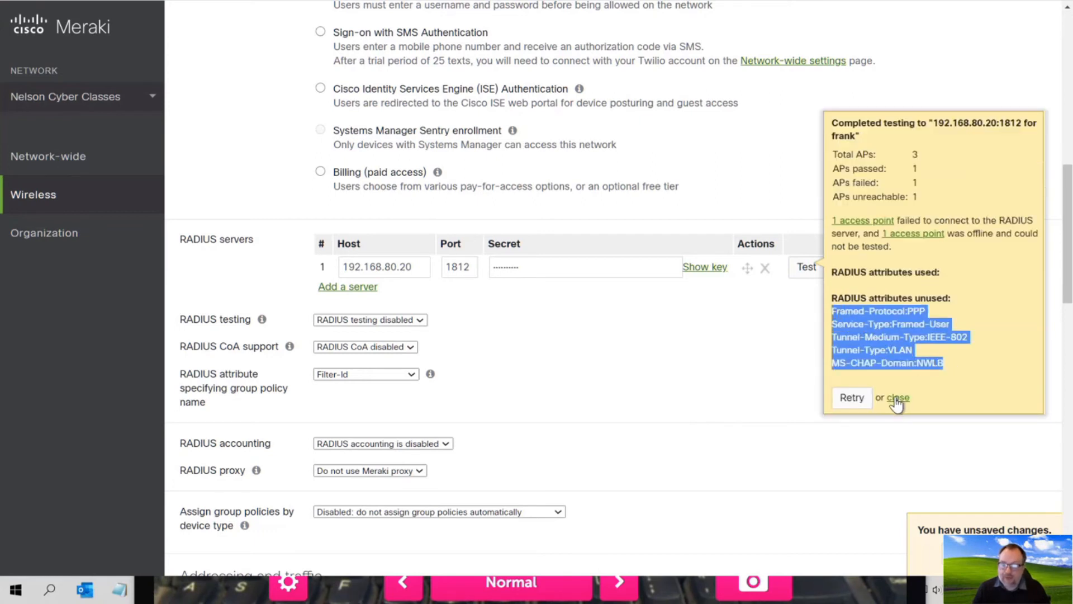
pyautogui.click(844, 291)
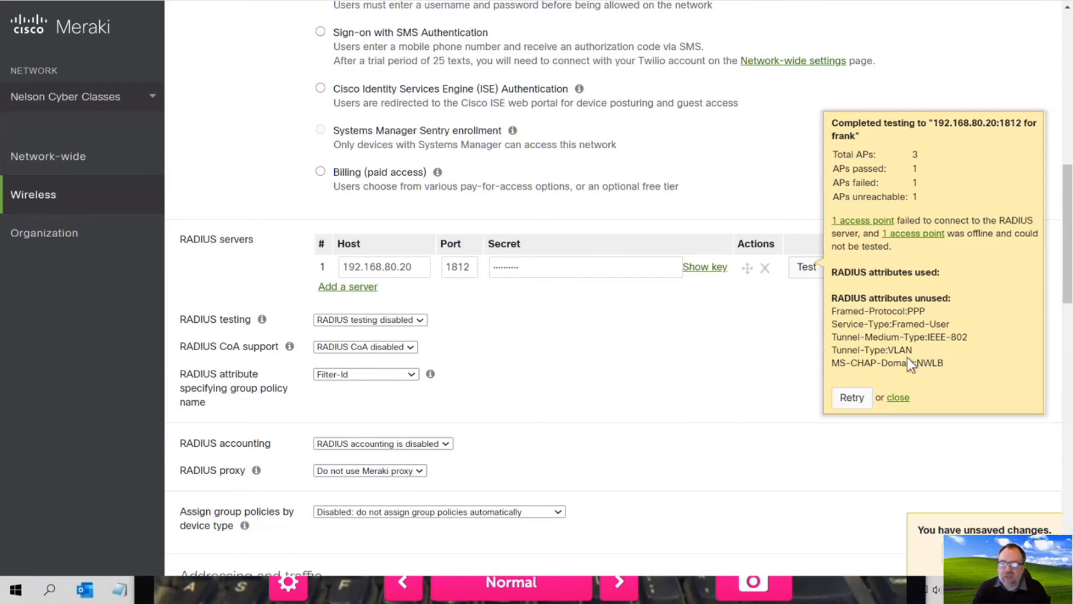
pyautogui.click(890, 399)
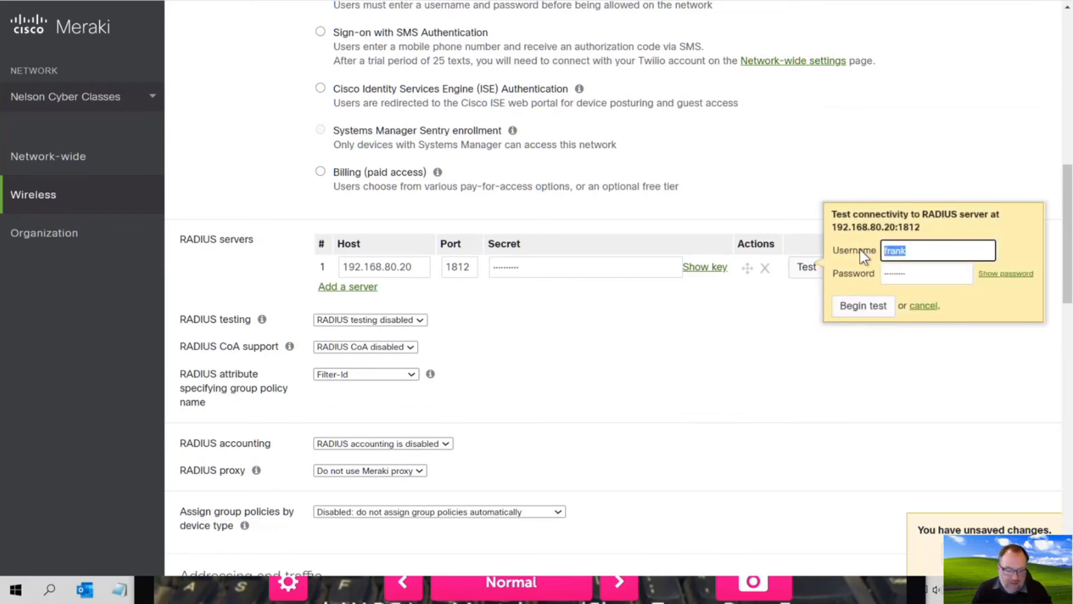
# - Test the RADIUS server with the second user and highlight the returned Tunnel-Private-Group-Id 70 attributes
pyautogui.write('steve')
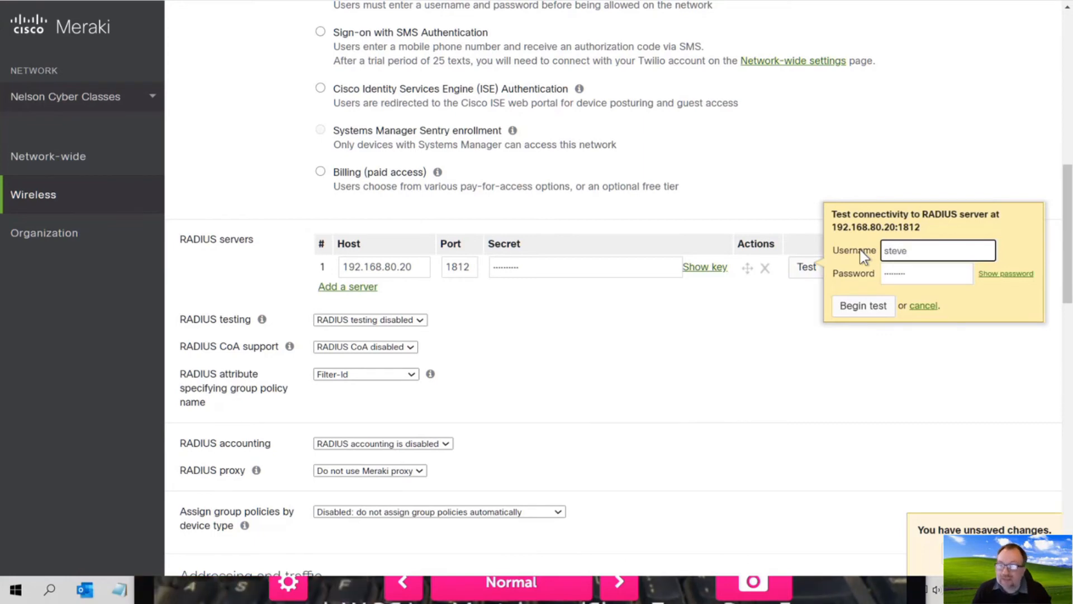
pyautogui.click(862, 307)
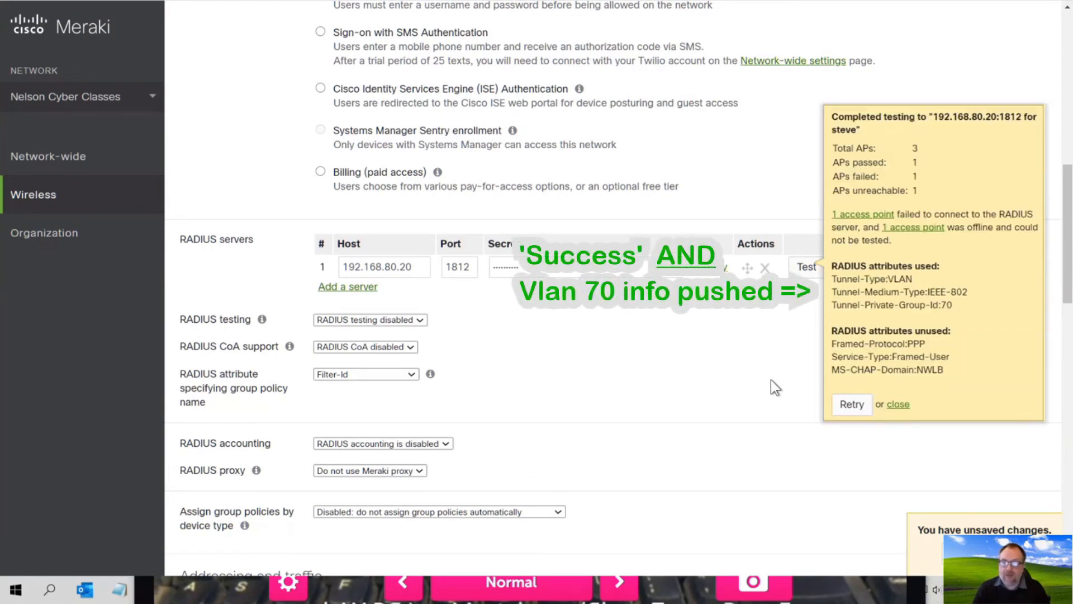
pyautogui.moveTo(955, 304); pyautogui.dragTo(865, 279)
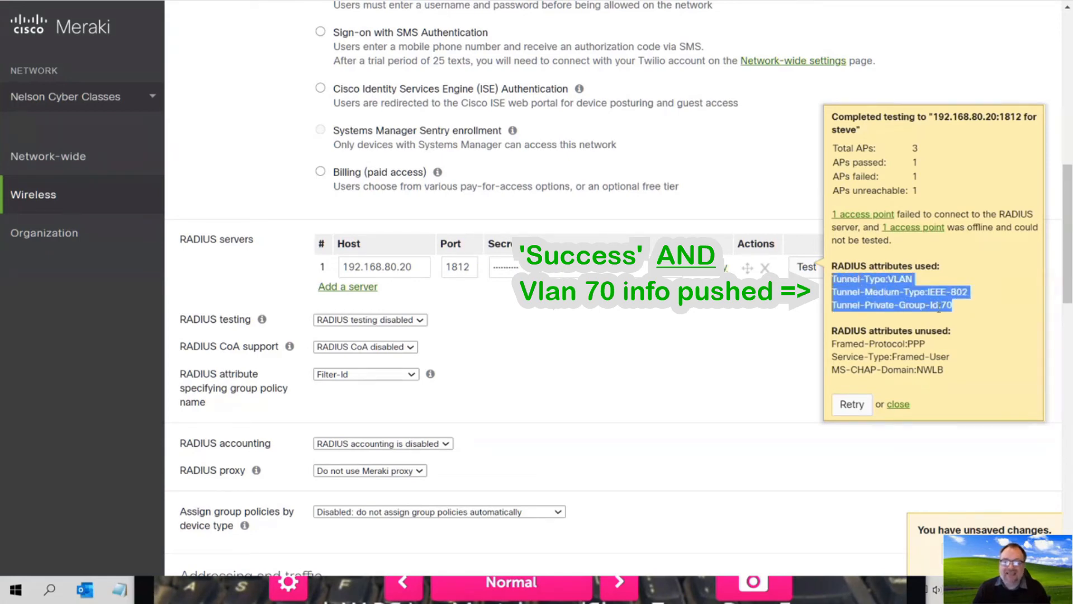
pyautogui.click(944, 309)
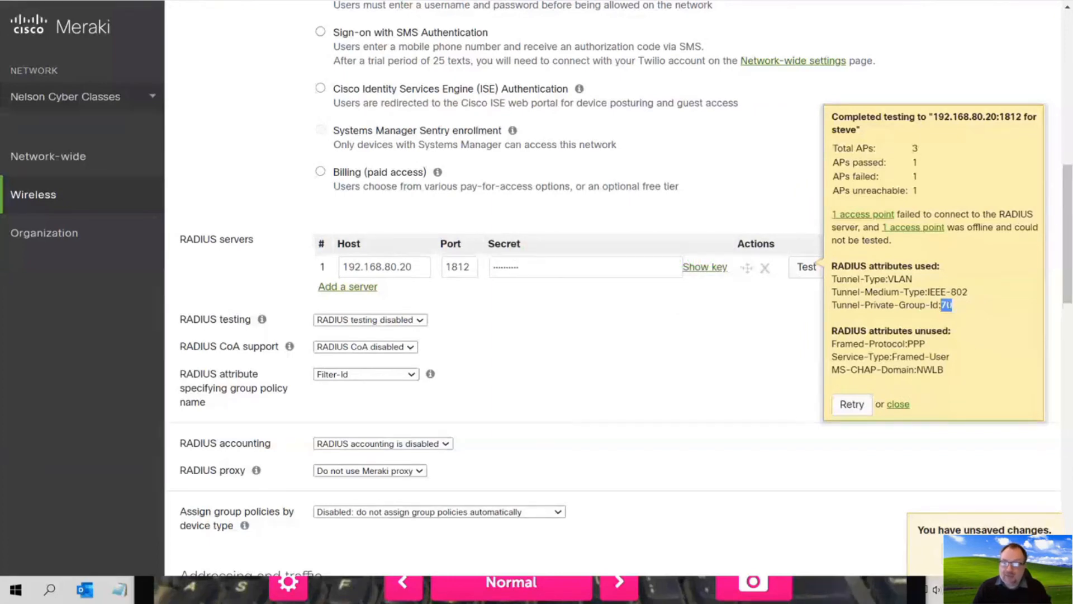
# - Cancel the RADIUS test form and save the pending access control changes
pyautogui.click(852, 403)
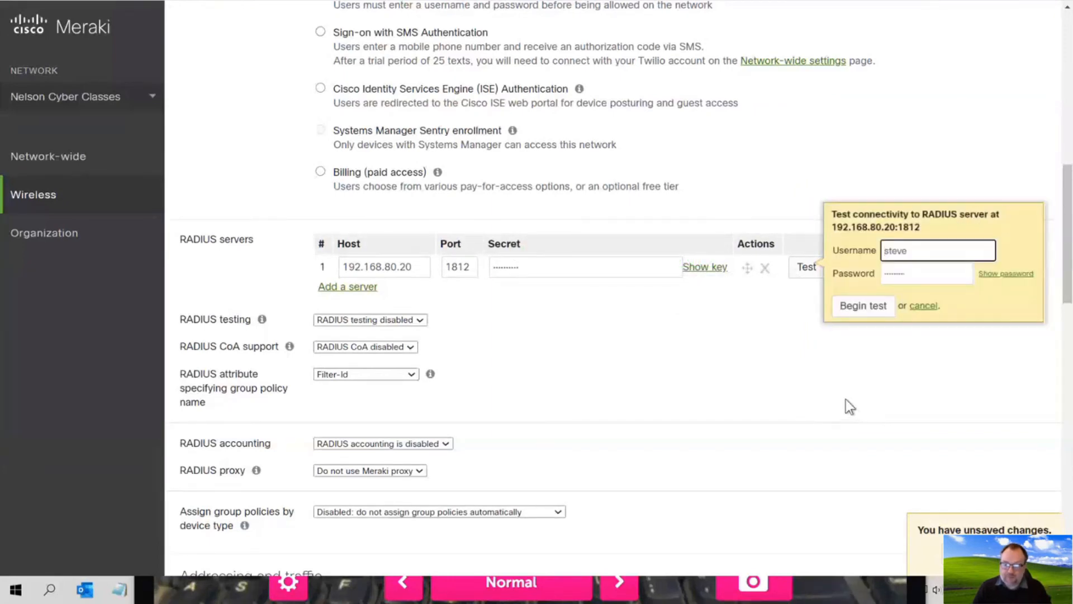
pyautogui.click(923, 307)
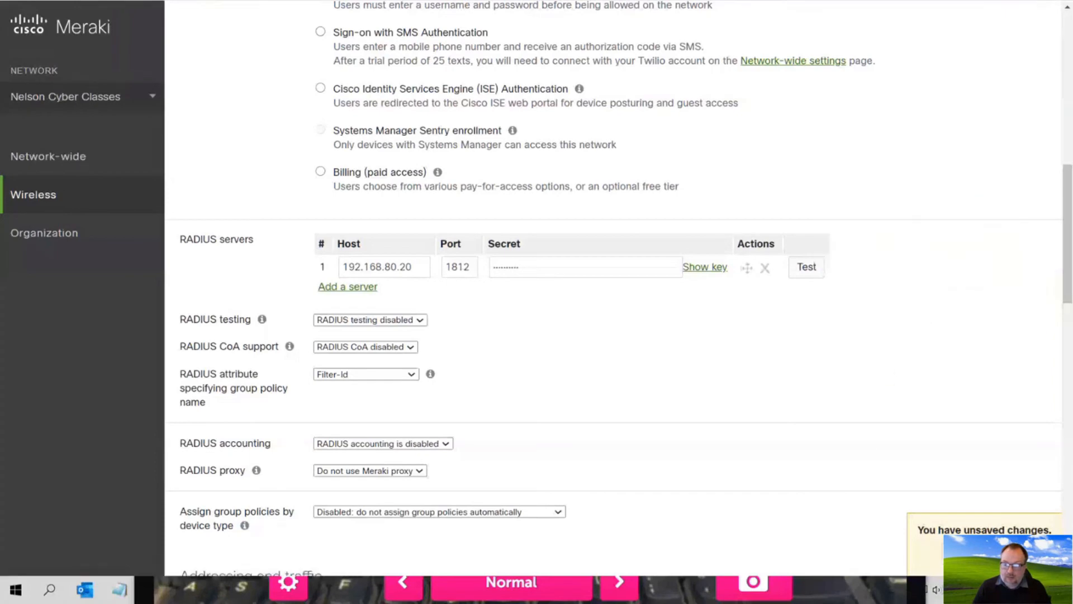
pyautogui.click(950, 554)
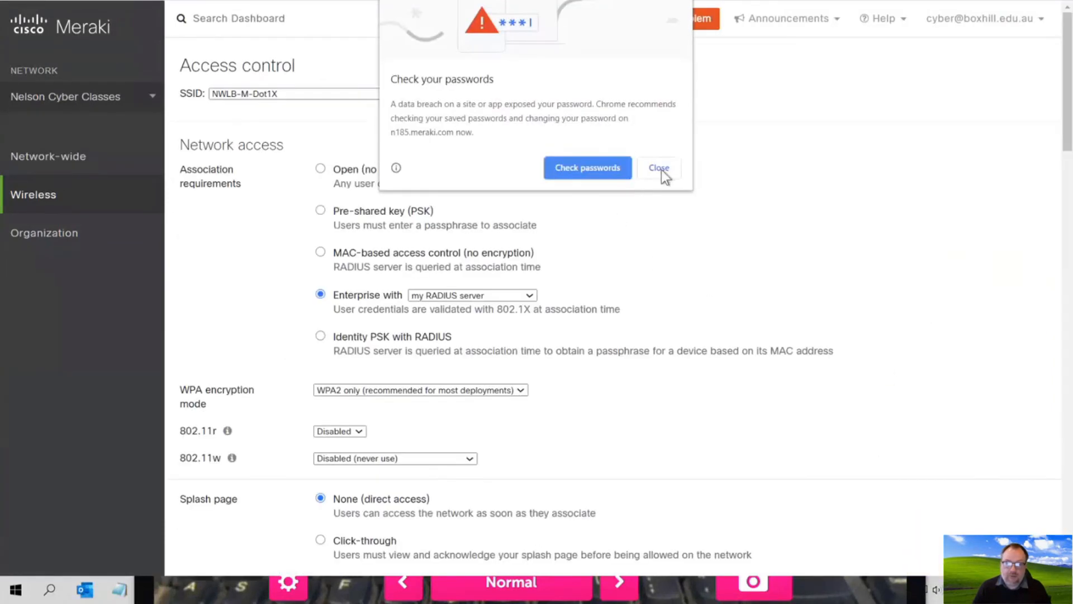
pyautogui.click(660, 169)
pyautogui.scroll(-15, 652, 355)
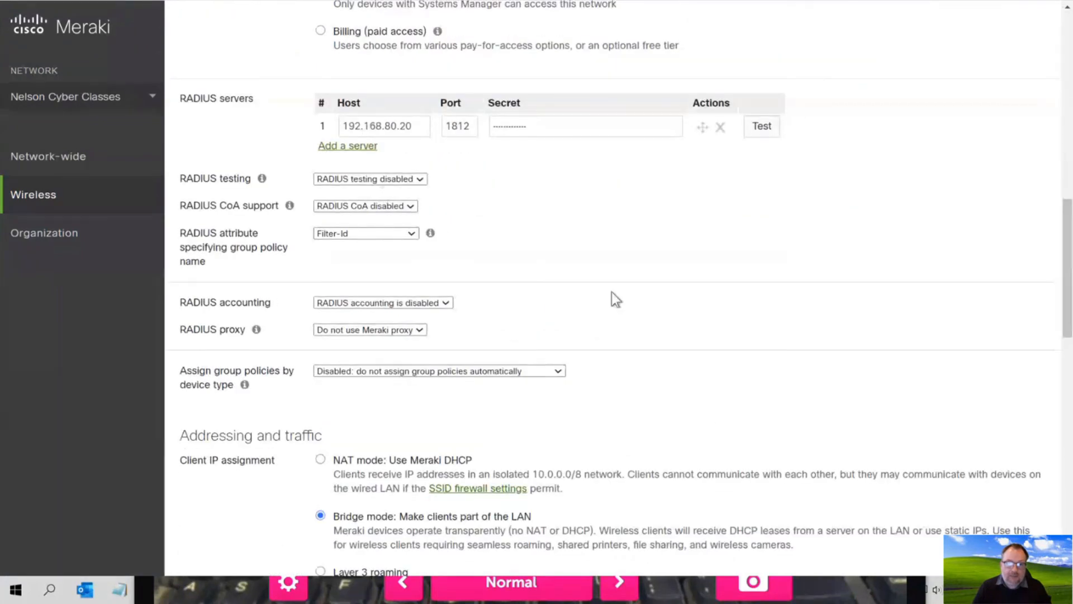
pyautogui.scroll(-5, 615, 298)
pyautogui.scroll(-1, 612, 292)
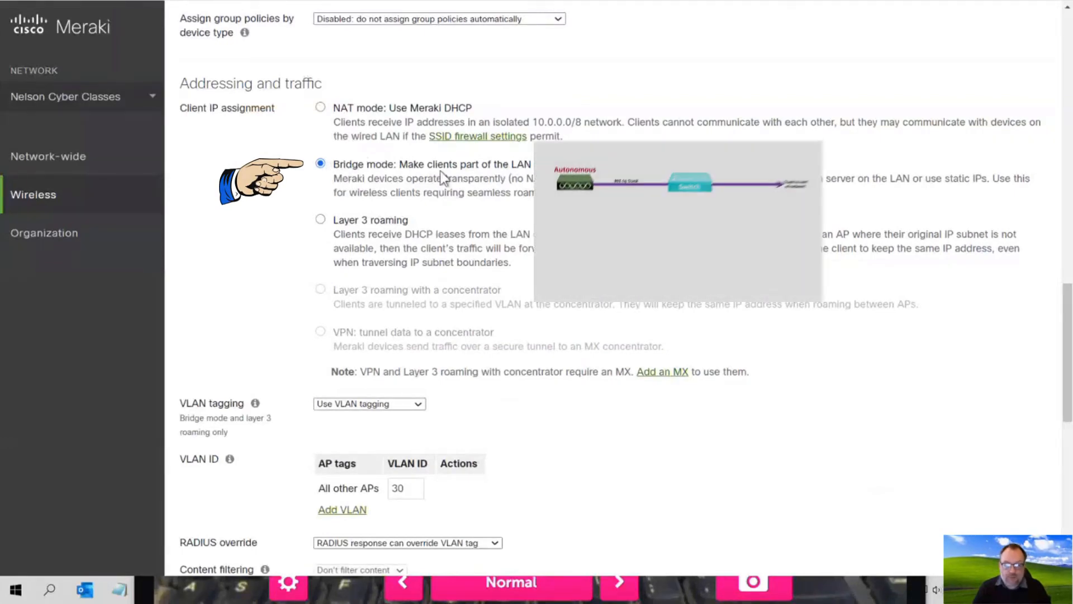
pyautogui.scroll(-2, 397, 442)
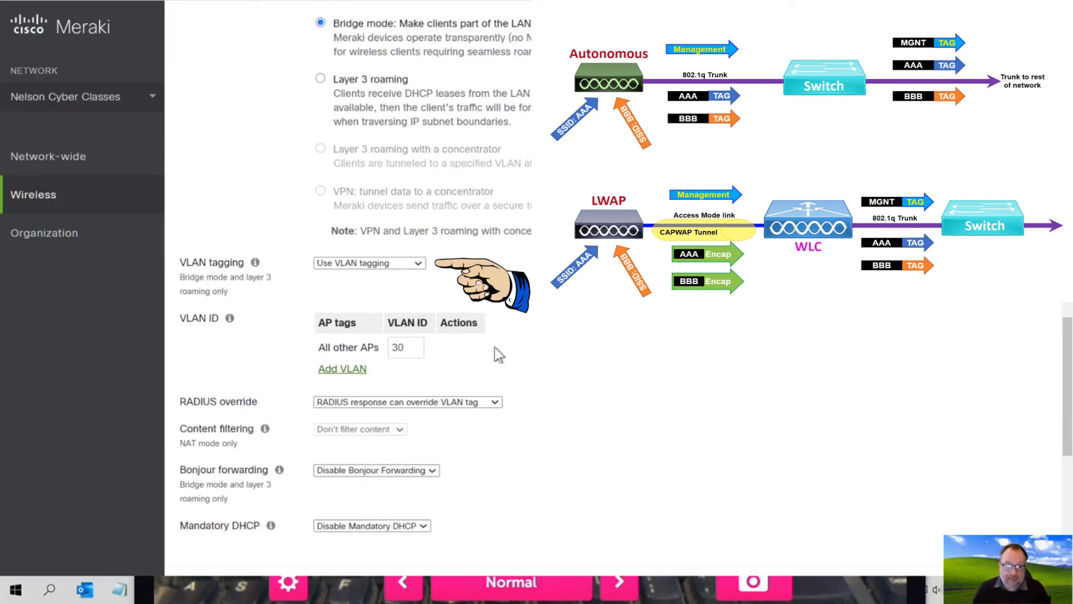
pyautogui.click(367, 266)
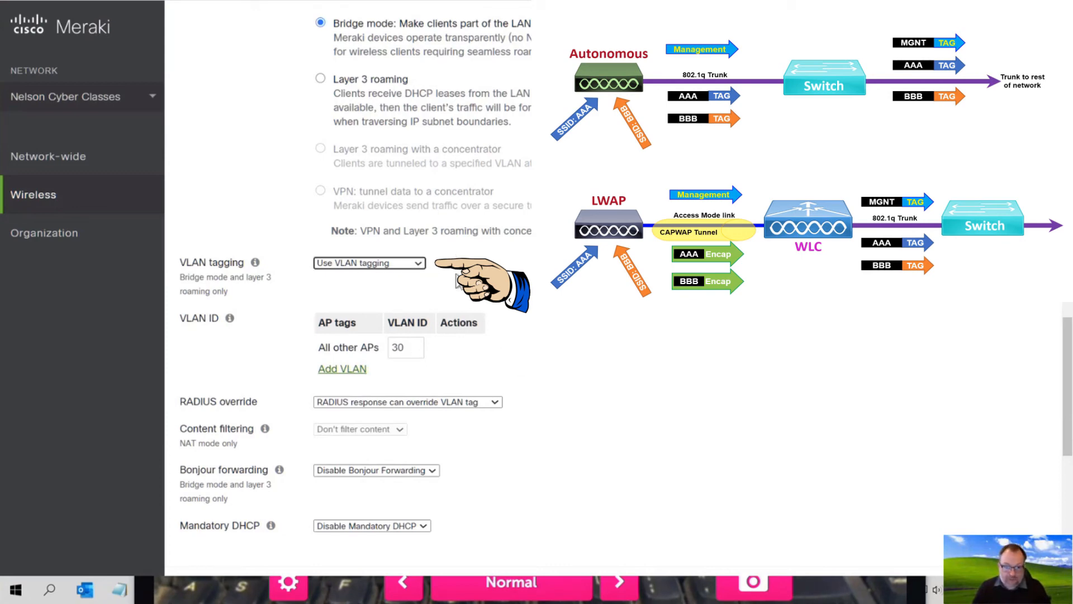
pyautogui.click(411, 345)
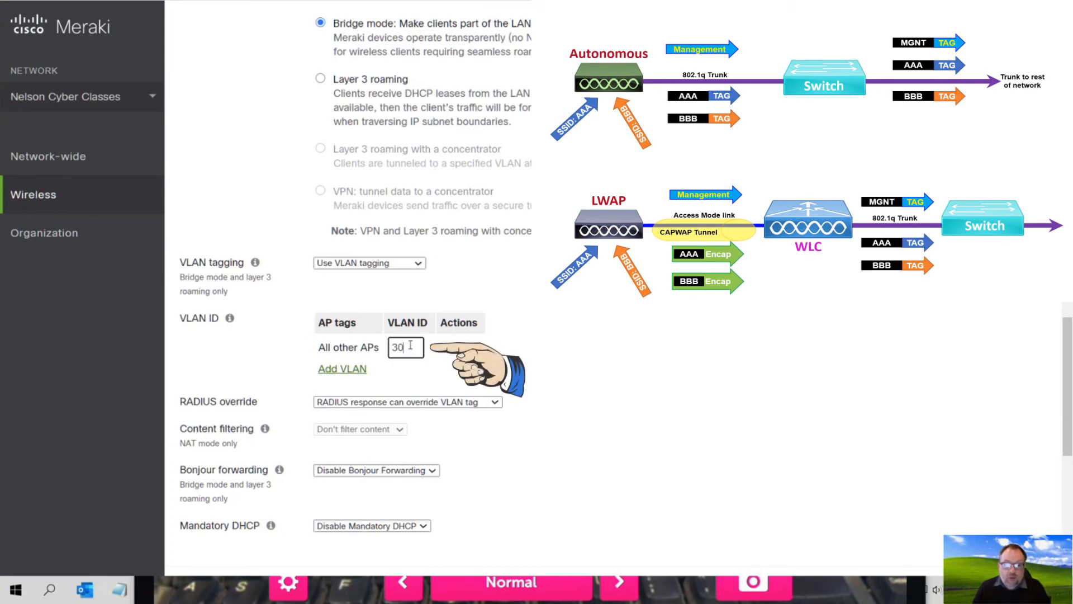
pyautogui.hotkey('ctrl', 'a')
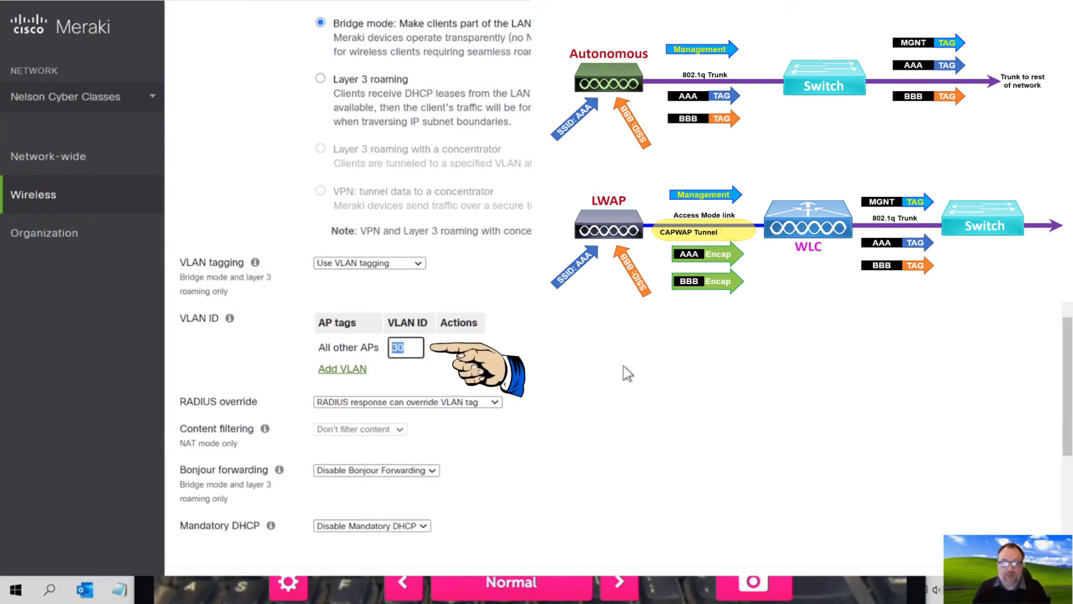
pyautogui.click(451, 357)
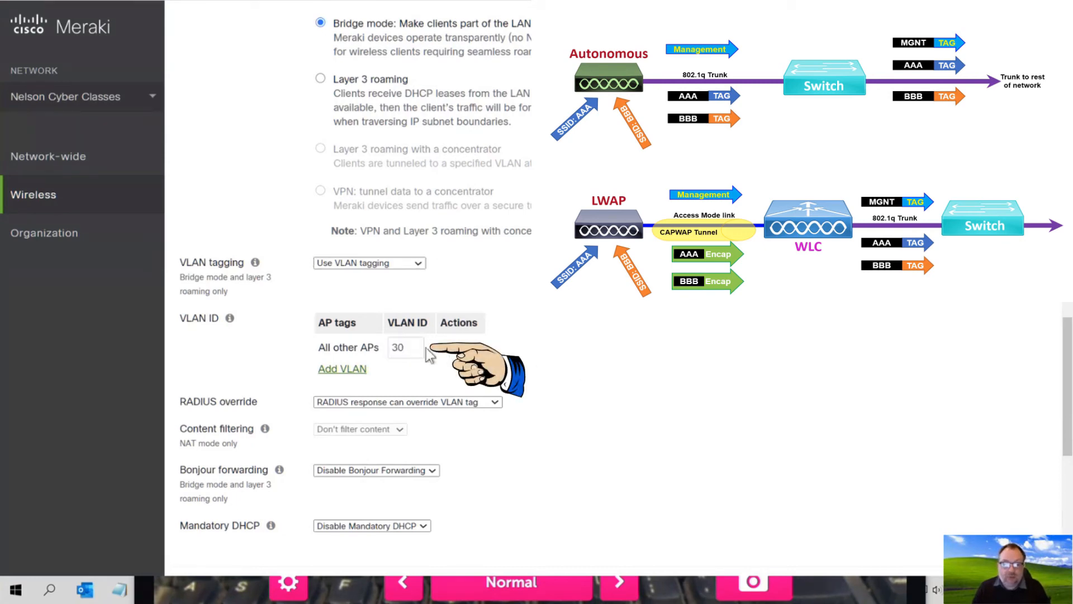
pyautogui.doubleClick(401, 347)
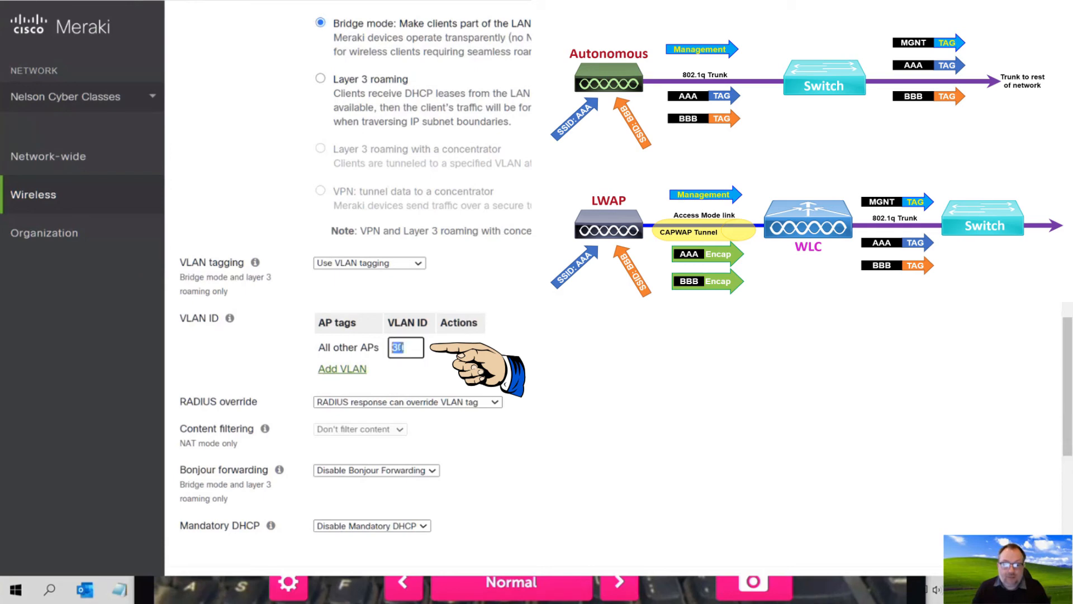
pyautogui.click(528, 376)
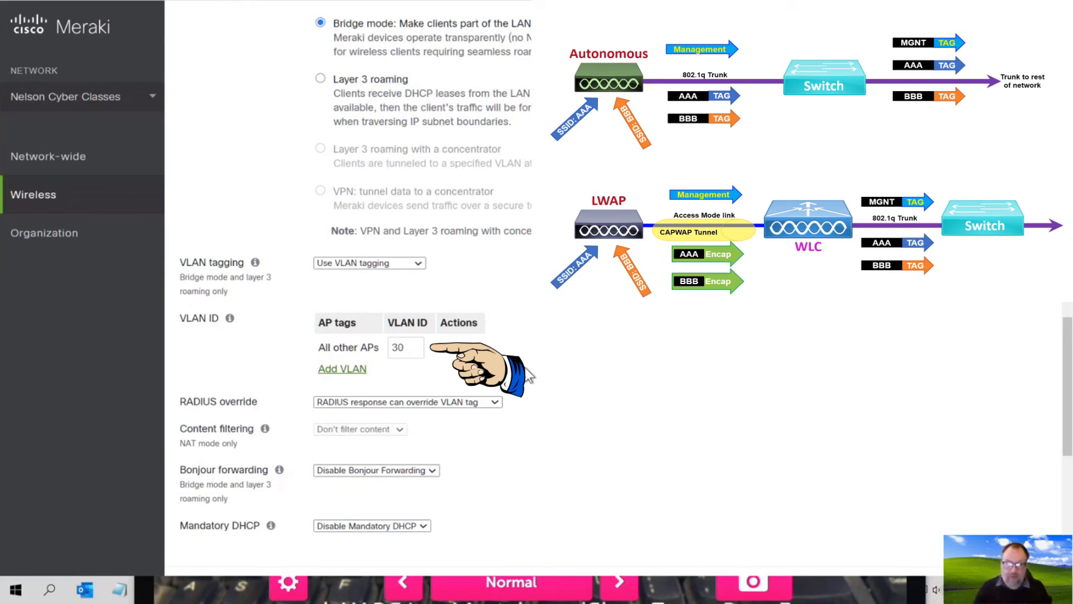
# - Save the NWLB-M-Dot1X access control changes and dismiss Chrome's password warning
pyautogui.scroll(-8, 528, 372)
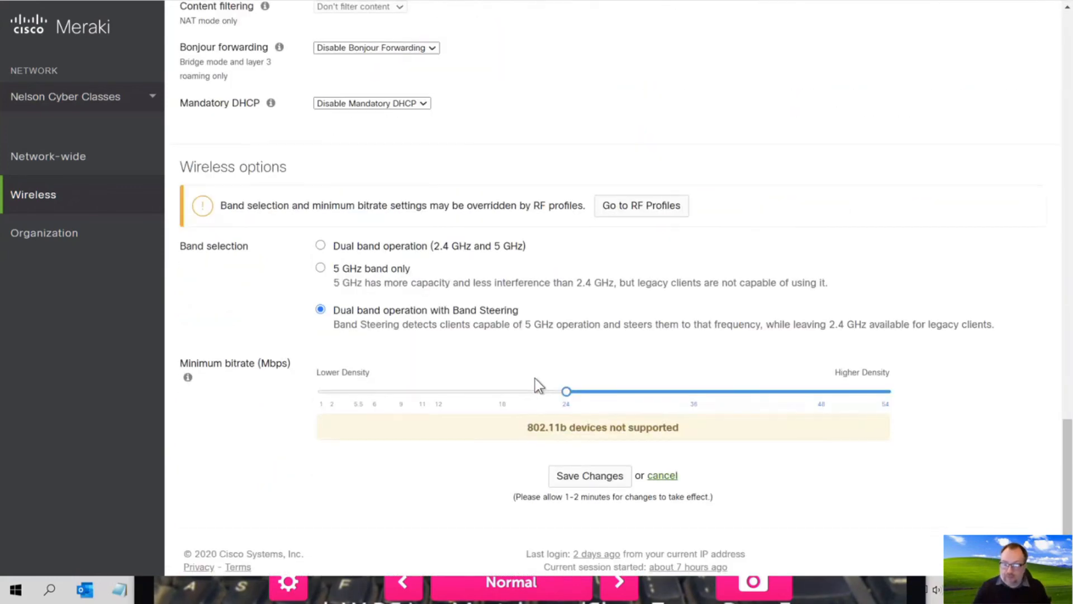
pyautogui.click(576, 476)
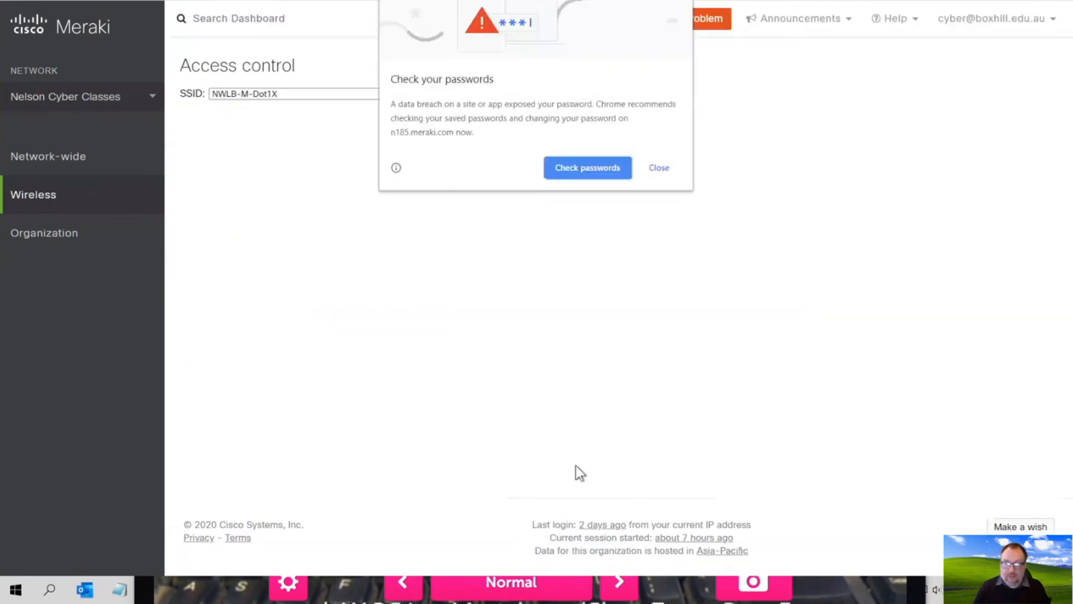
pyautogui.click(663, 168)
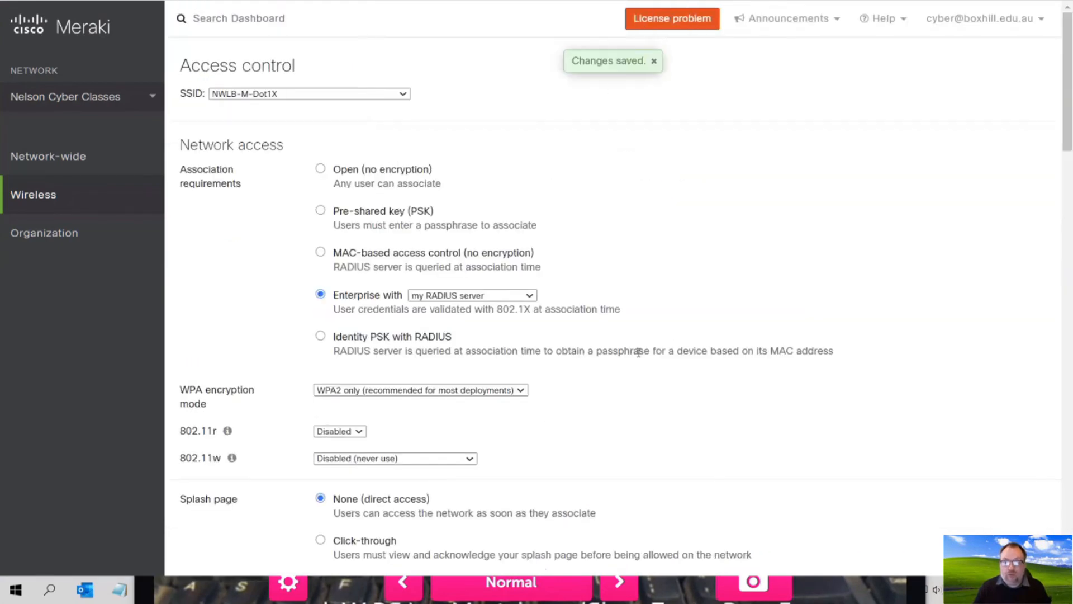
pyautogui.scroll(-13, 571, 325)
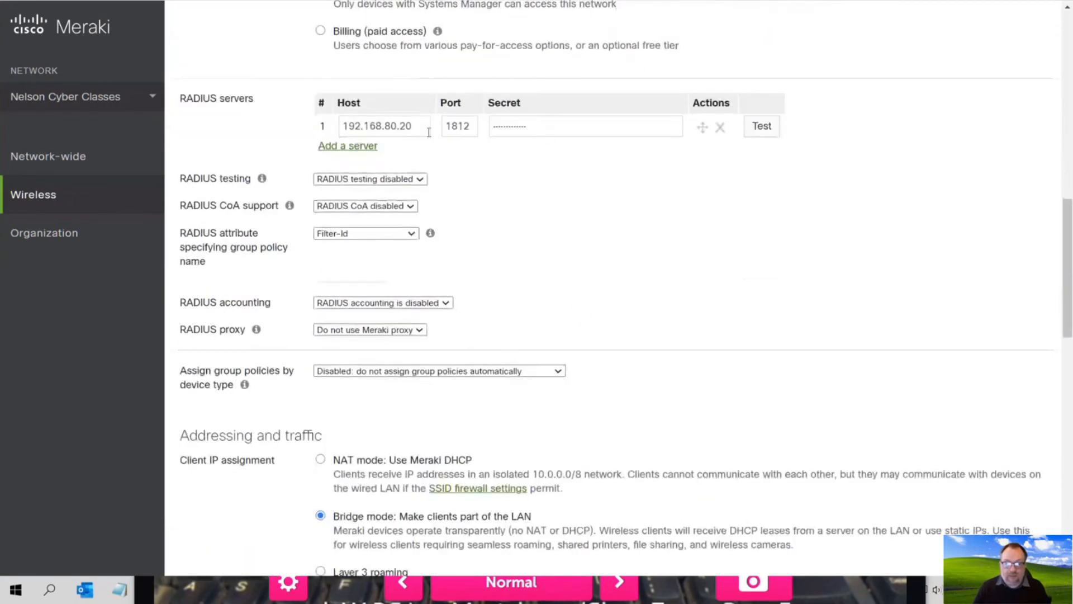
pyautogui.scroll(-10, 562, 312)
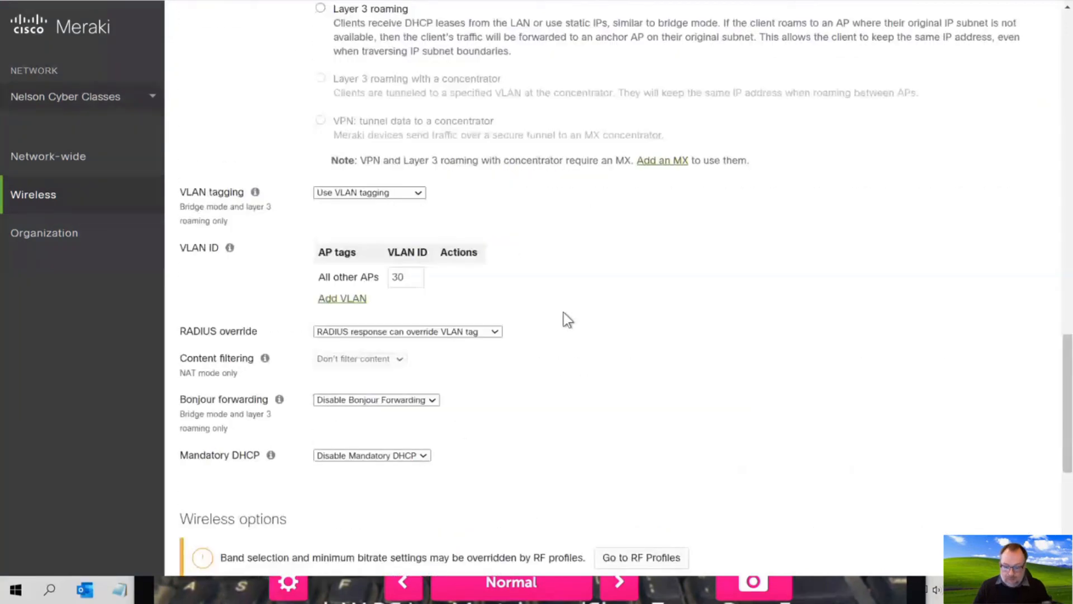
# - Show the iPad joined to NWLB-M-Dot1X at 192.168.30.35, then open the RADIUS override dropdown
pyautogui.click(850, 590)
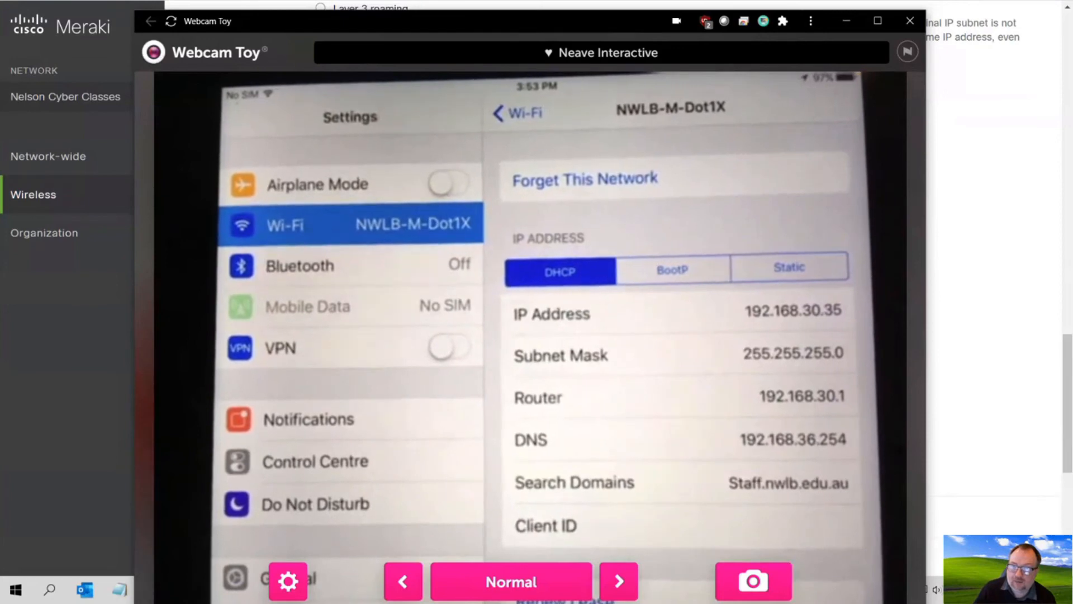
pyautogui.click(977, 403)
pyautogui.click(458, 332)
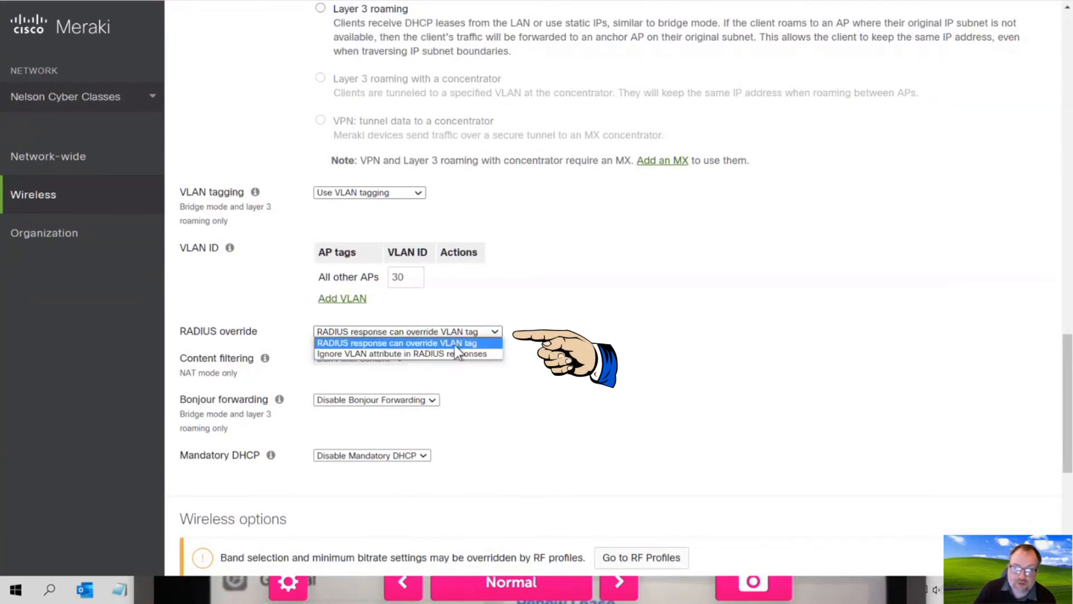
pyautogui.click(457, 344)
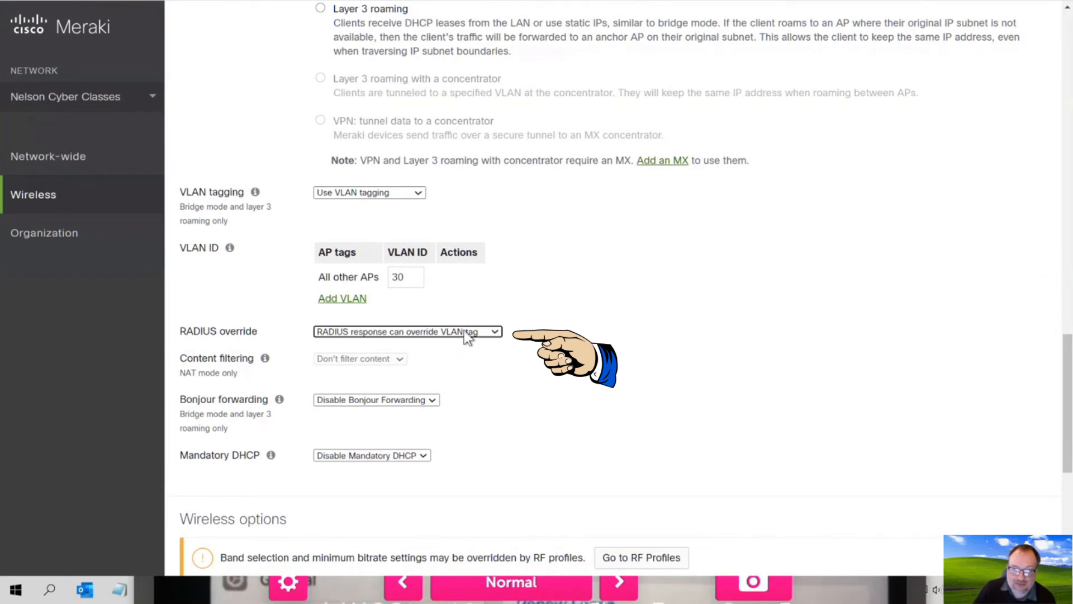
pyautogui.click(464, 332)
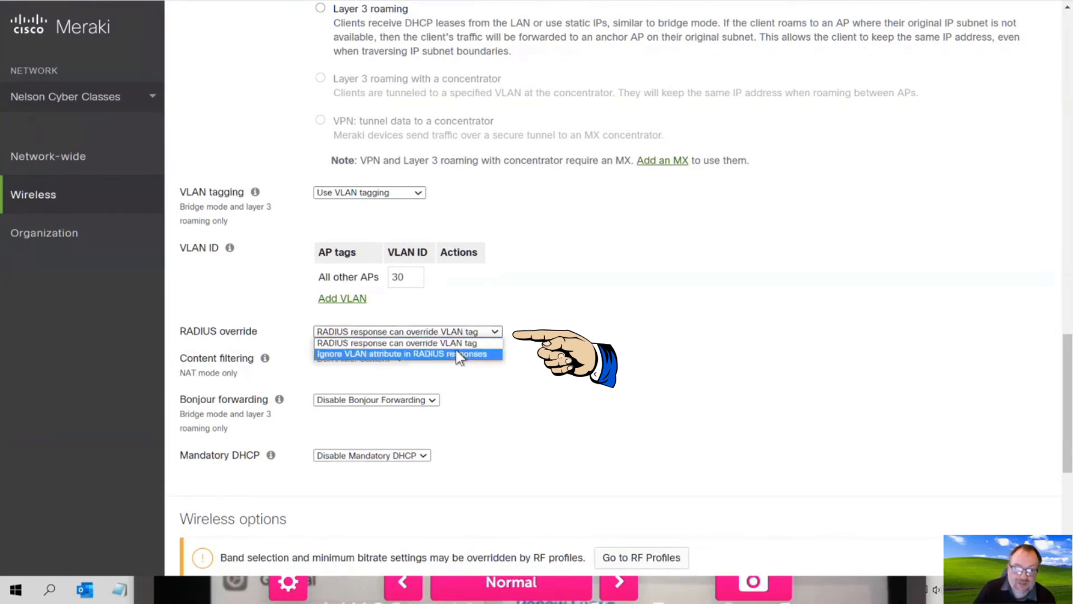
pyautogui.click(457, 353)
pyautogui.click(458, 334)
pyautogui.click(460, 343)
pyautogui.click(459, 334)
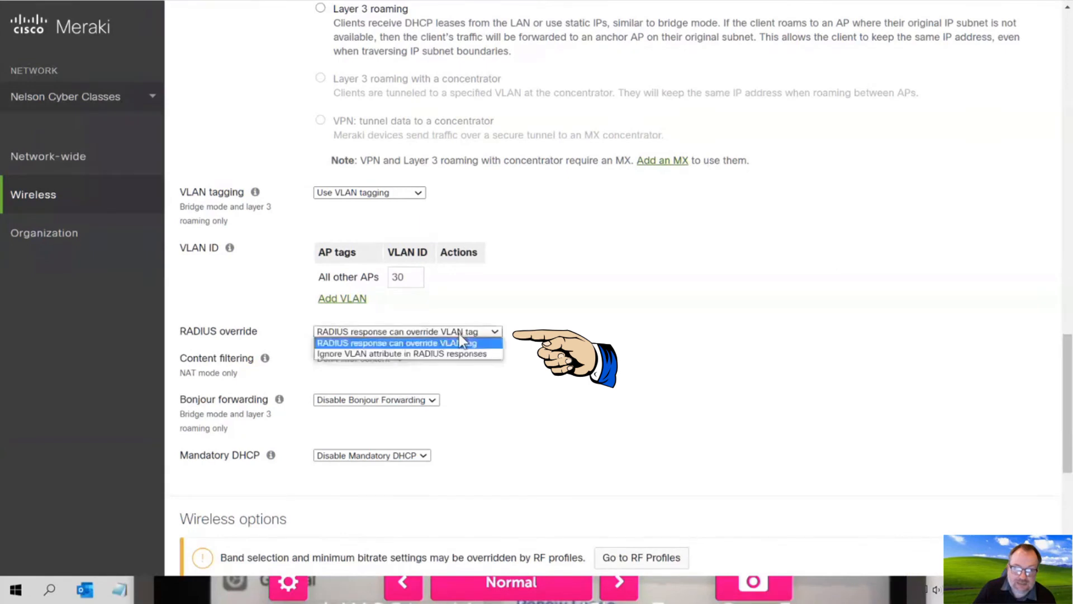
pyautogui.click(462, 342)
pyautogui.click(459, 335)
pyautogui.moveTo(186, 331); pyautogui.dragTo(243, 329)
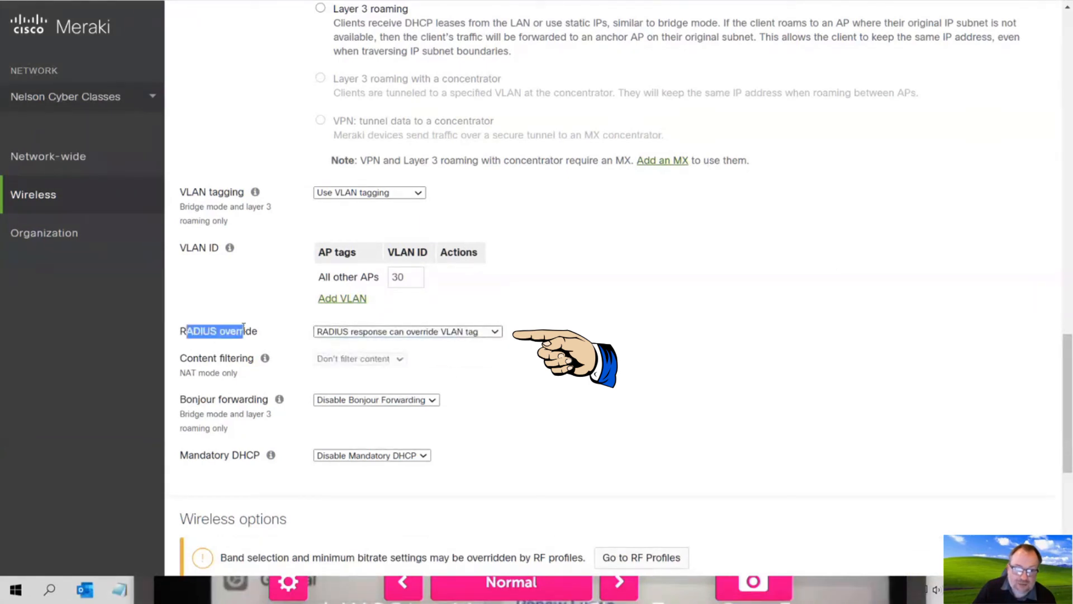
pyautogui.click(383, 334)
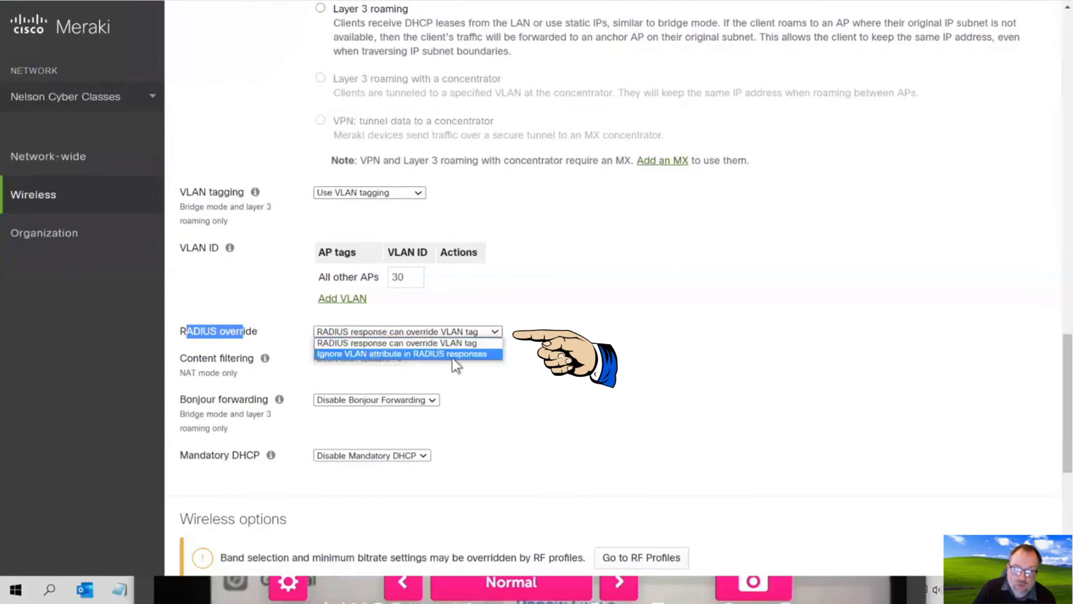
pyautogui.click(438, 343)
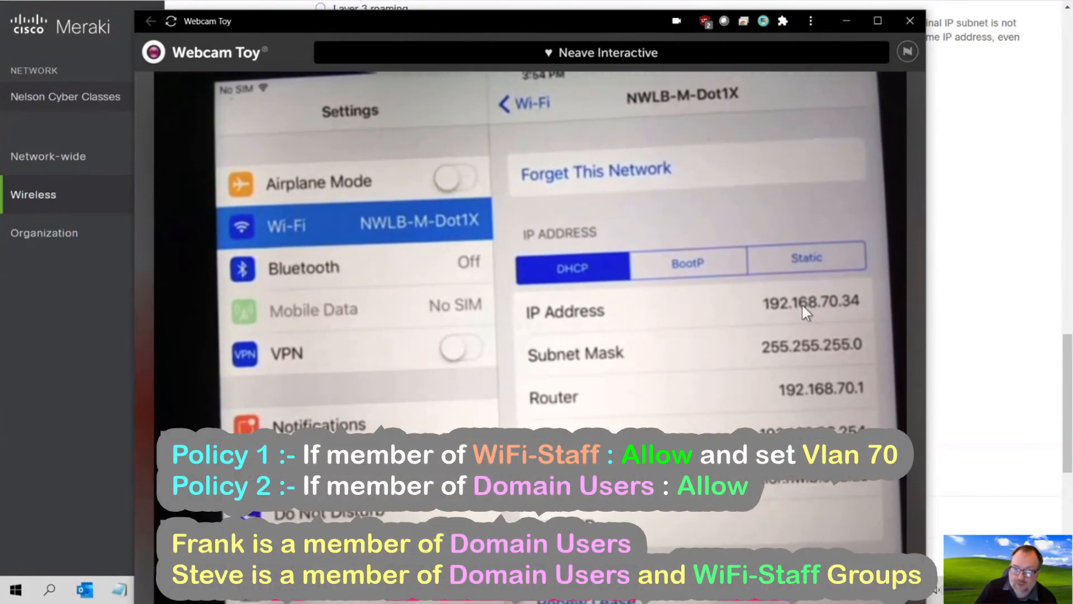
# - Bring the Meraki page in front of Webcam Toy and highlight the RADIUS override label
pyautogui.click(968, 386)
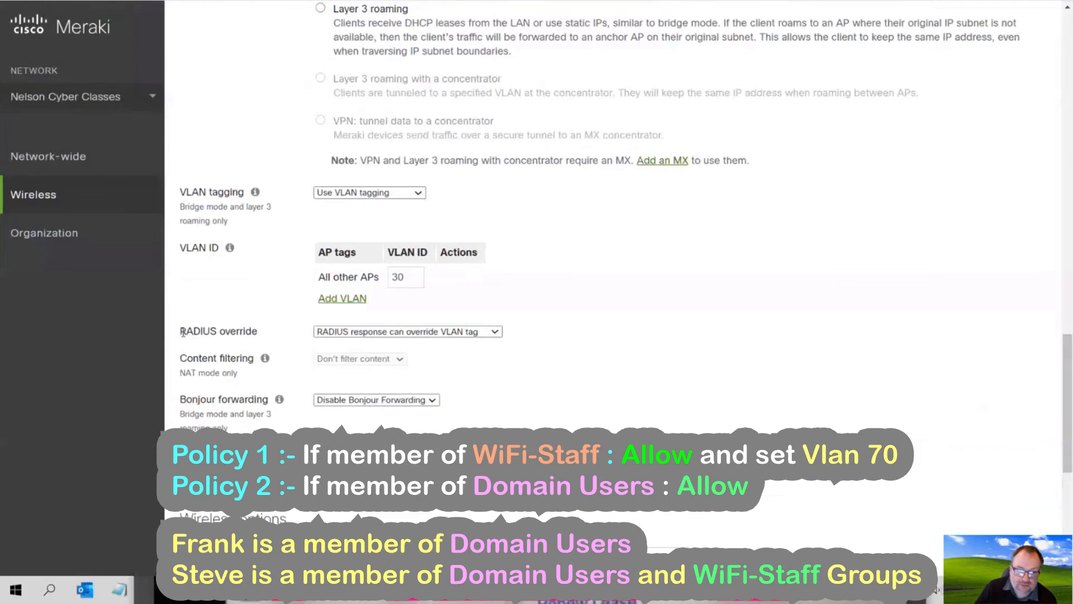
pyautogui.moveTo(181, 331); pyautogui.dragTo(254, 331)
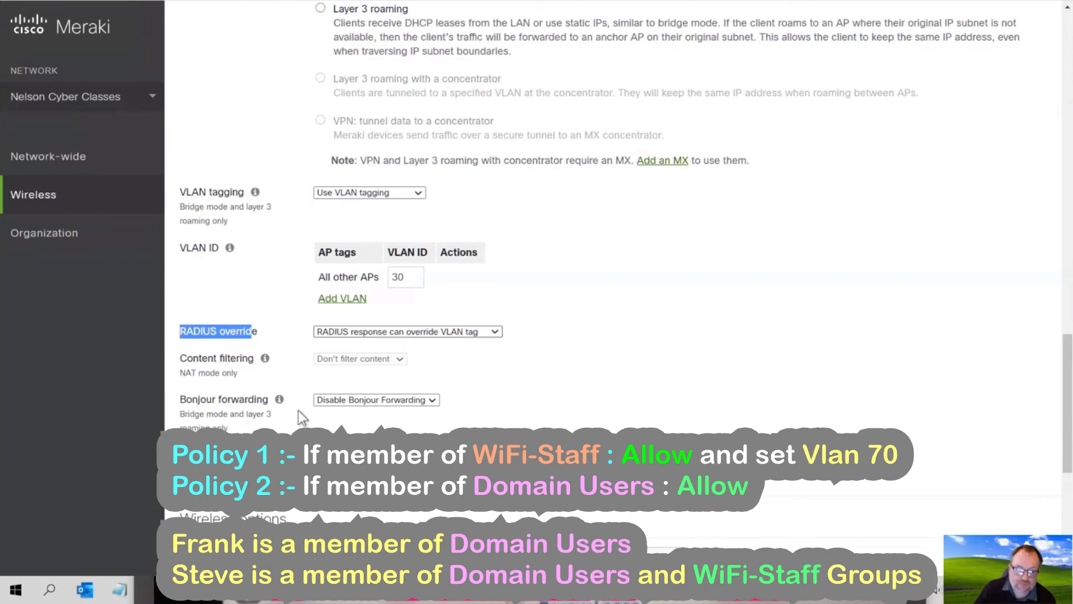
pyautogui.click(16, 589)
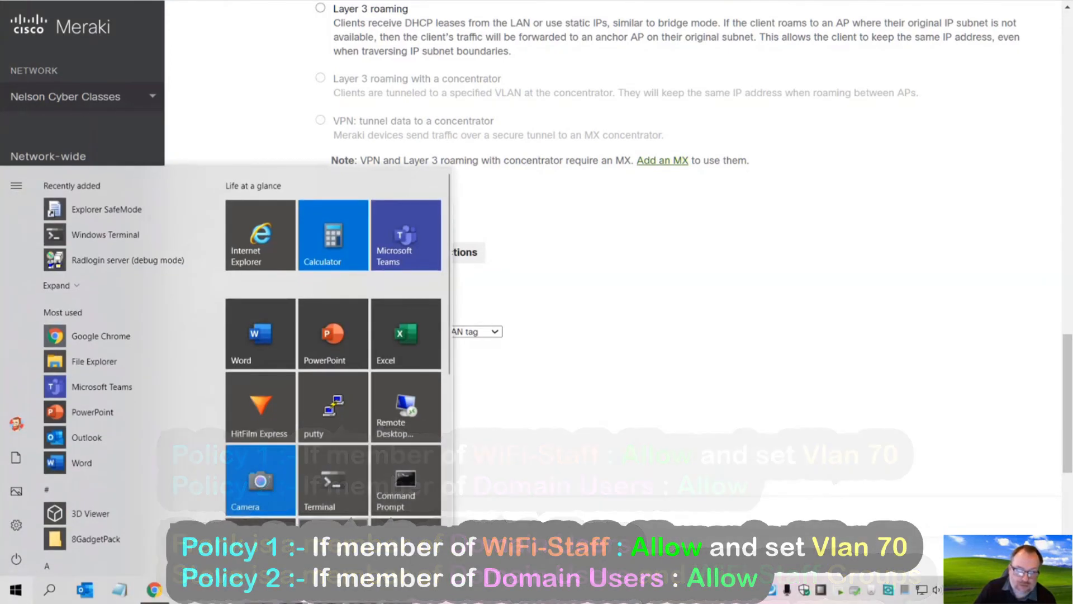
# - Review the RADIUS clients and the NAS Port Type wireless request condition, then show Default-All-User-Policy details
pyautogui.click(296, 486)
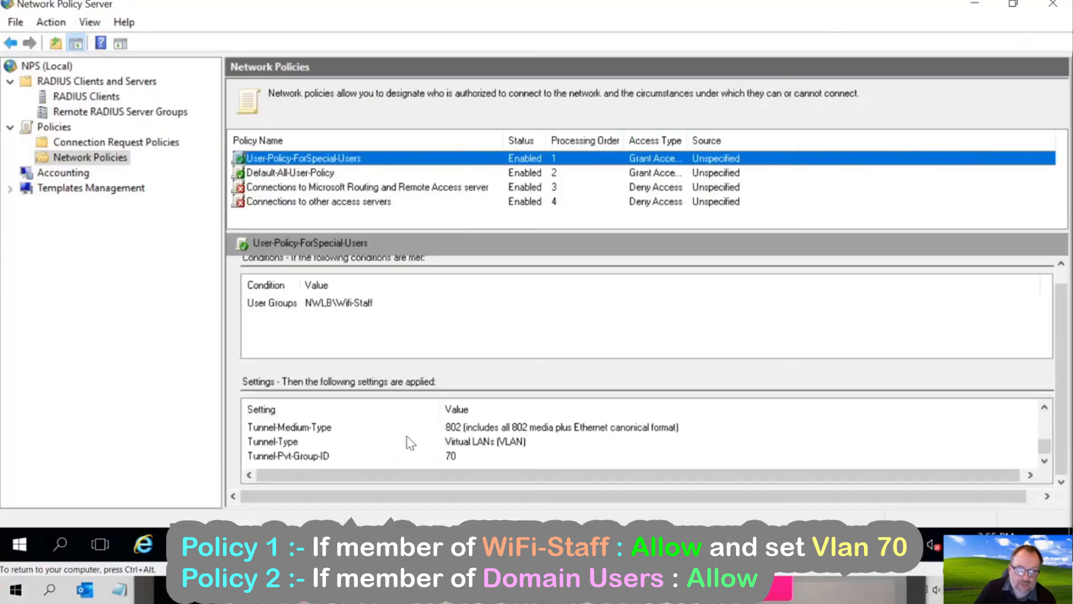
pyautogui.click(82, 96)
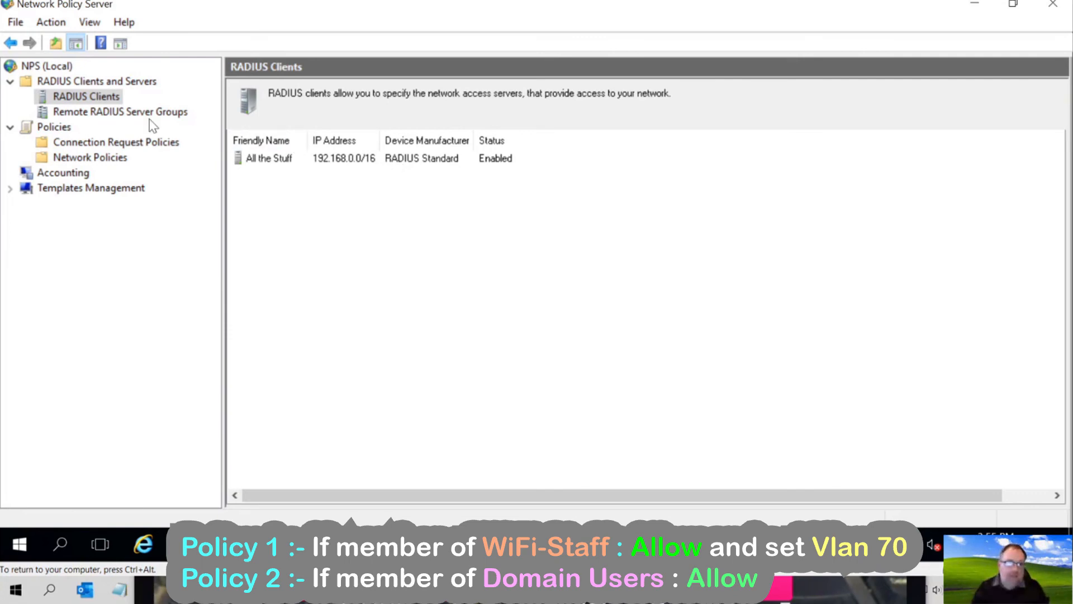
pyautogui.click(128, 144)
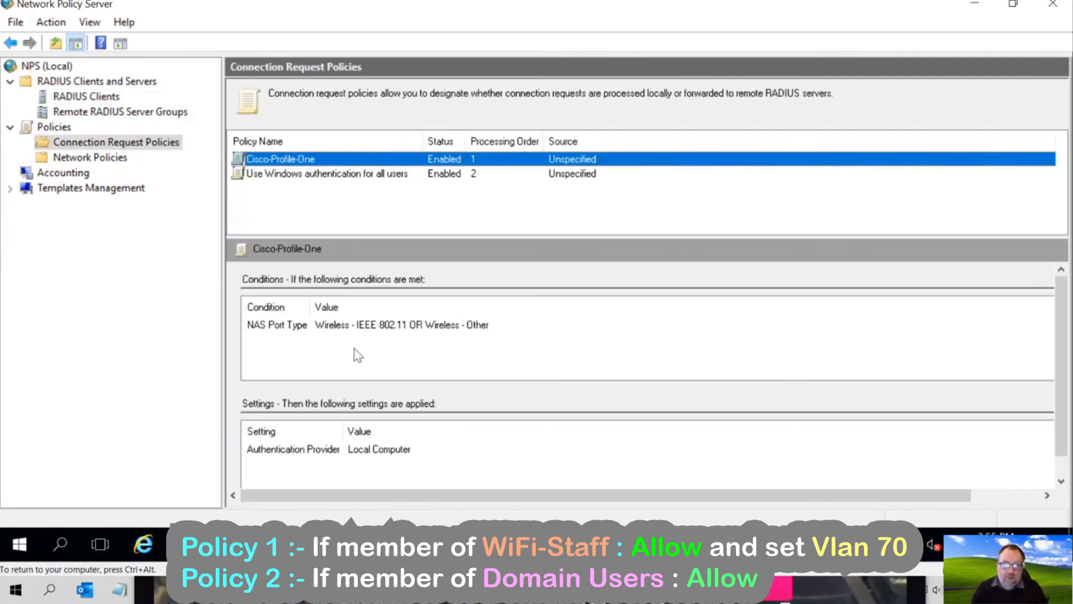
pyautogui.click(310, 327)
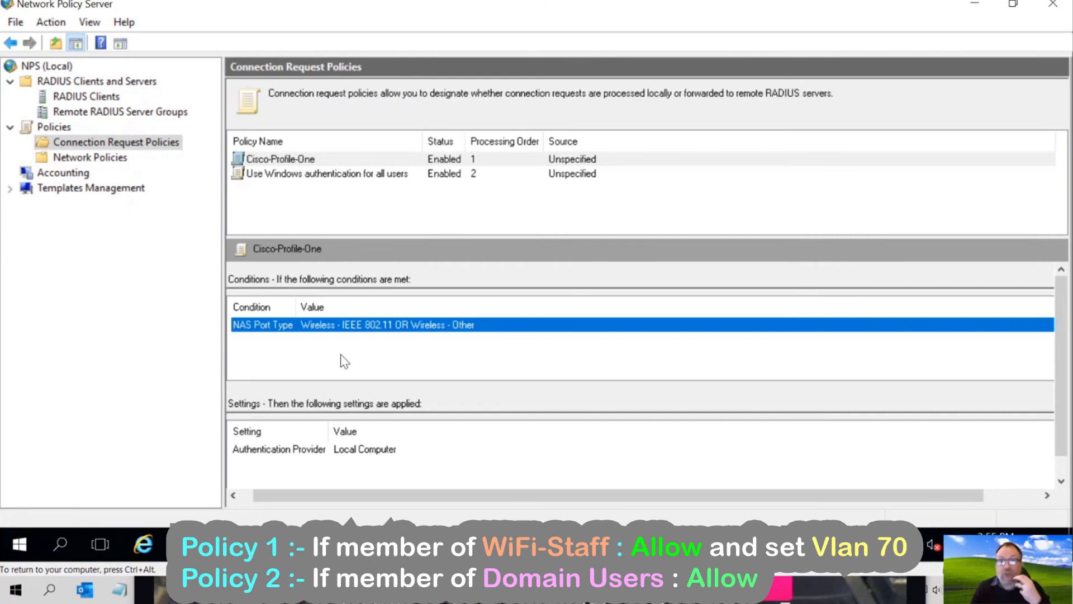
pyautogui.click(101, 159)
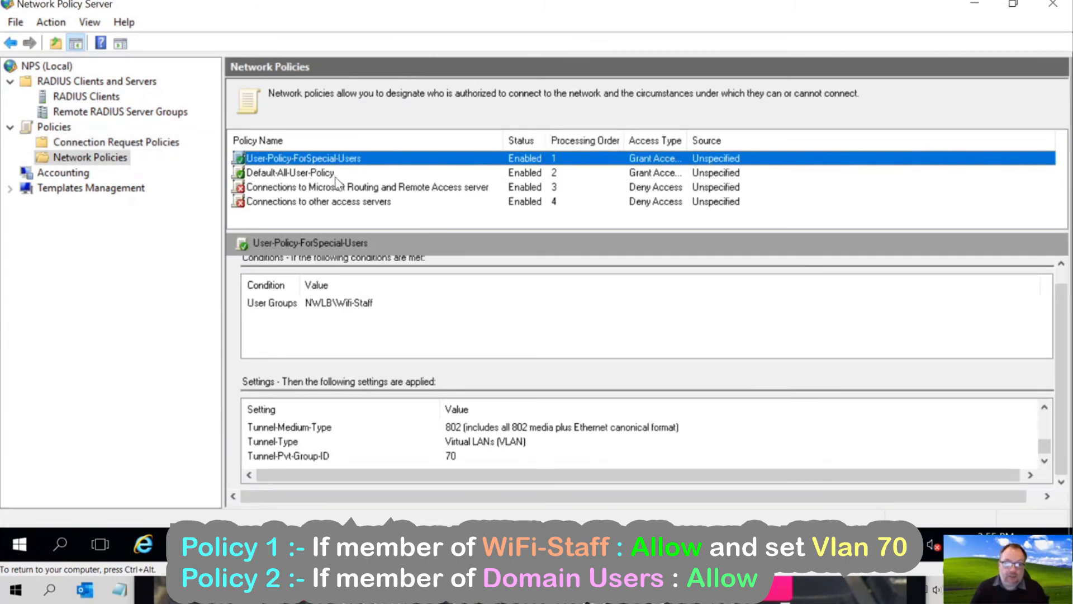
pyautogui.click(307, 172)
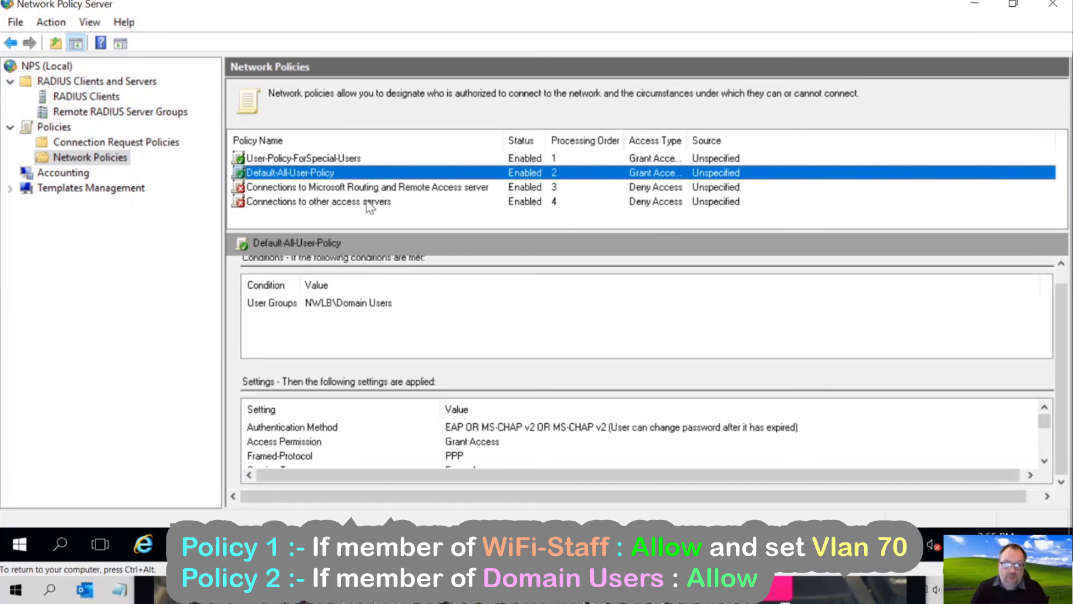
pyautogui.doubleClick(332, 174)
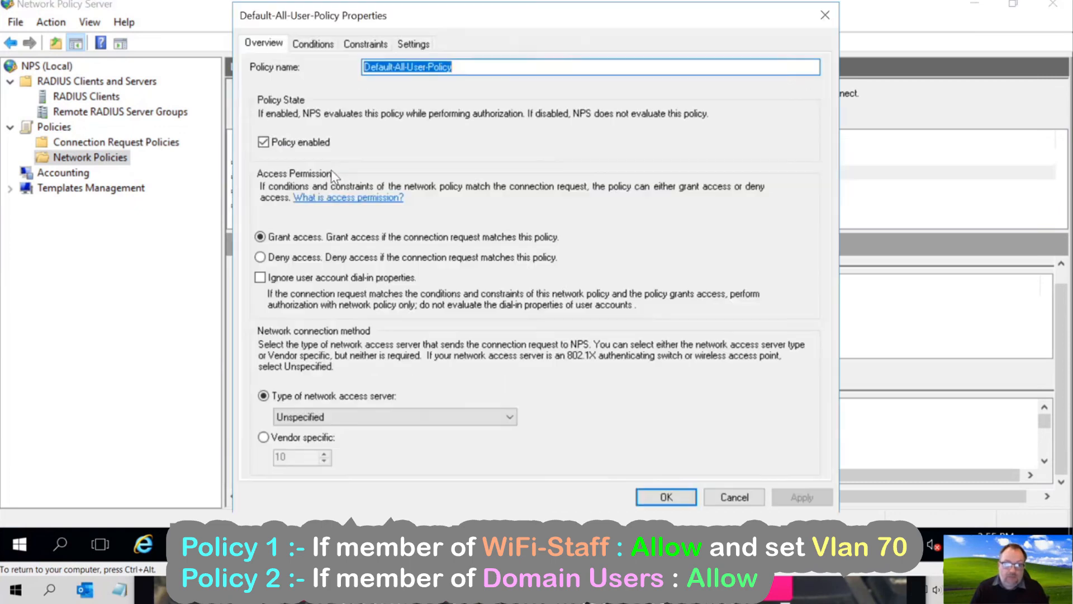
pyautogui.click(318, 45)
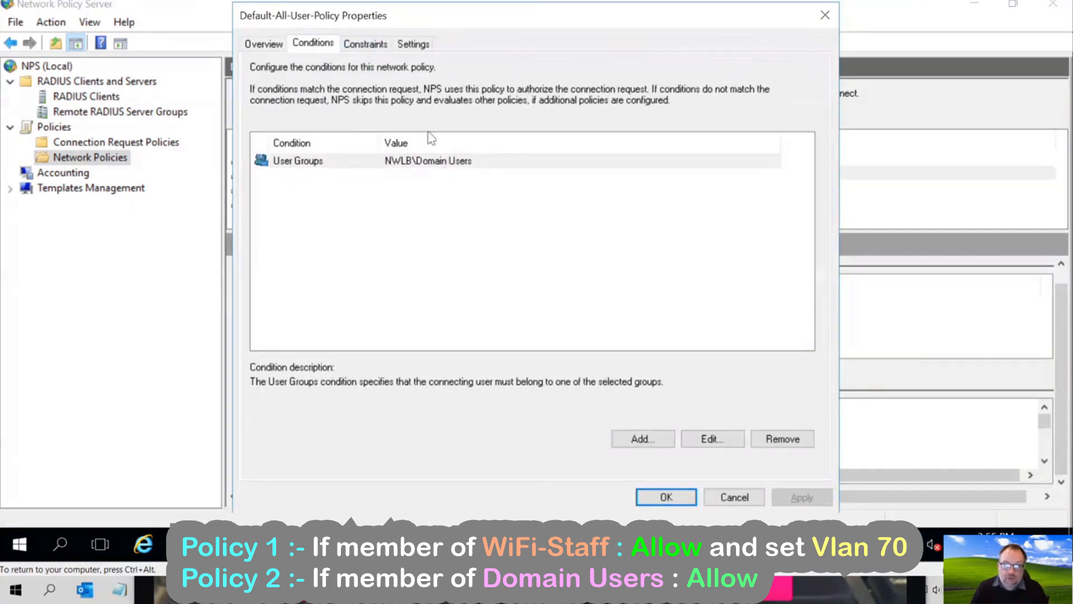
pyautogui.click(361, 45)
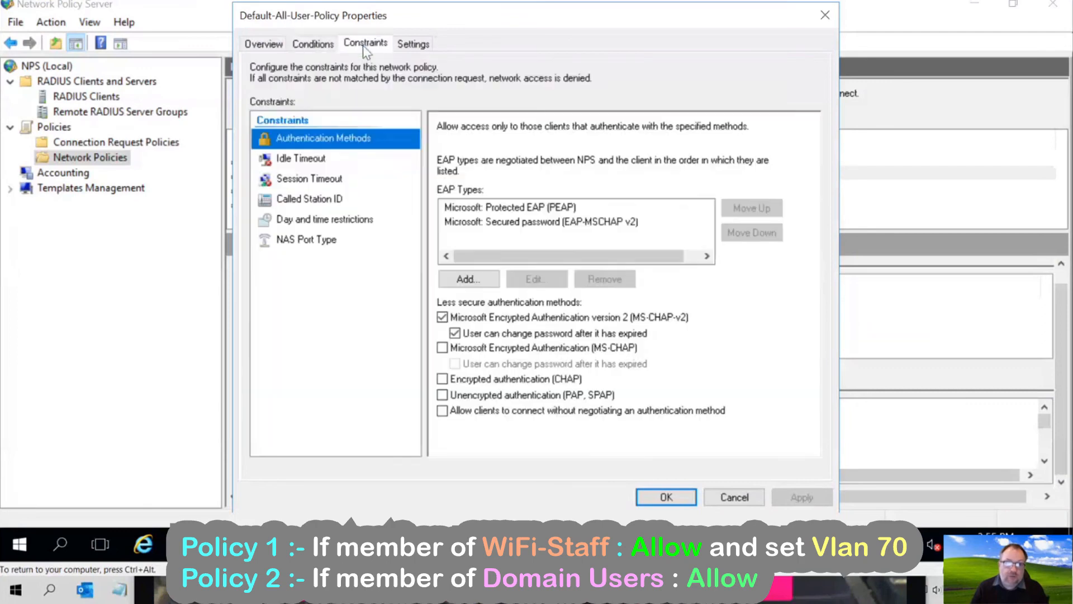
pyautogui.click(492, 208)
pyautogui.click(492, 222)
pyautogui.click(490, 210)
pyautogui.click(496, 222)
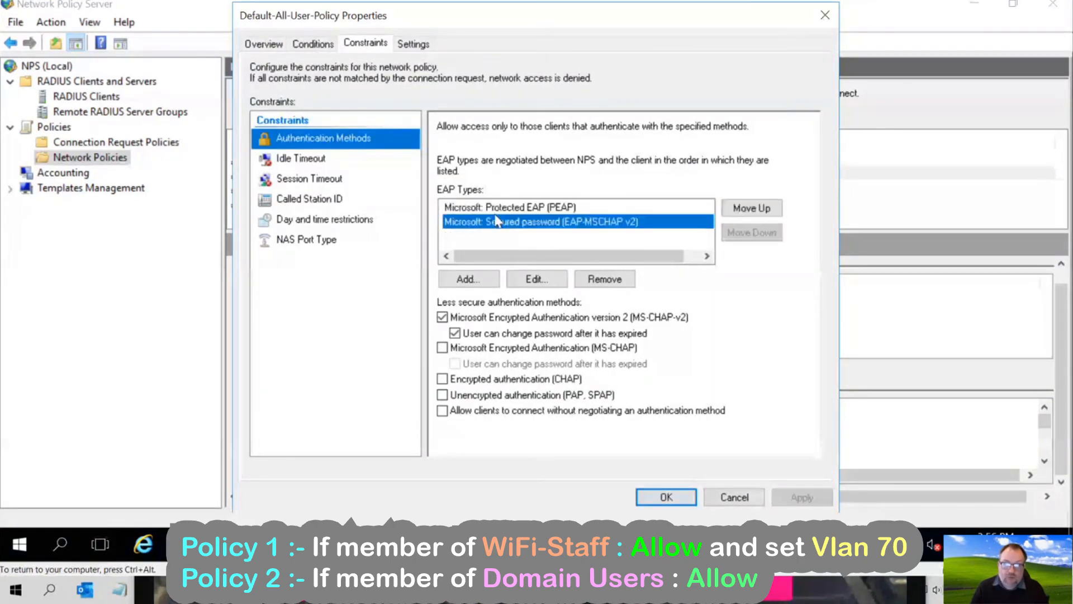
pyautogui.click(493, 208)
pyautogui.click(414, 43)
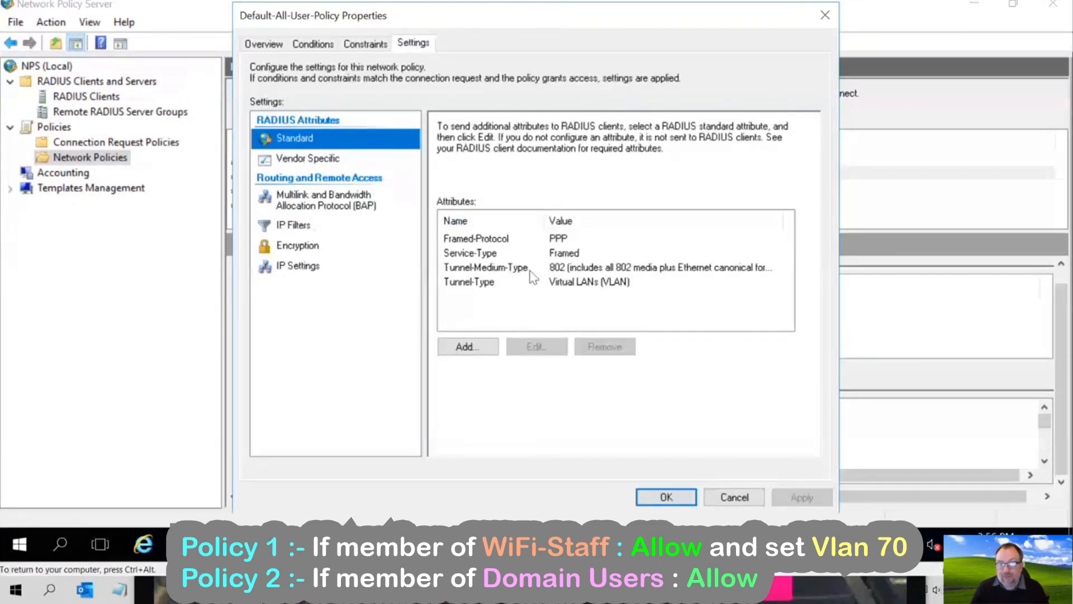
pyautogui.click(710, 500)
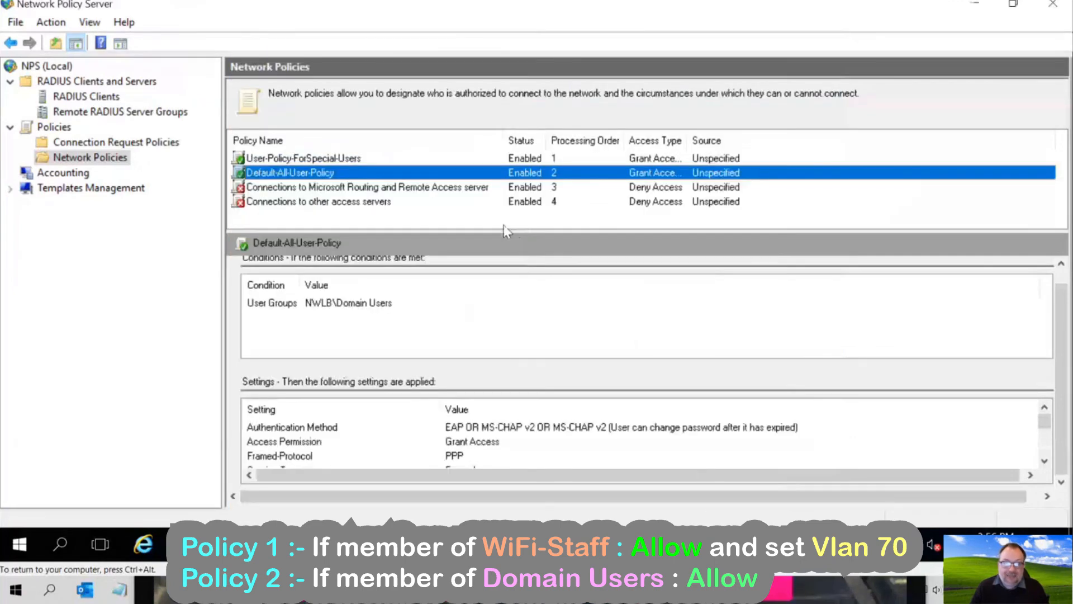
pyautogui.click(347, 159)
# - Review User-Policy-ForSpecial-Users' Wifi-Staff condition, constraints and RADIUS settings, noting Tunnel-Pvt-Group-ID 70
pyautogui.doubleClick(346, 159)
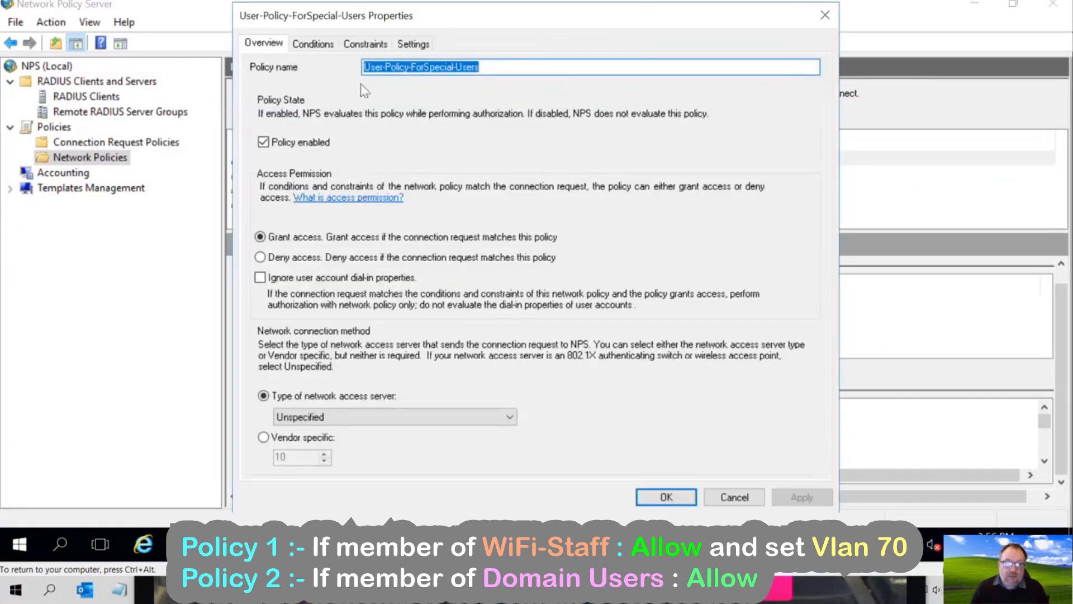
pyautogui.click(313, 44)
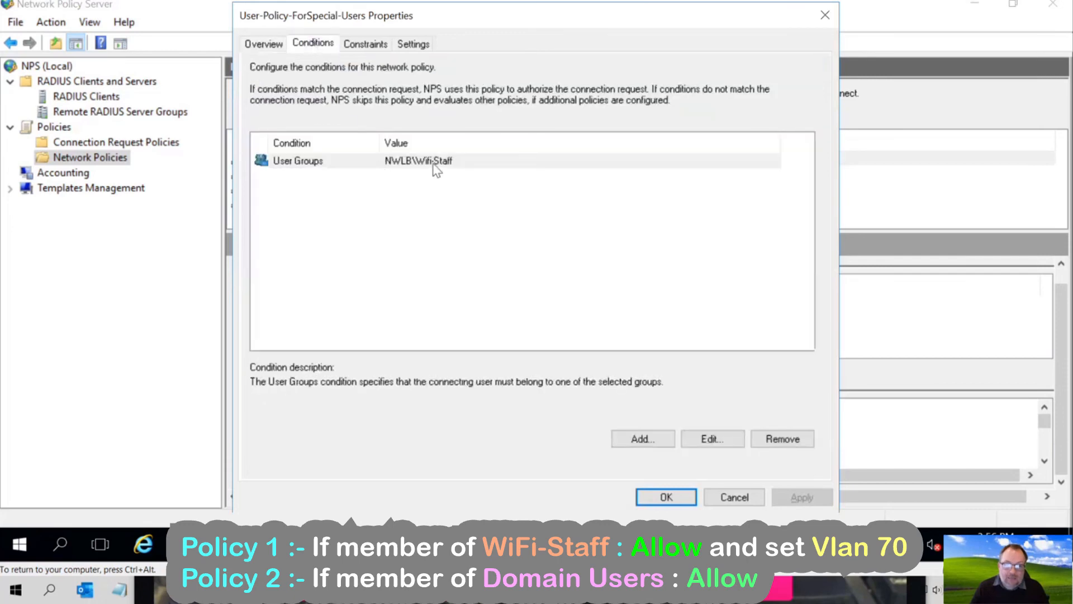
pyautogui.click(364, 44)
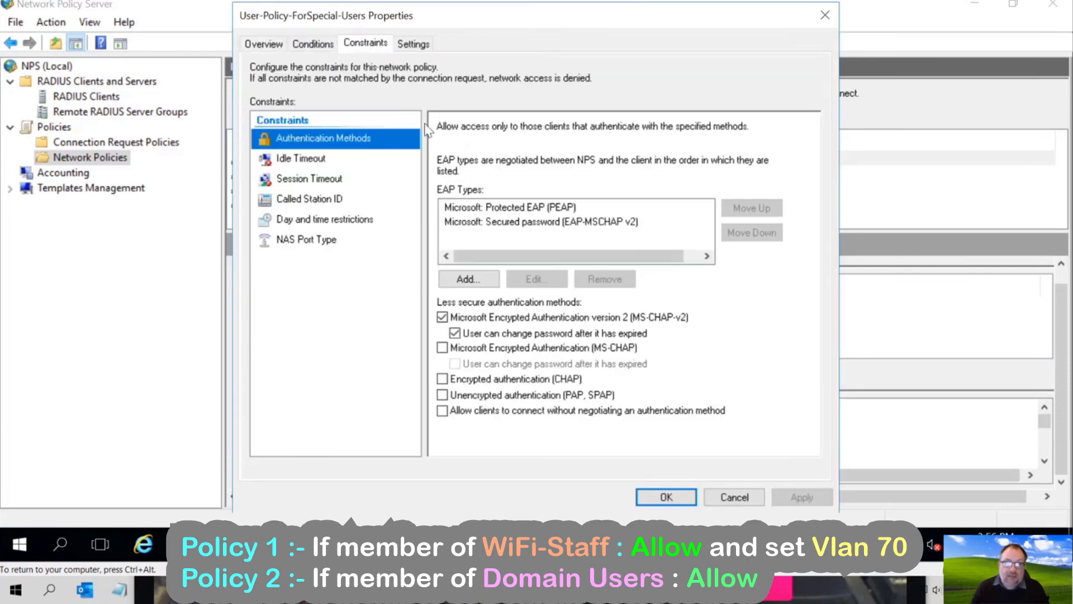
pyautogui.click(414, 50)
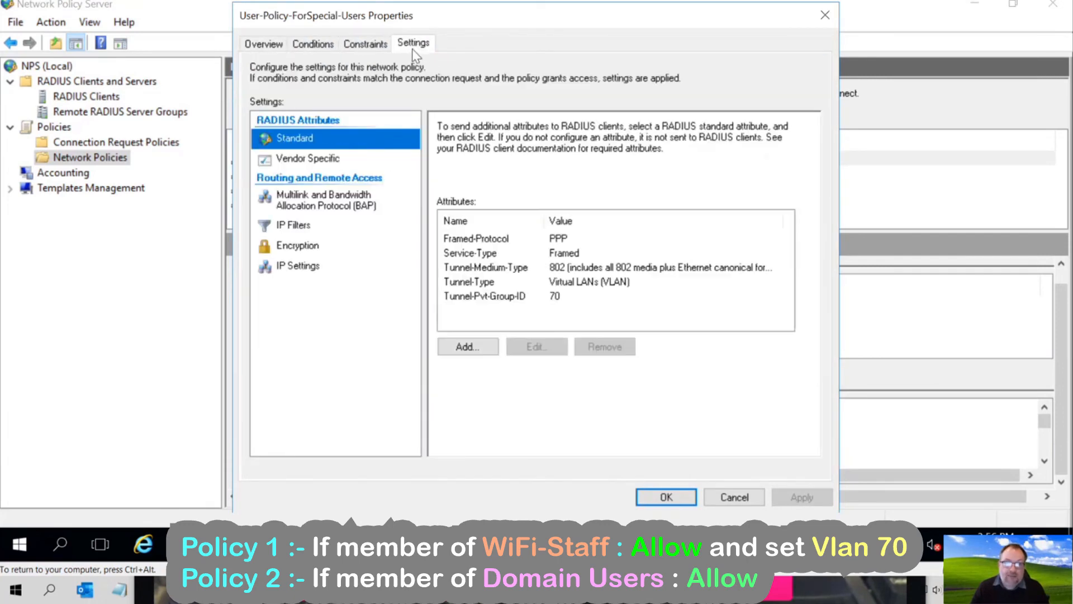
pyautogui.click(502, 301)
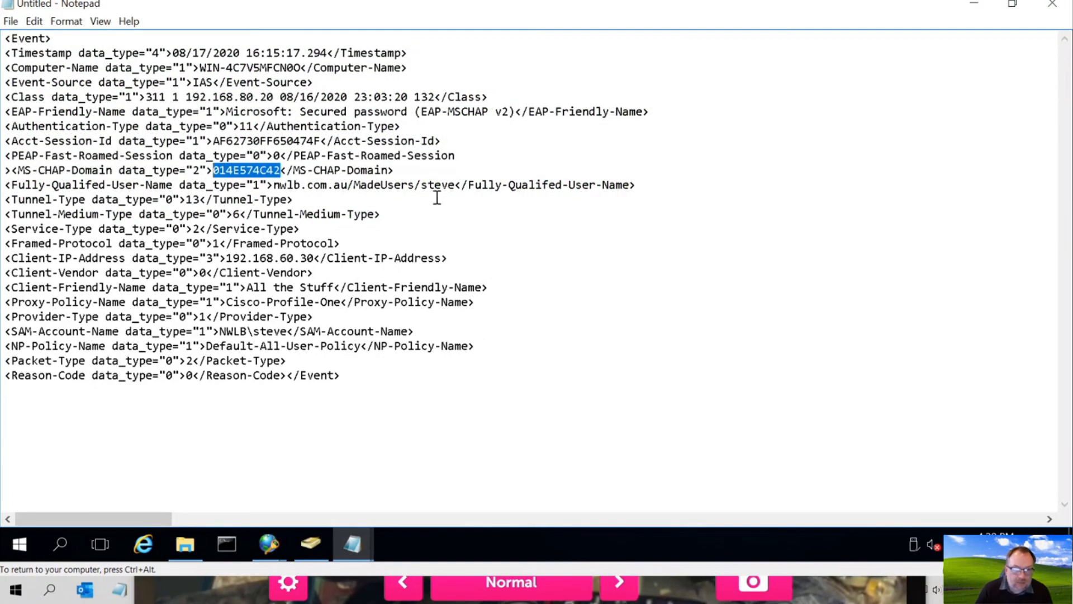
pyautogui.moveTo(457, 186); pyautogui.dragTo(273, 185)
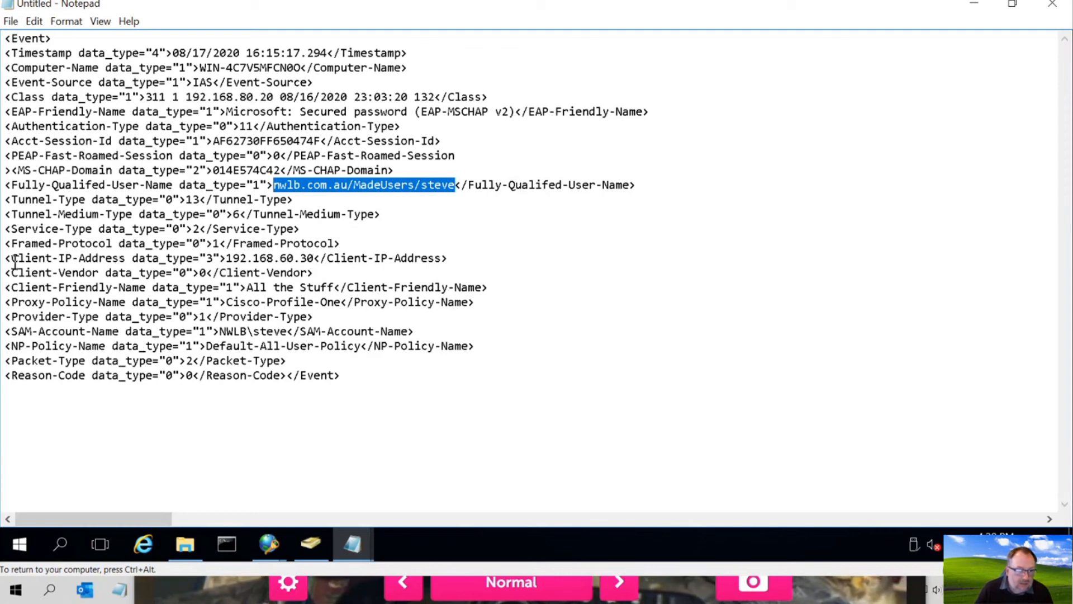
pyautogui.moveTo(12, 258); pyautogui.dragTo(314, 258)
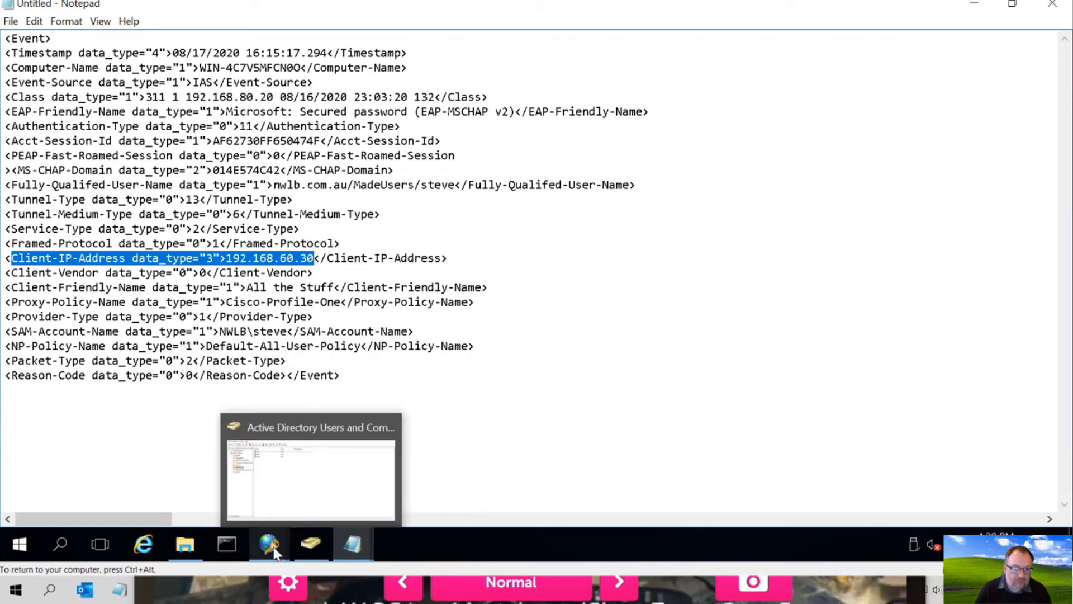
# - Close the extra Network Policy Server window and bring the remaining one forward
pyautogui.moveTo(270, 547)
pyautogui.click(329, 482)
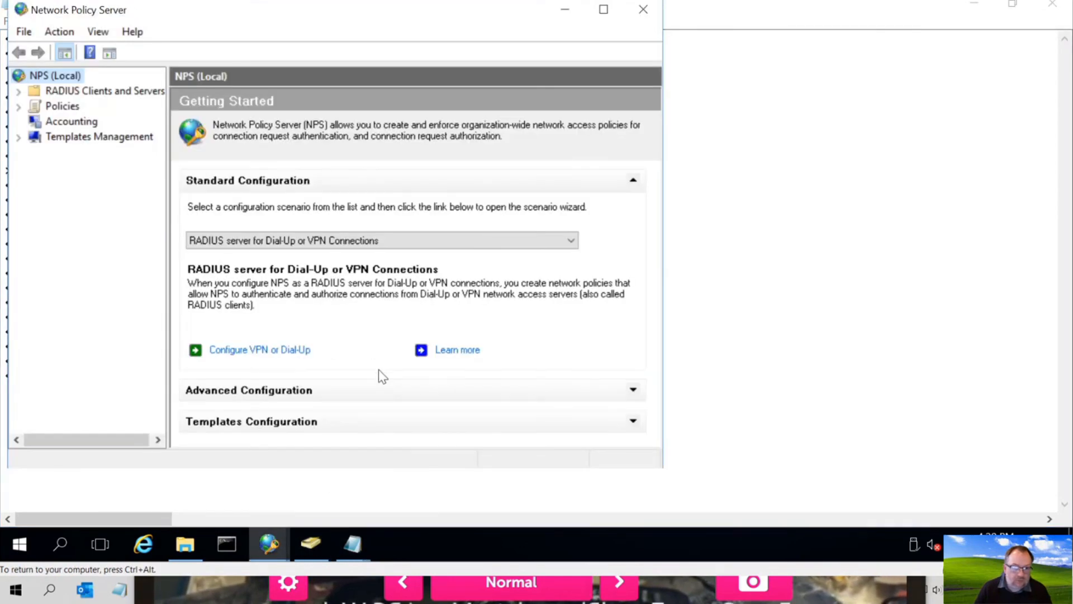
pyautogui.click(644, 9)
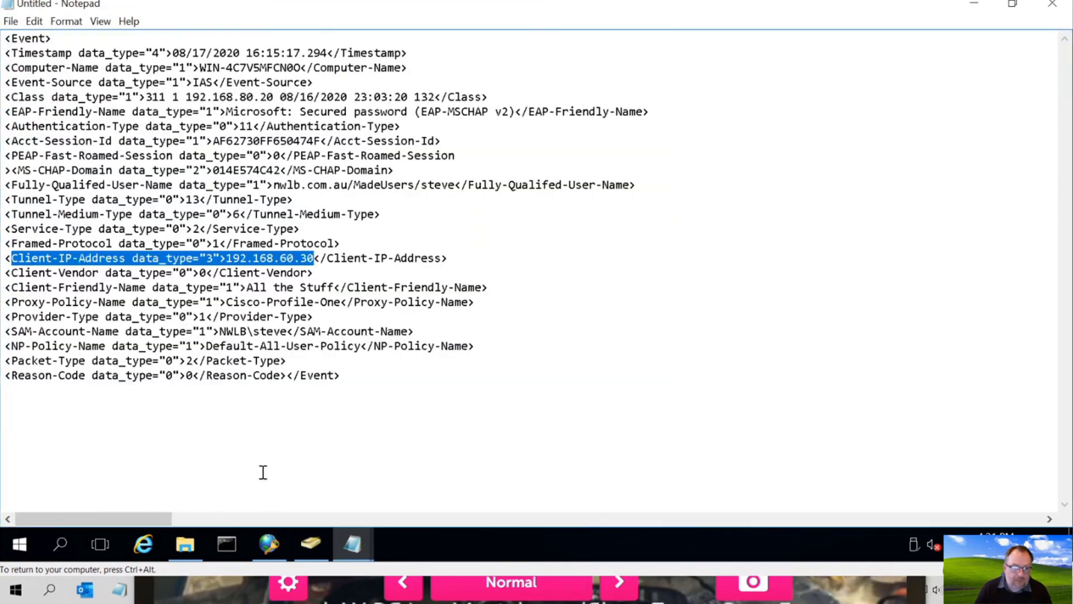
pyautogui.click(269, 544)
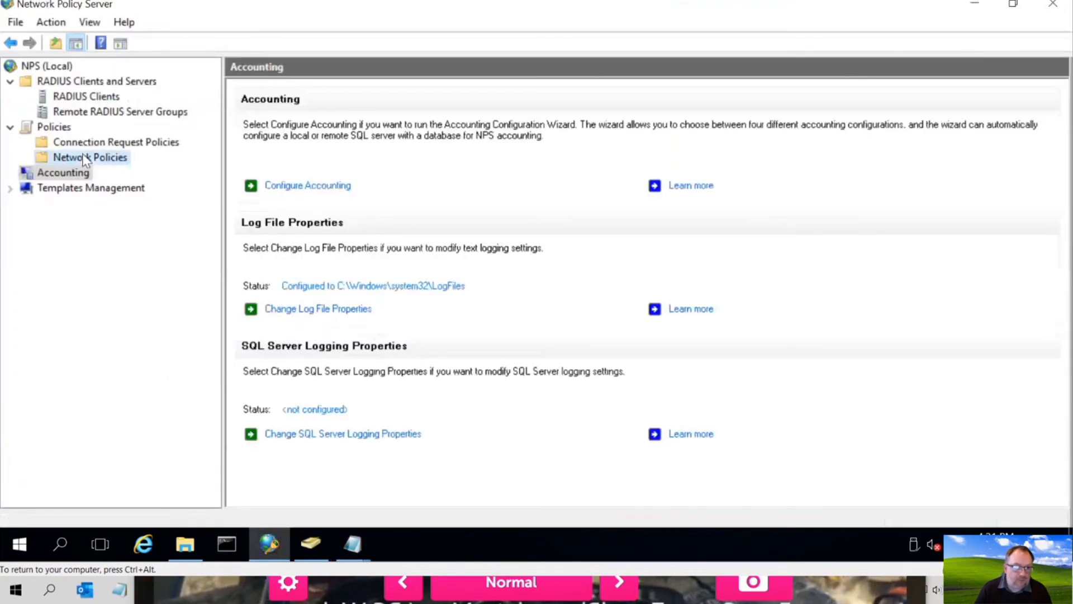
# - Inspect the Meraki policy's Access Client IPv4 Address condition, then return to the Notepad log entry
pyautogui.click(85, 158)
pyautogui.doubleClick(371, 162)
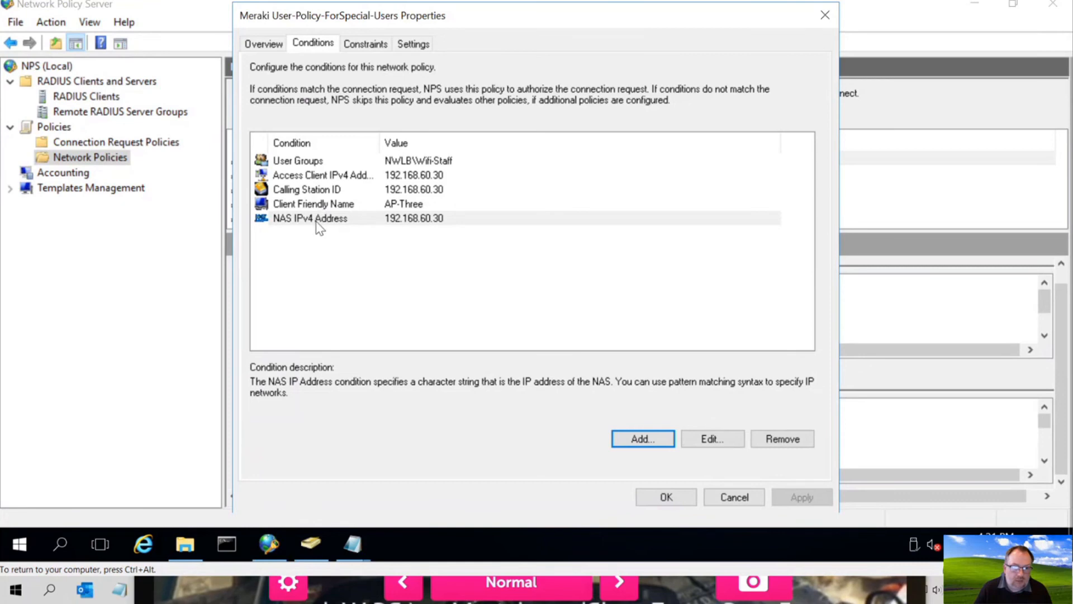
pyautogui.click(320, 178)
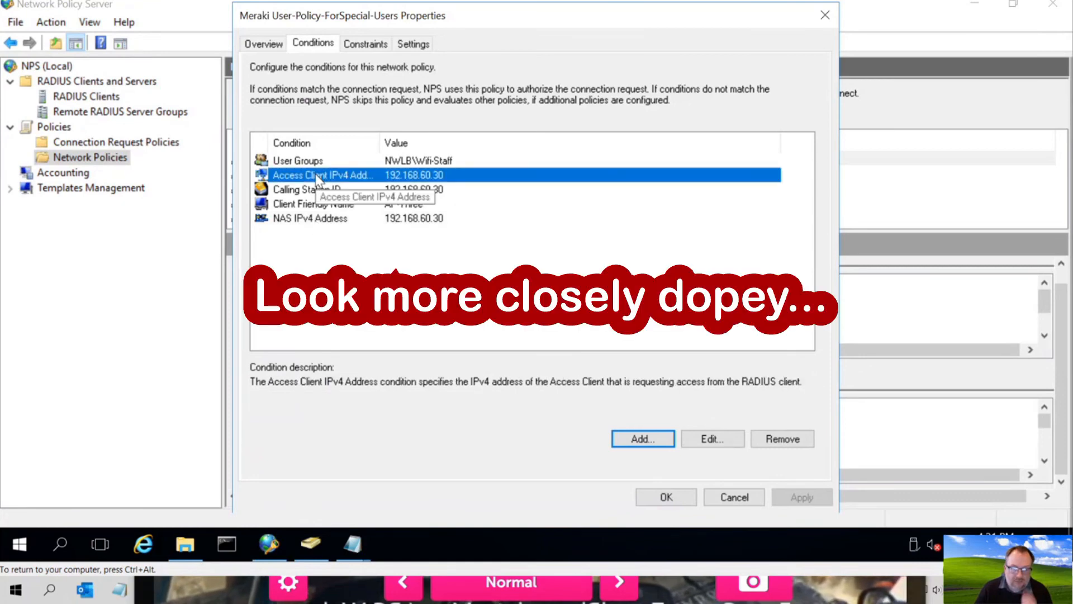
pyautogui.click(353, 543)
pyautogui.click(439, 485)
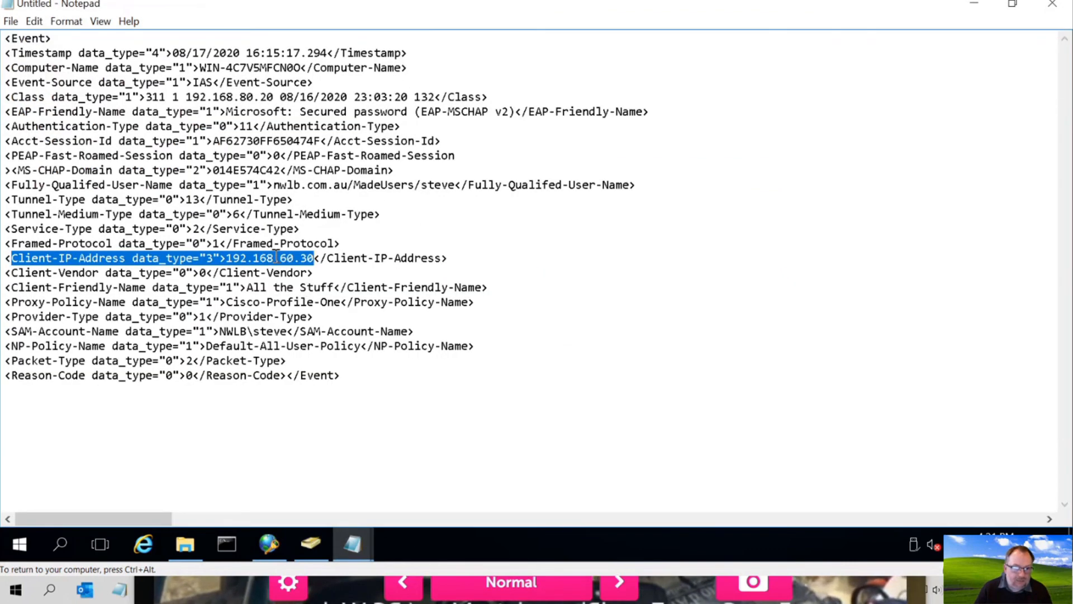
pyautogui.click(323, 258)
pyautogui.moveTo(447, 258); pyautogui.dragTo(3, 260)
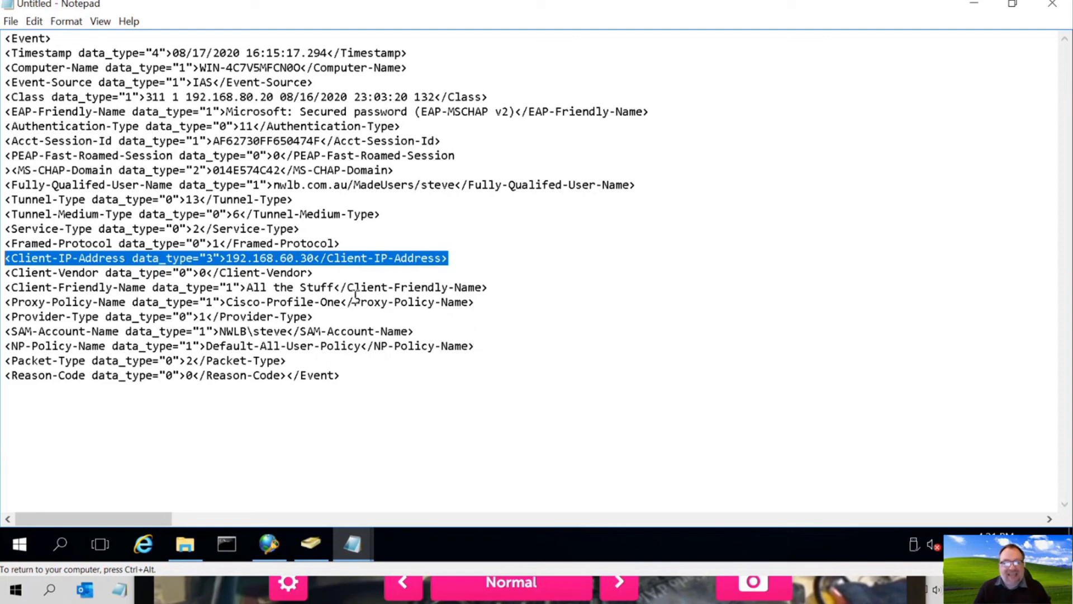
pyautogui.moveTo(12, 258); pyautogui.dragTo(125, 258)
# - Return to the Meraki policy's conditions and inspect the Client Friendly Name condition
pyautogui.click(269, 545)
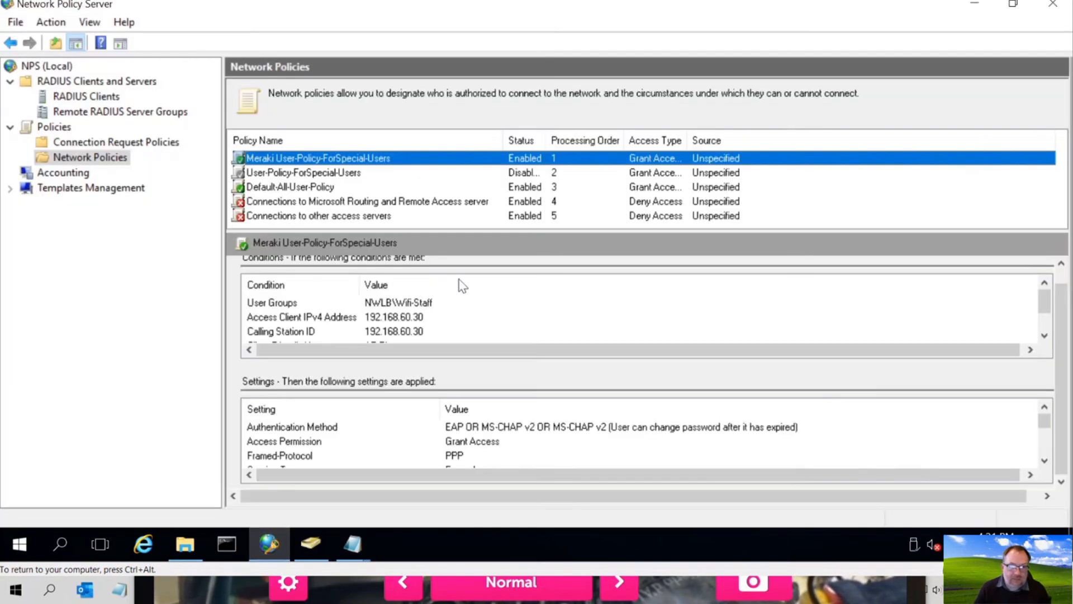
pyautogui.click(323, 161)
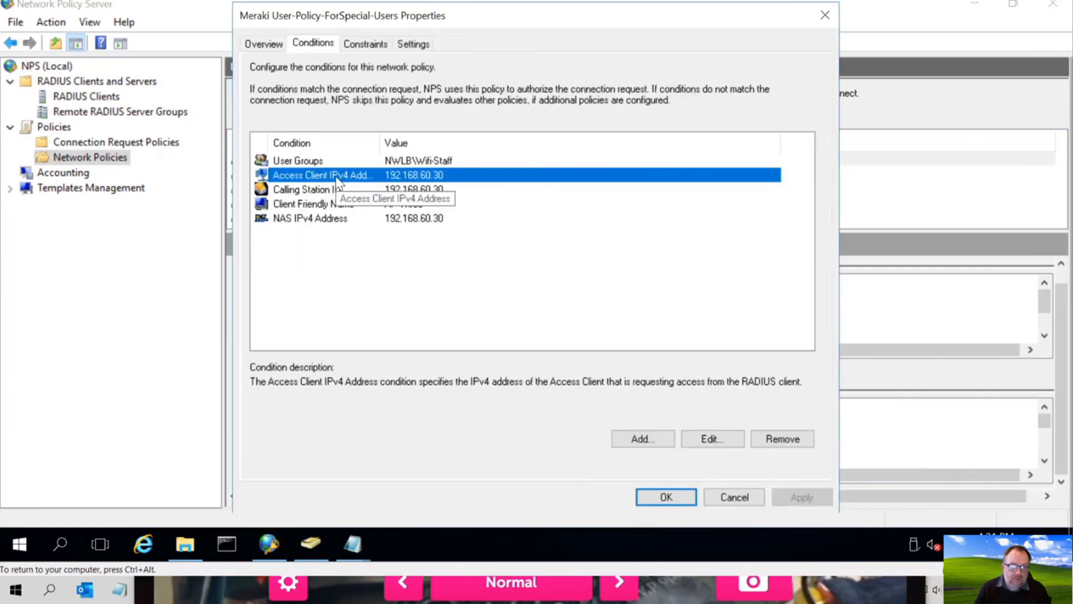
pyautogui.click(323, 205)
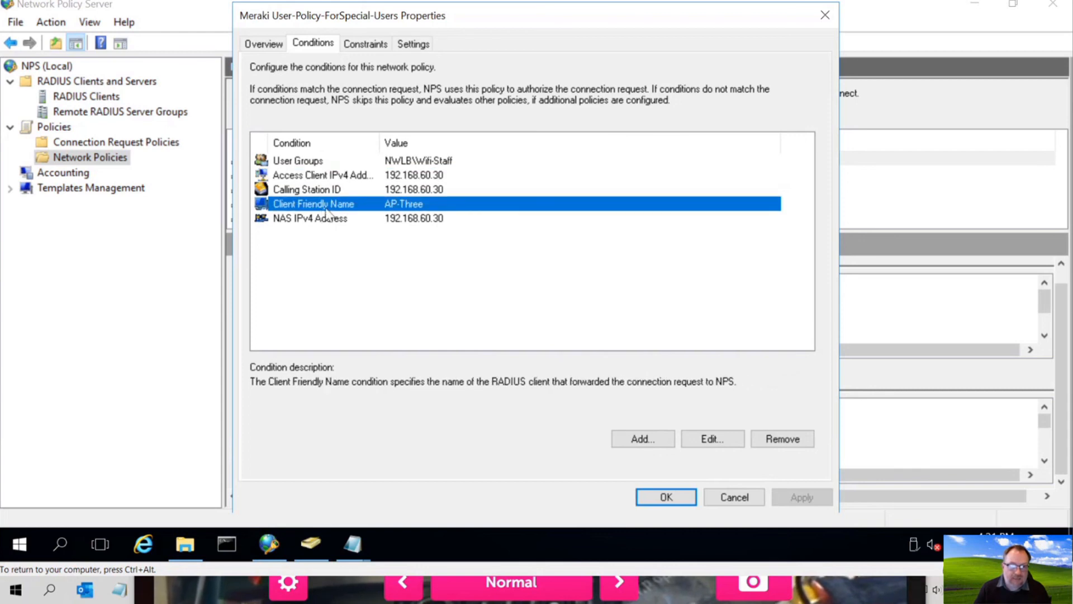
# - Add a Client IPv4 Address condition with value 192.168.60.30
pyautogui.click(654, 442)
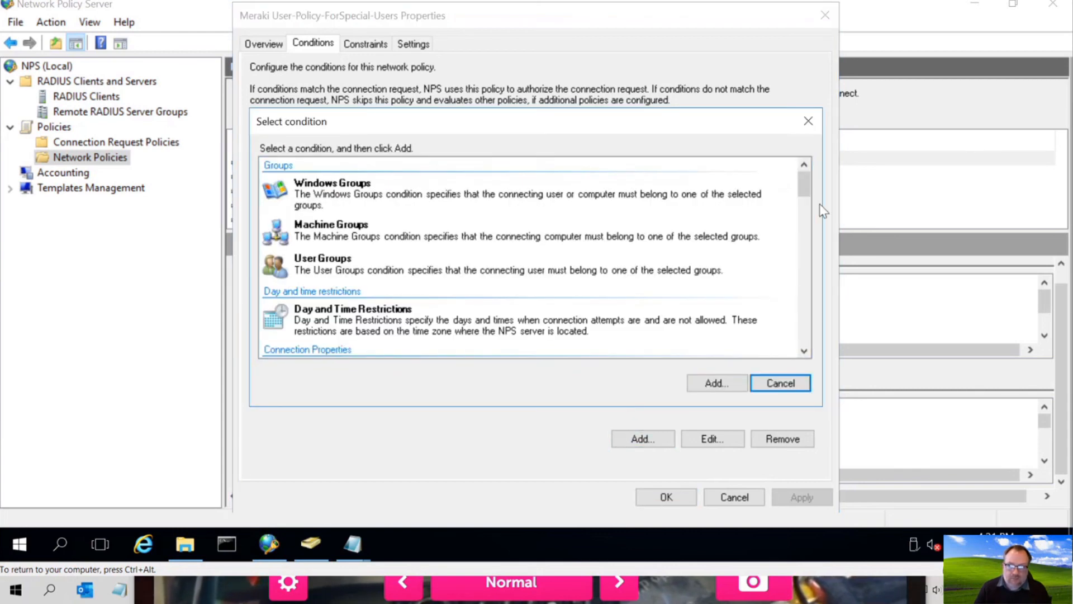
pyautogui.moveTo(802, 192); pyautogui.dragTo(803, 297)
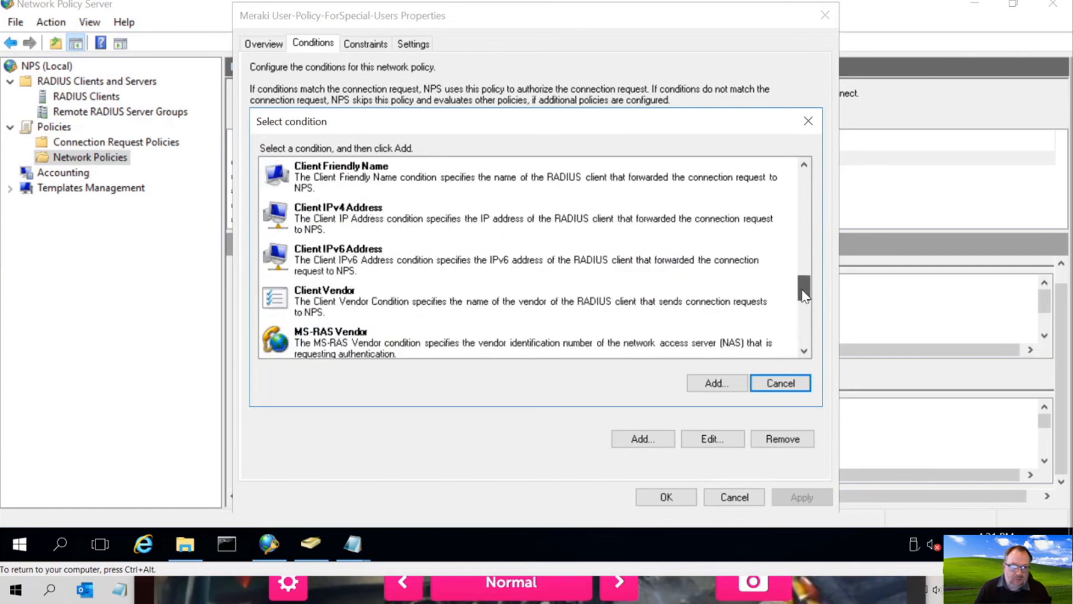
pyautogui.doubleClick(329, 205)
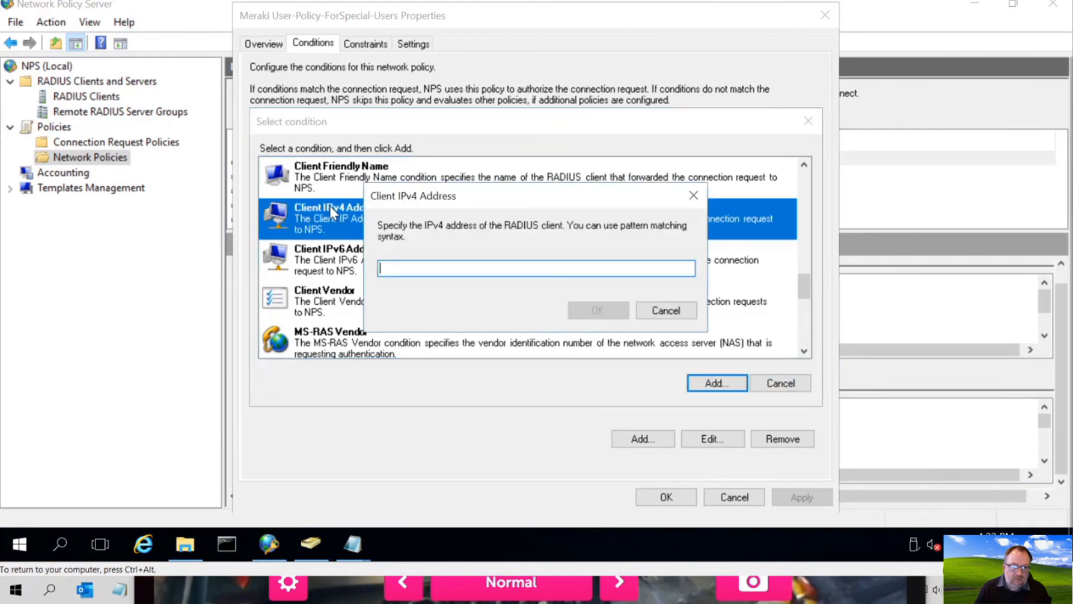
pyautogui.write('192.168.60.30')
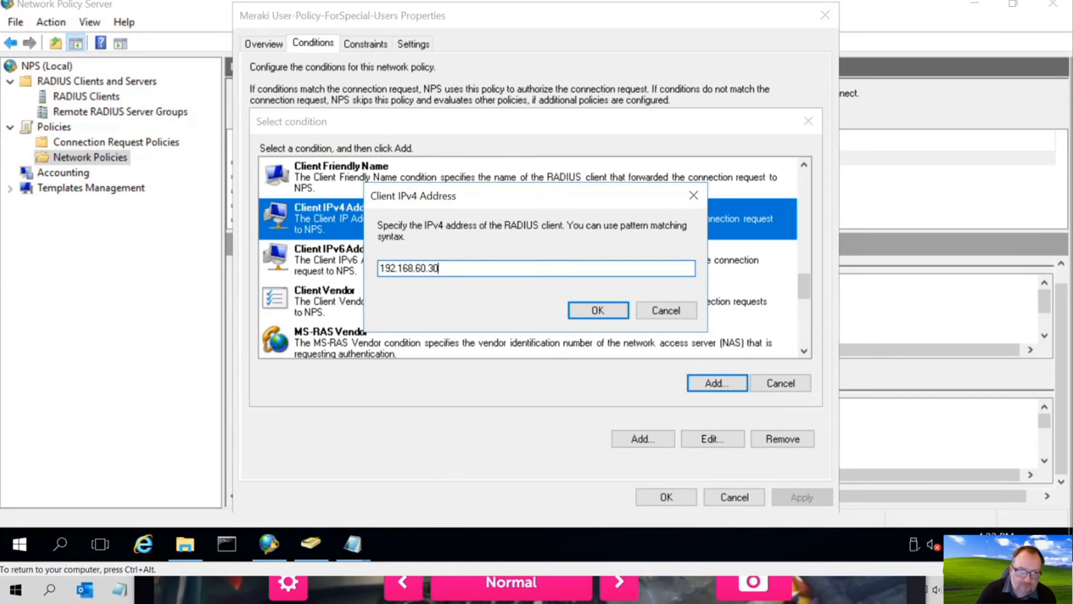
pyautogui.click(584, 310)
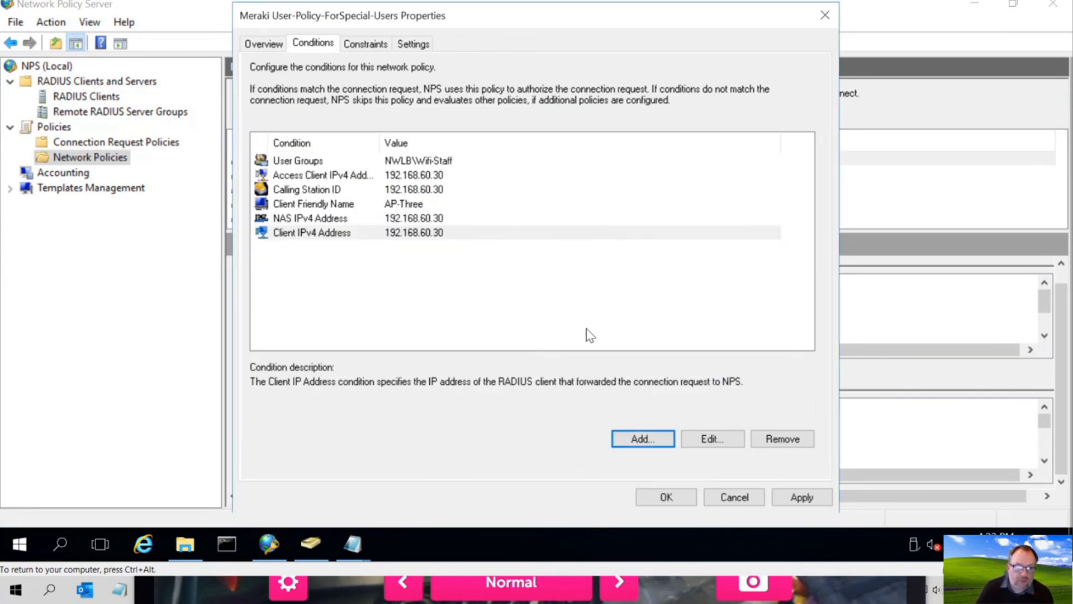
# - Remove the Calling Station ID, Client Friendly Name and NAS IPv4 Address conditions
pyautogui.click(305, 218)
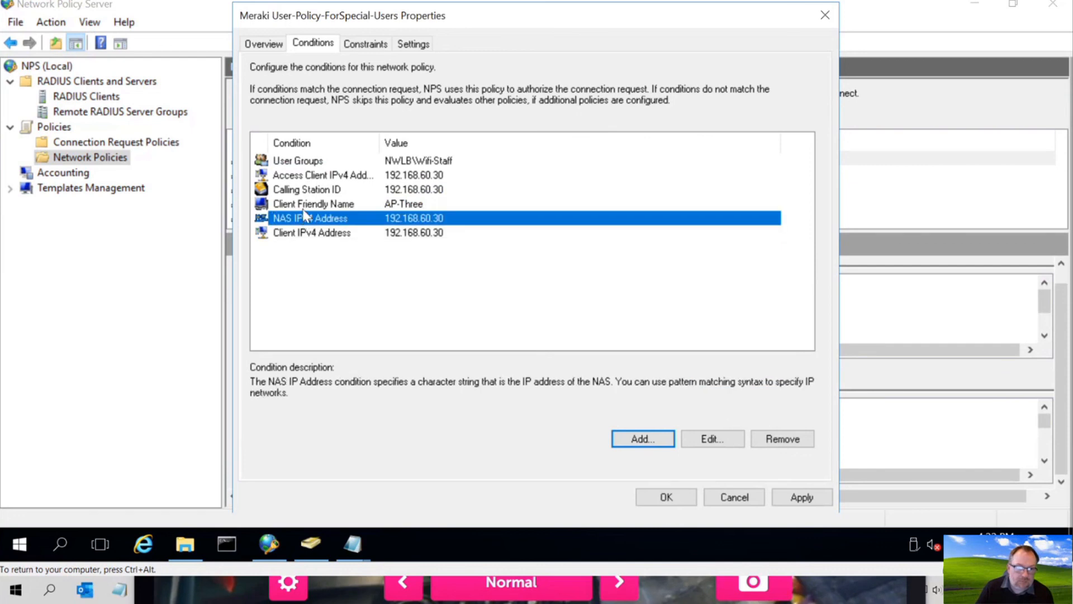
pyautogui.click(306, 203)
pyautogui.click(306, 190)
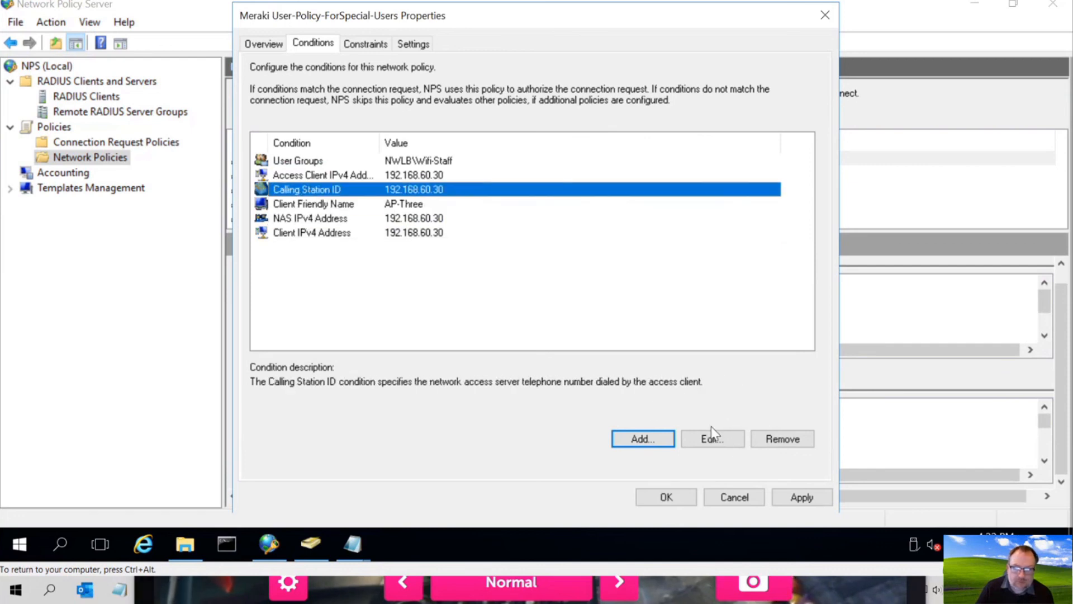
pyautogui.click(783, 439)
pyautogui.click(343, 191)
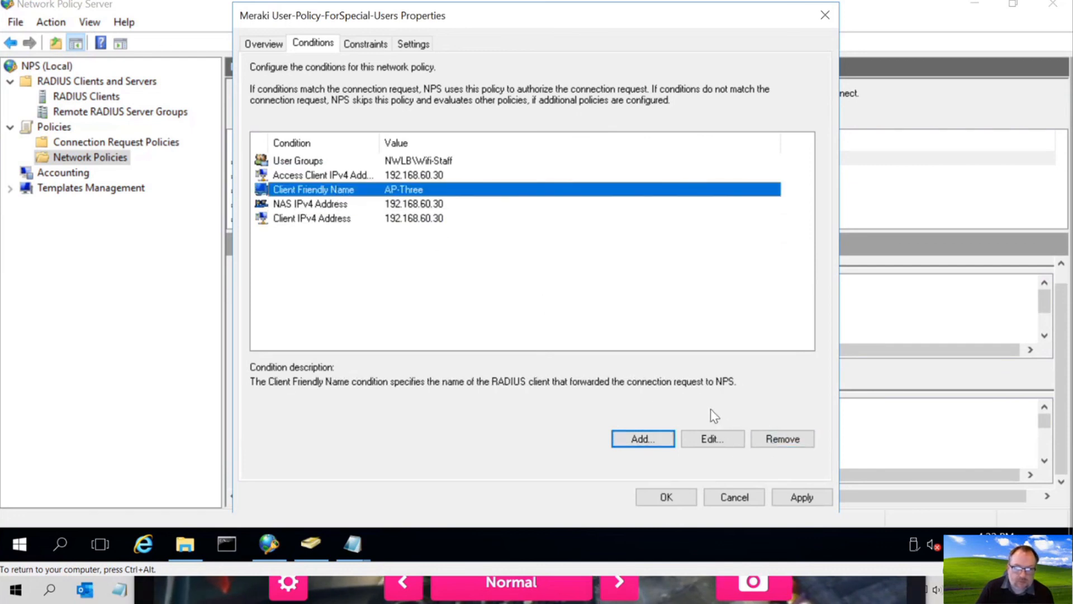
pyautogui.click(777, 438)
pyautogui.click(355, 189)
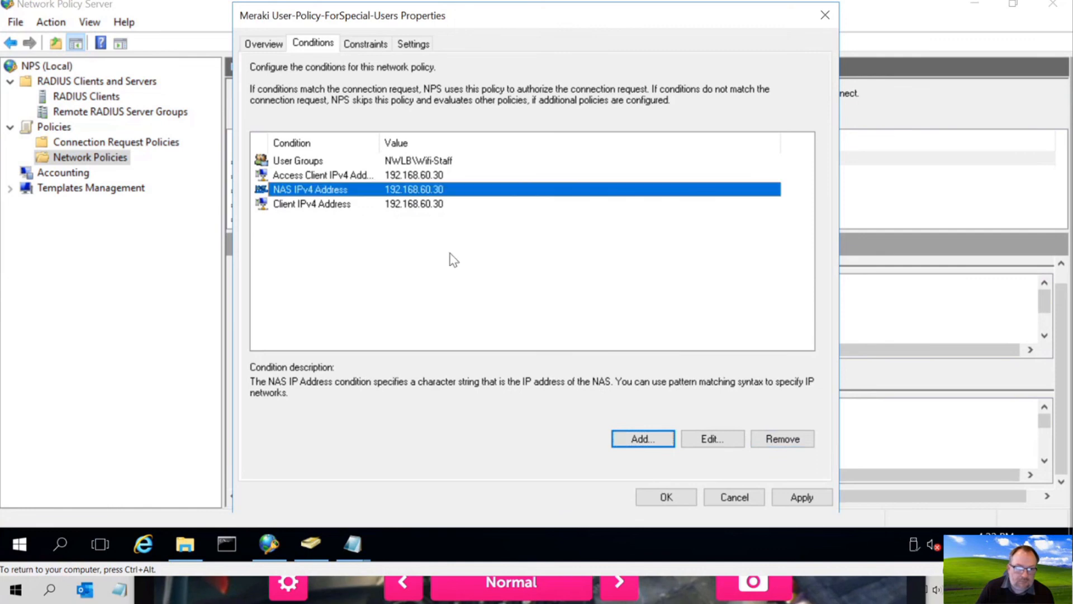
pyautogui.click(768, 440)
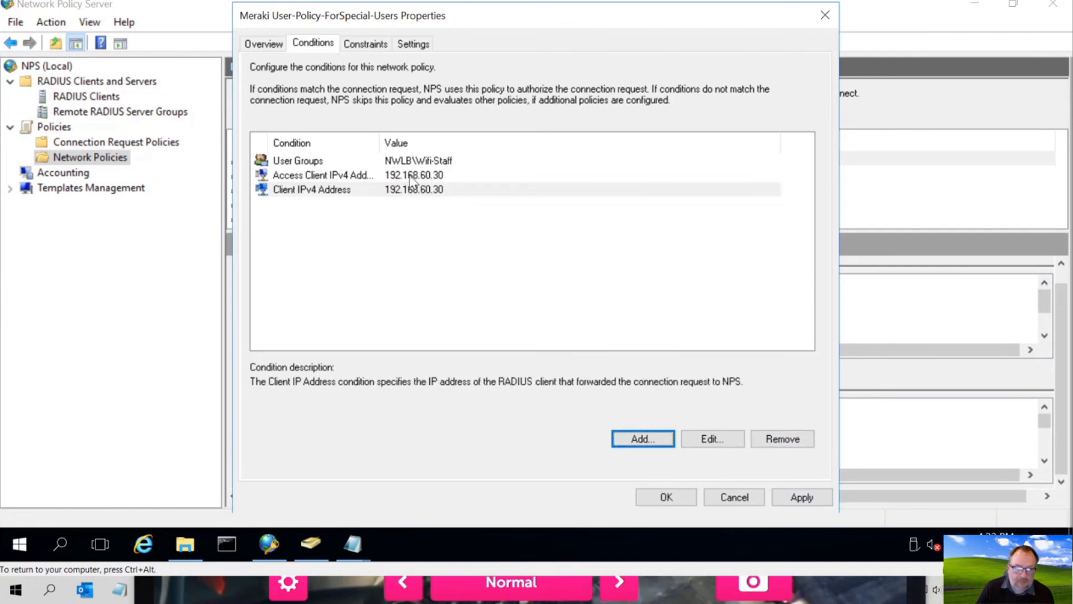
# - Remove the Access Client IPv4 Address condition, then apply and save the policy
pyautogui.click(410, 175)
pyautogui.click(777, 438)
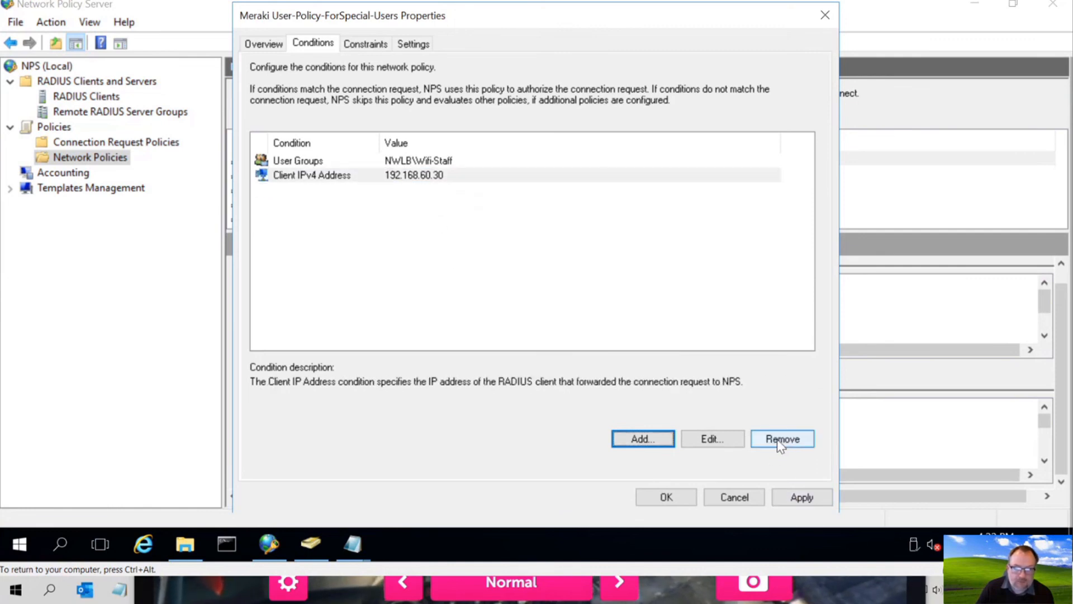
pyautogui.click(803, 496)
pyautogui.click(673, 498)
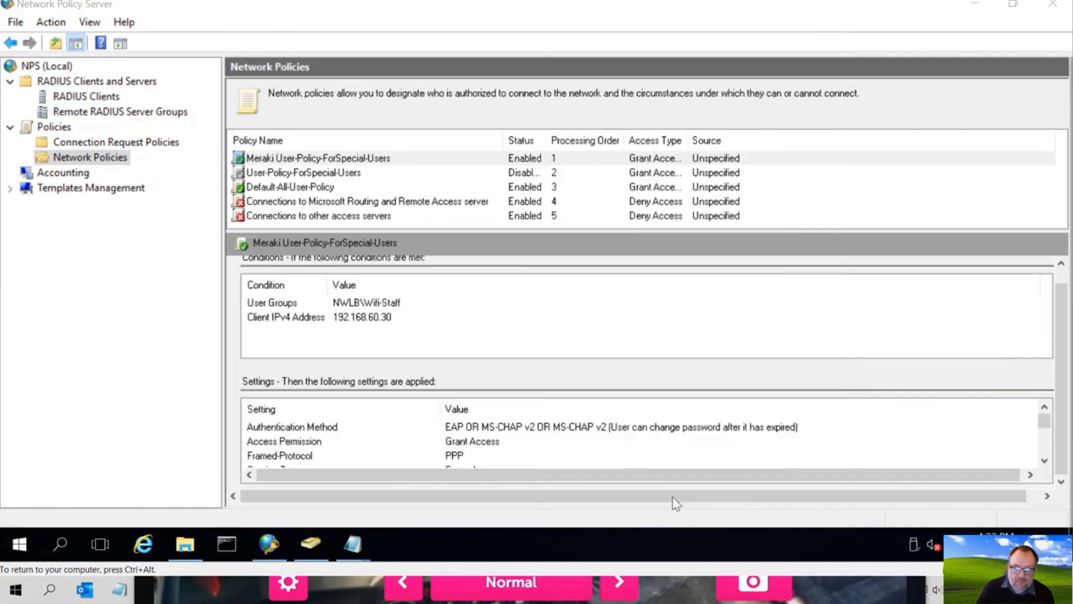
# - Confirm the Settings show Tunnel-Pvt-Group-ID 50, then display the building VLAN diagram in Webcam Toy
pyautogui.scroll(-3, 470, 443)
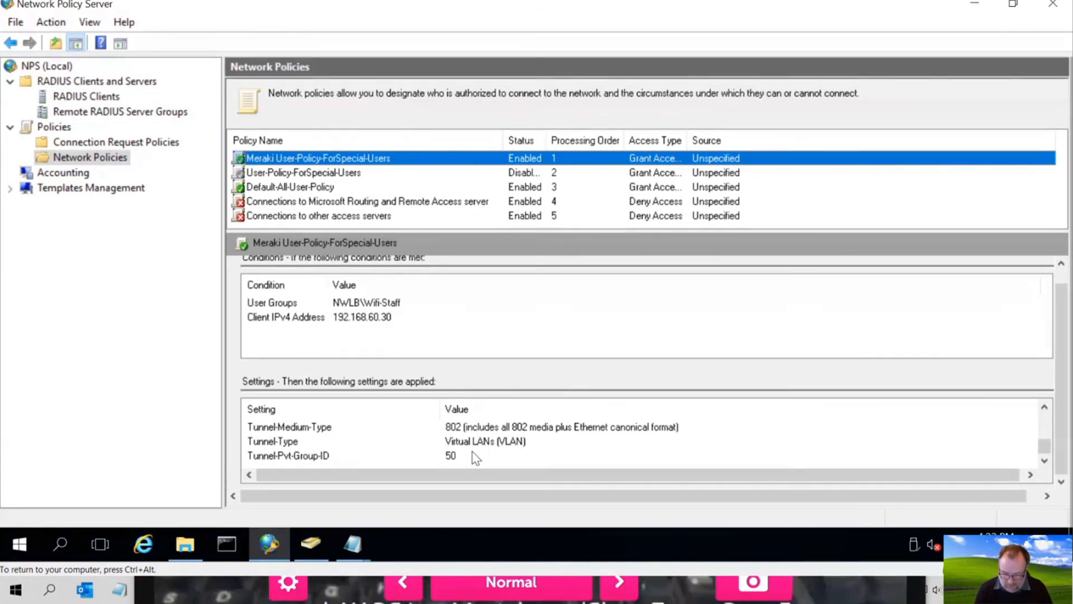
pyautogui.click(858, 590)
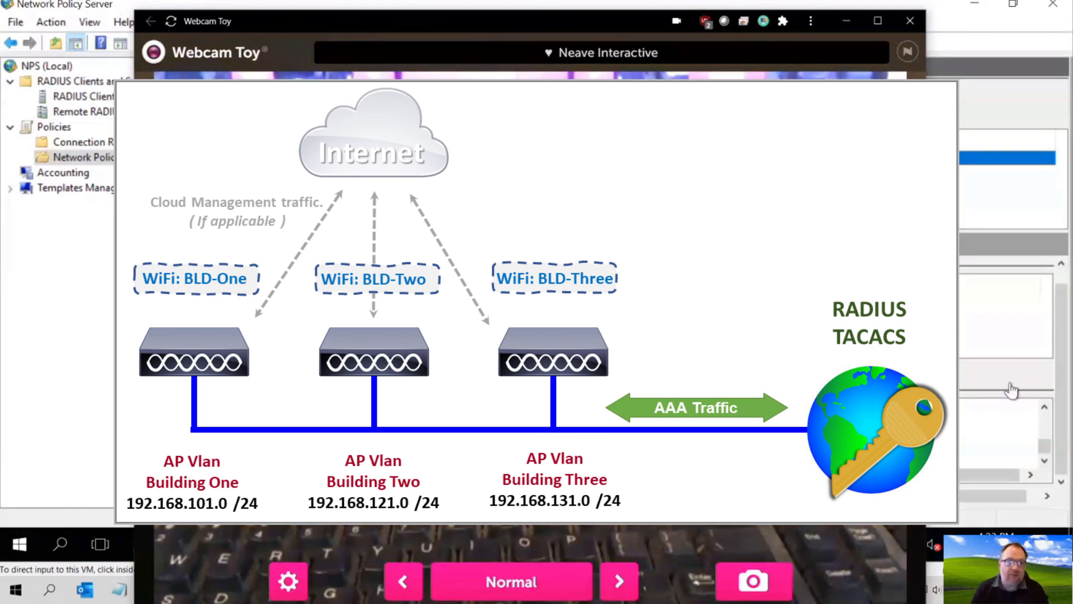
# - Bring Network Policy Server back in front of the Webcam Toy diagram
pyautogui.click(40, 433)
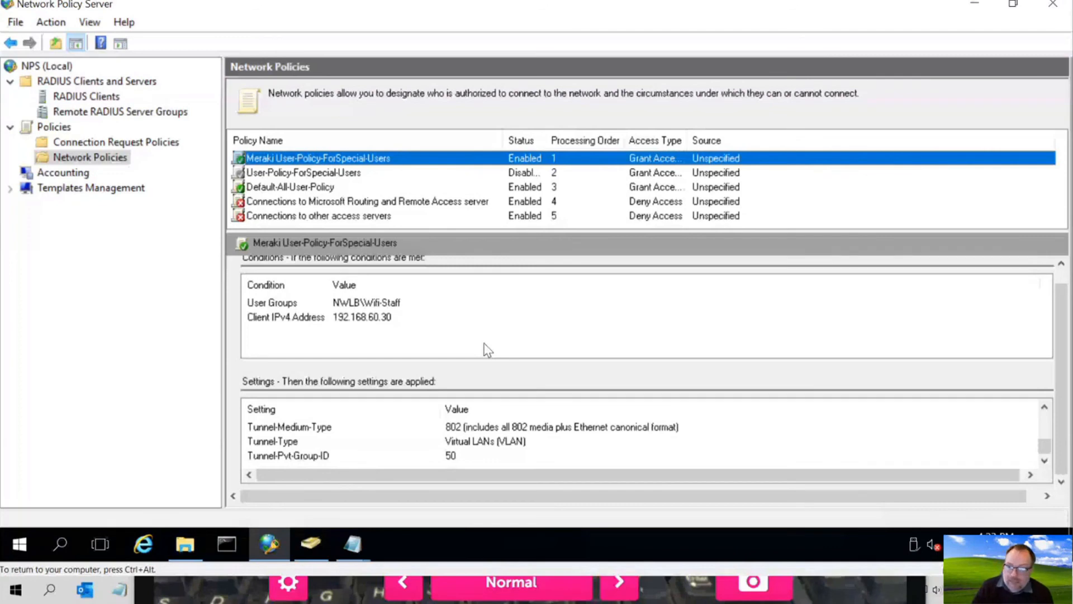
pyautogui.click(503, 318)
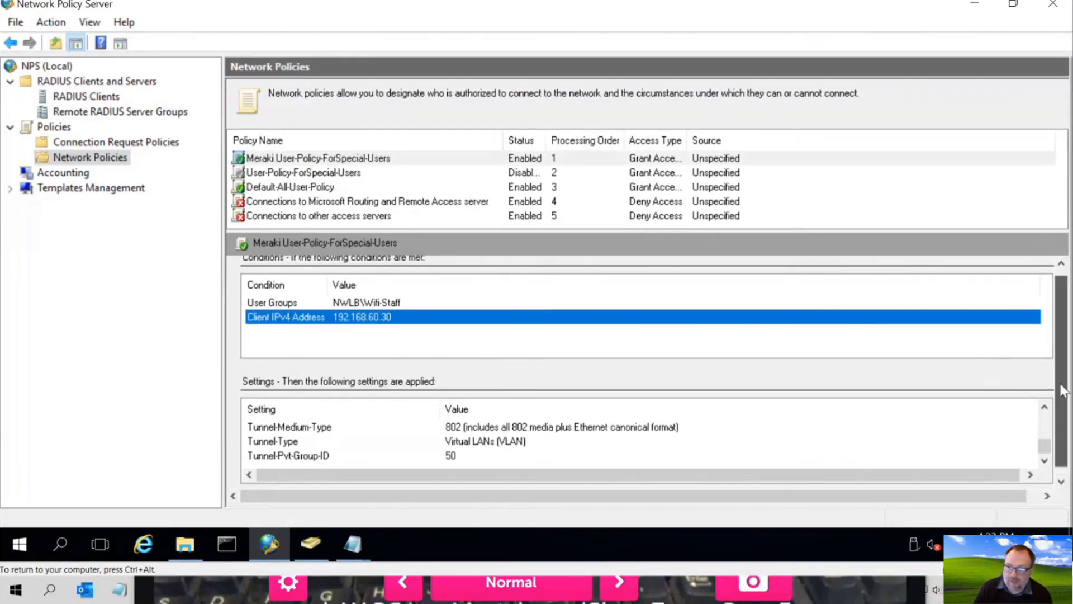
pyautogui.scroll(1, 1051, 389)
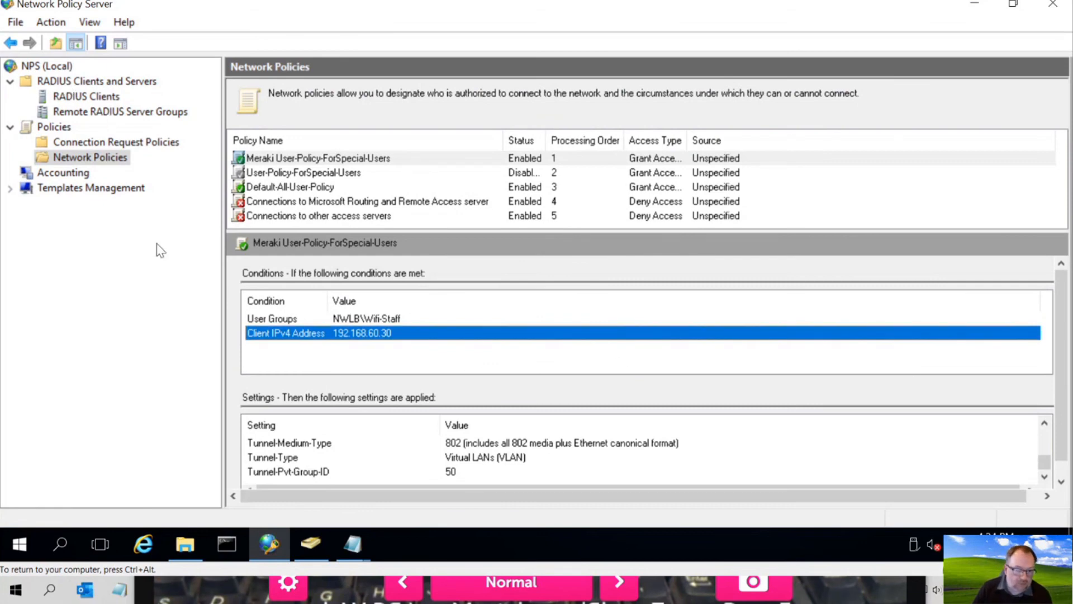
pyautogui.click(15, 591)
pyautogui.click(15, 592)
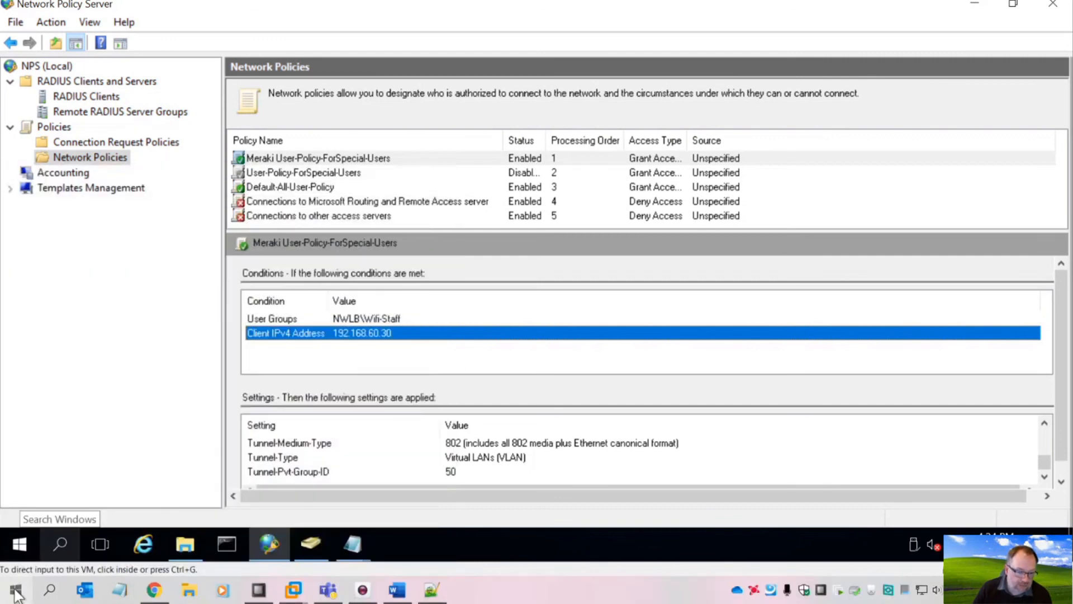